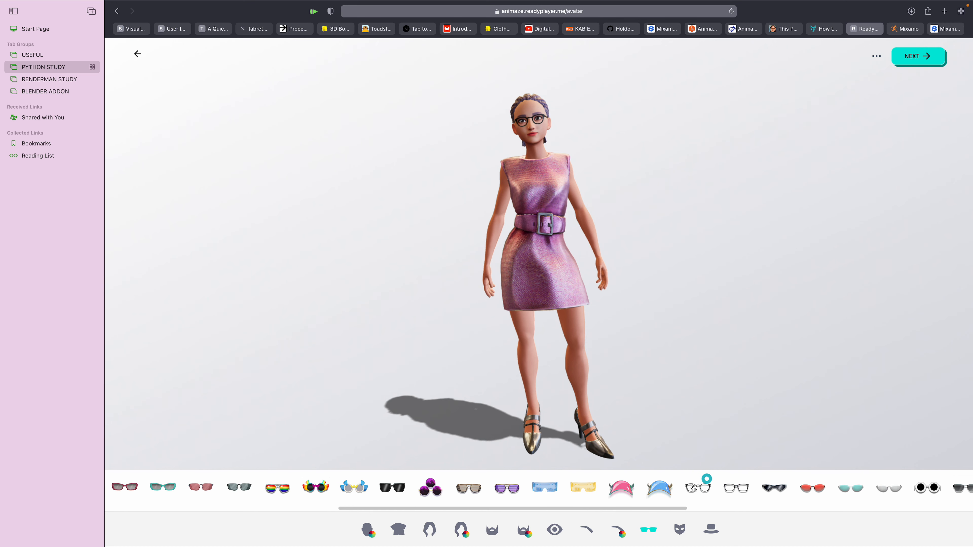
# Step: Try on a few eyewear styles and leave the avatar without glasses
pyautogui.click(162, 486)
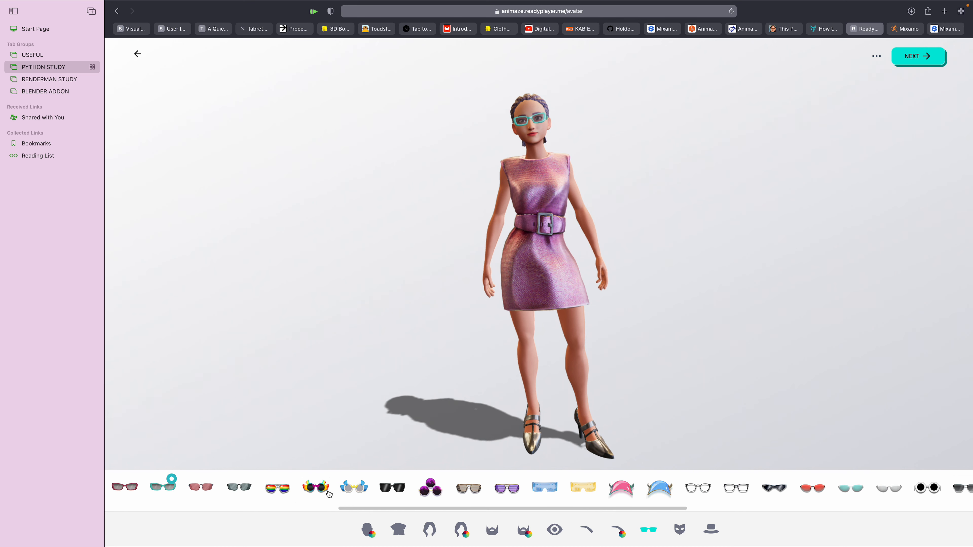
pyautogui.moveTo(531, 511); pyautogui.dragTo(725, 510)
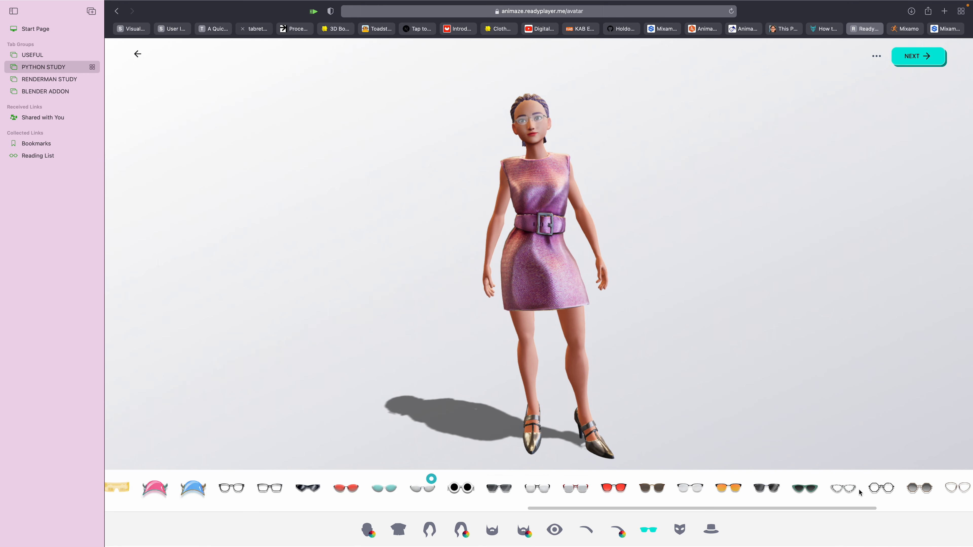
pyautogui.moveTo(826, 511); pyautogui.dragTo(332, 506)
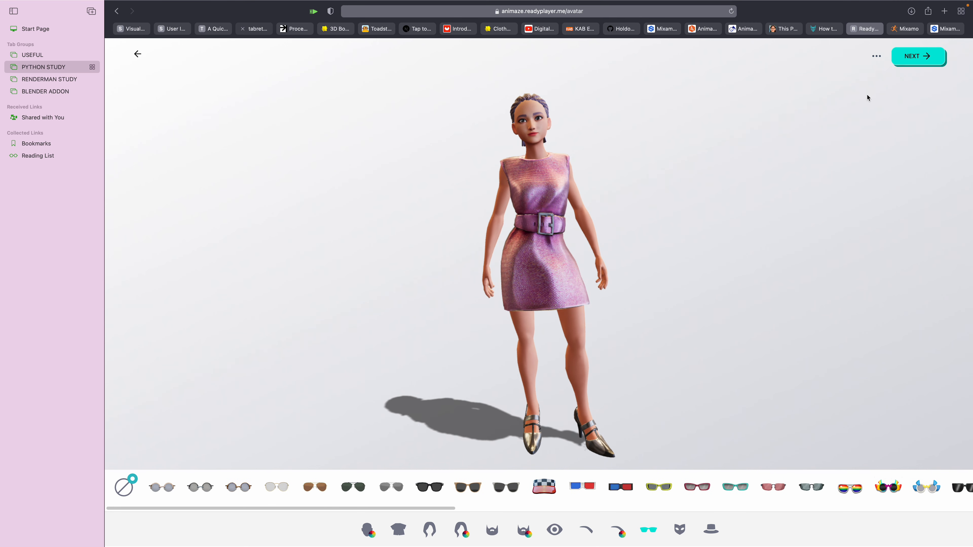
# Step: Finish the avatar in the purple dress, copy its download link and open it in a new browser tab
pyautogui.click(912, 56)
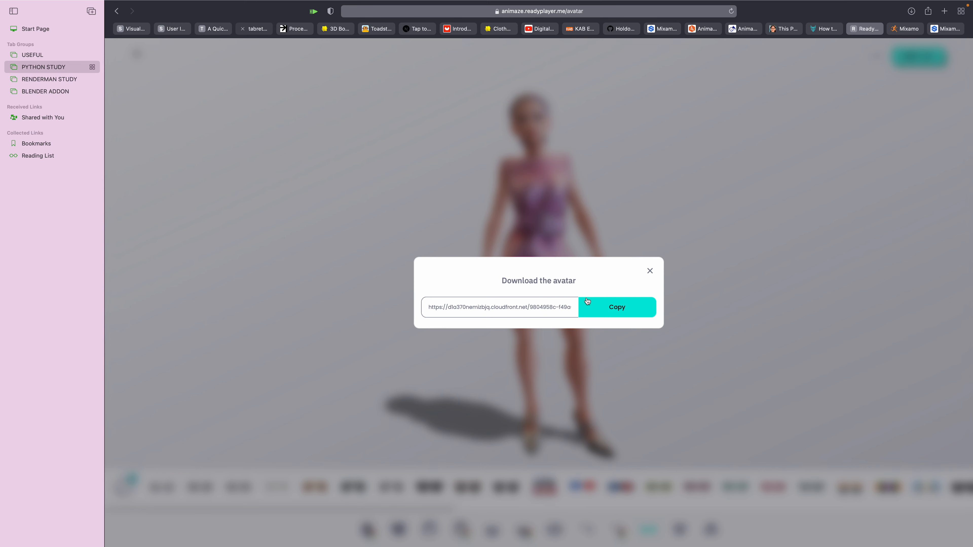
pyautogui.click(604, 309)
pyautogui.click(945, 12)
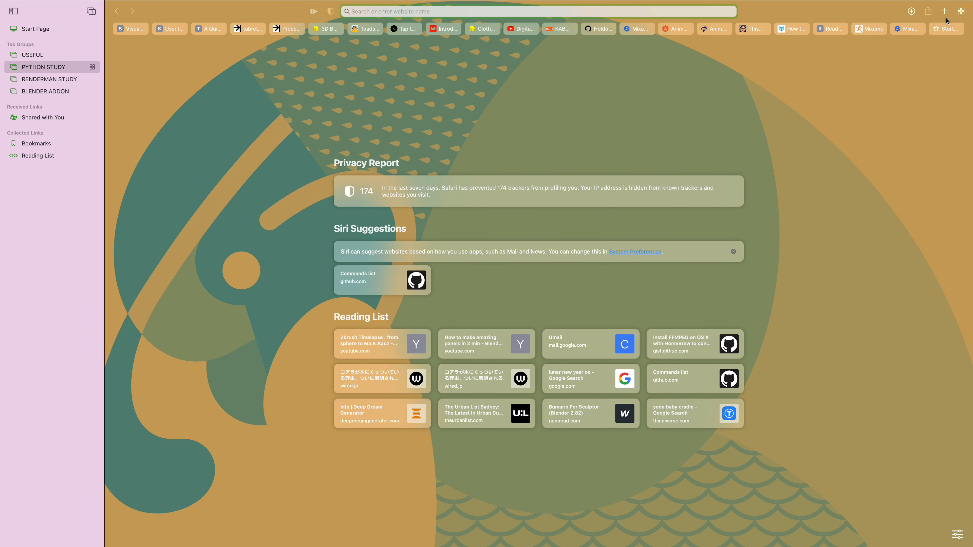
pyautogui.press('super+v')
pyautogui.press('Return')
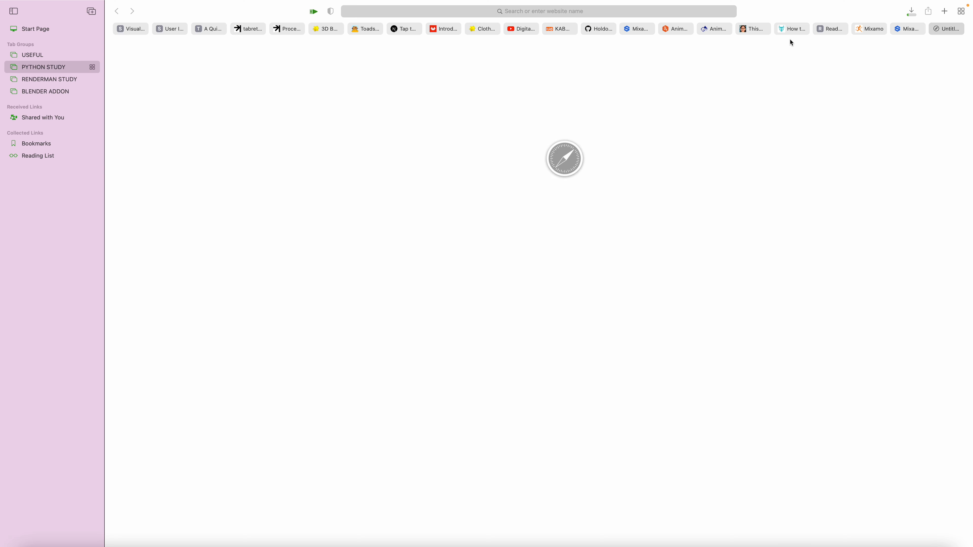
# Step: Return to the avatar editor and change the outfit to the brown shirt and trousers with the light crossbody bag
pyautogui.click(798, 32)
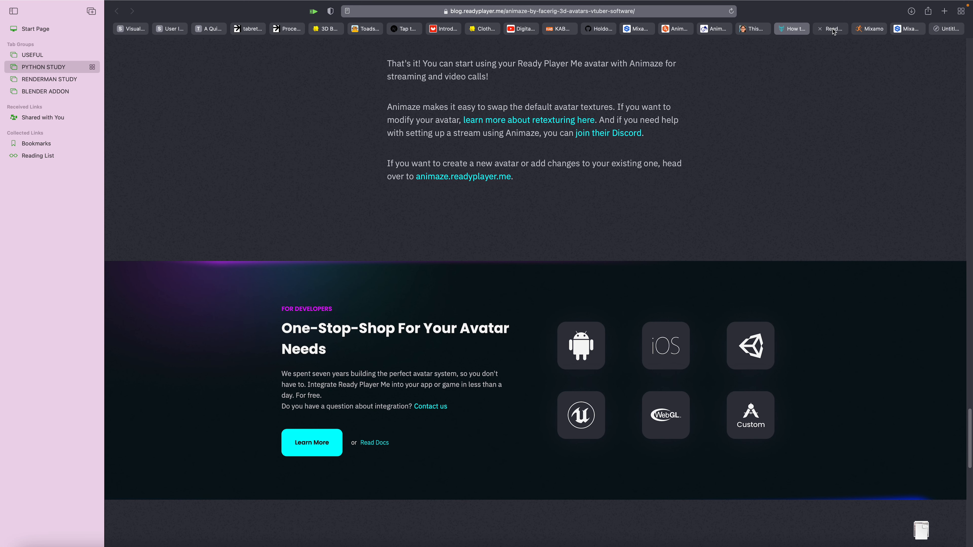
pyautogui.click(832, 29)
pyautogui.click(650, 271)
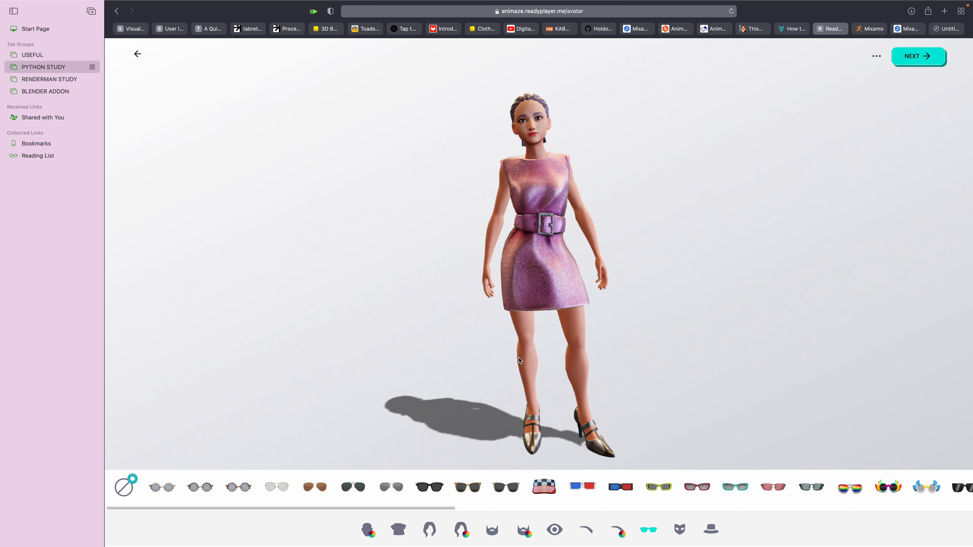
pyautogui.click(398, 530)
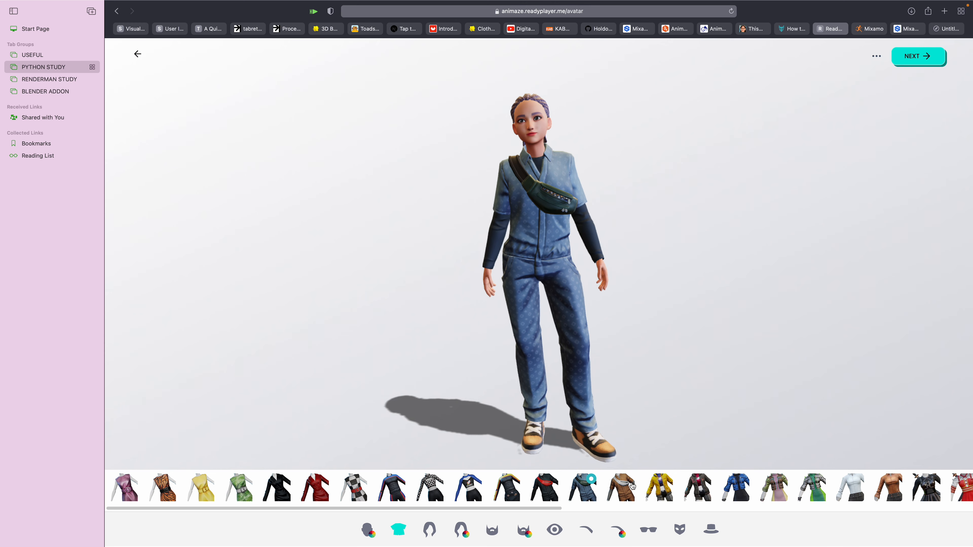
pyautogui.click(631, 485)
pyautogui.moveTo(558, 510); pyautogui.dragTo(641, 509)
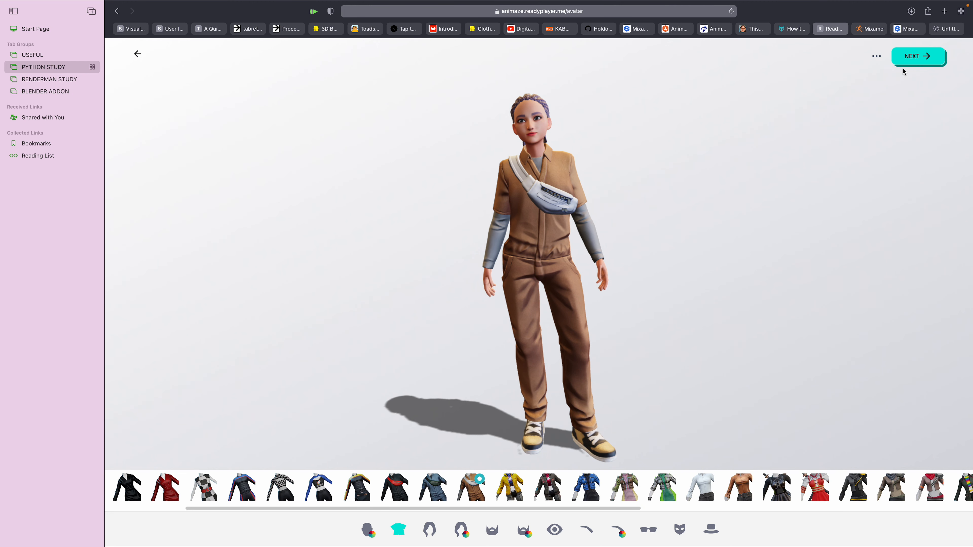
# Step: Finish the re-dressed avatar, copy its download link and open it in a new browser tab to download the GLB
pyautogui.click(906, 62)
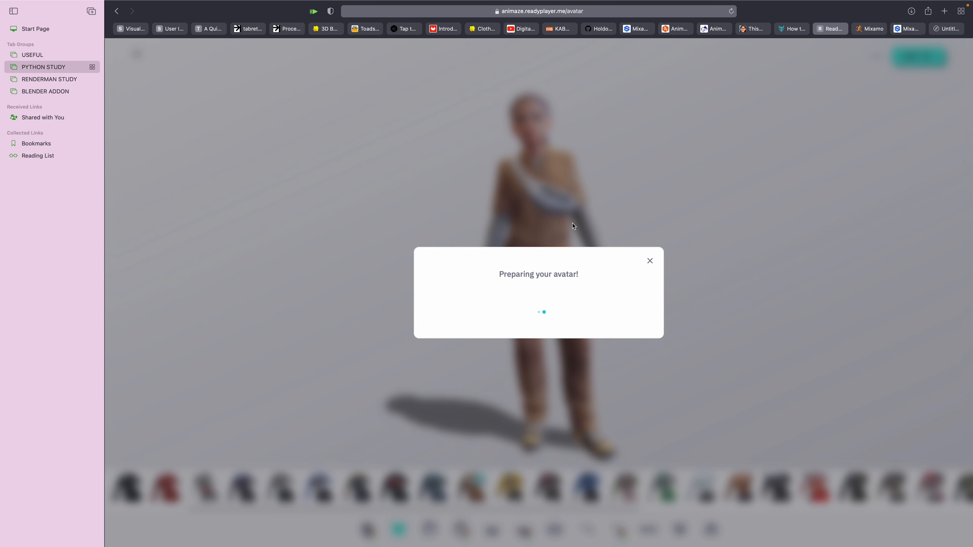
pyautogui.click(614, 309)
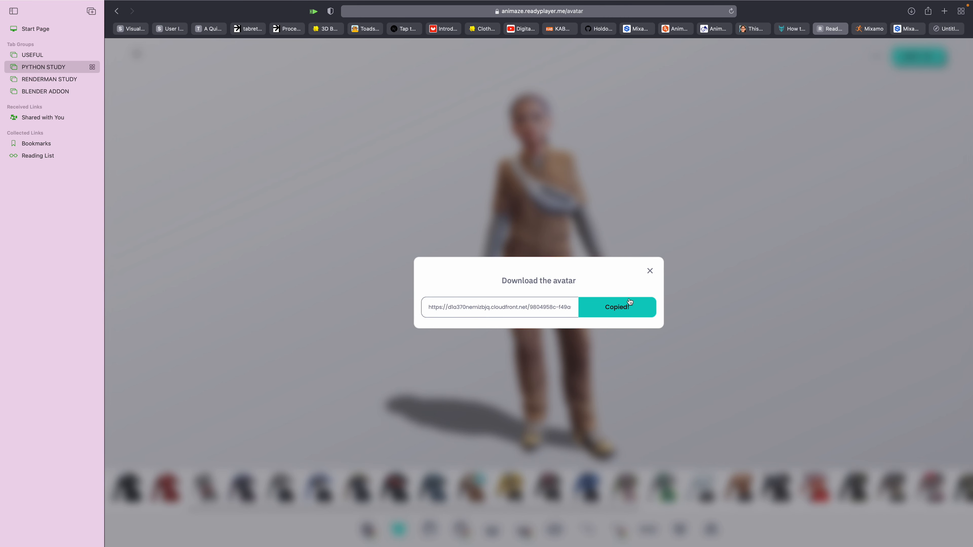
pyautogui.click(945, 12)
pyautogui.press('super+v')
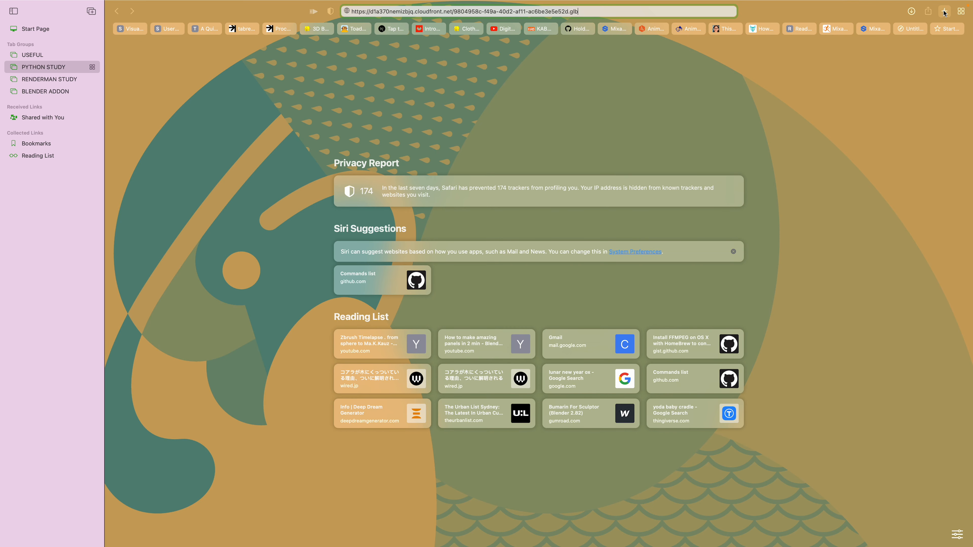
pyautogui.press('Return')
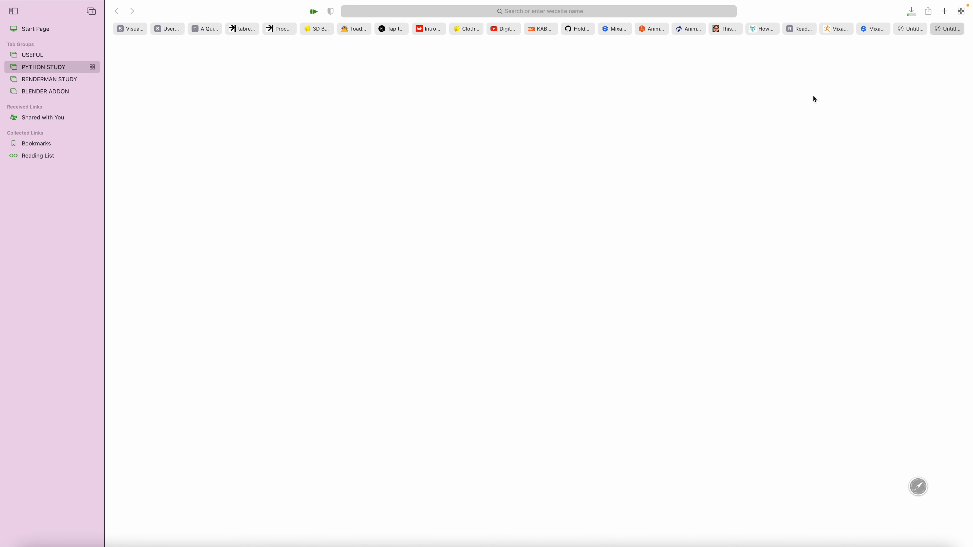
pyautogui.click(837, 29)
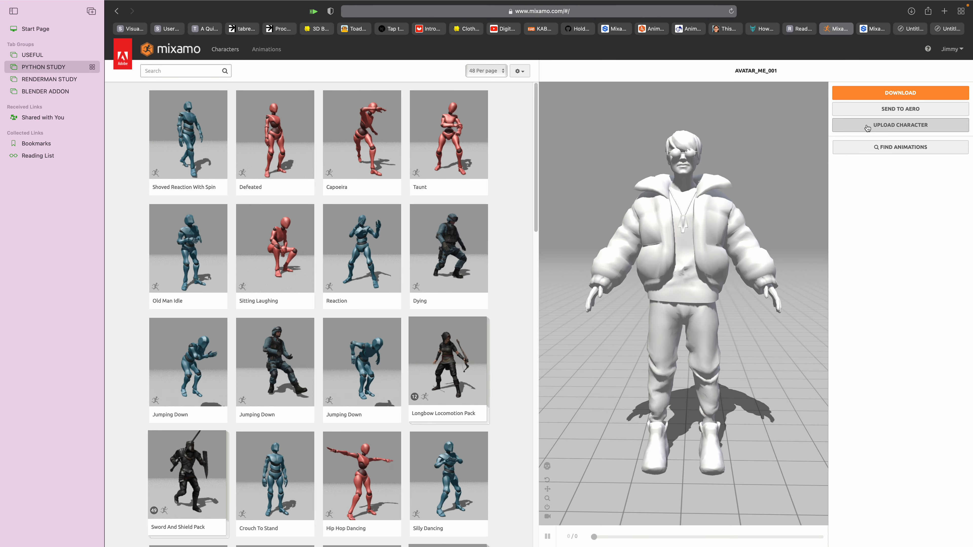
pyautogui.click(899, 124)
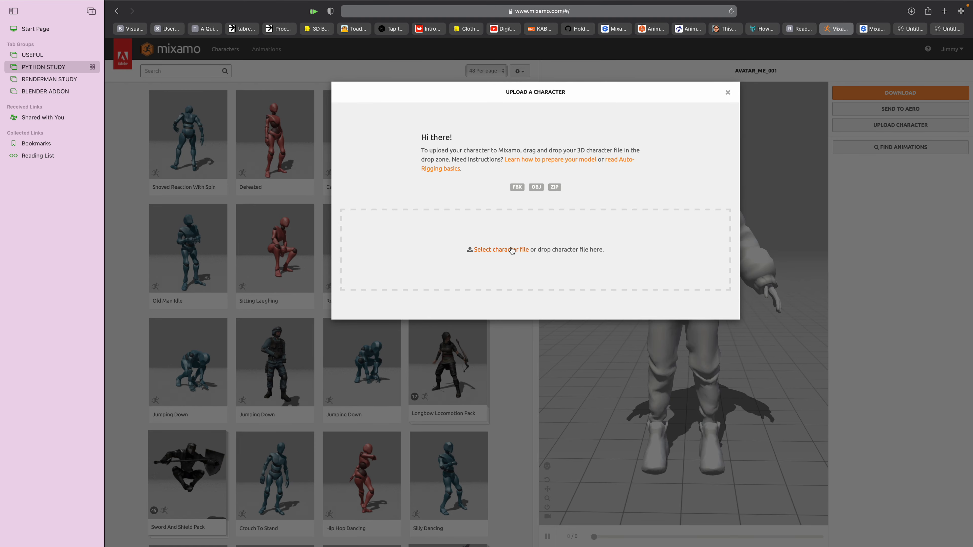
pyautogui.click(484, 250)
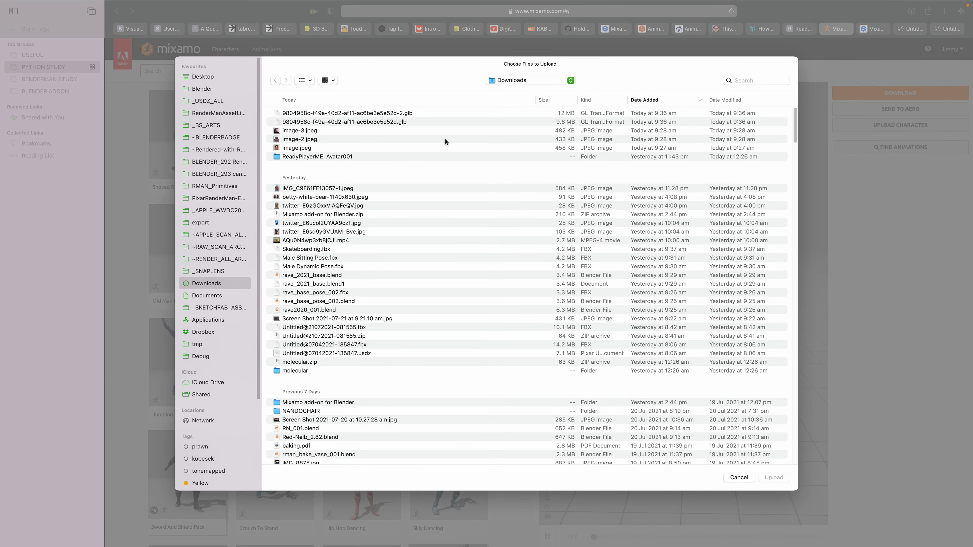
pyautogui.click(737, 475)
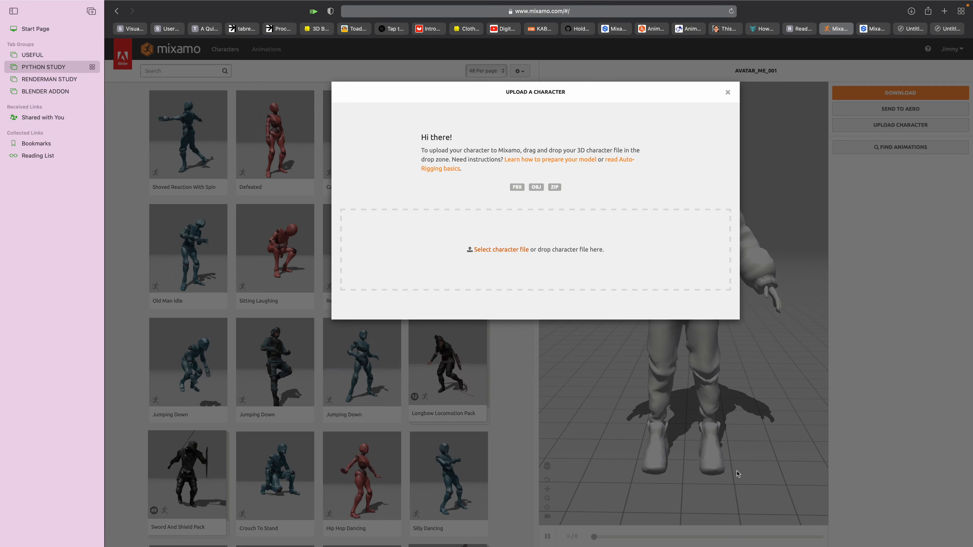
# Step: Switch to Blender and start a new General file, discarding the unsaved changes to the open scene
pyautogui.hotkey('ctrl', 'Left')
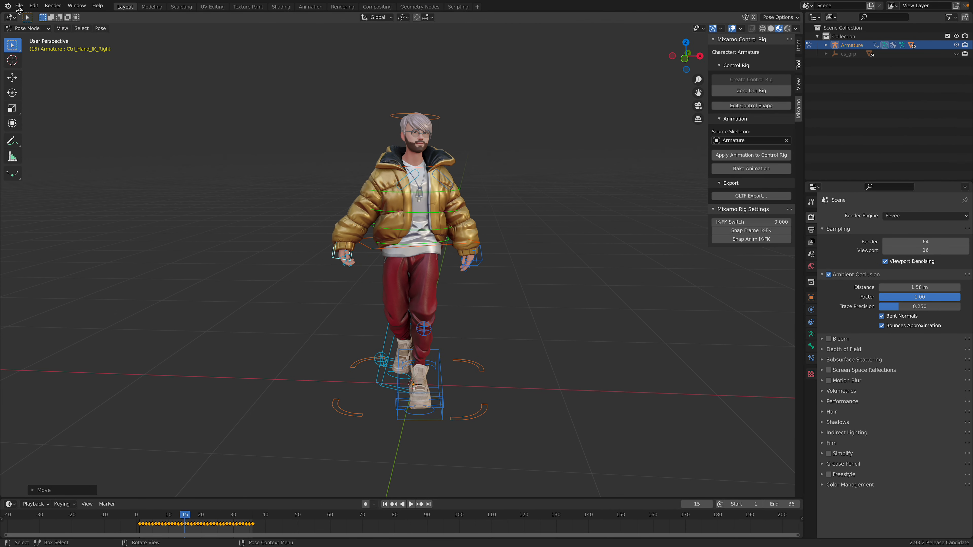
pyautogui.click(18, 5)
pyautogui.moveTo(27, 16)
pyautogui.click(104, 17)
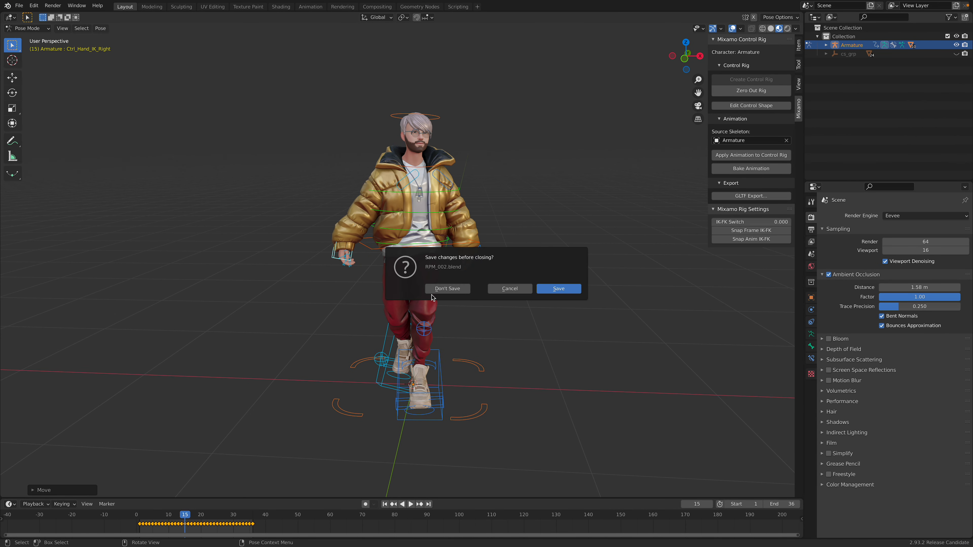
pyautogui.click(463, 290)
pyautogui.click(231, 141)
pyautogui.click(7, 5)
pyautogui.click(17, 15)
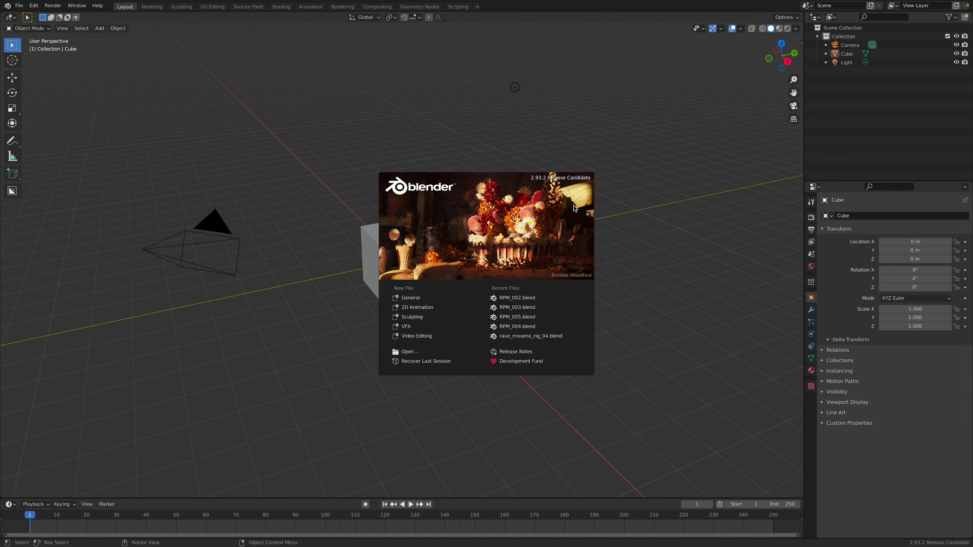
pyautogui.click(645, 180)
# Step: Delete all the default objects from the scene
pyautogui.press('a')
pyautogui.press('Delete')
pyautogui.moveTo(588, 200); pyautogui.dragTo(472, 199, button='middle')
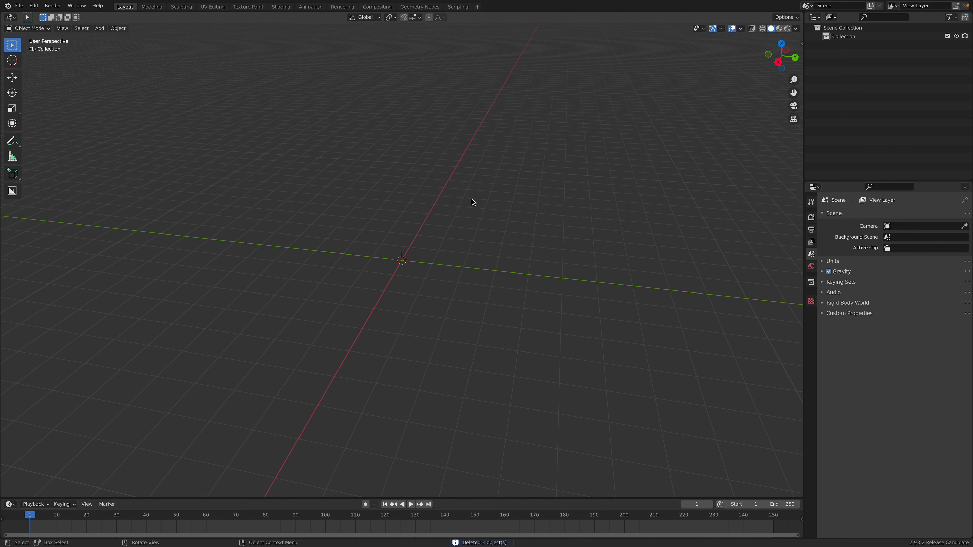
# Step: Import the newest avatar GLB file from the Downloads folder as glTF 2.0
pyautogui.click(19, 5)
pyautogui.moveTo(59, 124)
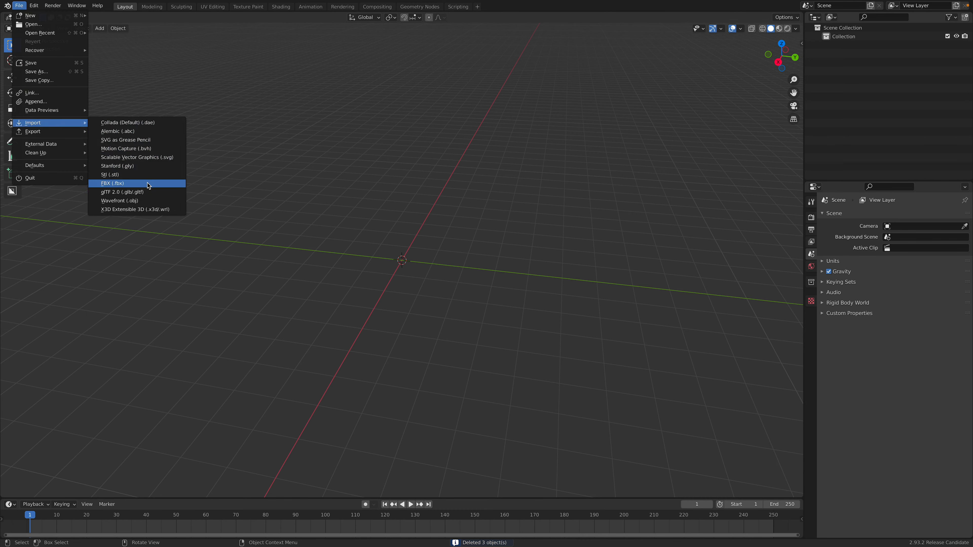
pyautogui.click(148, 192)
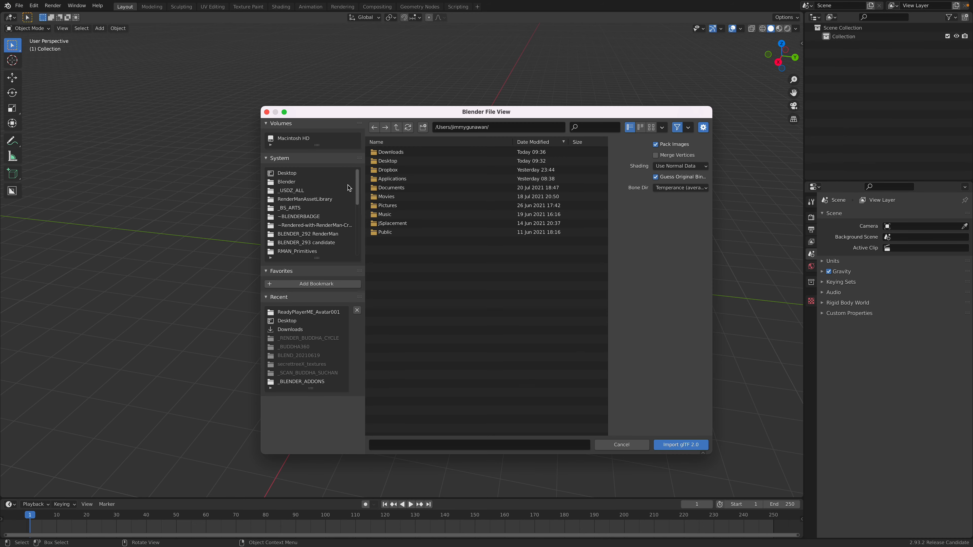
pyautogui.doubleClick(391, 152)
pyautogui.click(536, 142)
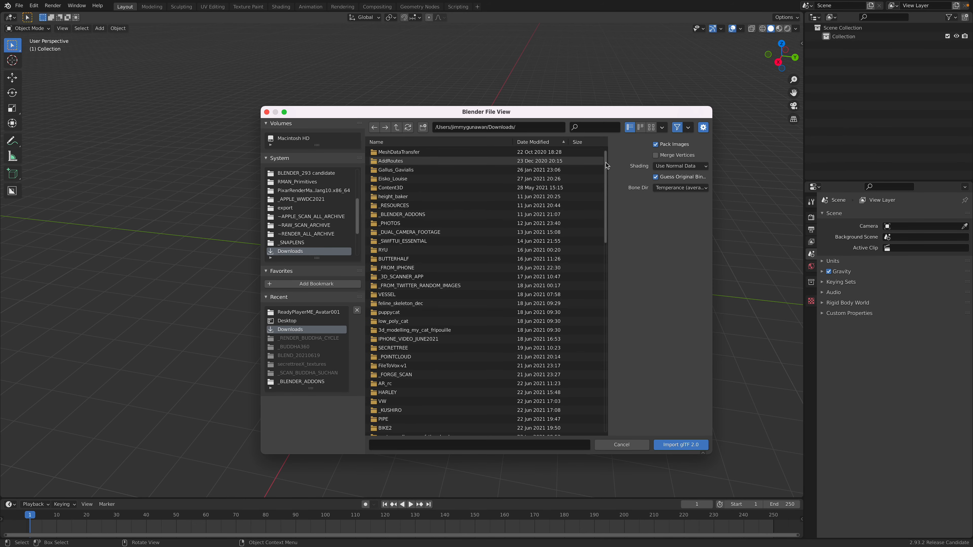
pyautogui.moveTo(606, 166); pyautogui.dragTo(618, 374)
pyautogui.click(503, 421)
pyautogui.click(508, 431)
pyautogui.doubleClick(505, 431)
pyautogui.moveTo(493, 274); pyautogui.dragTo(528, 257, button='middle')
pyautogui.scroll(8, 476, 216)
pyautogui.keyDown('shift'); pyautogui.moveTo(473, 170); pyautogui.dragTo(529, 233, button='middle'); pyautogui.keyUp('shift')
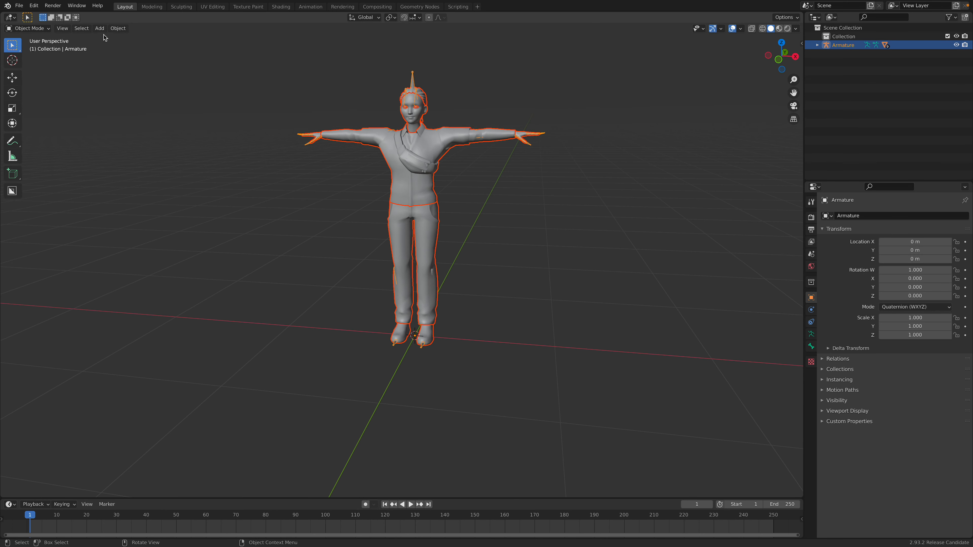
# Step: Start saving the scene under a new name and create and open a folder named BLEND_RPM_Girl01 on the Desktop
pyautogui.click(21, 7)
pyautogui.click(39, 72)
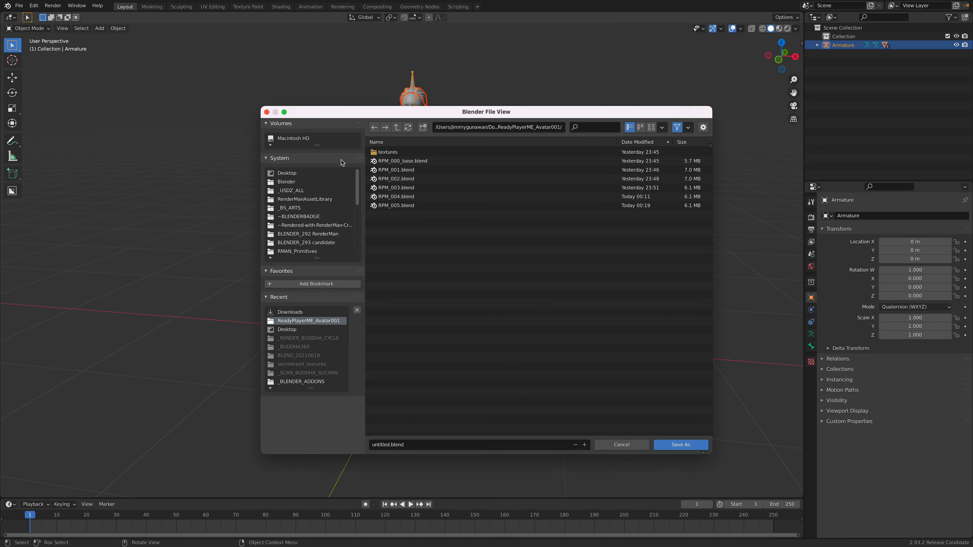
pyautogui.click(397, 128)
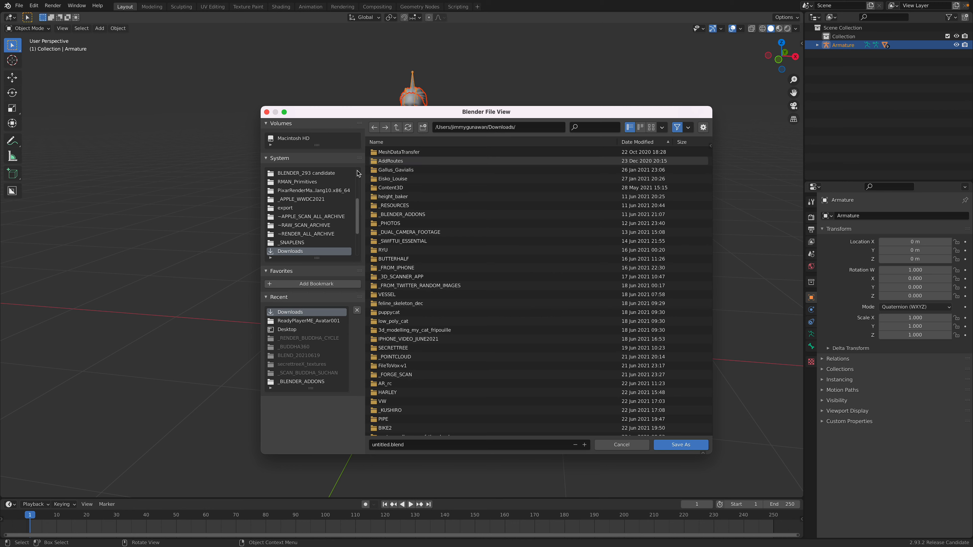
pyautogui.scroll(4, 345, 191)
pyautogui.click(330, 174)
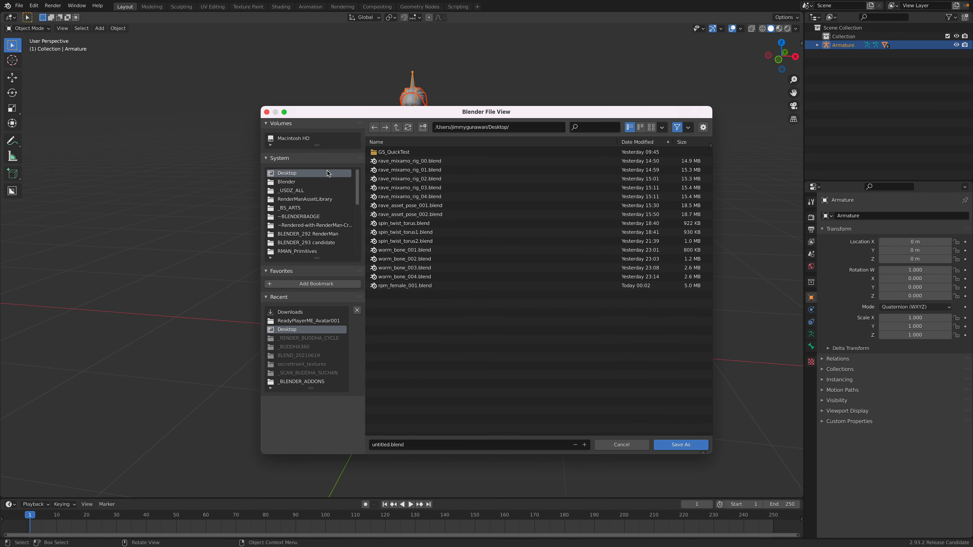
pyautogui.click(423, 127)
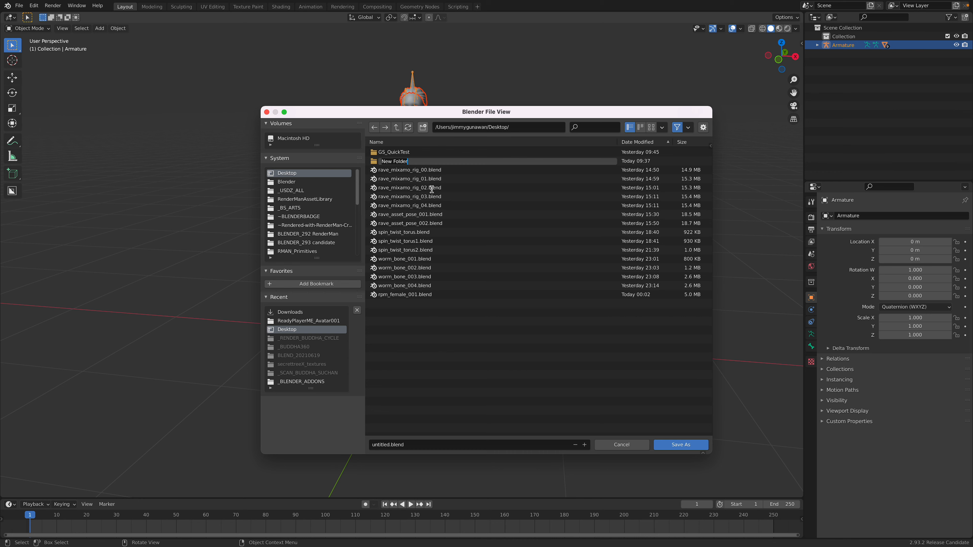
pyautogui.write('BLEND_R')
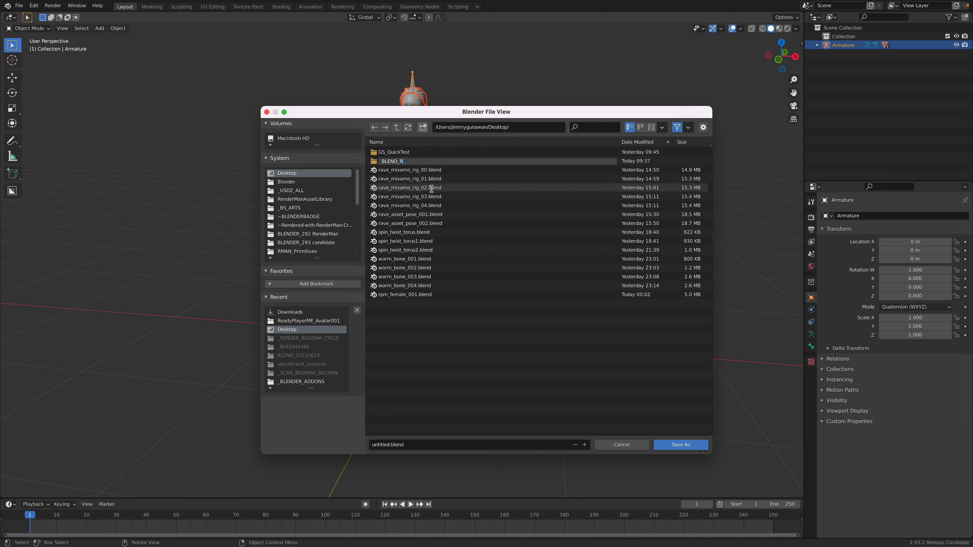
pyautogui.write('PM_Girl01')
pyautogui.press('Return')
pyautogui.doubleClick(428, 161)
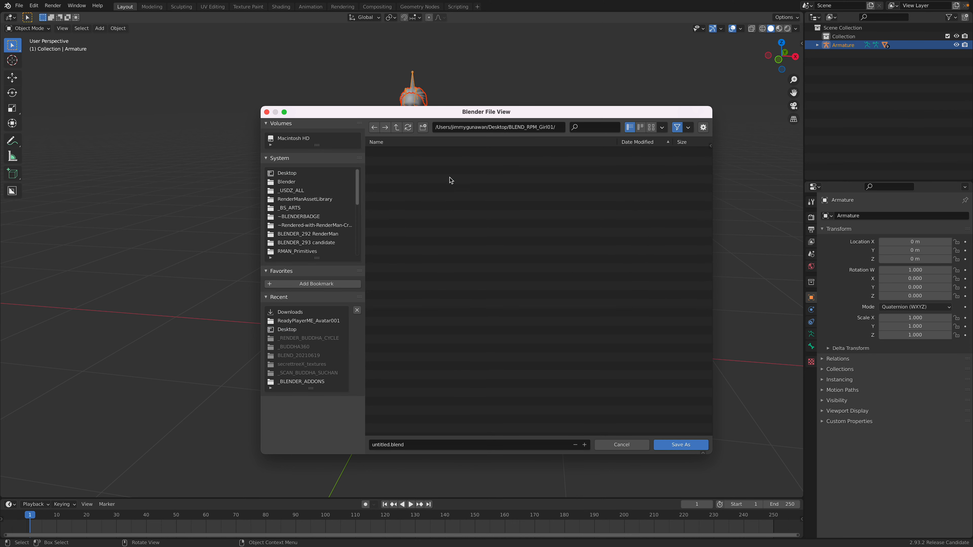
# Step: Save the scene as base.blend in the BLEND_RPM_Girl01 folder
pyautogui.click(383, 444)
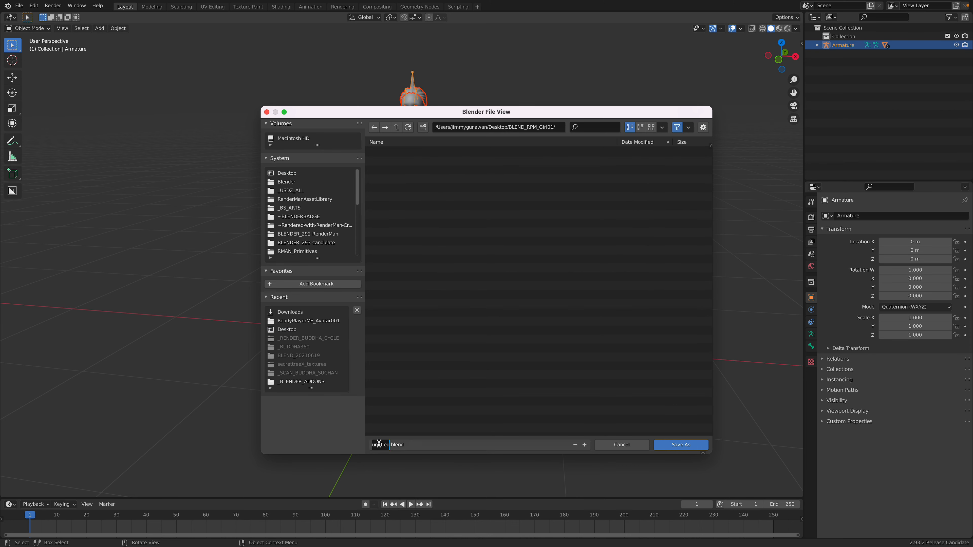
pyautogui.write('base')
pyautogui.press('Return')
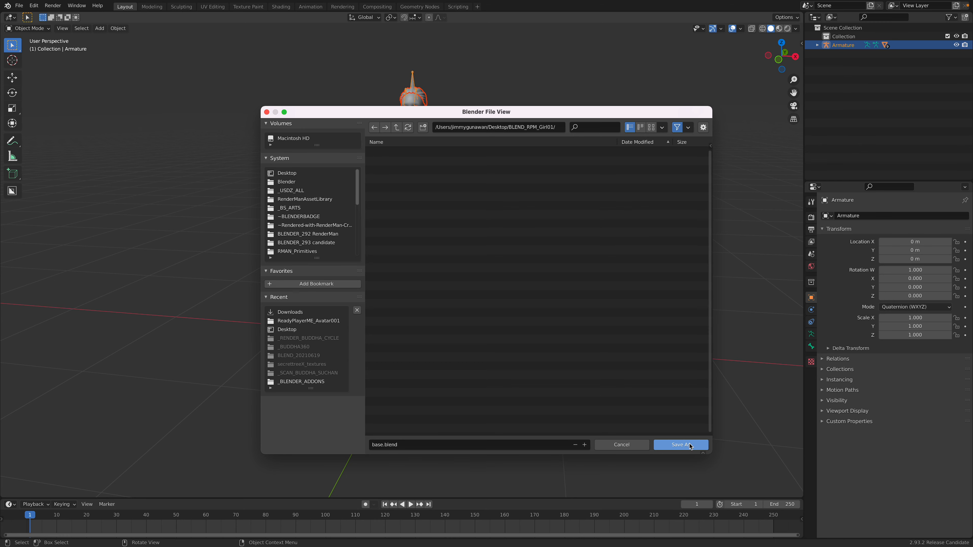
pyautogui.click(680, 445)
# Step: Delete the imported avatar's armature, keeping only its body, hair, eye, teeth and outfit meshes
pyautogui.click(525, 255)
pyautogui.click(421, 119)
pyautogui.scroll(2, 447, 139)
pyautogui.scroll(-2, 451, 138)
pyautogui.moveTo(448, 138); pyautogui.dragTo(462, 158, button='middle')
pyautogui.scroll(2, 444, 153)
pyautogui.moveTo(488, 122); pyautogui.dragTo(501, 140, button='middle')
pyautogui.press('x')
pyautogui.click(488, 122)
pyautogui.moveTo(450, 182); pyautogui.dragTo(437, 184, button='middle')
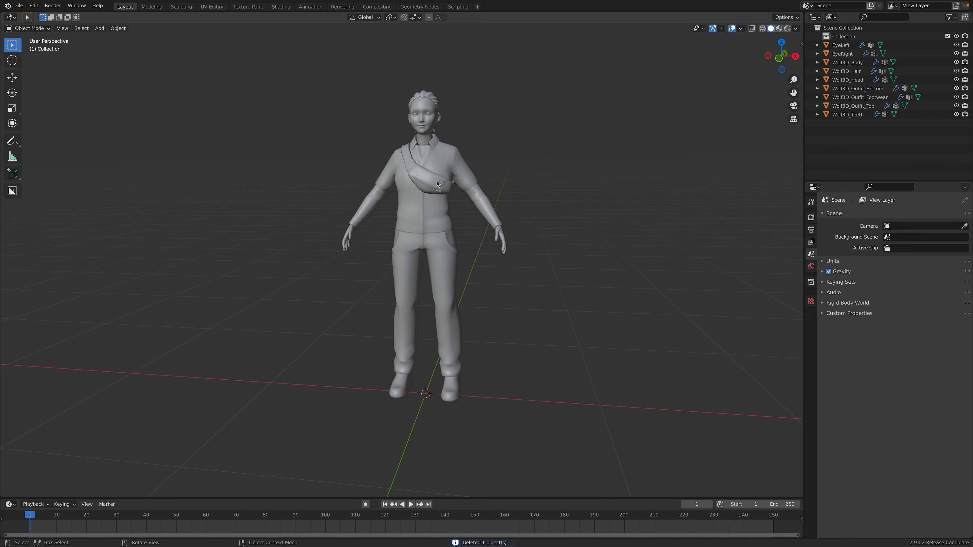
# Step: Display the avatar in Material Preview shading and export all its meshes as base.fbx into the BLEND_RPM_Girl01 folder
pyautogui.click(778, 29)
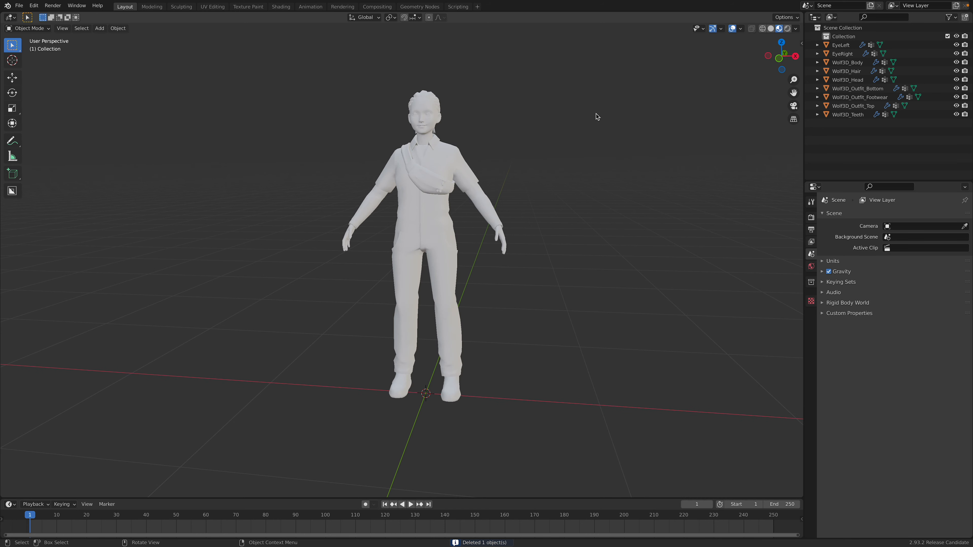
pyautogui.moveTo(542, 135)
pyautogui.mouseDown(button='middle')
pyautogui.moveTo(505, 143)
pyautogui.moveTo(590, 139)
pyautogui.moveTo(530, 139)
pyautogui.mouseUp(button='middle')
pyautogui.press('a')
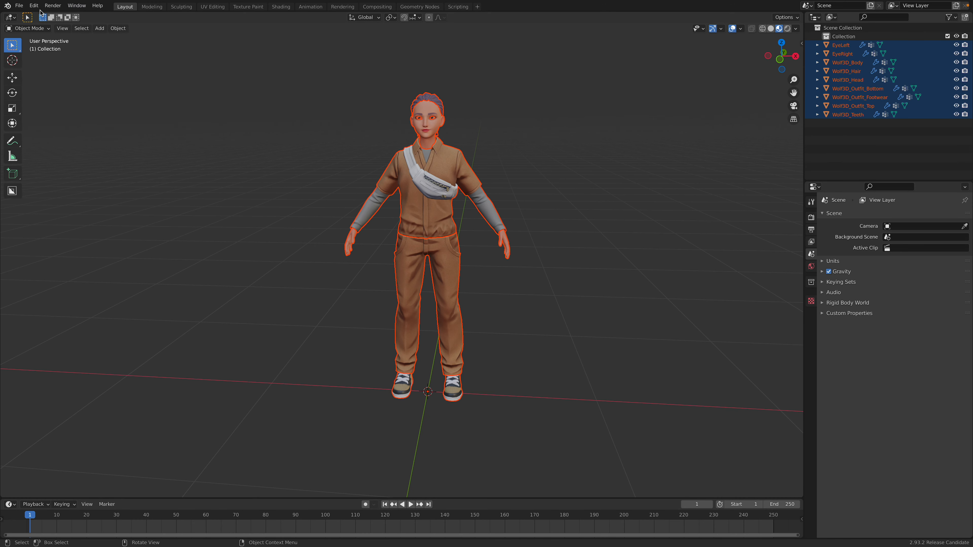
pyautogui.click(19, 5)
pyautogui.moveTo(46, 131)
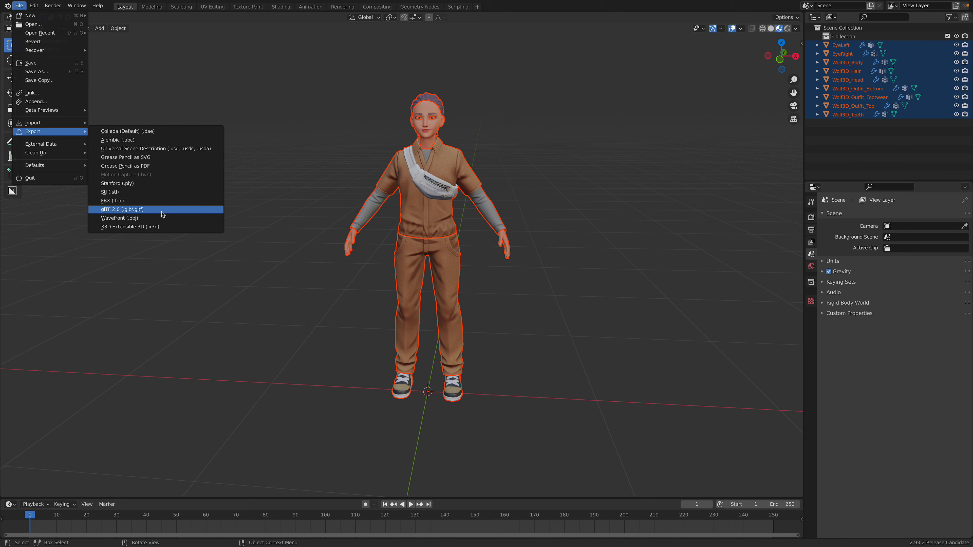
pyautogui.click(162, 202)
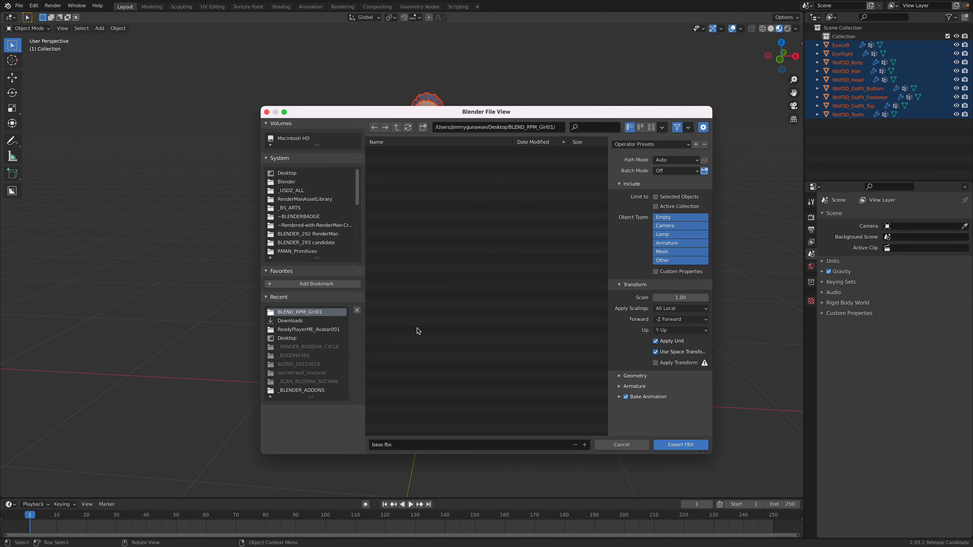
pyautogui.click(681, 446)
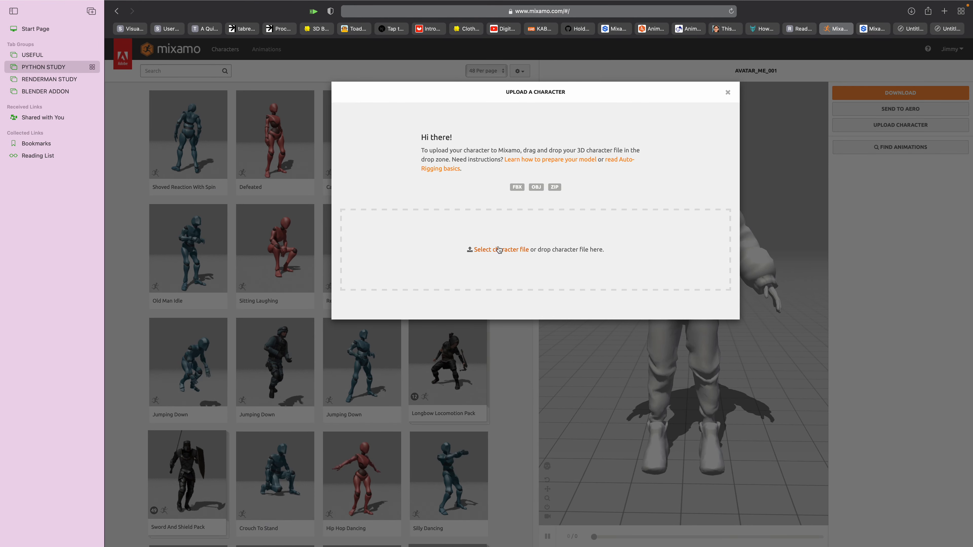
# Step: Switch to Mixamo and upload base.fbx from the BLEND_RPM_Girl01 folder on the Desktop as the new character
pyautogui.click(499, 250)
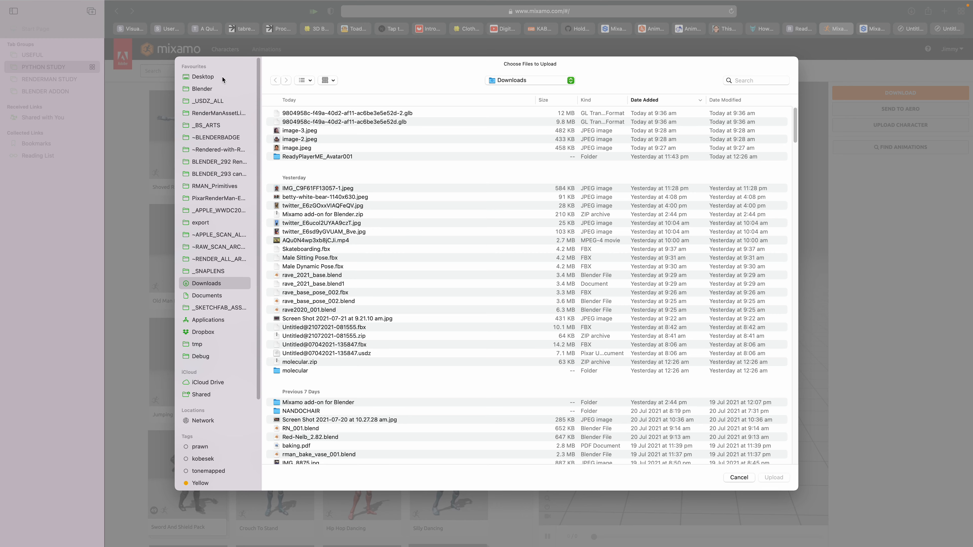
pyautogui.click(223, 77)
pyautogui.doubleClick(298, 113)
pyautogui.click(304, 114)
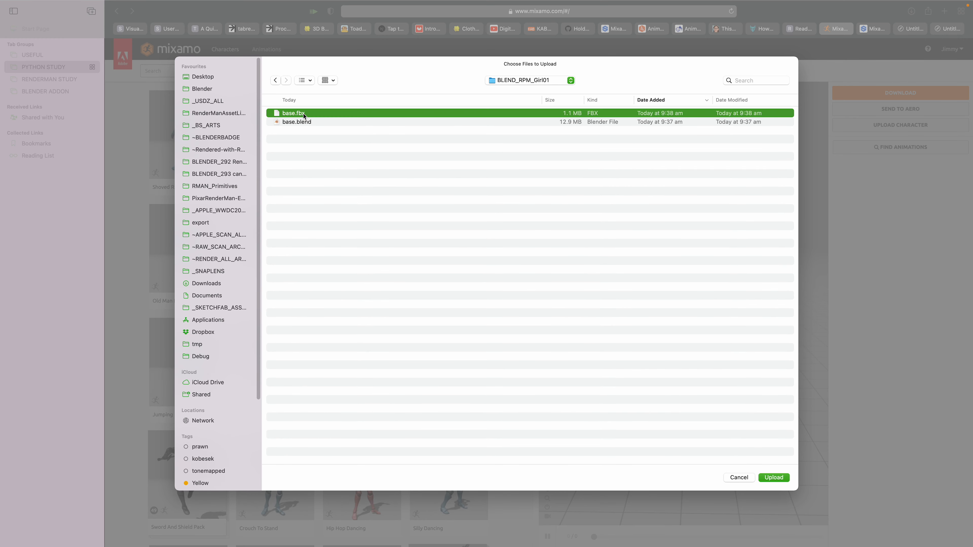
pyautogui.doubleClick(304, 113)
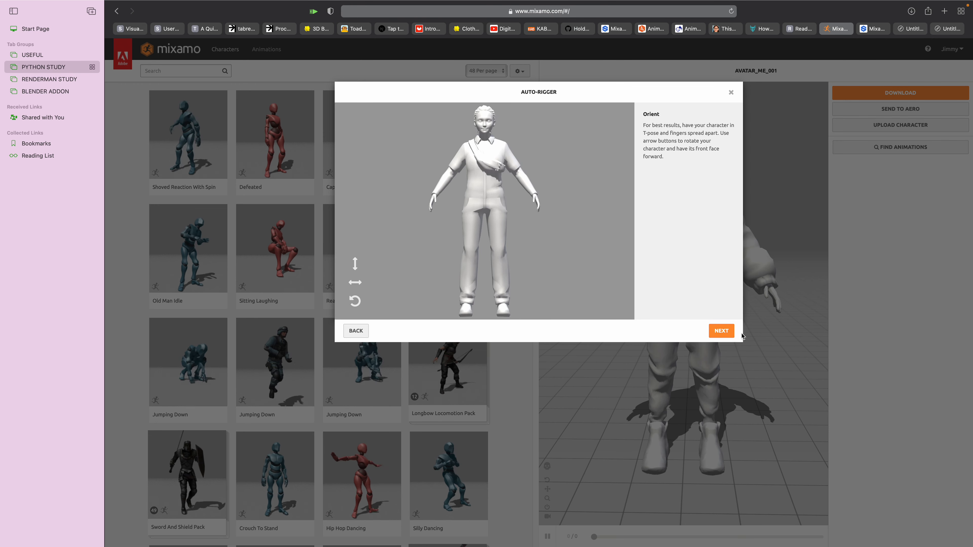
# Step: Accept the character's orientation and place the auto-rigger markers on its chin, wrists, elbows, knees and groin
pyautogui.click(727, 332)
pyautogui.moveTo(382, 211)
pyautogui.mouseDown()
pyautogui.moveTo(493, 143)
pyautogui.moveTo(484, 133)
pyautogui.mouseUp()
pyautogui.moveTo(402, 240)
pyautogui.mouseDown()
pyautogui.moveTo(540, 218)
pyautogui.moveTo(533, 193)
pyautogui.mouseUp()
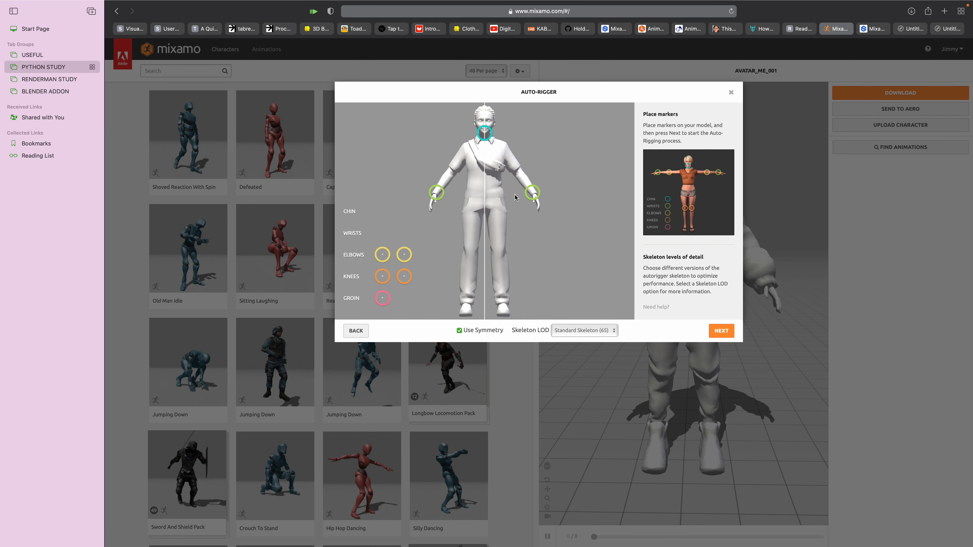
pyautogui.moveTo(403, 259)
pyautogui.mouseDown()
pyautogui.moveTo(483, 210)
pyautogui.moveTo(463, 232)
pyautogui.moveTo(471, 250)
pyautogui.mouseUp()
pyautogui.moveTo(404, 276); pyautogui.dragTo(457, 287)
pyautogui.moveTo(502, 251); pyautogui.dragTo(518, 171)
pyautogui.moveTo(510, 290); pyautogui.dragTo(499, 248)
pyautogui.moveTo(387, 299); pyautogui.dragTo(484, 213)
# Step: Auto-rig the character with the Standard Skeleton (65) and accept it as the replacement for the previous character
pyautogui.click(582, 331)
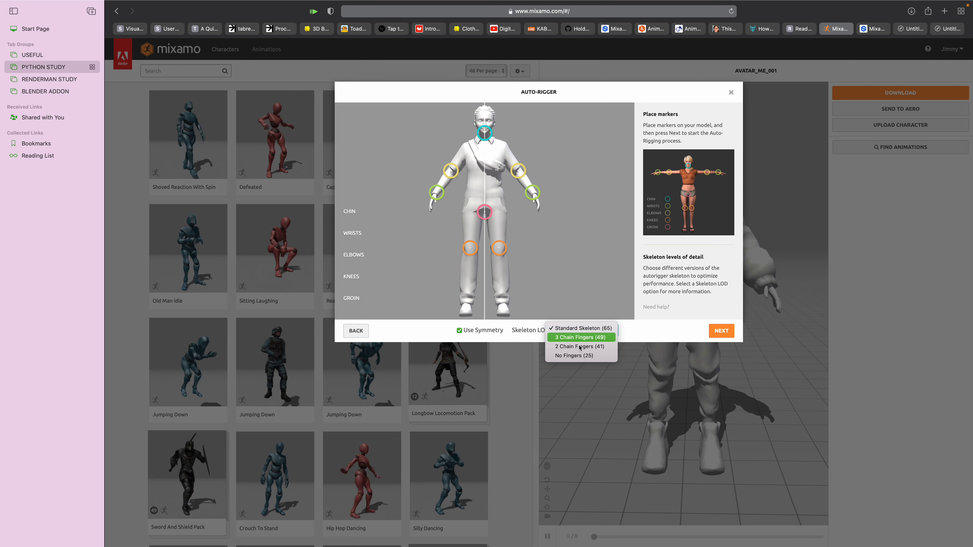
pyautogui.click(575, 273)
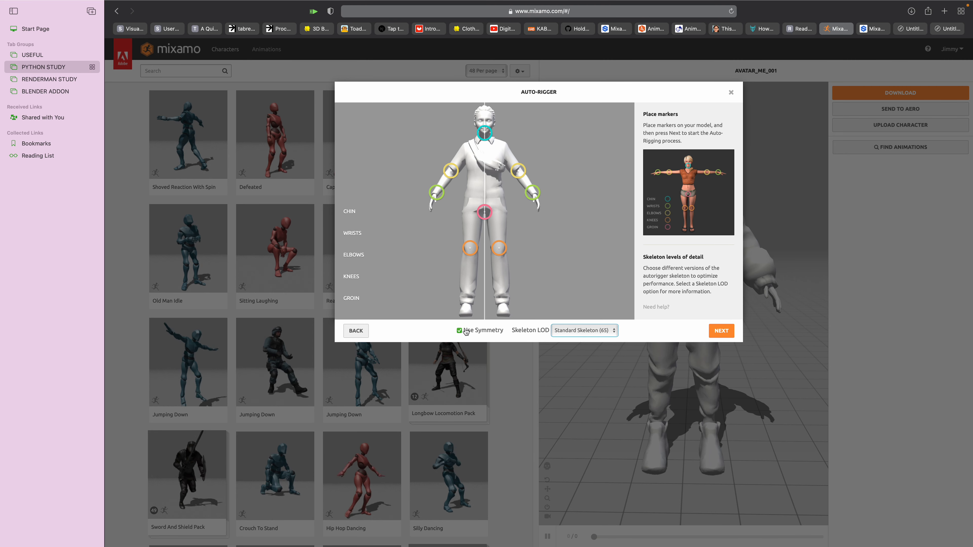
pyautogui.click(717, 330)
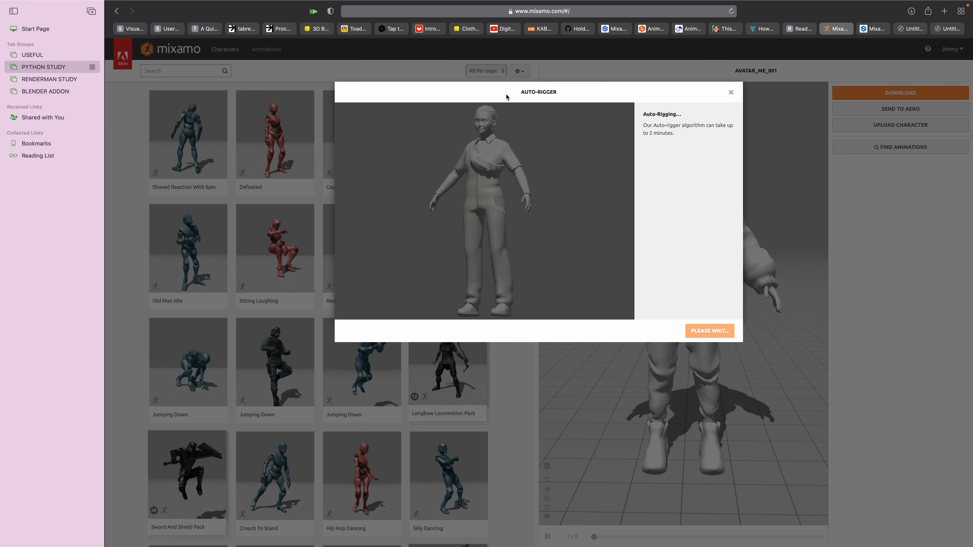
pyautogui.moveTo(876, 32)
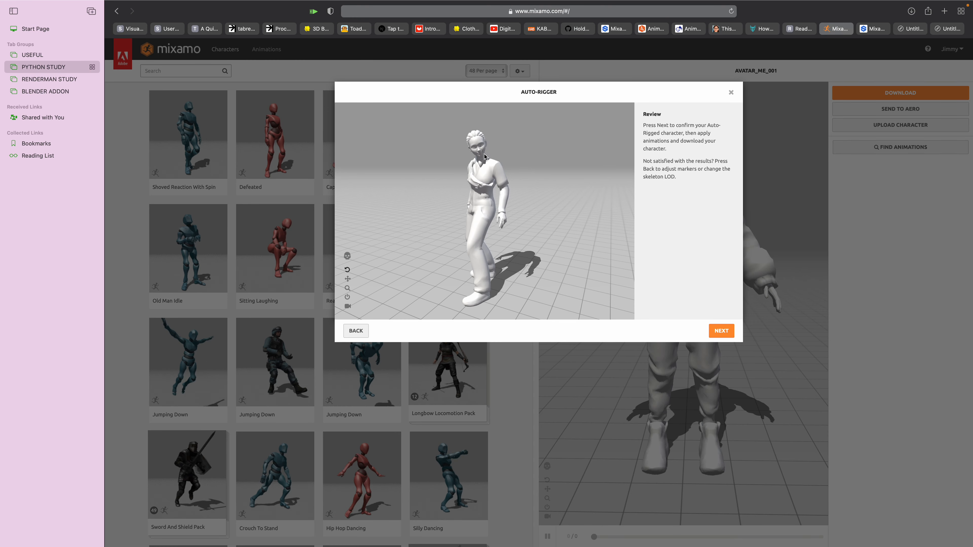
pyautogui.click(721, 330)
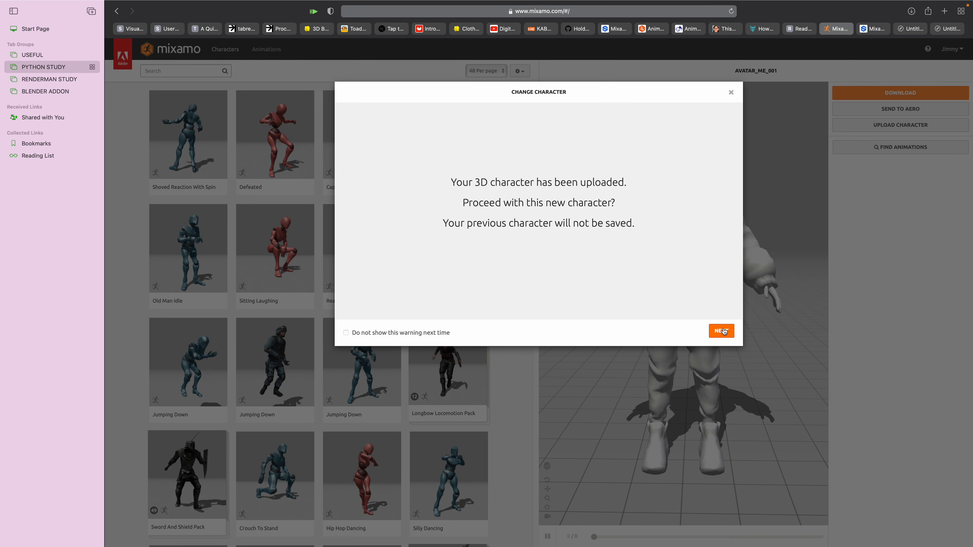
pyautogui.click(721, 331)
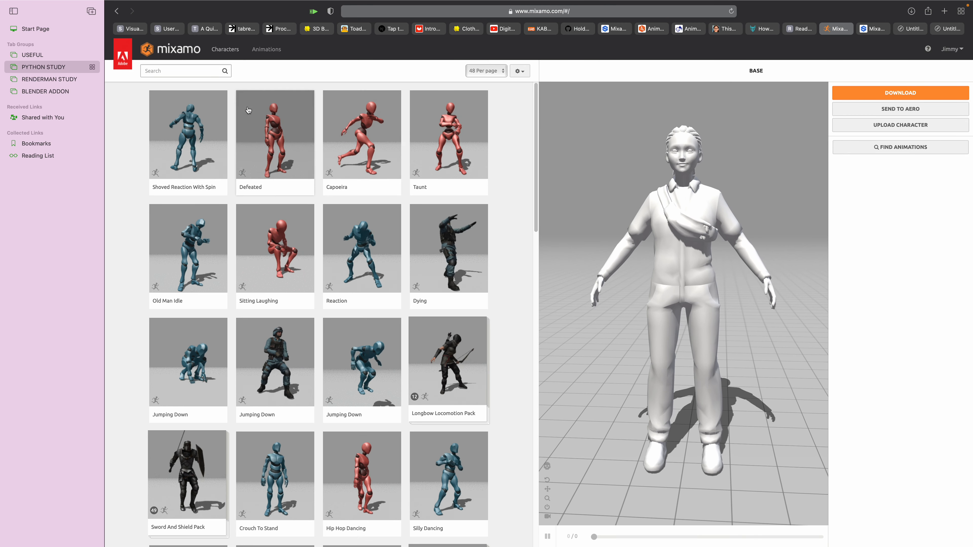
# Step: Search the animations for "walk" and preview several results on the character, including Walk In Circle and Walking
pyautogui.click(205, 71)
pyautogui.write('walk')
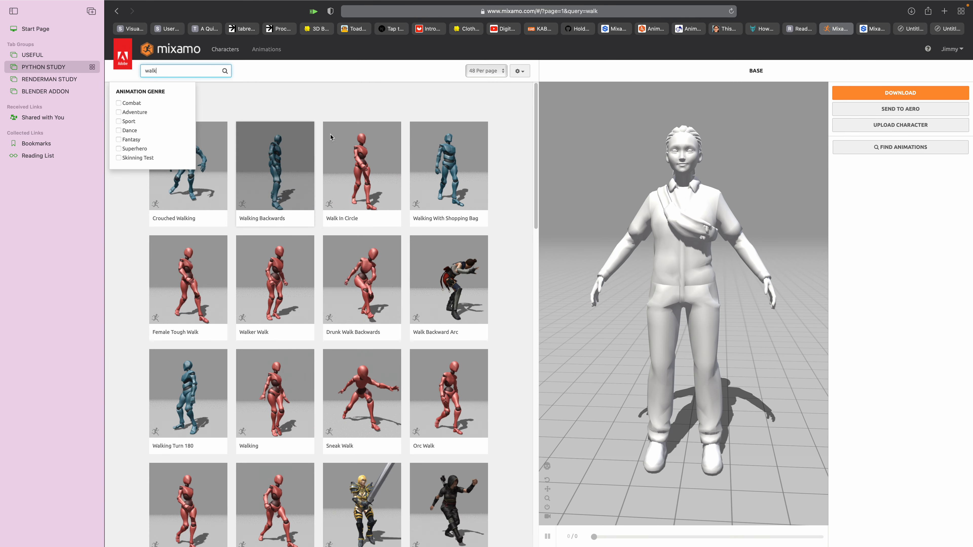
pyautogui.click(360, 160)
pyautogui.click(289, 268)
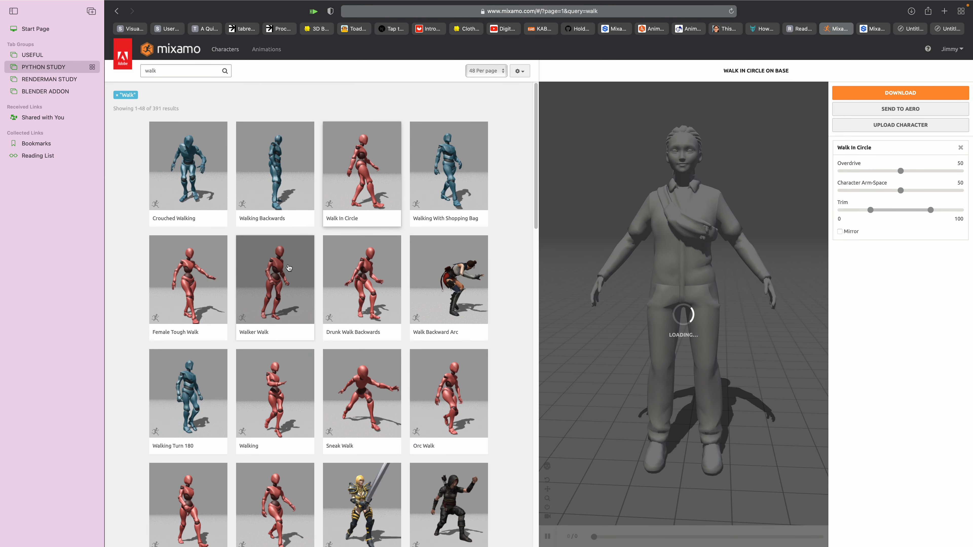
pyautogui.click(306, 395)
pyautogui.scroll(-2, 306, 333)
pyautogui.scroll(-2, 305, 333)
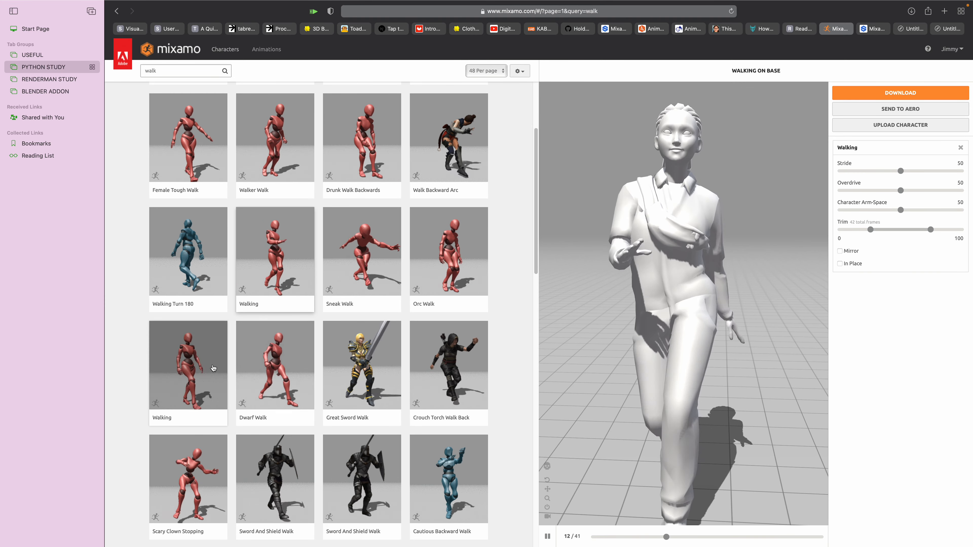
# Step: Apply the other Walking animation, listed beside Dwarf Walk, to the character and make it play in place
pyautogui.click(191, 368)
pyautogui.scroll(-3, 680, 298)
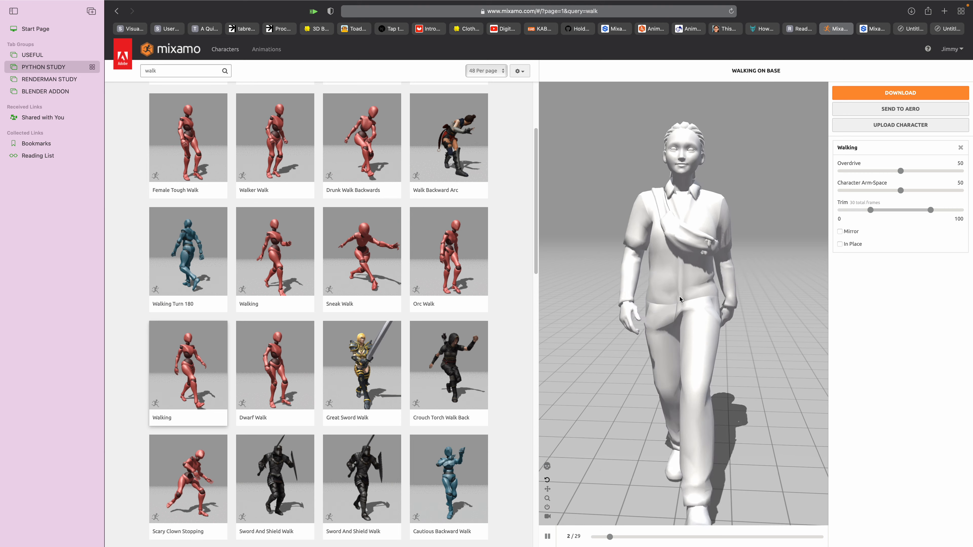
pyautogui.click(847, 244)
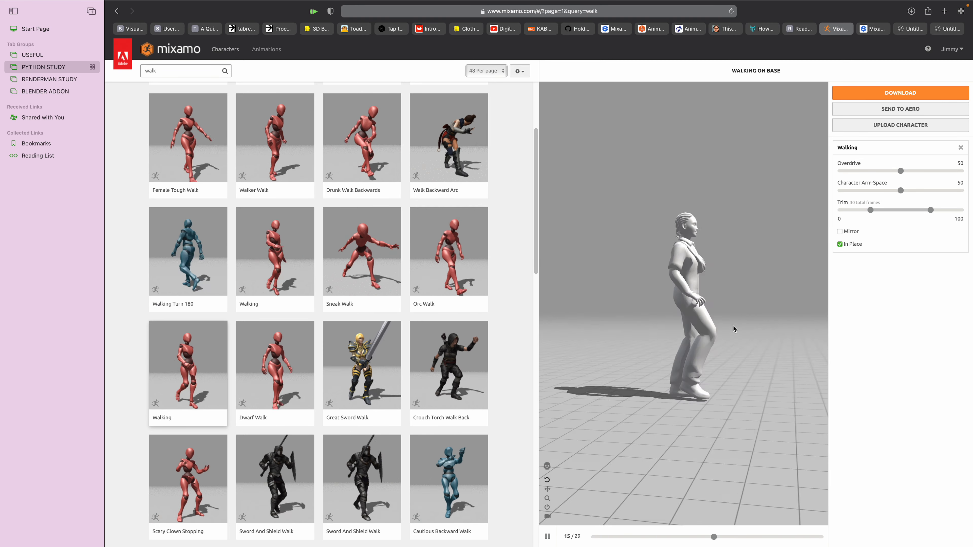
# Step: Apply the Female Walk animation to the character with In Place enabled and download it
pyautogui.scroll(-10, 362, 387)
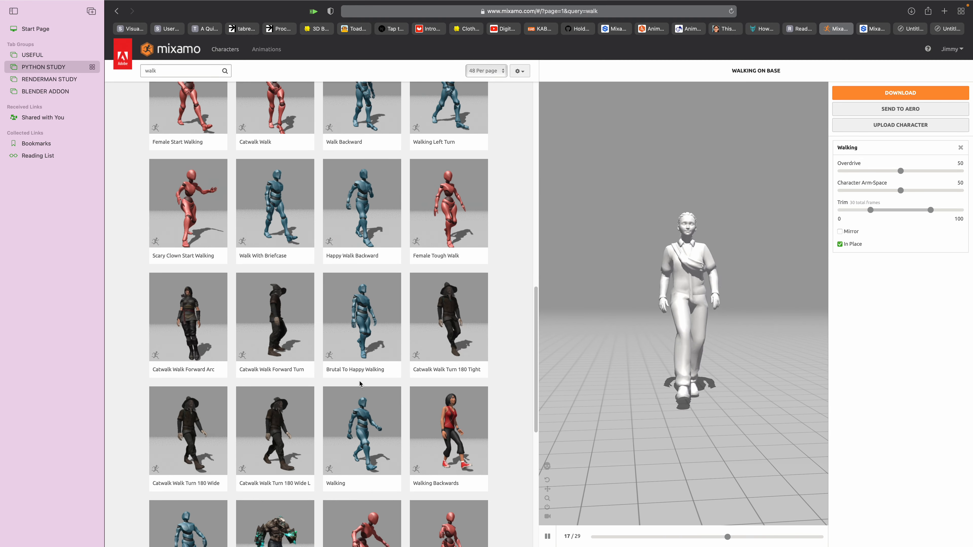
pyautogui.scroll(-8, 364, 384)
pyautogui.scroll(-2, 366, 375)
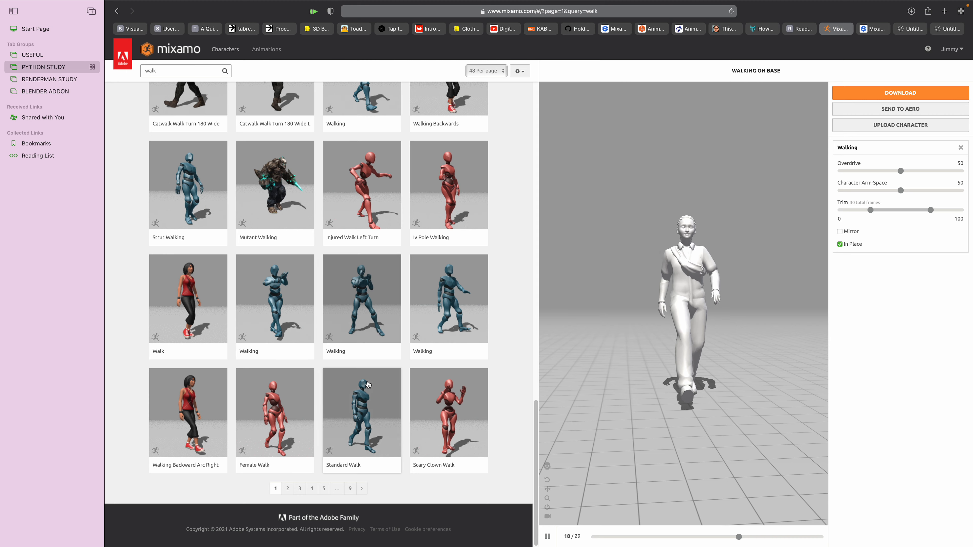
pyautogui.click(267, 410)
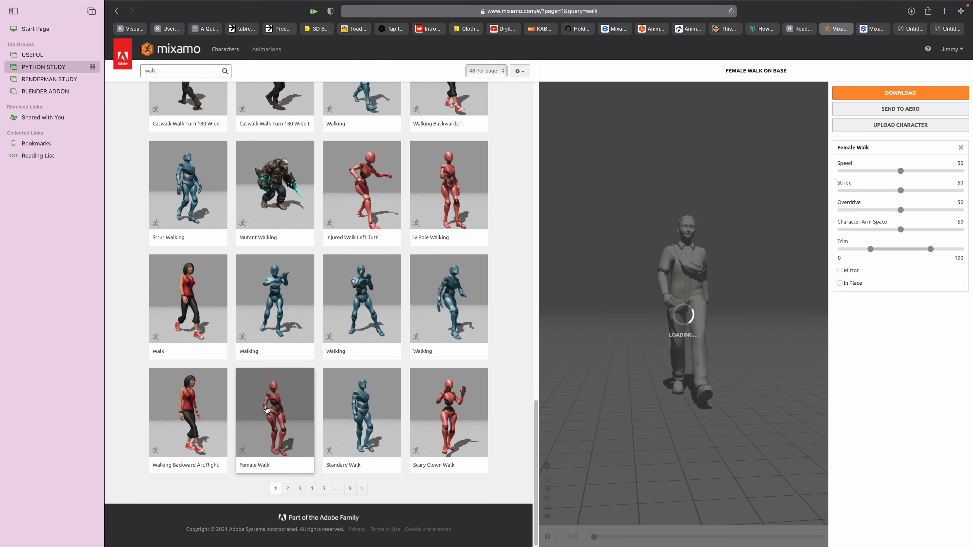
pyautogui.click(839, 283)
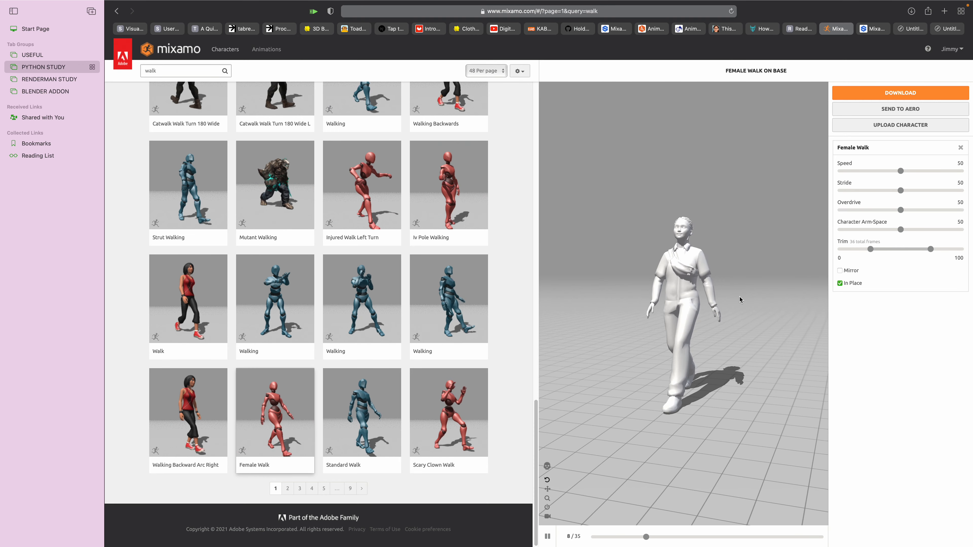
pyautogui.moveTo(734, 299); pyautogui.dragTo(662, 271)
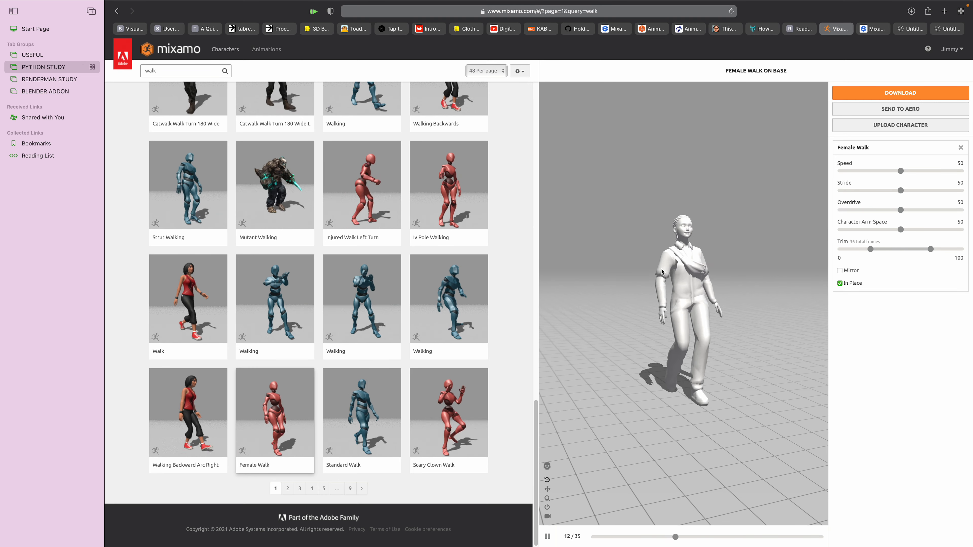
pyautogui.click(864, 96)
pyautogui.click(671, 190)
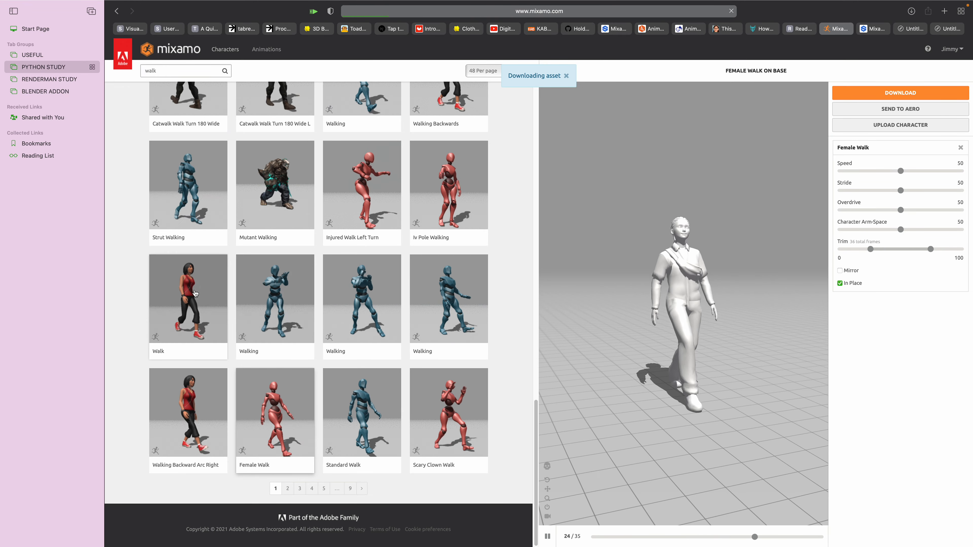
# Step: Apply the Walk animation to the character with In Place enabled and download it
pyautogui.click(195, 293)
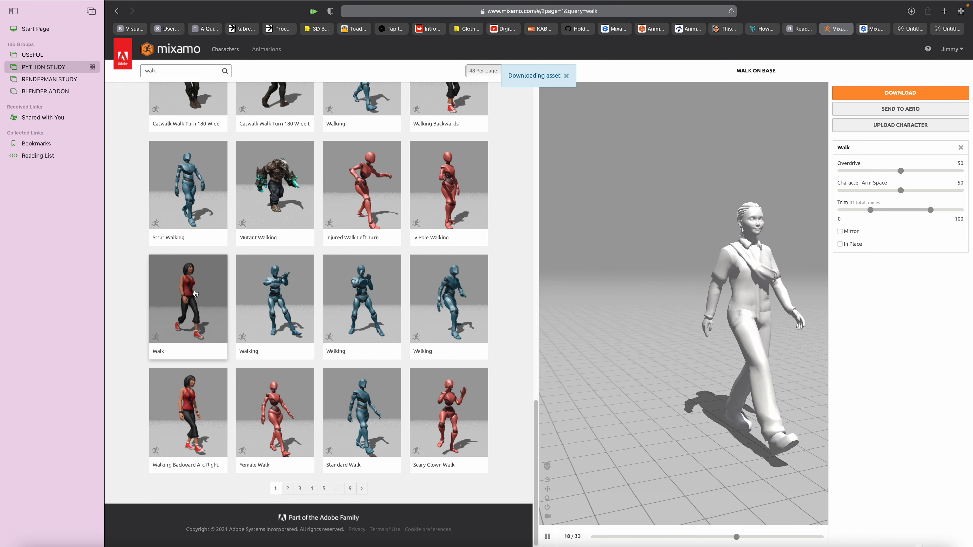
pyautogui.click(839, 244)
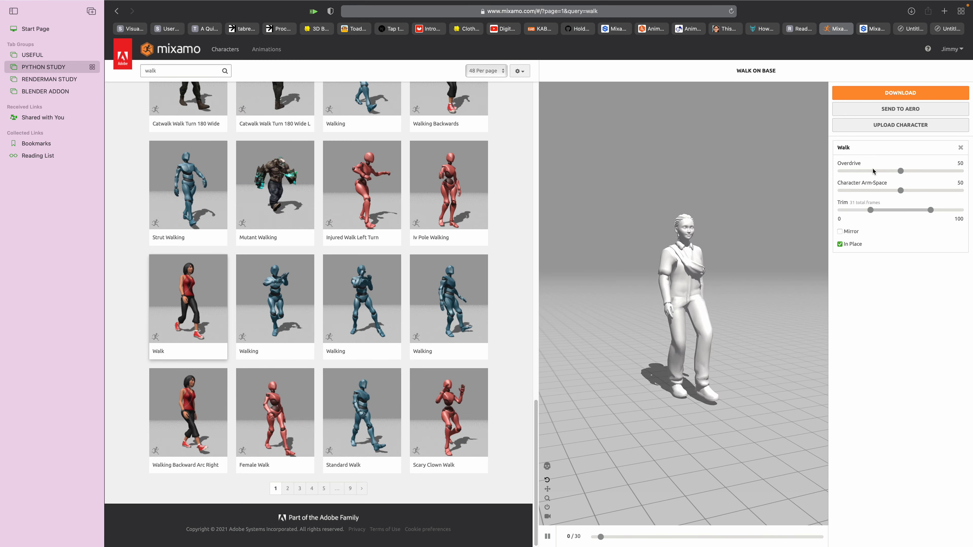
pyautogui.click(914, 94)
pyautogui.click(651, 193)
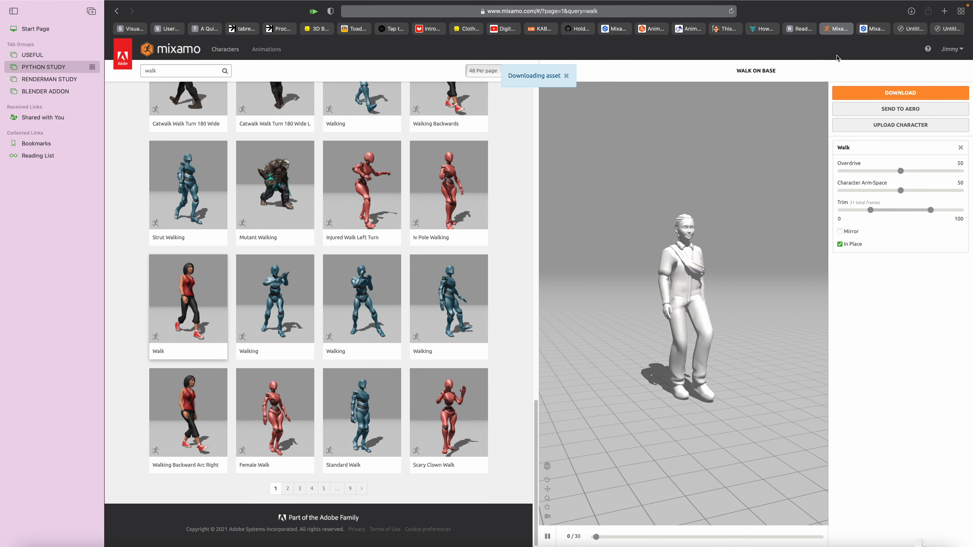
# Step: Examine the description and control-rig pictures on the Mixamo add-on for Blender web page
pyautogui.hotkey('ctrl', 'Tab')
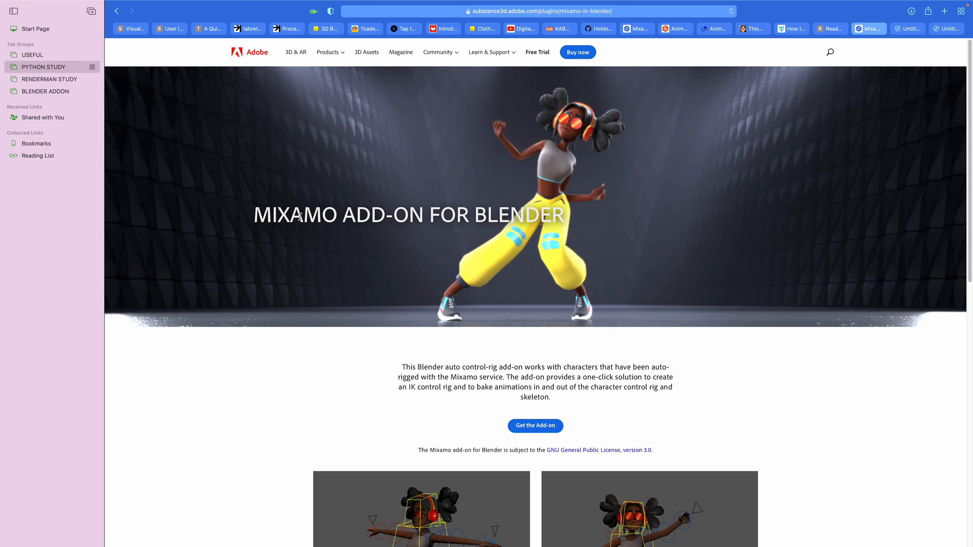
pyautogui.scroll(-3, 501, 269)
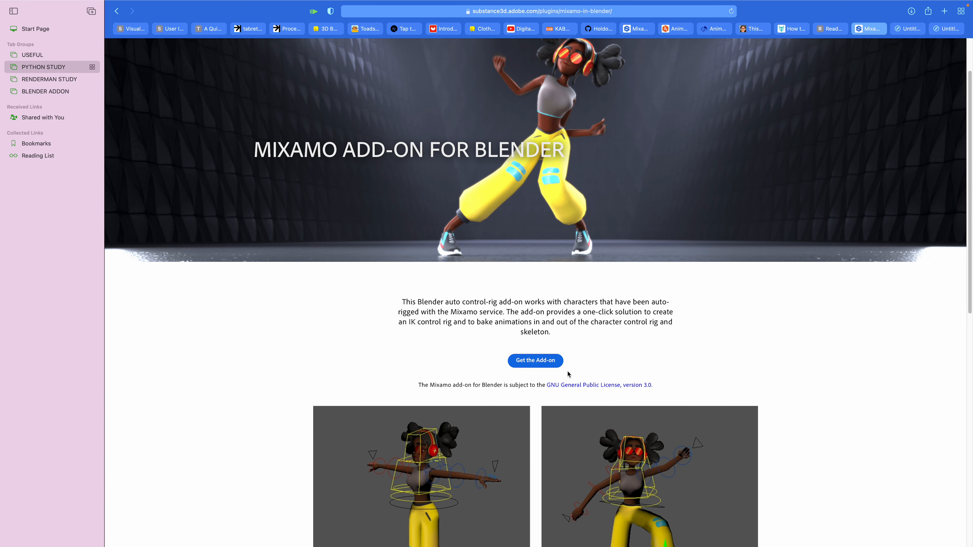
pyautogui.scroll(-10, 542, 361)
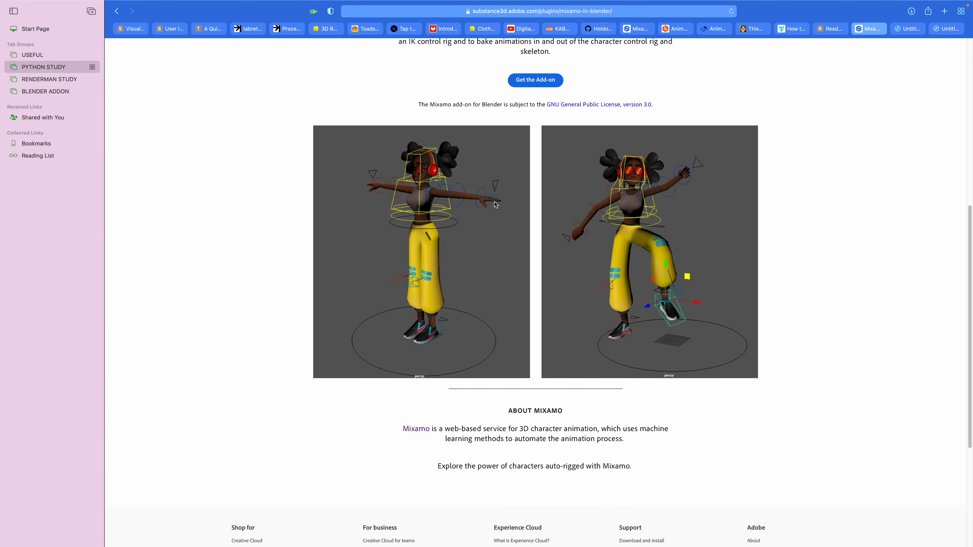
pyautogui.scroll(-3, 622, 231)
# Step: Switch to Blender, start a new file without saving base.blend, and delete all the default objects
pyautogui.hotkey('ctrl', 'Left')
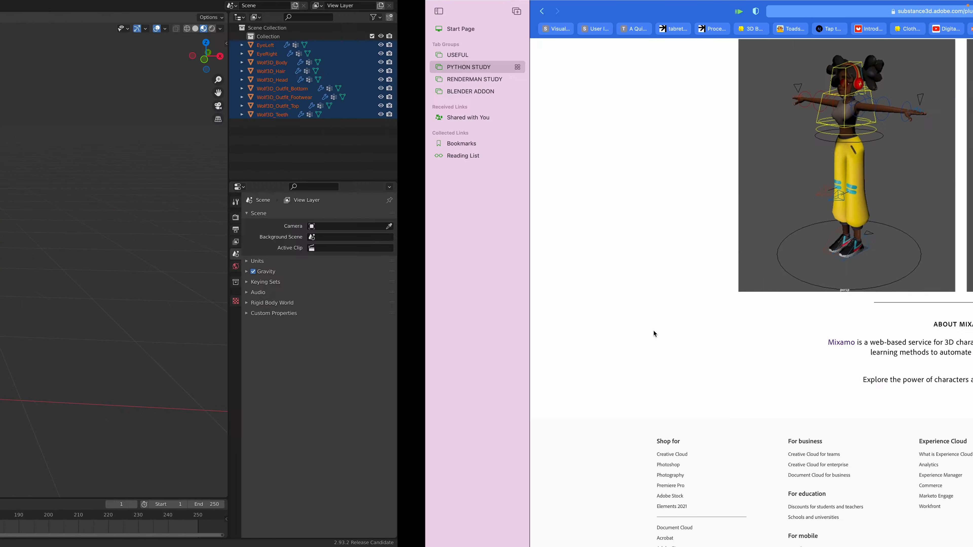
pyautogui.click(301, 120)
pyautogui.moveTo(301, 120); pyautogui.dragTo(283, 119, button='middle')
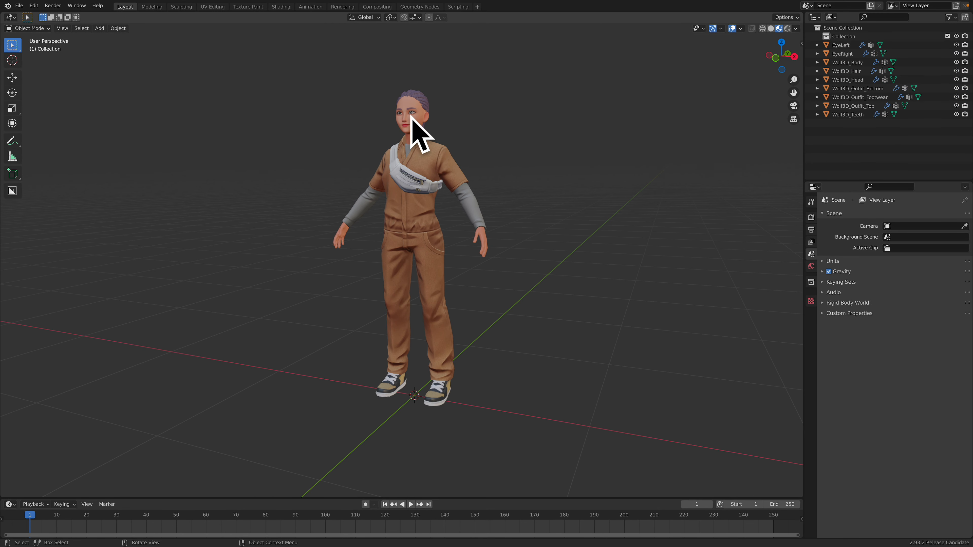
pyautogui.click(19, 5)
pyautogui.moveTo(30, 19)
pyautogui.click(106, 16)
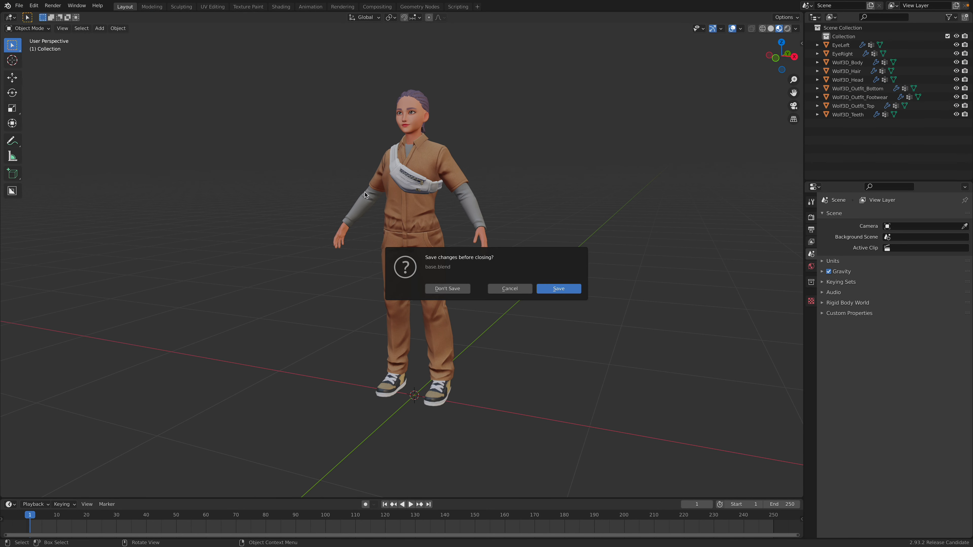
pyautogui.click(457, 289)
pyautogui.press('a')
pyautogui.press('Delete')
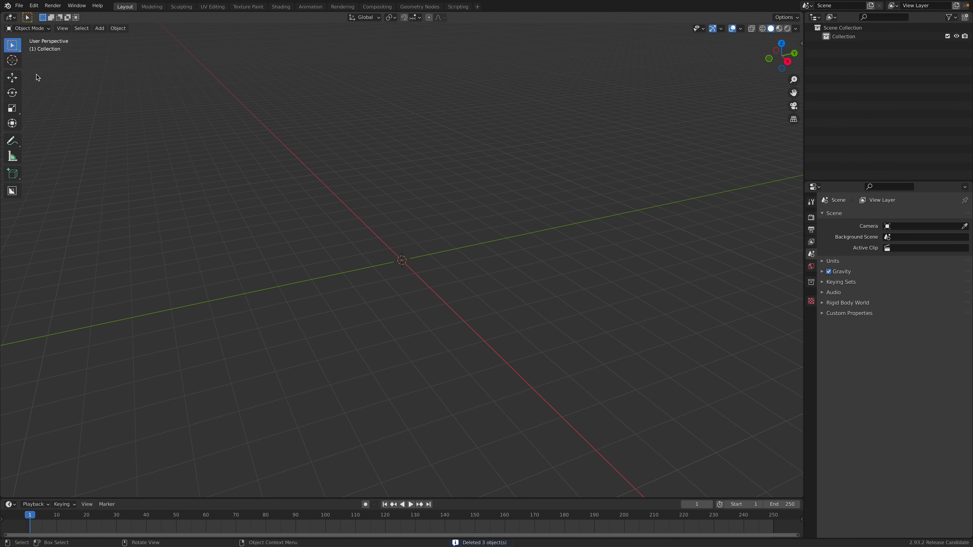
# Step: Import the newly downloaded walk animation FBX from the Downloads folder, listing the files by modification date
pyautogui.click(26, 5)
pyautogui.moveTo(66, 125)
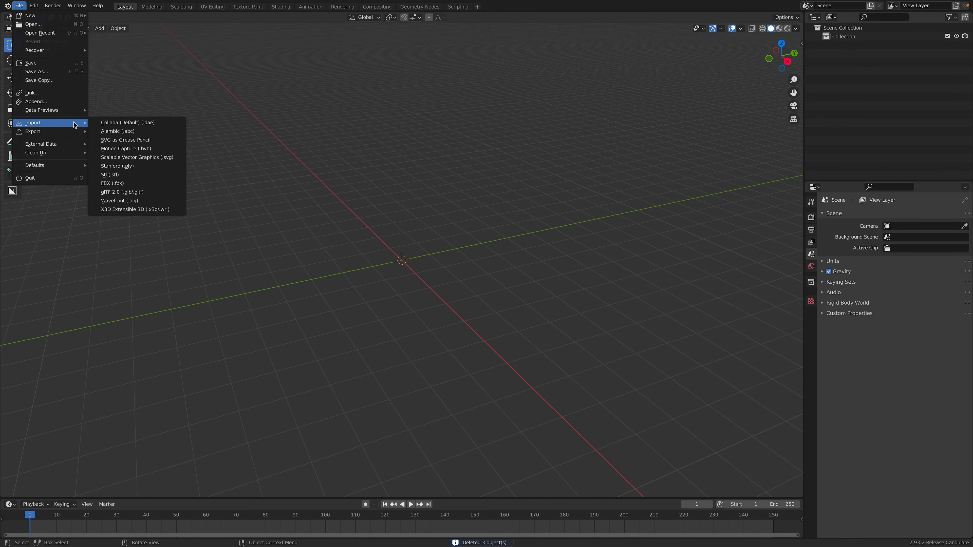
pyautogui.click(144, 184)
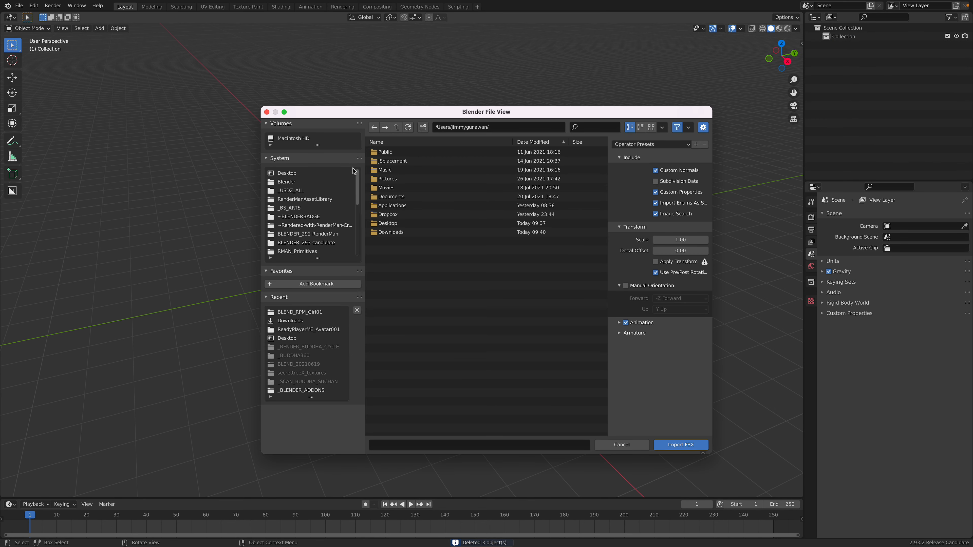
pyautogui.click(442, 231)
pyautogui.doubleClick(442, 231)
pyautogui.click(562, 143)
pyautogui.scroll(-8, 606, 353)
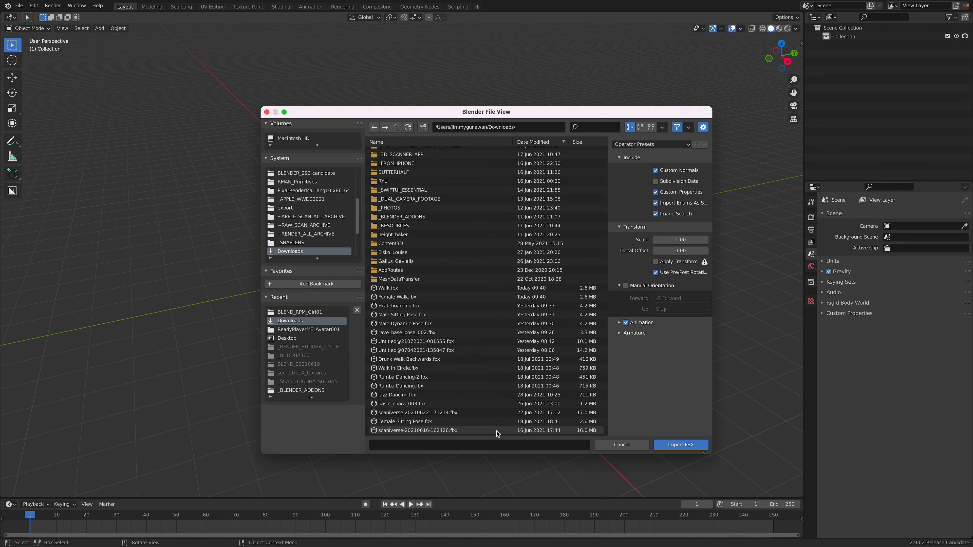
pyautogui.click(679, 443)
# Step: Play the imported walk animation and view the character up close
pyautogui.moveTo(440, 269); pyautogui.dragTo(478, 204, button='middle')
pyautogui.click(478, 204)
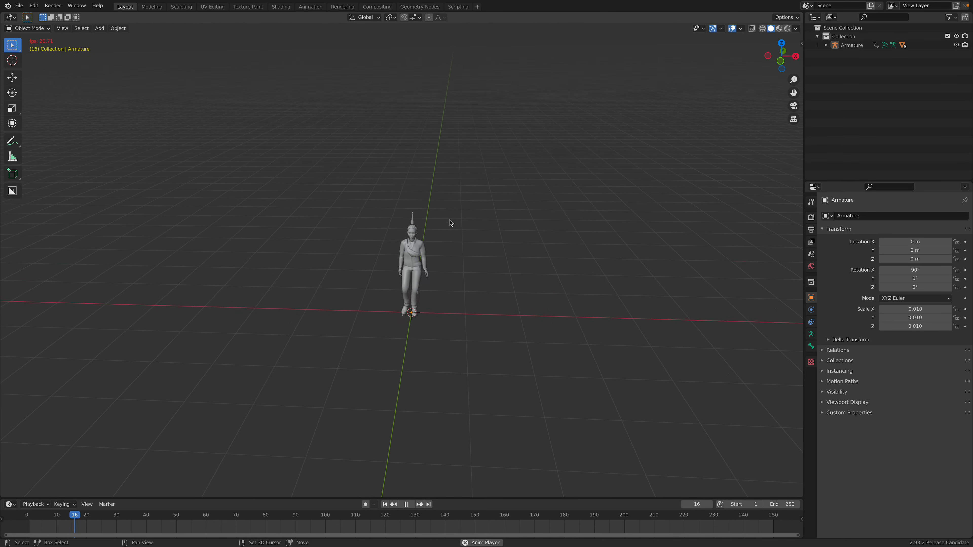
pyautogui.scroll(6, 449, 232)
pyautogui.press('space')
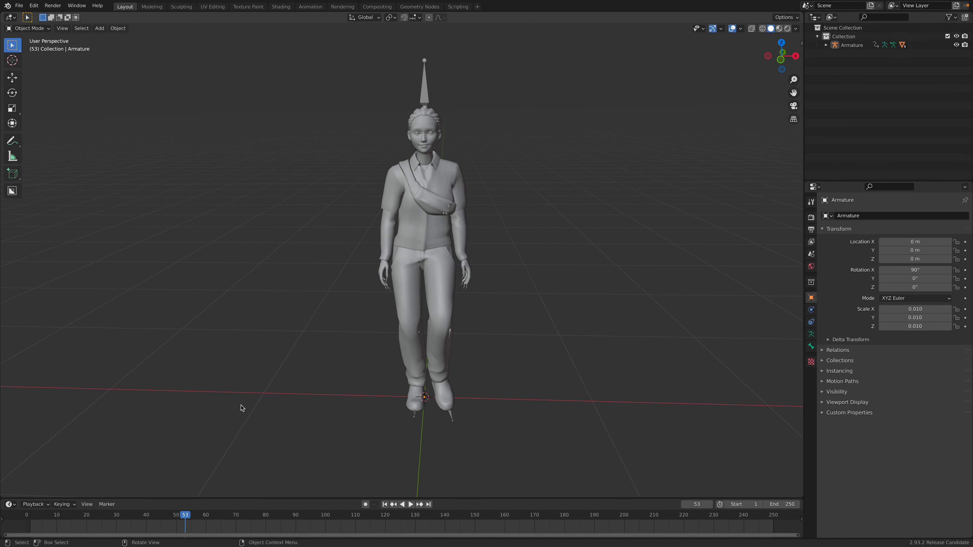
# Step: Set the scene's end frame to 31 to match the armature's last keyframe, and play back the looping walk
pyautogui.click(378, 290)
pyautogui.click(121, 519)
pyautogui.press('space')
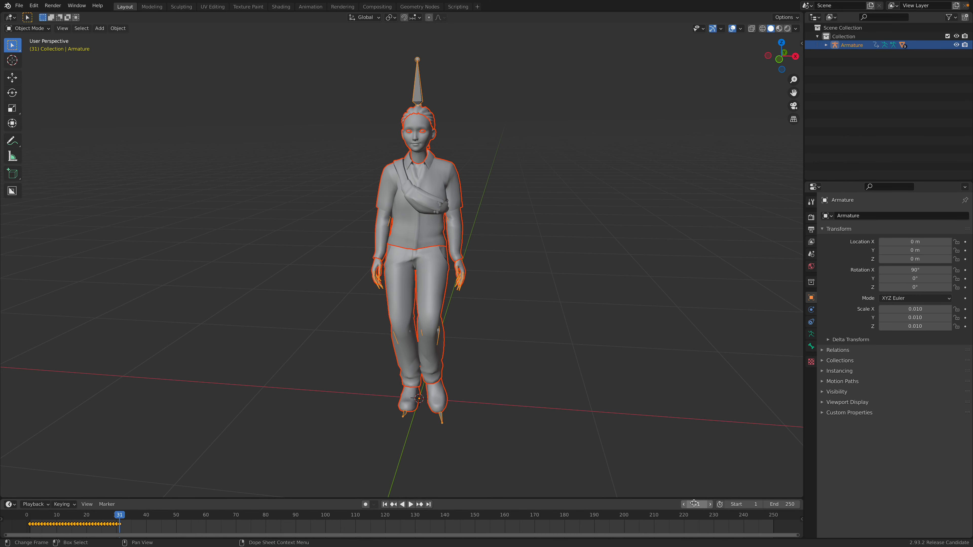
pyautogui.click(781, 504)
pyautogui.write('31')
pyautogui.press('Return')
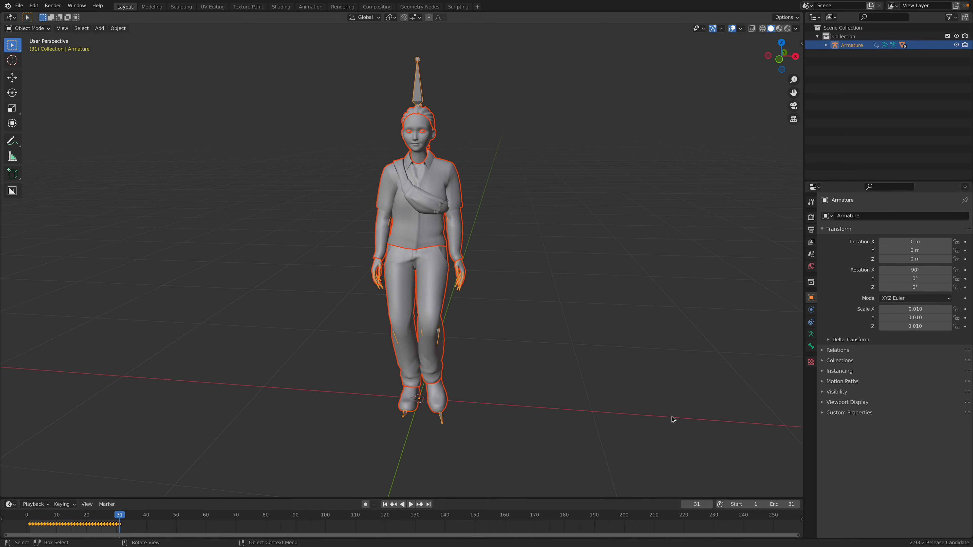
pyautogui.moveTo(619, 399); pyautogui.dragTo(597, 388, button='middle')
pyautogui.press('space')
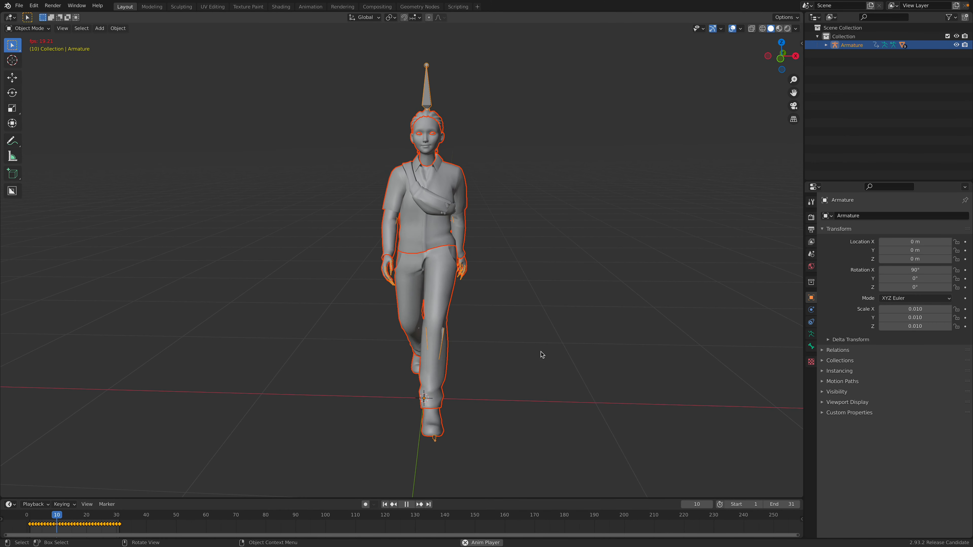
pyautogui.press('space')
# Step: Save the scene as girl_walk_001.blend in the BLEND_RPM_Girl01 folder
pyautogui.click(19, 5)
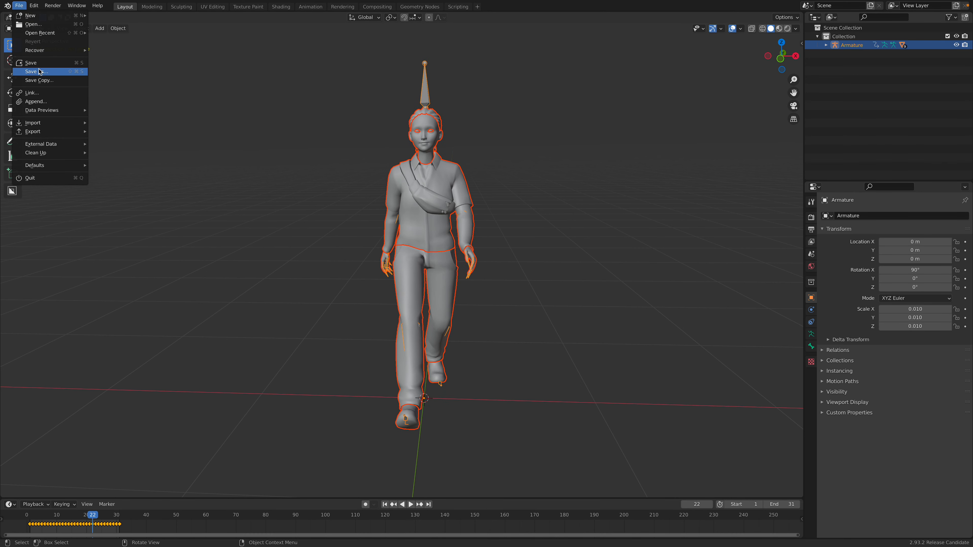
pyautogui.click(38, 104)
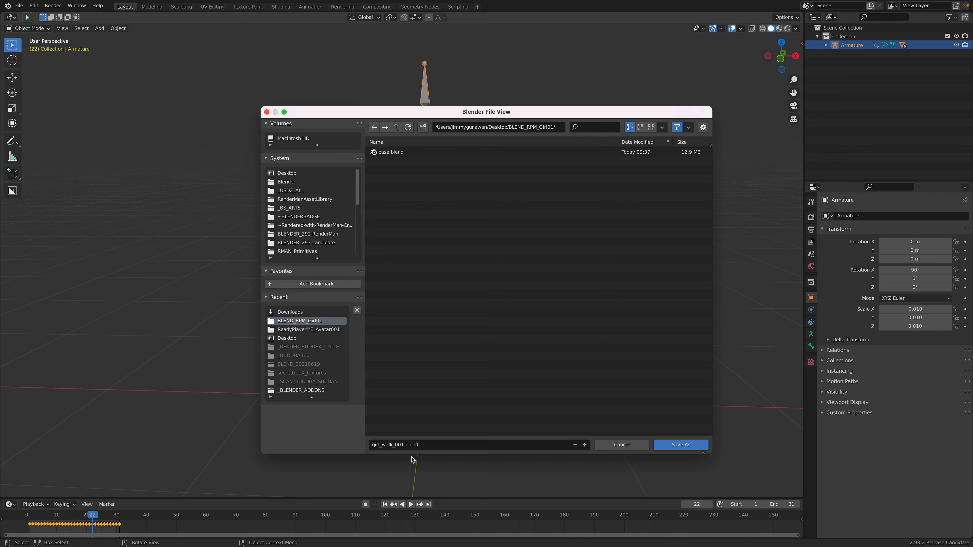
pyautogui.click(656, 444)
pyautogui.click(501, 253)
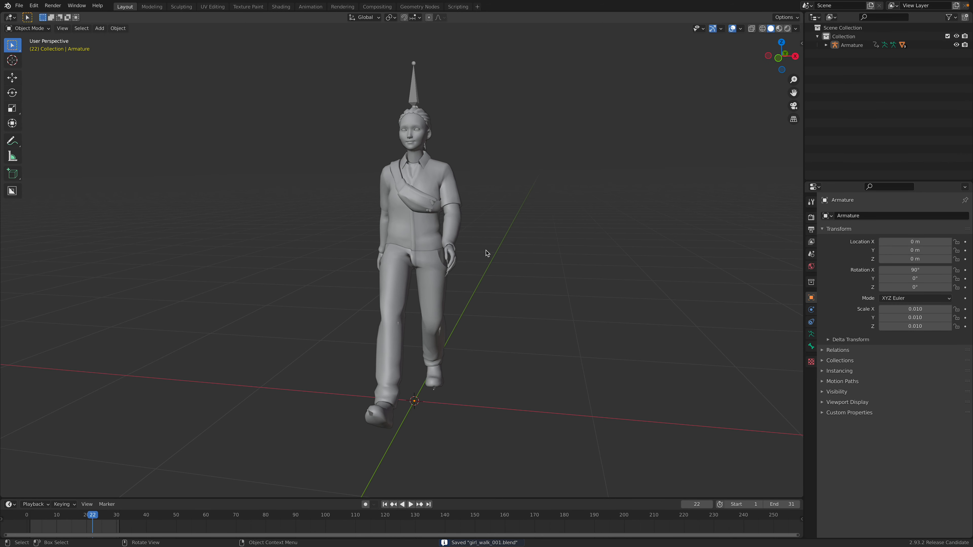
# Step: Set the solid viewport shading colour to Texture and play the walk to check the character's textures
pyautogui.click(796, 30)
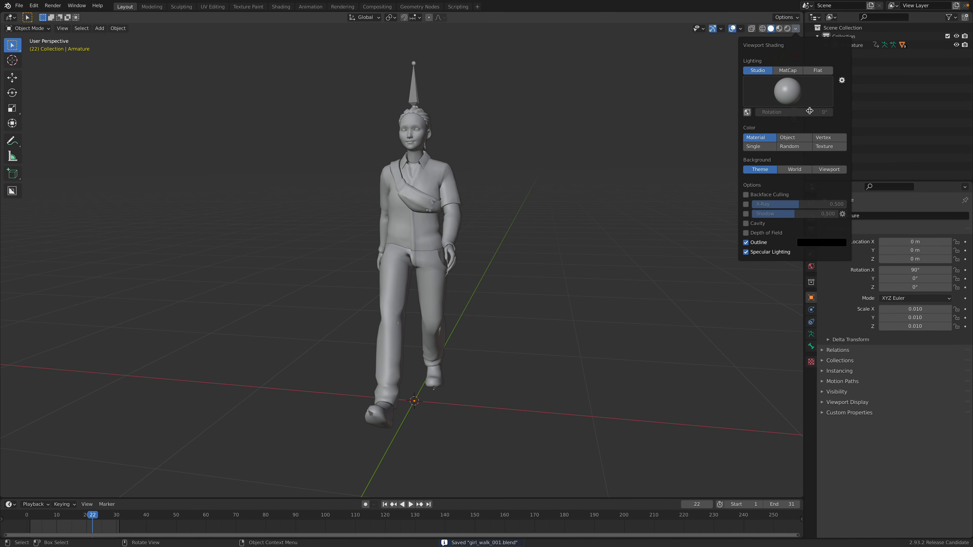
pyautogui.click(826, 147)
pyautogui.press('space')
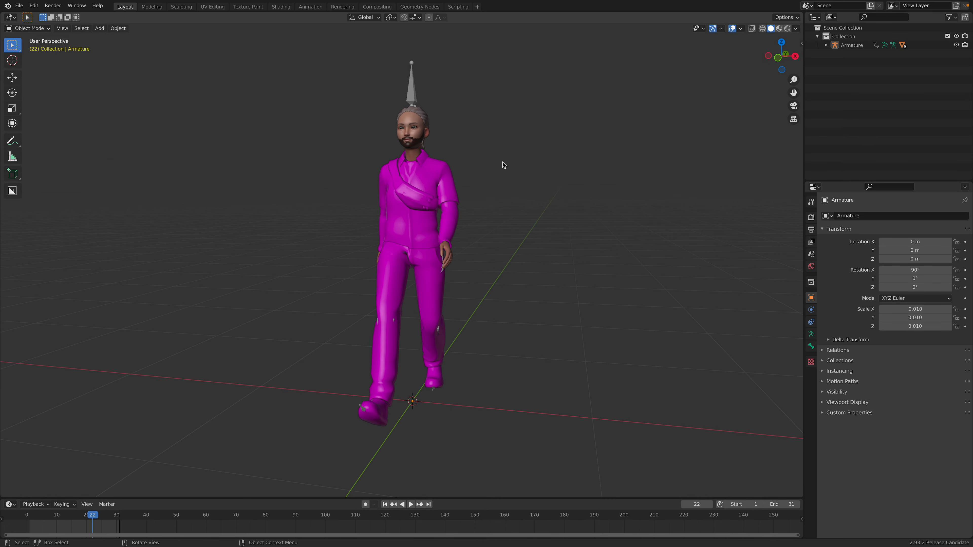
pyautogui.press('space')
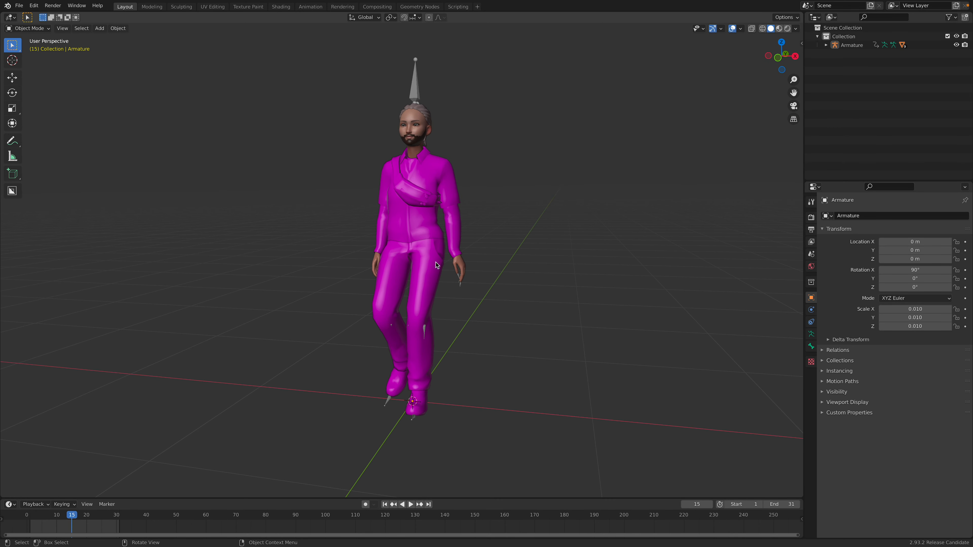
pyautogui.moveTo(524, 226); pyautogui.dragTo(454, 180, button='middle')
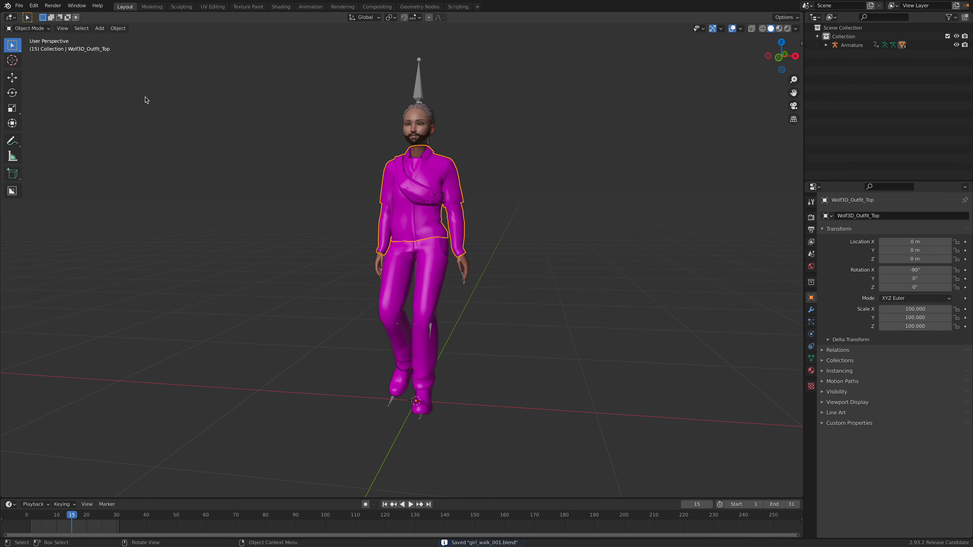
# Step: Open the recent file base.blend and display the avatar in Material Preview shading
pyautogui.click(19, 5)
pyautogui.moveTo(46, 34)
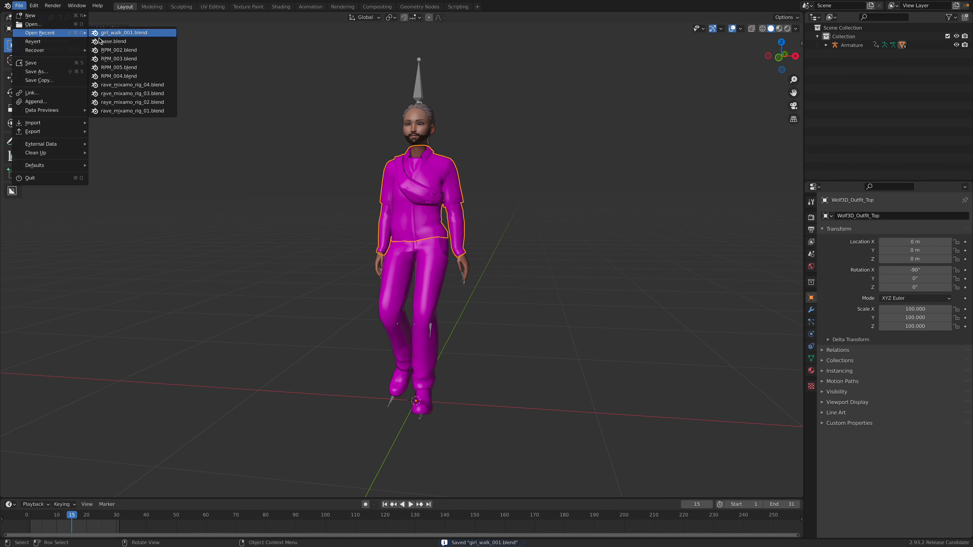
pyautogui.click(131, 50)
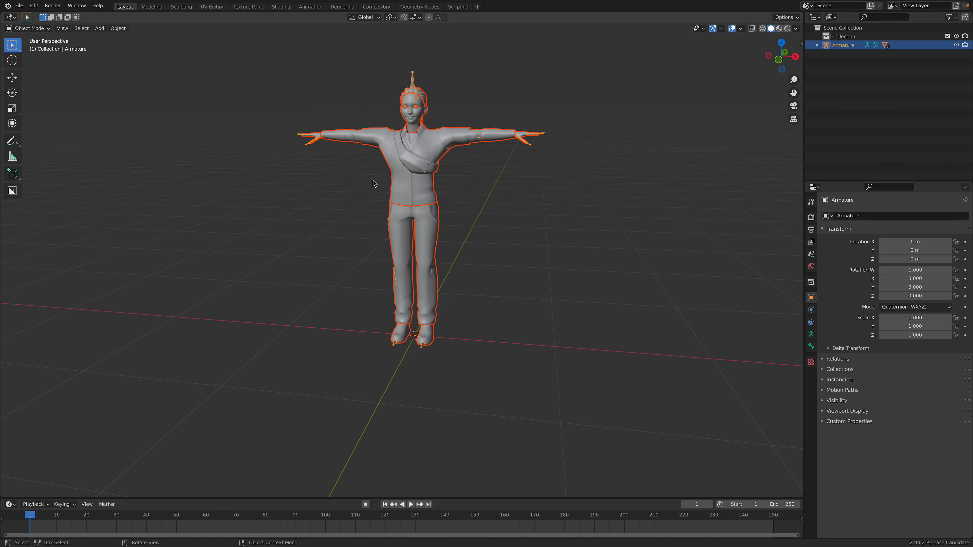
pyautogui.click(779, 28)
pyautogui.moveTo(467, 174); pyautogui.dragTo(453, 163, button='middle')
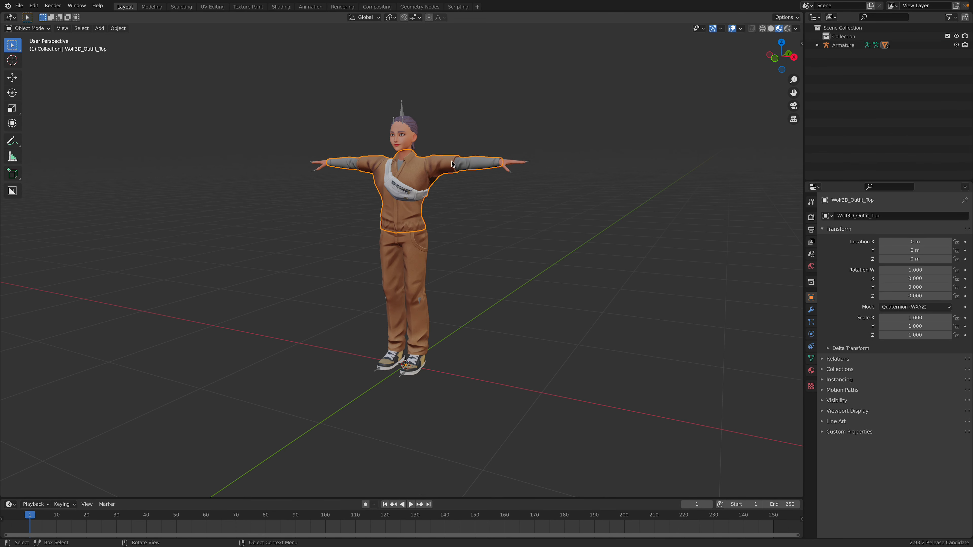
# Step: Delete the avatar's armature and select all the remaining meshes
pyautogui.click(404, 111)
pyautogui.press('Delete')
pyautogui.press('a')
# Step: Unpack all packed files of base.blend, writing them to the current directory and overwriting existing files
pyautogui.click(19, 5)
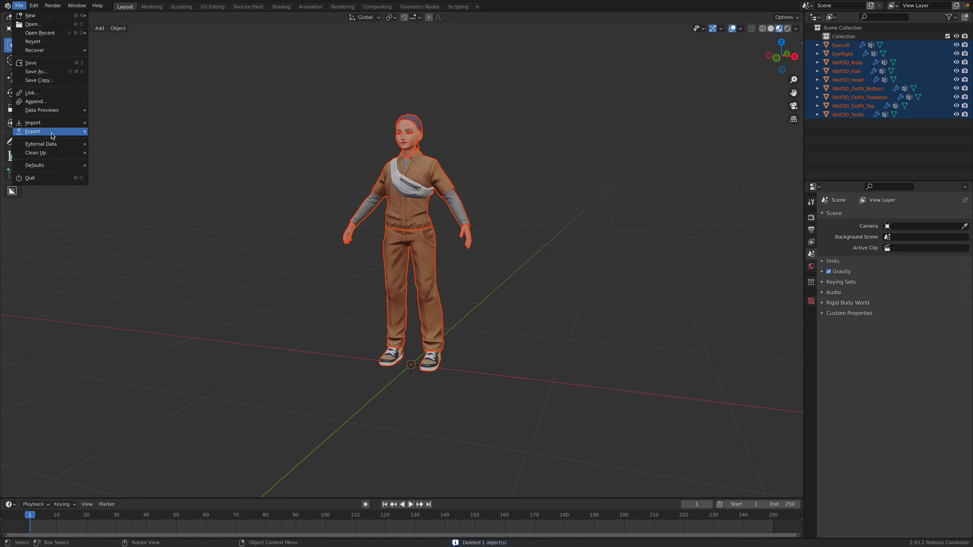
pyautogui.moveTo(75, 149)
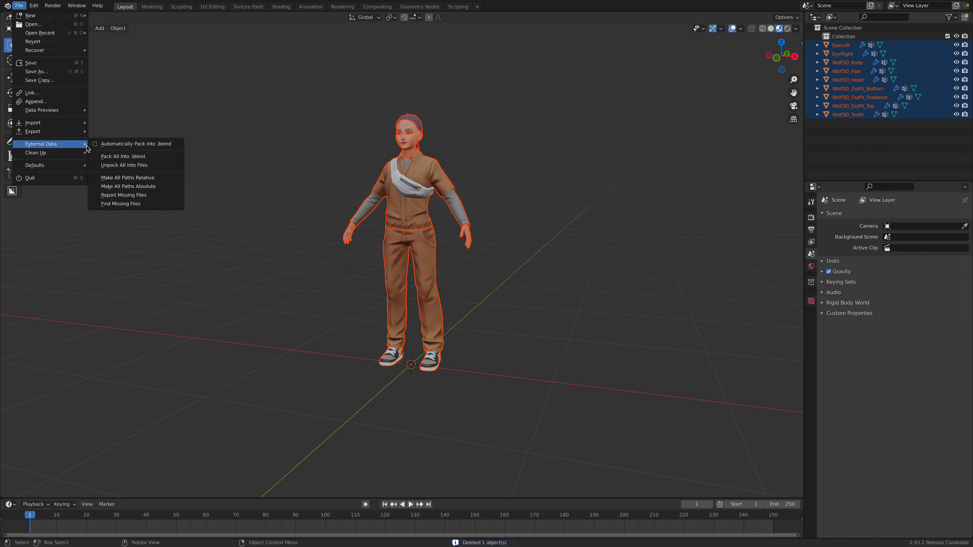
pyautogui.click(137, 166)
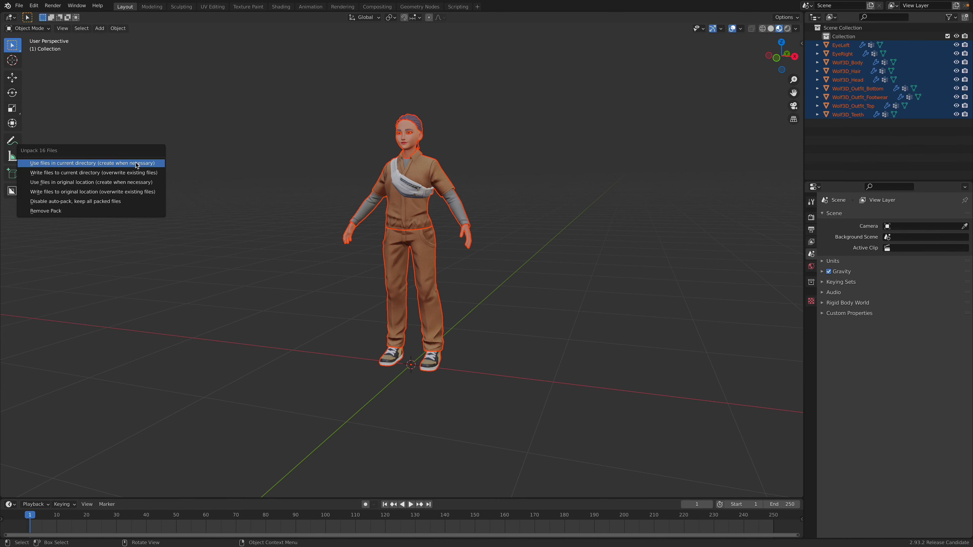
pyautogui.click(113, 172)
# Step: Switch to Finder and open the textures folder inside BLEND_RPM_Girl01 on the Desktop
pyautogui.hotkey('ctrl', 'Left')
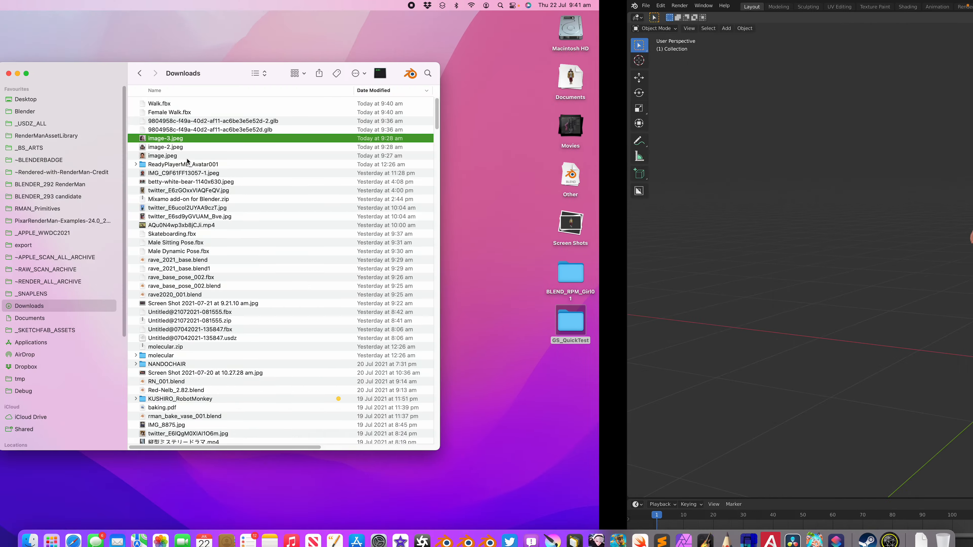
pyautogui.click(456, 100)
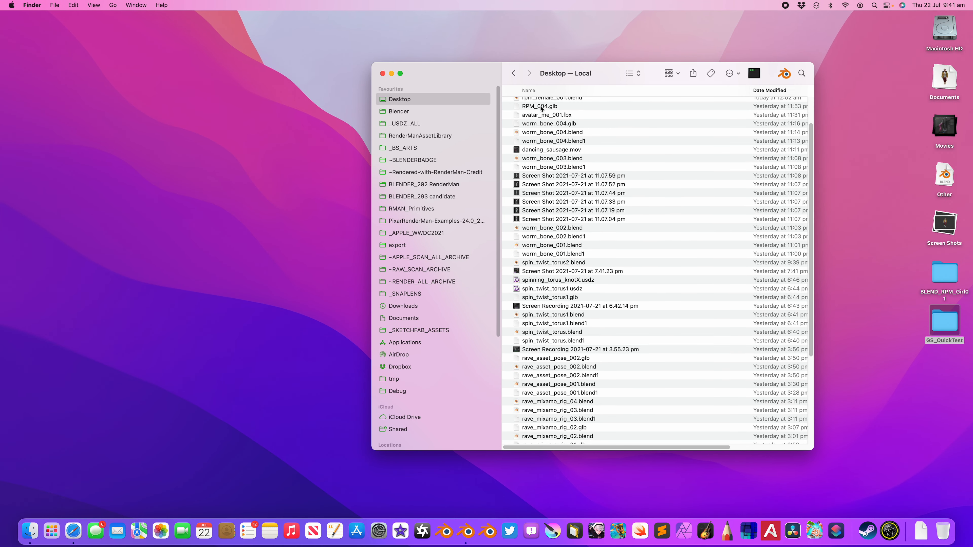
pyautogui.scroll(3, 602, 157)
pyautogui.doubleClick(564, 104)
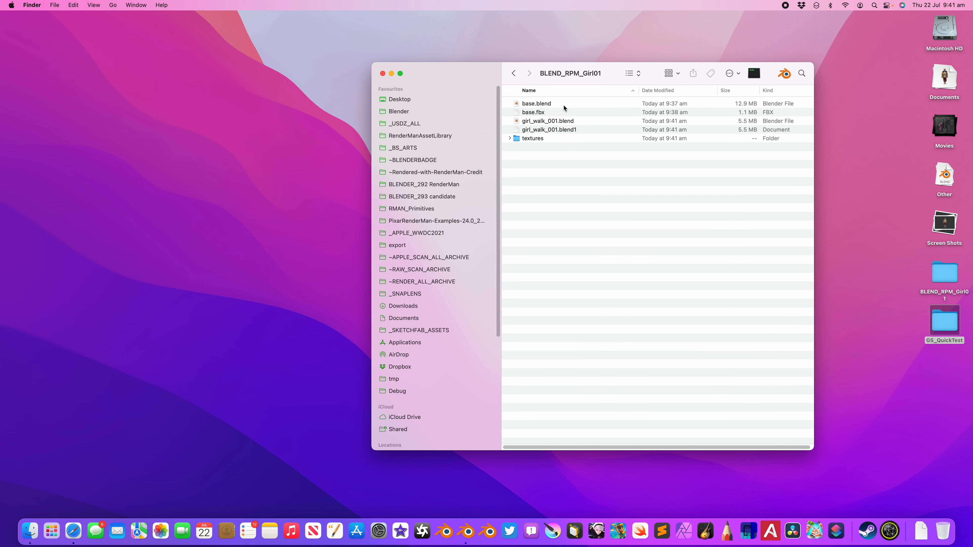
pyautogui.doubleClick(534, 140)
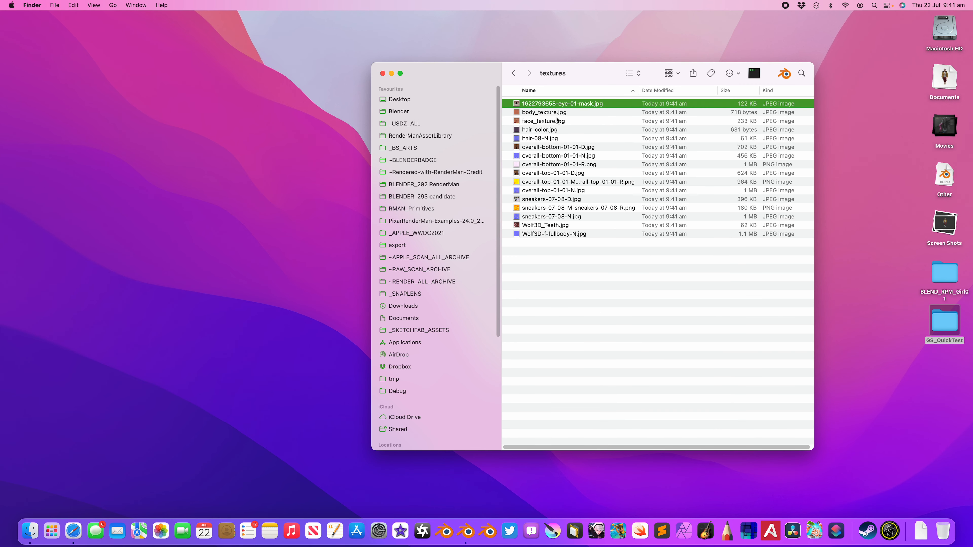
# Step: Preview the unpacked texture images one after another, from the eye mask through overall-top-01-01-D.jpg
pyautogui.press('space')
pyautogui.press('Down')
pyautogui.press('Down')
pyautogui.press('Down')
pyautogui.press('Down')
pyautogui.press('Down')
pyautogui.press('Down')
pyautogui.press('Down')
pyautogui.press('Down')
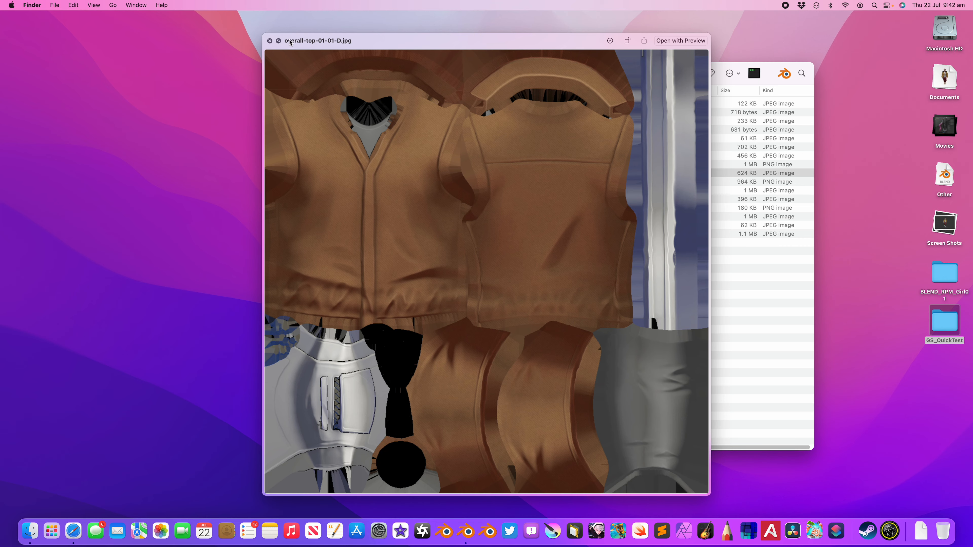
pyautogui.click(269, 41)
# Step: Switch back to Blender, reopen girl_walk_001.blend without saving base.blend, and select the whole character
pyautogui.hotkey('ctrl', 'Right')
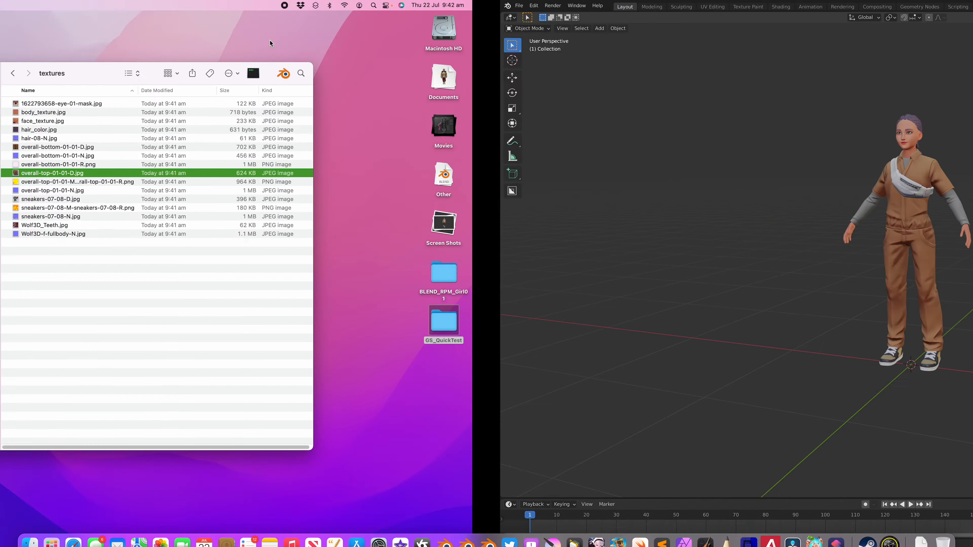
pyautogui.click(18, 6)
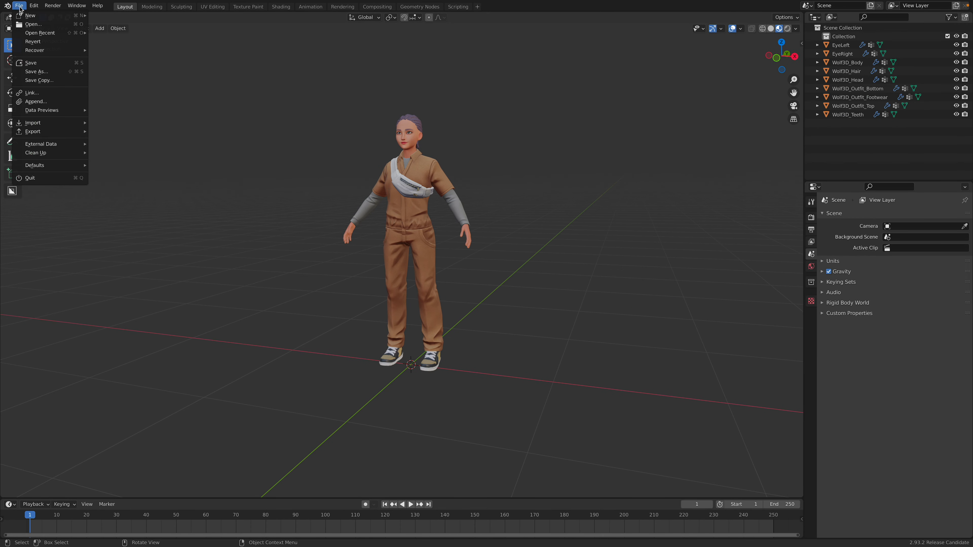
pyautogui.moveTo(39, 34)
pyautogui.click(122, 41)
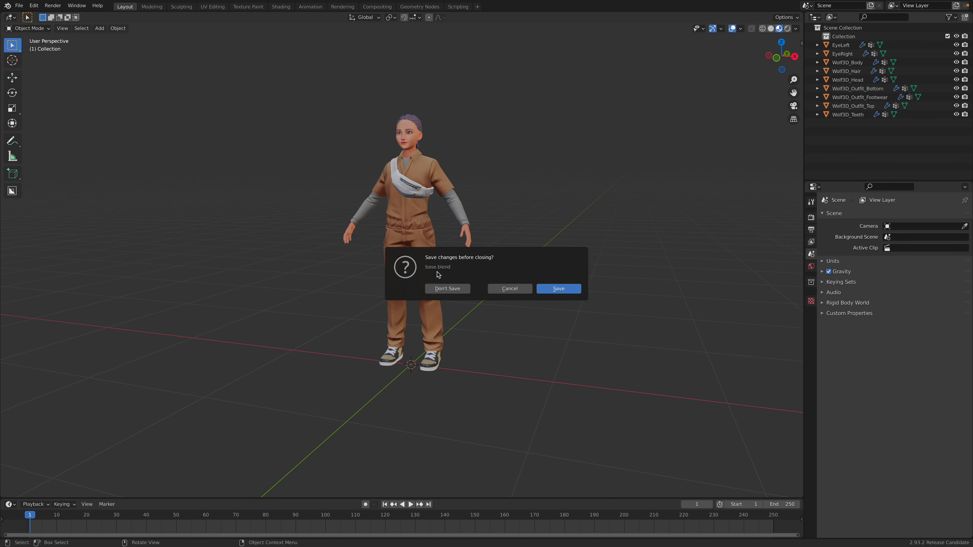
pyautogui.click(447, 288)
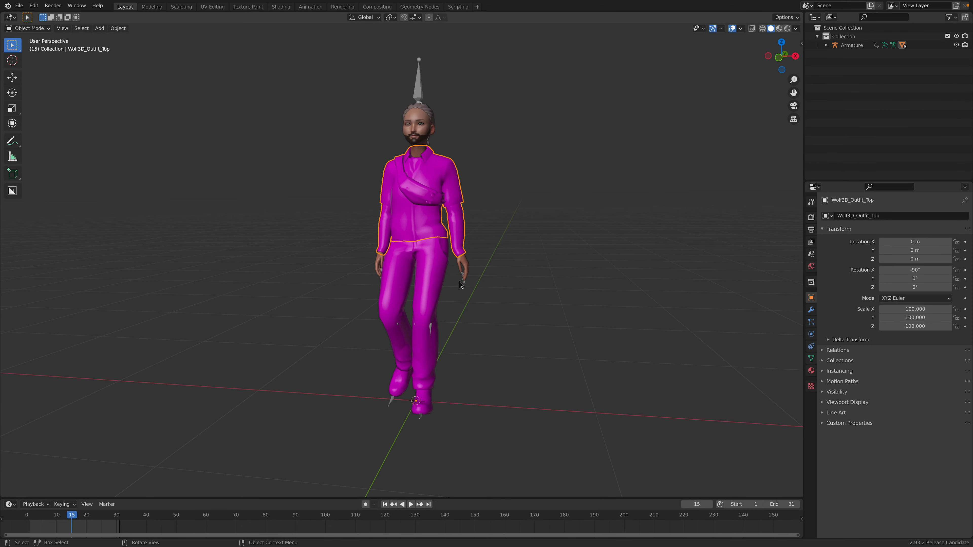
pyautogui.click(459, 165)
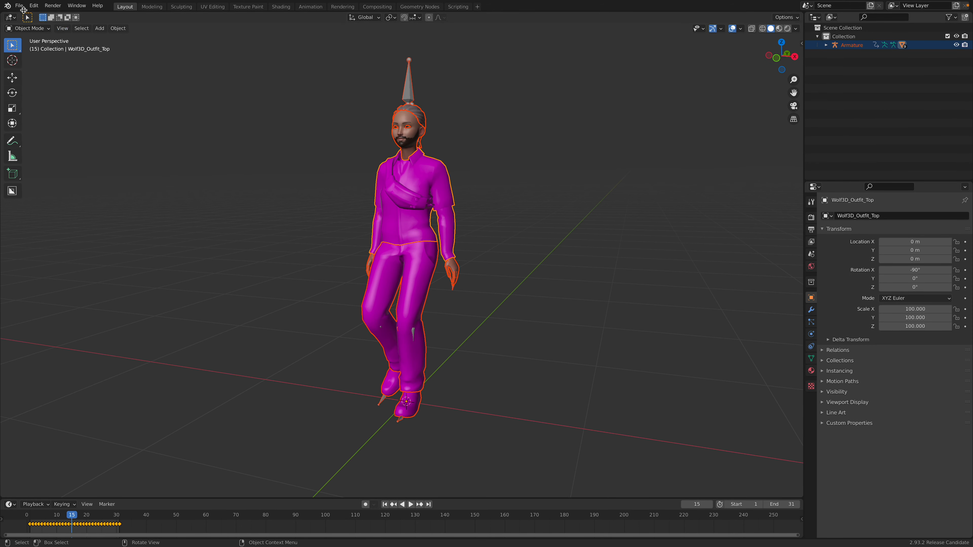
# Step: Find the missing texture files by searching the textures folder inside BLEND_RPM_Girl01
pyautogui.click(18, 5)
pyautogui.moveTo(62, 147)
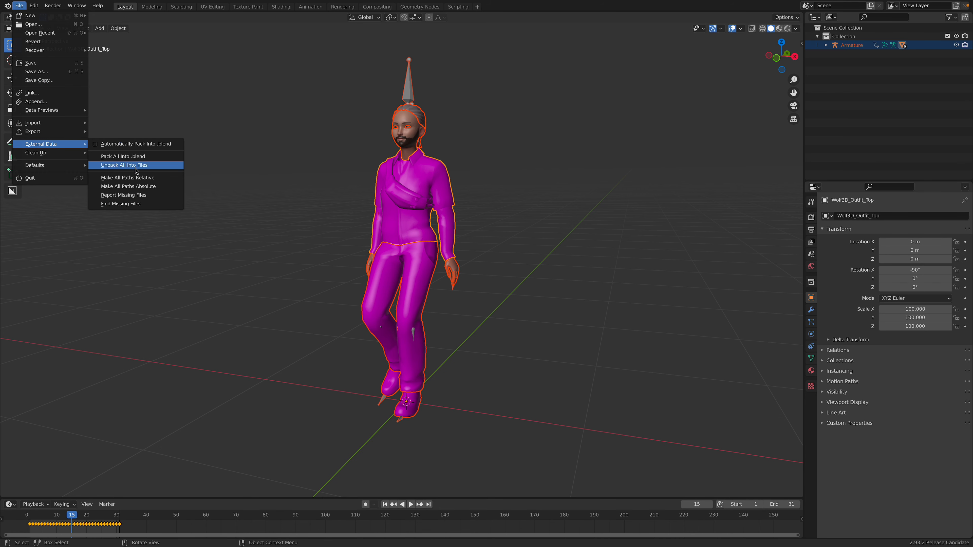
pyautogui.click(137, 203)
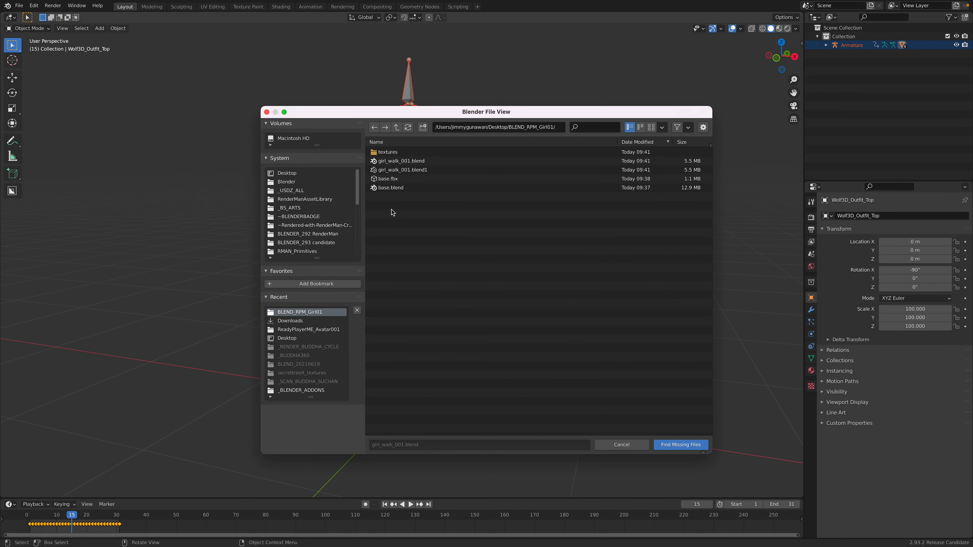
pyautogui.doubleClick(407, 154)
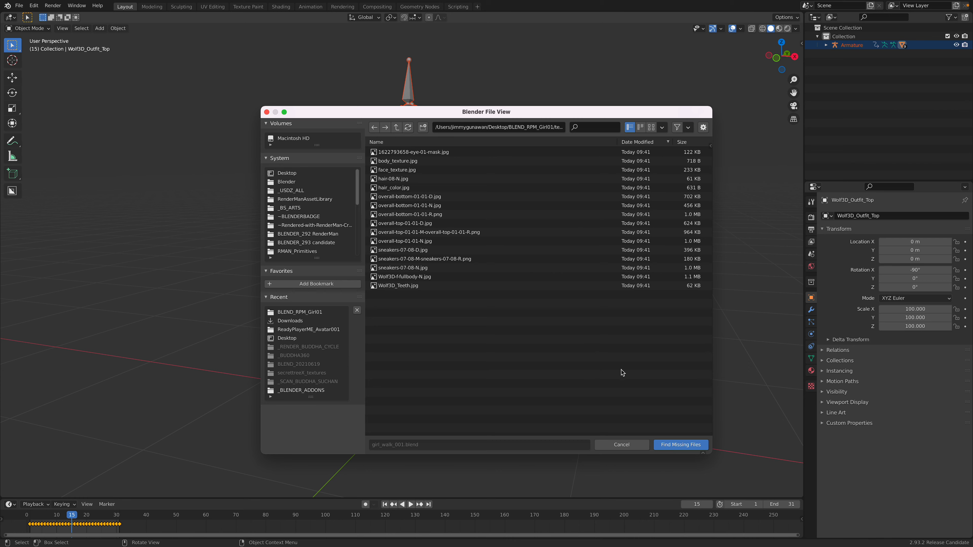
pyautogui.click(680, 444)
# Step: Select the character's head mesh and play the walk animation to inspect the textures from several angles
pyautogui.click(504, 280)
pyautogui.moveTo(504, 280); pyautogui.dragTo(526, 281, button='middle')
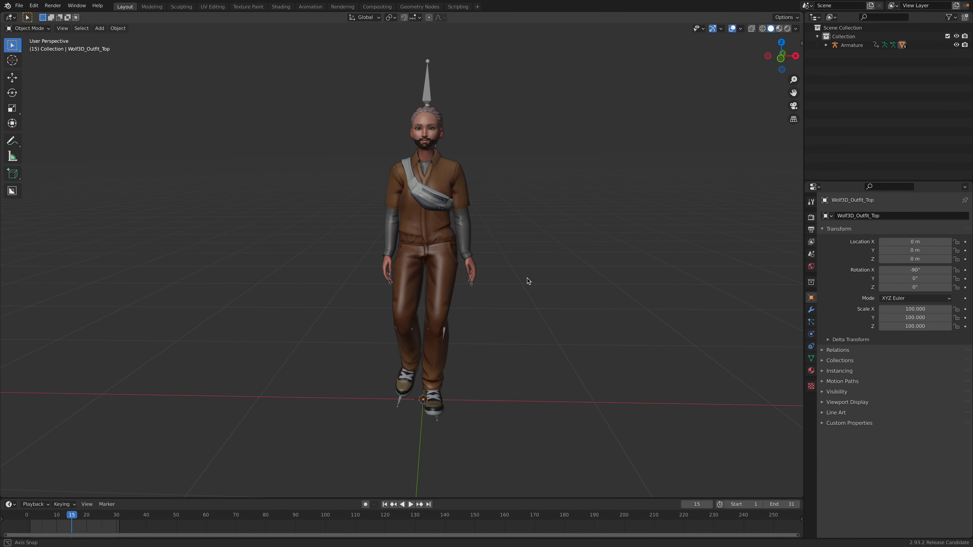
pyautogui.scroll(1, 486, 147)
pyautogui.keyDown('shift'); pyautogui.moveTo(490, 143); pyautogui.dragTo(495, 188, button='middle'); pyautogui.keyUp('shift')
pyautogui.scroll(2, 496, 188)
pyautogui.press('space')
pyautogui.scroll(-3, 497, 191)
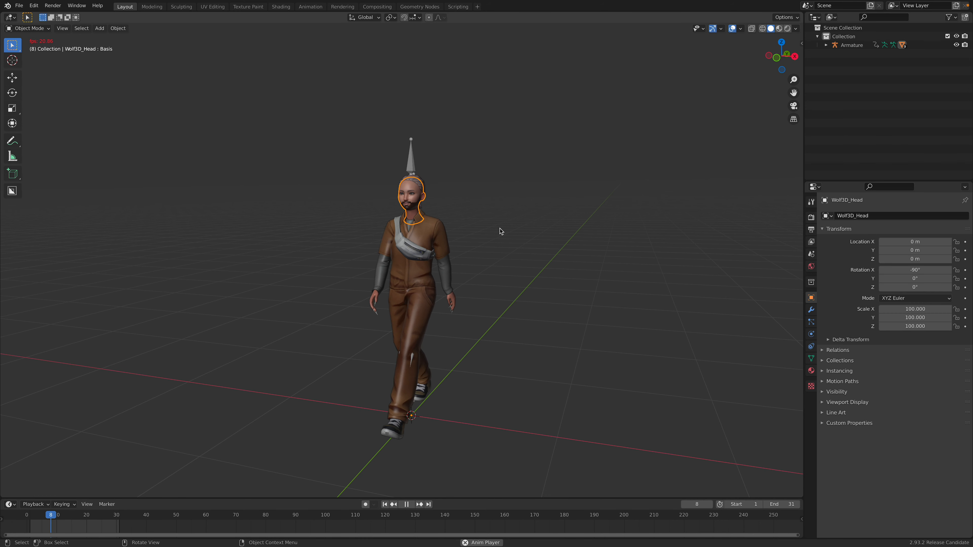
pyautogui.press('space')
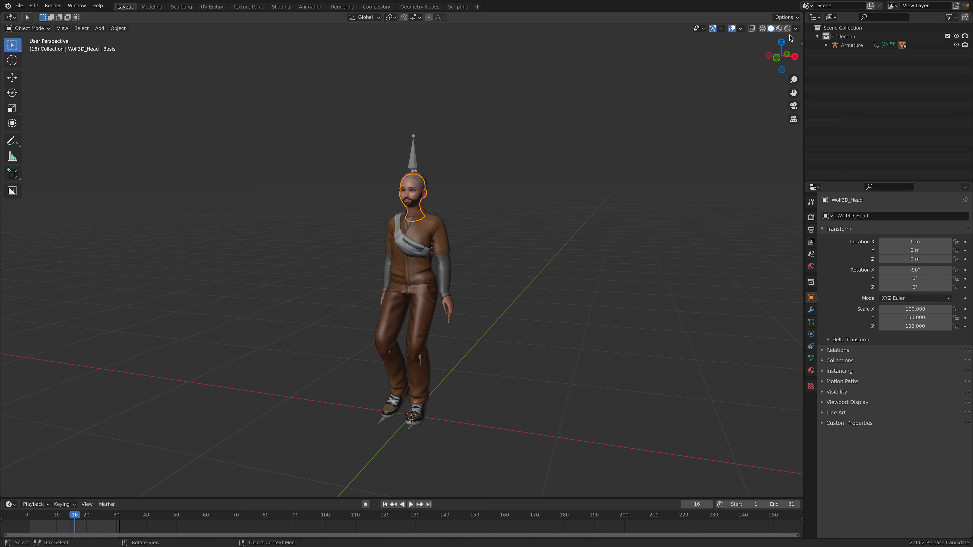
pyautogui.moveTo(708, 87); pyautogui.dragTo(552, 185, button='middle')
pyautogui.press('space')
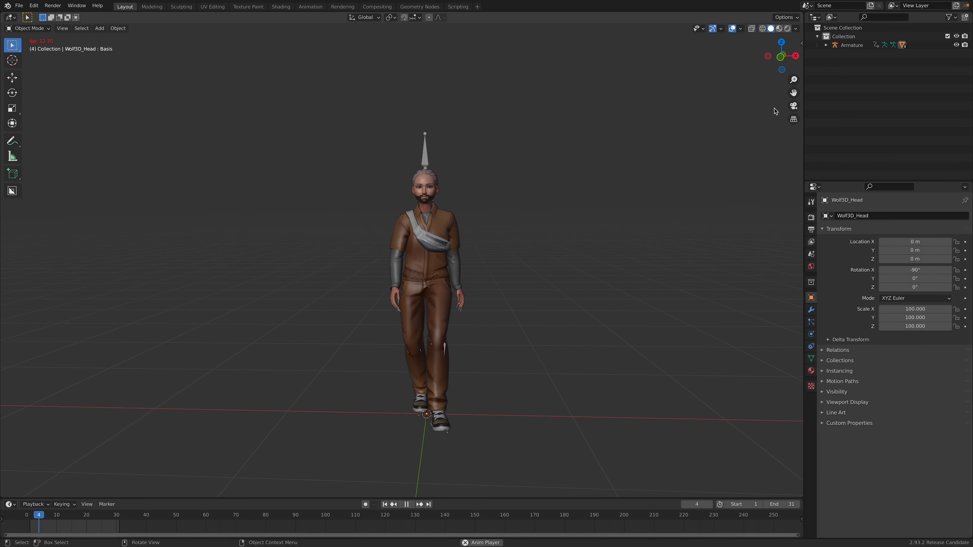
pyautogui.press('space')
# Step: Split the 3D viewport horizontally and change the upper area to a Shader Editor showing the Wolf3D_Skin material
pyautogui.moveTo(789, 67); pyautogui.dragTo(773, 250)
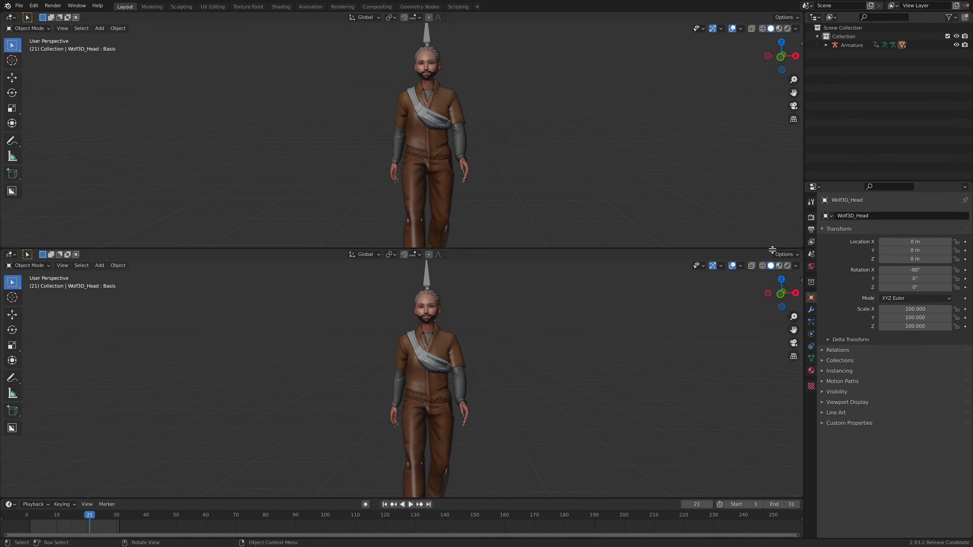
pyautogui.click(10, 17)
pyautogui.click(38, 109)
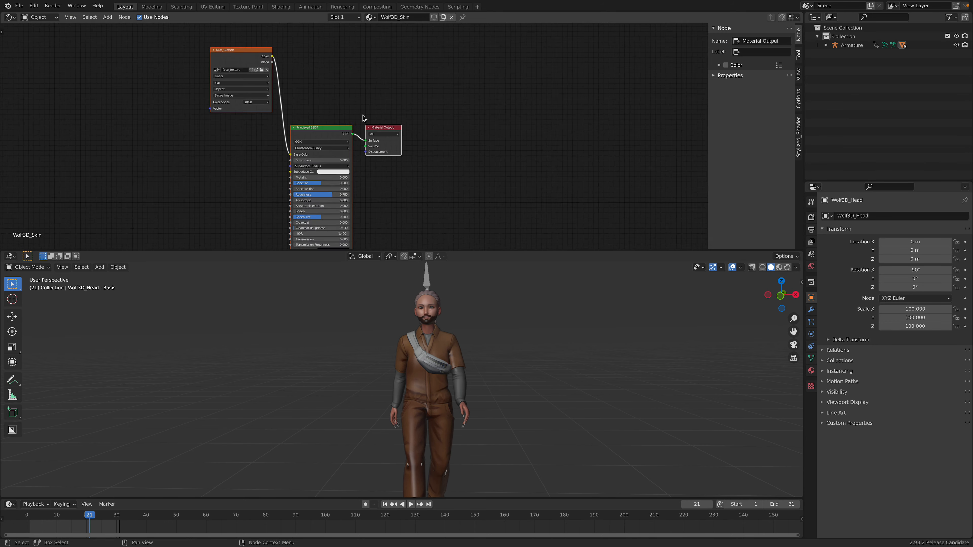
pyautogui.scroll(5, 363, 115)
# Step: Load face_texture.jpg from Desktop/BLEND_RPM_Girl01/textures into the face image texture node
pyautogui.moveTo(224, 67); pyautogui.dragTo(224, 68)
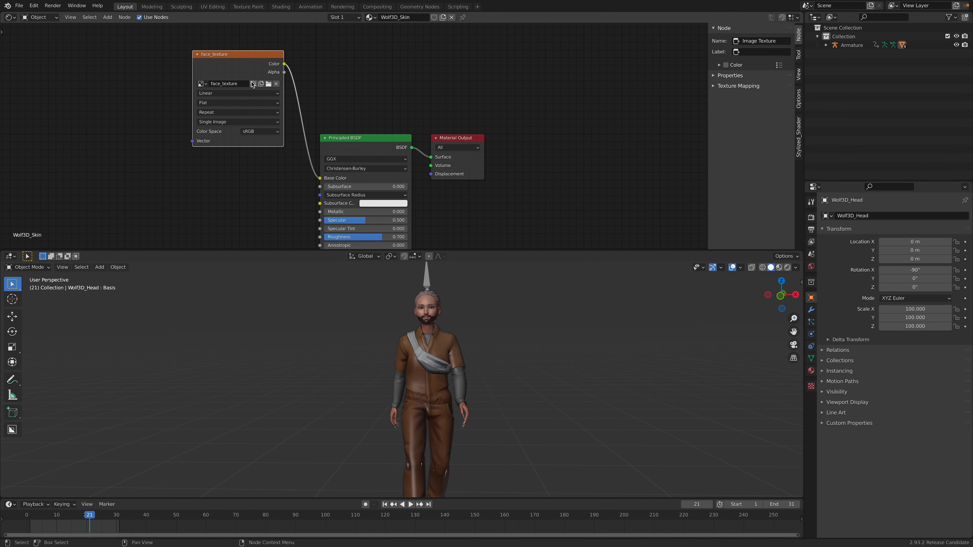
pyautogui.click(267, 84)
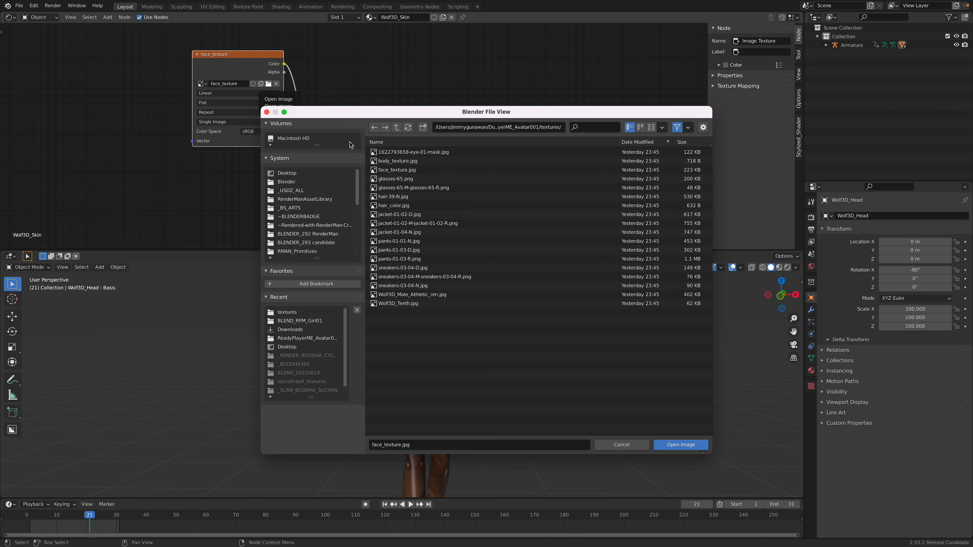
pyautogui.scroll(-4, 307, 205)
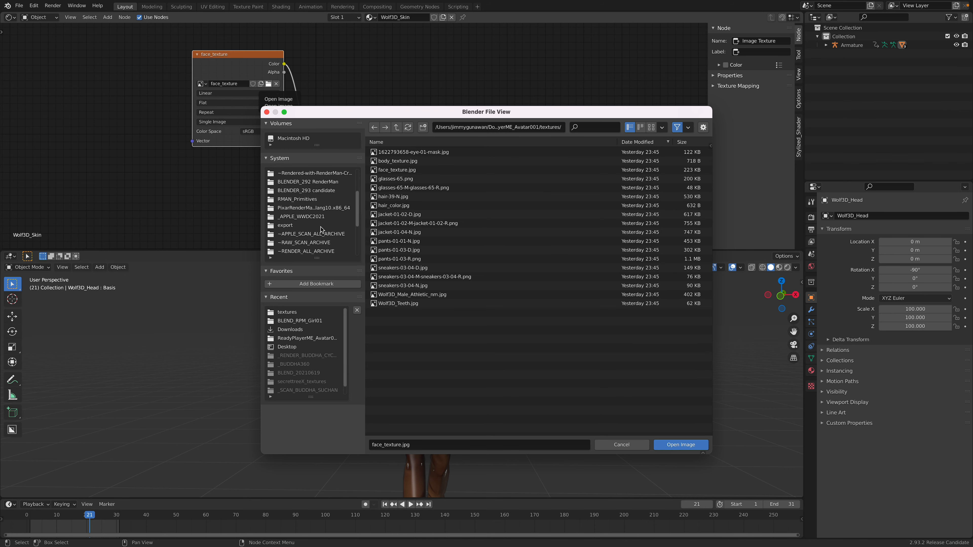
pyautogui.scroll(4, 316, 219)
pyautogui.click(298, 176)
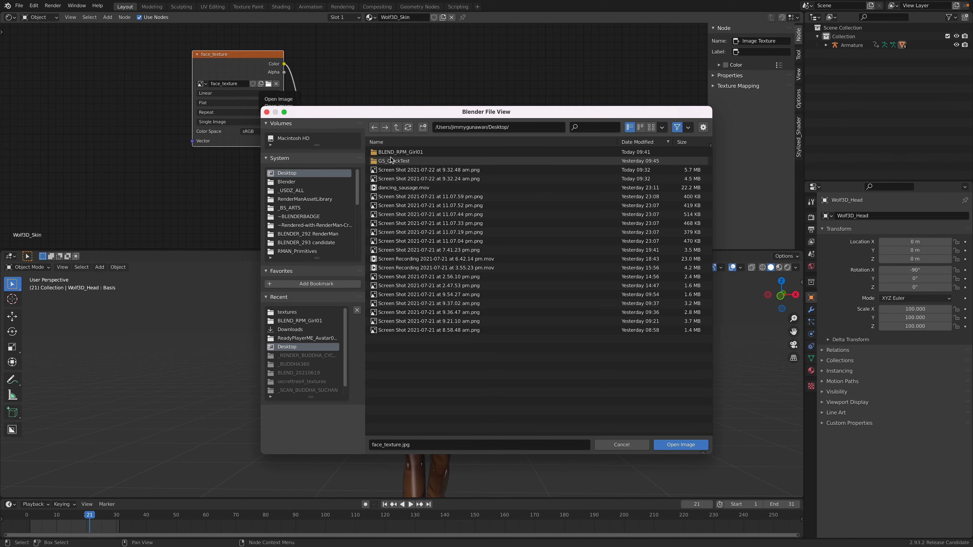
pyautogui.doubleClick(410, 152)
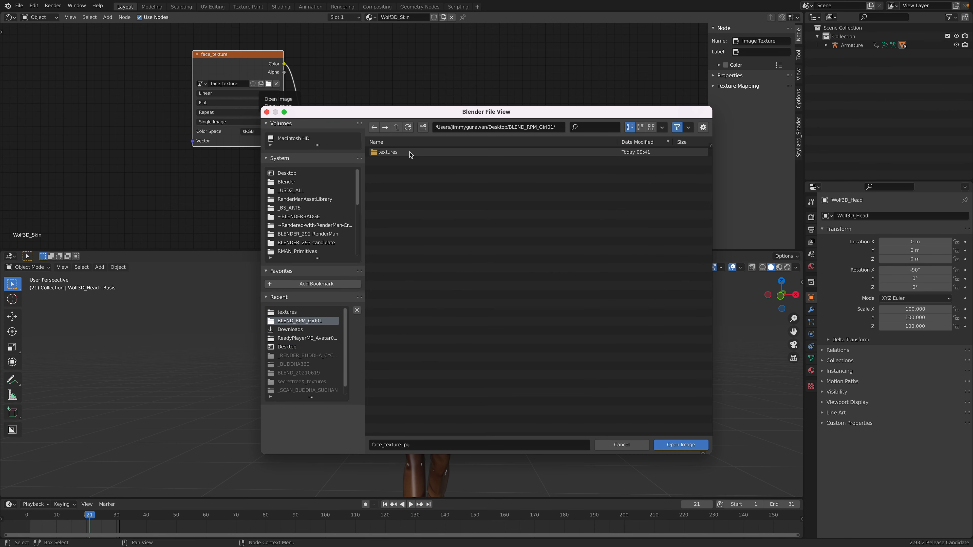
pyautogui.doubleClick(409, 152)
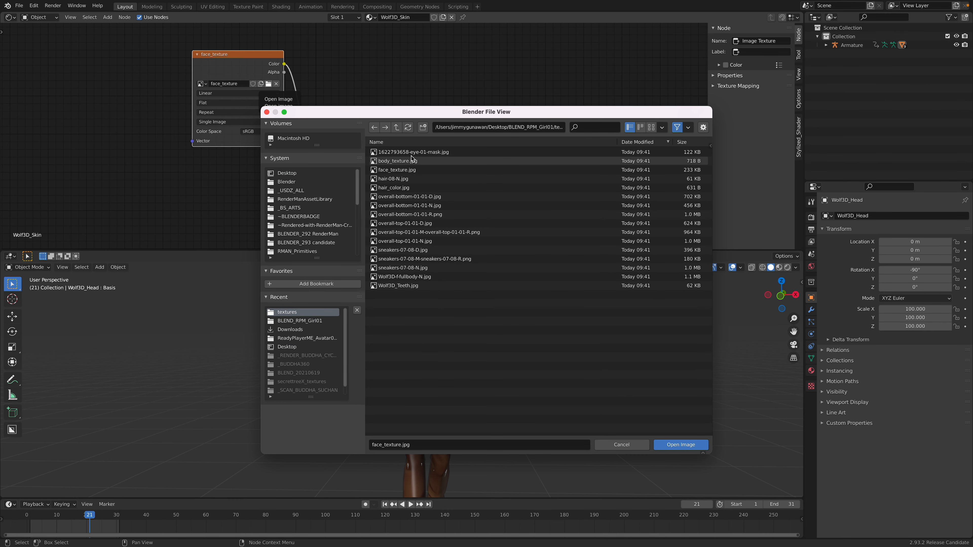
pyautogui.doubleClick(410, 169)
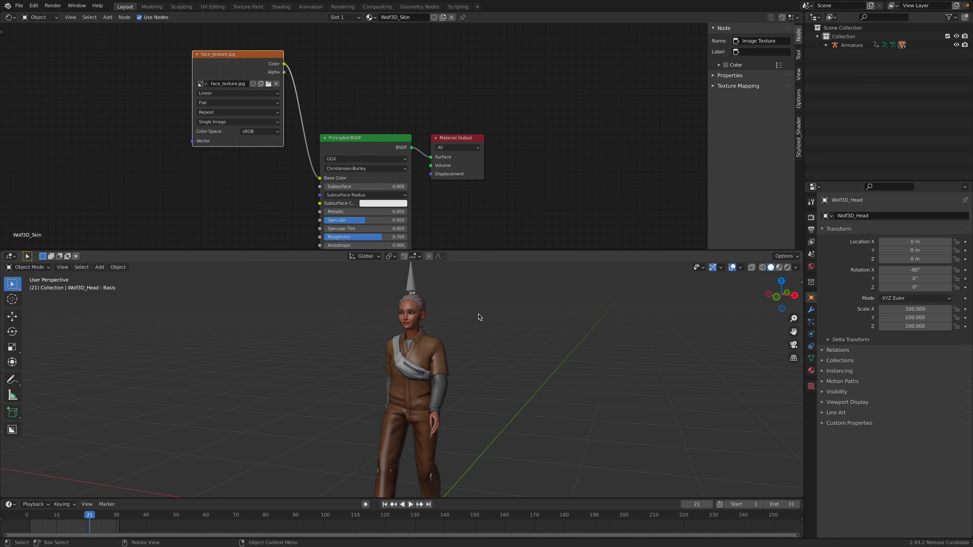
# Step: Play the walk animation to check the face, and merge the Shader Editor area back into one 3D viewport
pyautogui.press('space')
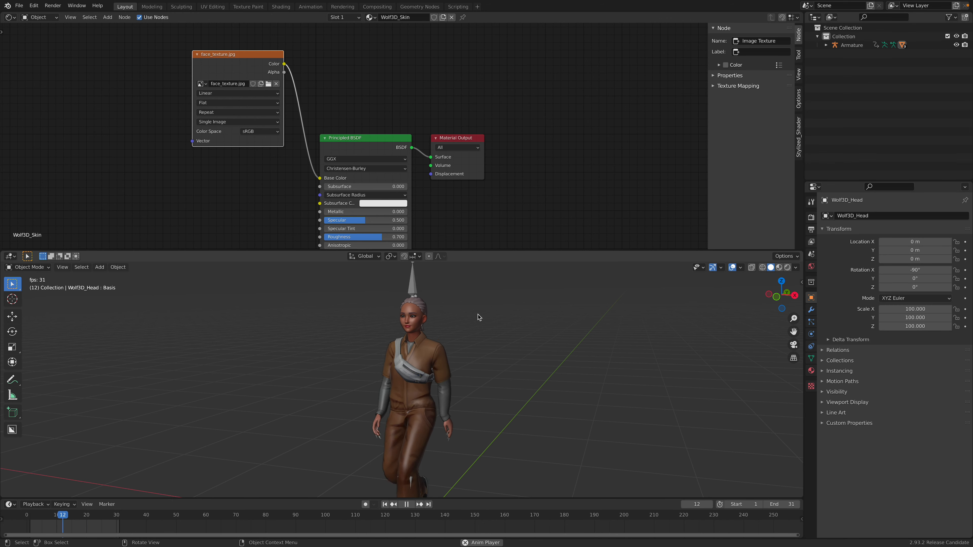
pyautogui.press('space')
pyautogui.moveTo(317, 98); pyautogui.dragTo(321, 58, button='middle')
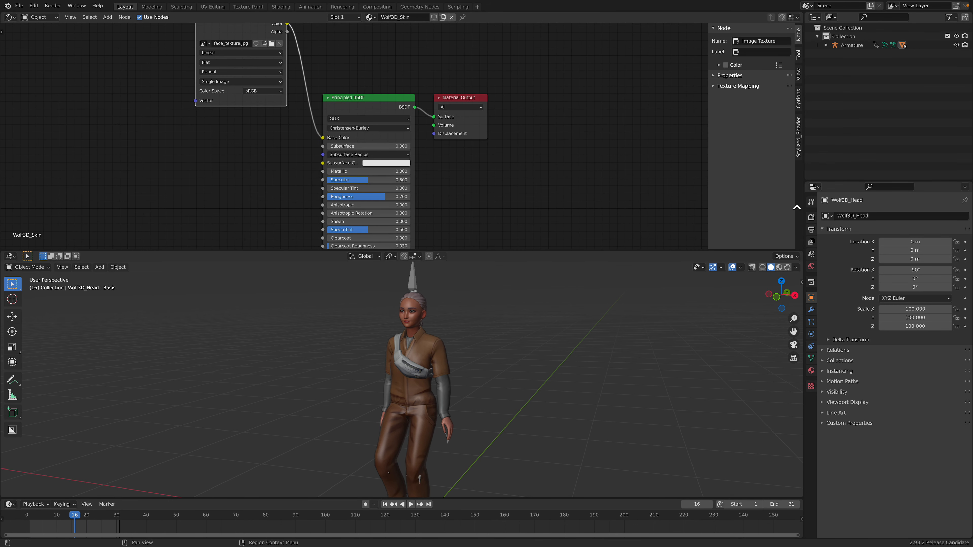
pyautogui.moveTo(799, 222); pyautogui.dragTo(797, 214)
pyautogui.moveTo(580, 278); pyautogui.dragTo(547, 238, button='middle')
pyautogui.scroll(2, 547, 236)
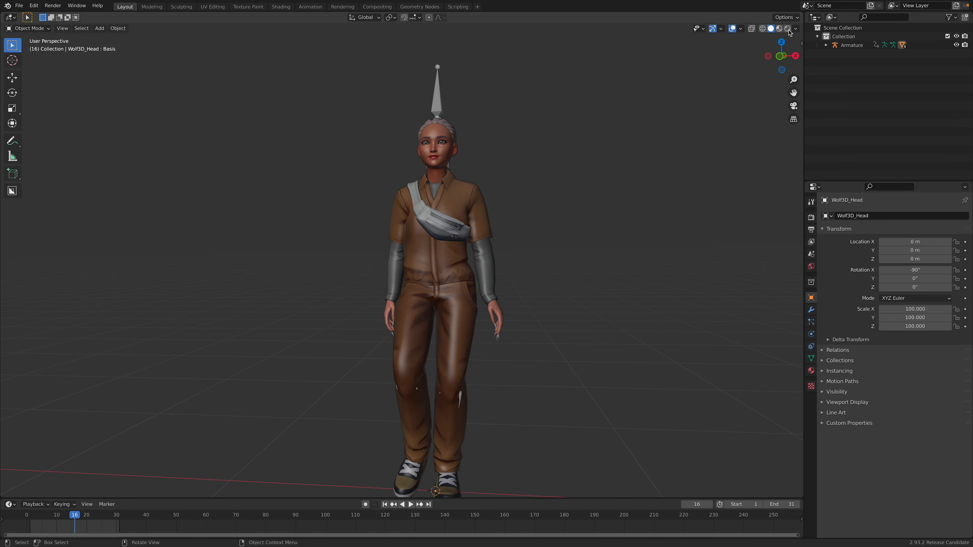
# Step: Inspect the character in Material Preview shading, and return the viewport to Solid shading
pyautogui.click(779, 29)
pyautogui.moveTo(615, 134)
pyautogui.mouseDown(button='middle')
pyautogui.moveTo(499, 150)
pyautogui.moveTo(557, 152)
pyautogui.mouseUp(button='middle')
pyautogui.click(771, 29)
pyautogui.moveTo(564, 239)
pyautogui.mouseDown(button='middle')
pyautogui.moveTo(565, 224)
pyautogui.moveTo(538, 214)
pyautogui.mouseUp(button='middle')
# Step: Save over girl_walk_001.blend and save an incremented version as girl_walk_002.blend in BLEND_RPM_Girl01
pyautogui.click(19, 5)
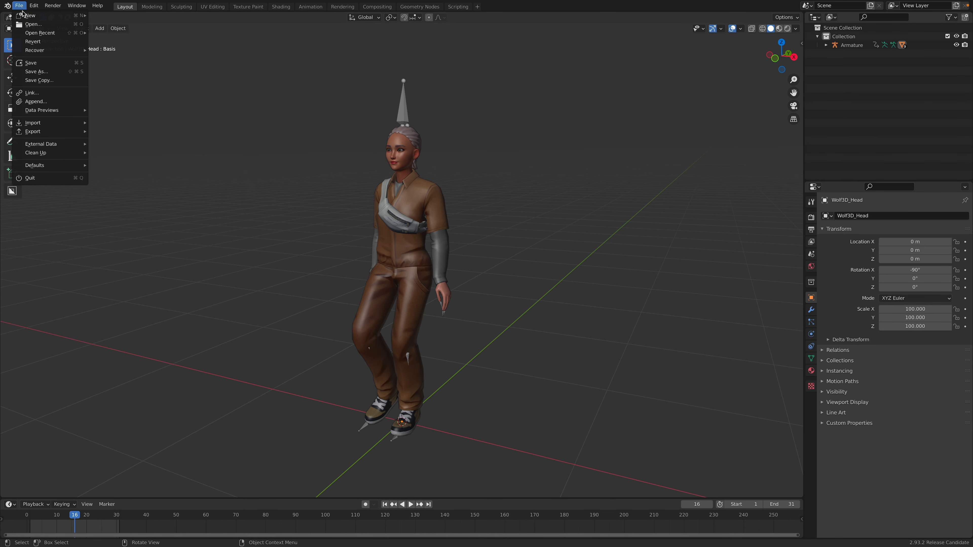
pyautogui.click(38, 70)
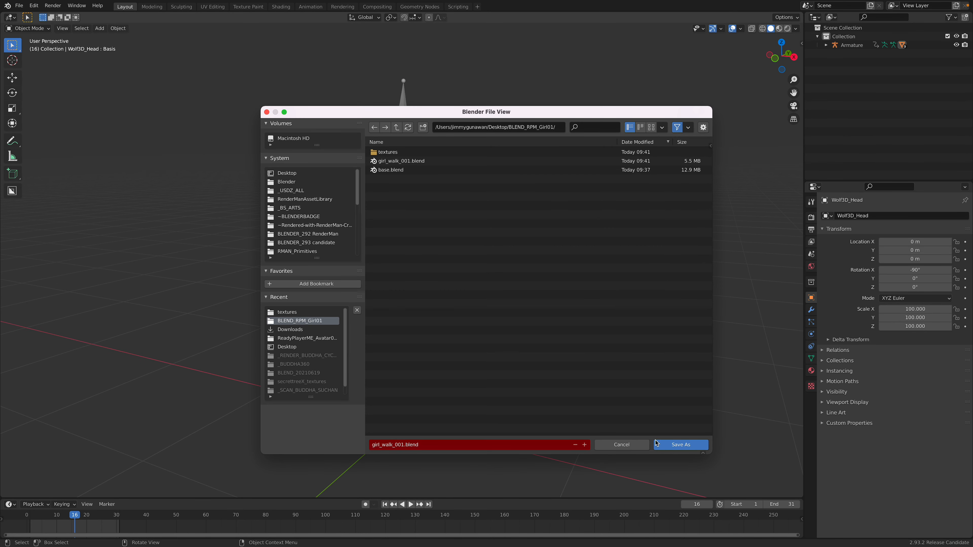
pyautogui.click(672, 445)
pyautogui.click(19, 5)
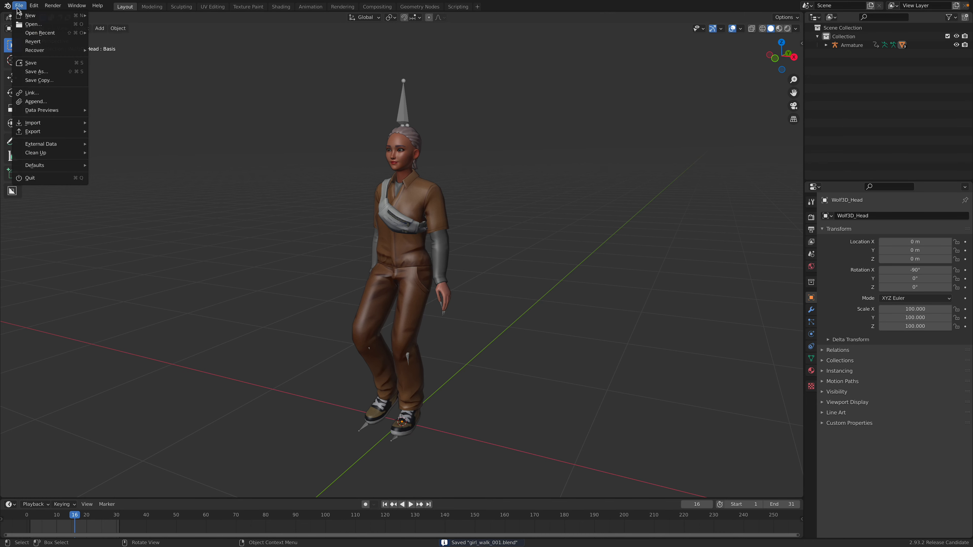
pyautogui.click(37, 71)
pyautogui.click(584, 445)
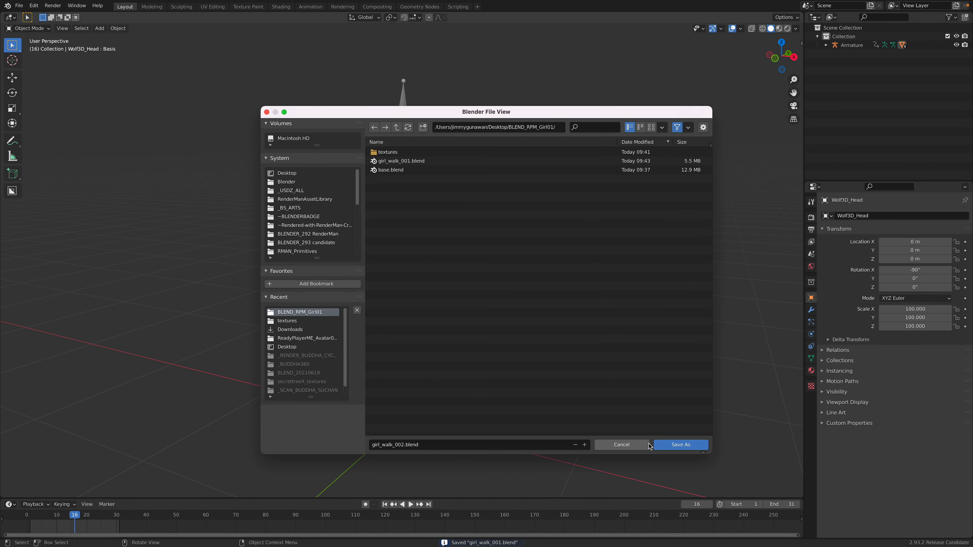
pyautogui.click(676, 445)
# Step: Select the armature, play its walk animation and inspect its keyframes in the timeline
pyautogui.click(409, 118)
pyautogui.press('space')
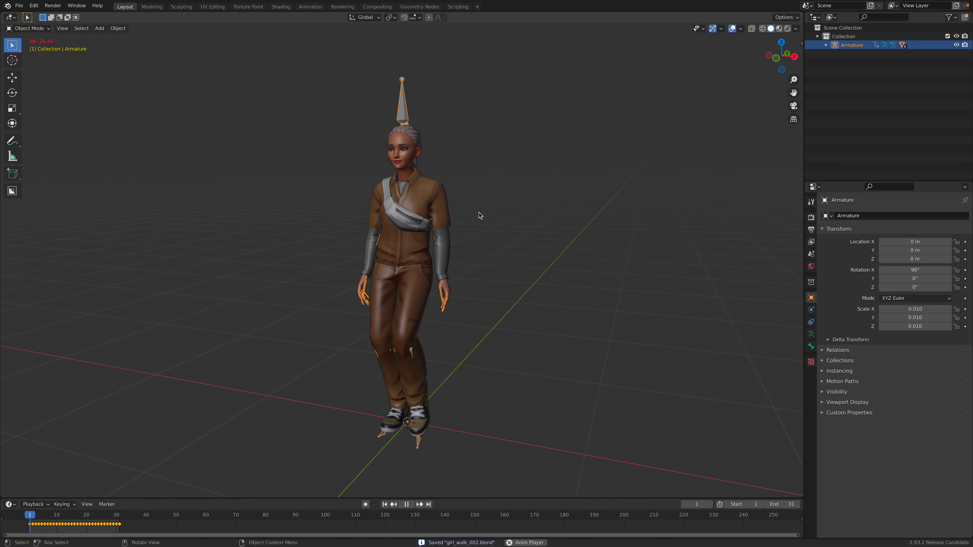
pyautogui.press('space')
pyautogui.moveTo(703, 339); pyautogui.dragTo(710, 335, button='middle')
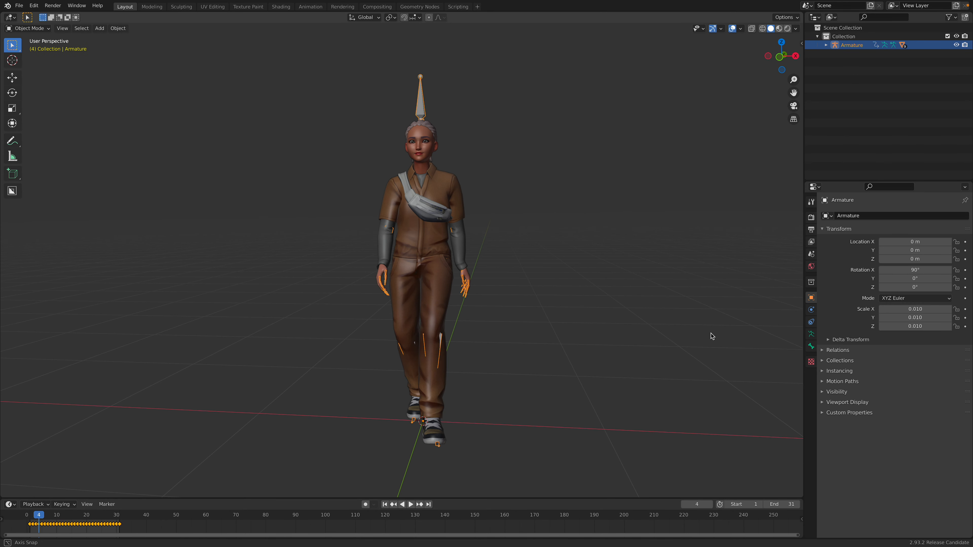
pyautogui.moveTo(544, 523); pyautogui.dragTo(729, 522, button='middle')
pyautogui.scroll(2, 422, 523)
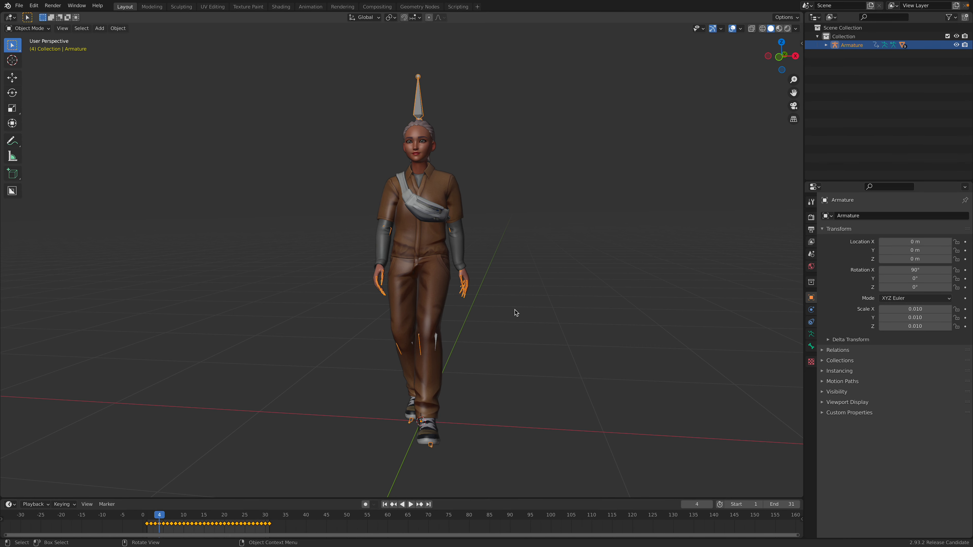
# Step: Show the Mixamo Control Rig tools in the 3D viewport
pyautogui.click(801, 43)
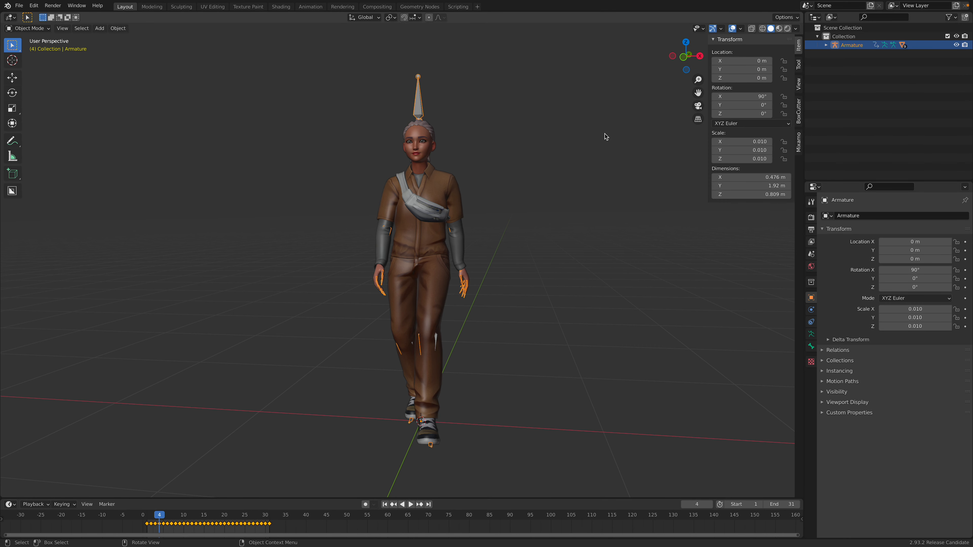
pyautogui.click(798, 144)
pyautogui.scroll(-1, 422, 227)
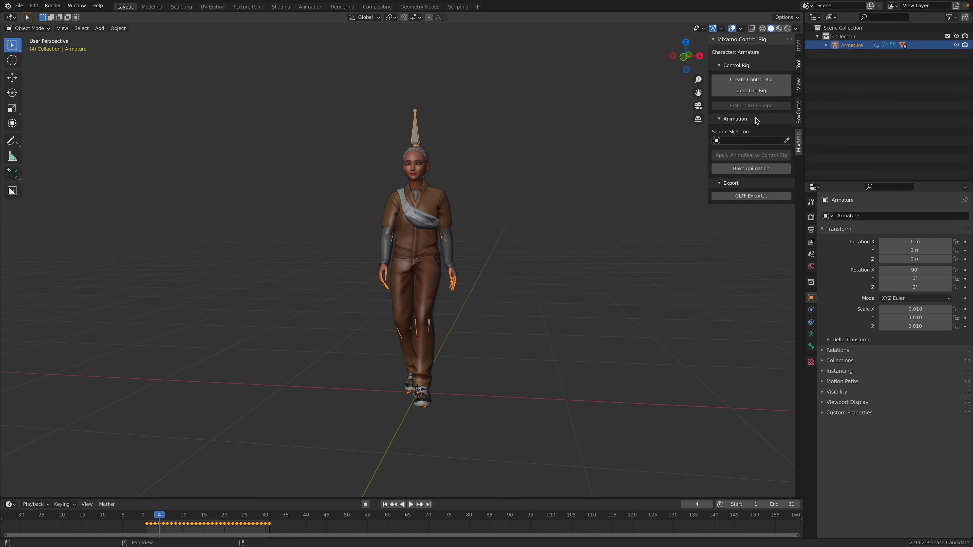
# Step: Look up the add-on "mixamo" in the preferences, examine the Mixamo Rig details, and close the preferences
pyautogui.click(35, 6)
pyautogui.click(54, 129)
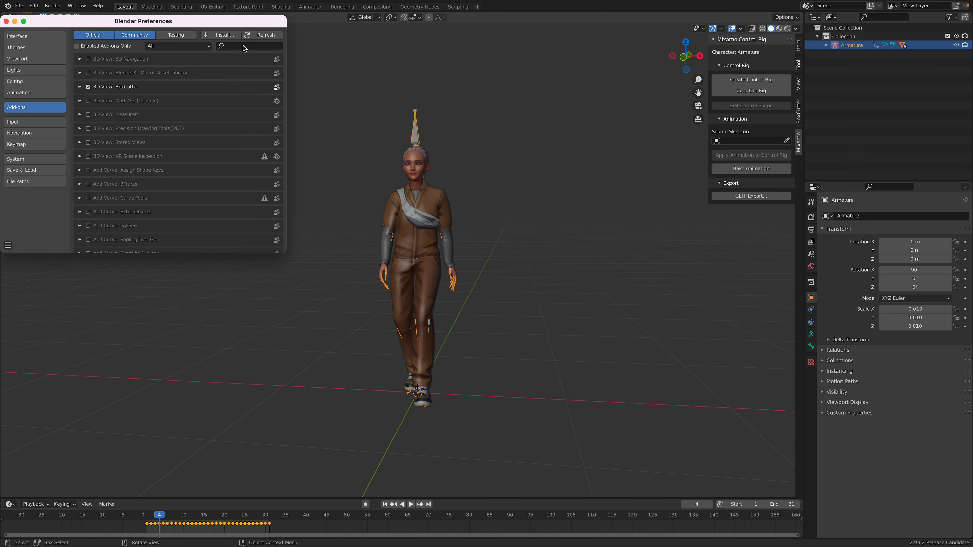
pyautogui.write('mixamo')
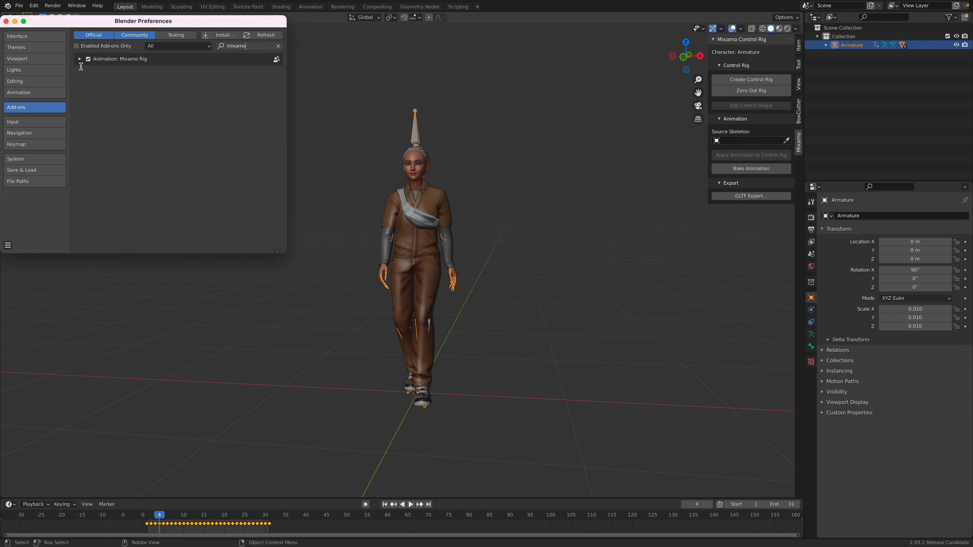
pyautogui.click(80, 59)
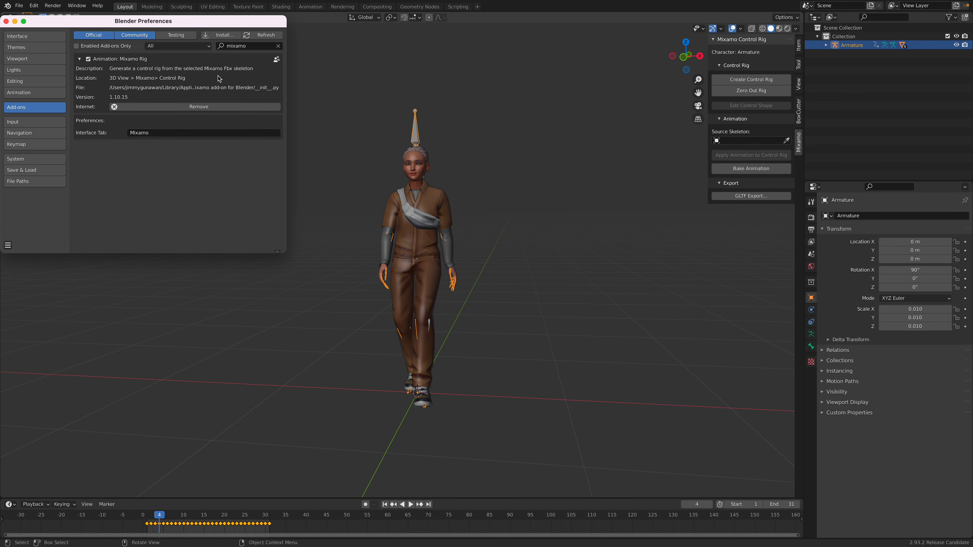
pyautogui.moveTo(193, 19); pyautogui.dragTo(234, 51)
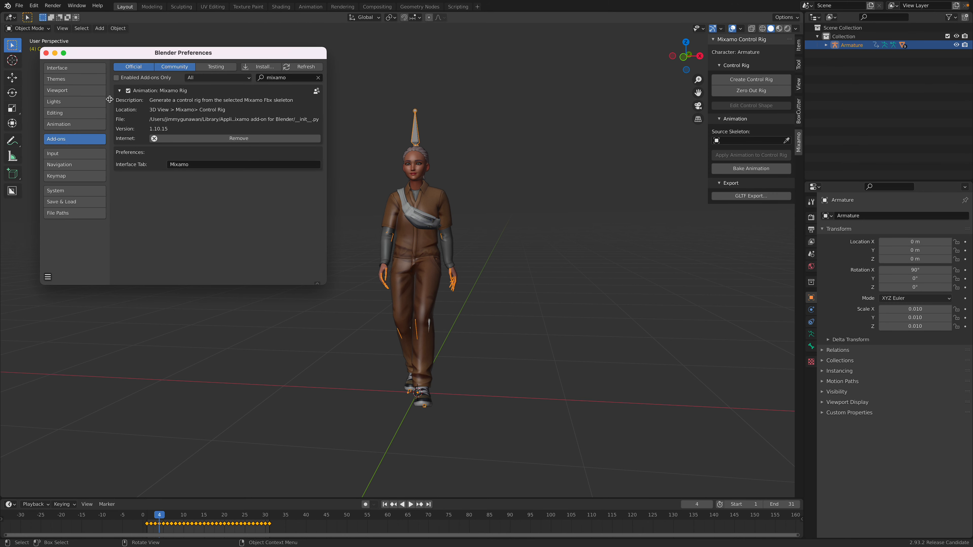
pyautogui.click(45, 53)
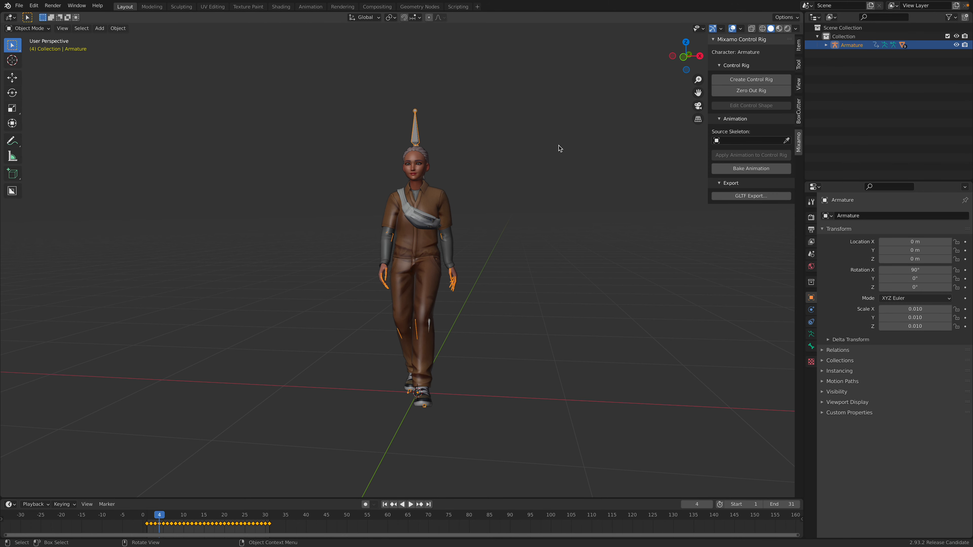
# Step: Select the armature and create its Mixamo control rig with Apply Animation, IK Arms and IK Legs enabled
pyautogui.moveTo(560, 148); pyautogui.dragTo(517, 143, button='middle')
pyautogui.click(430, 127)
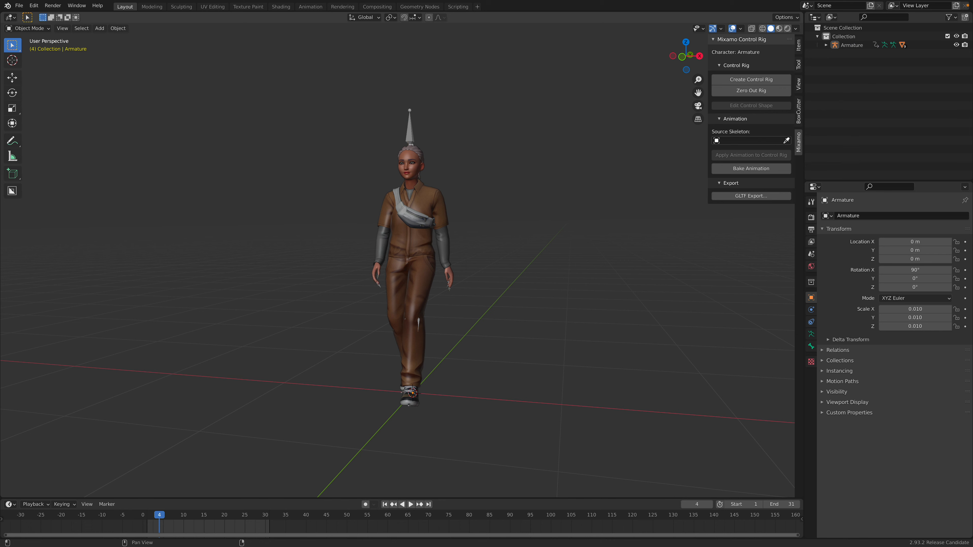
pyautogui.click(413, 126)
pyautogui.click(735, 79)
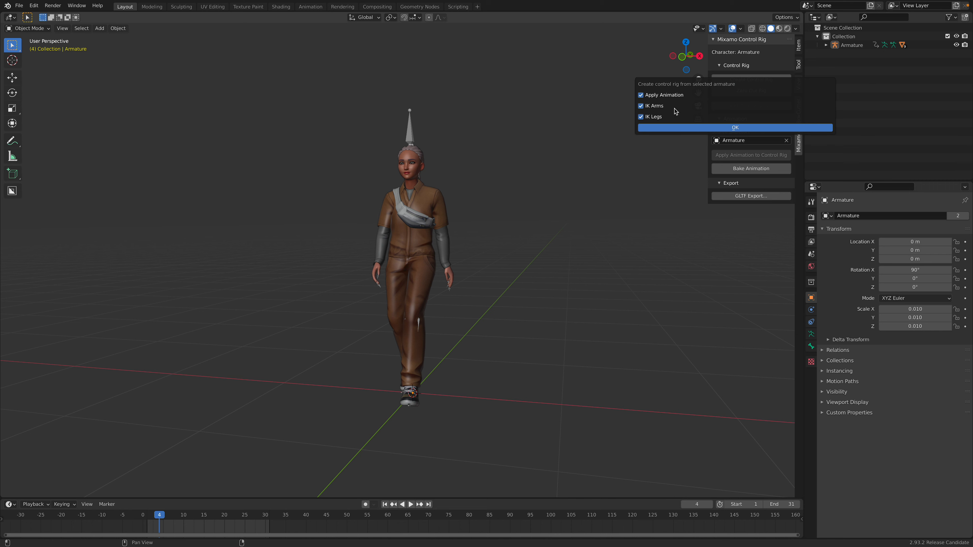
pyautogui.click(686, 125)
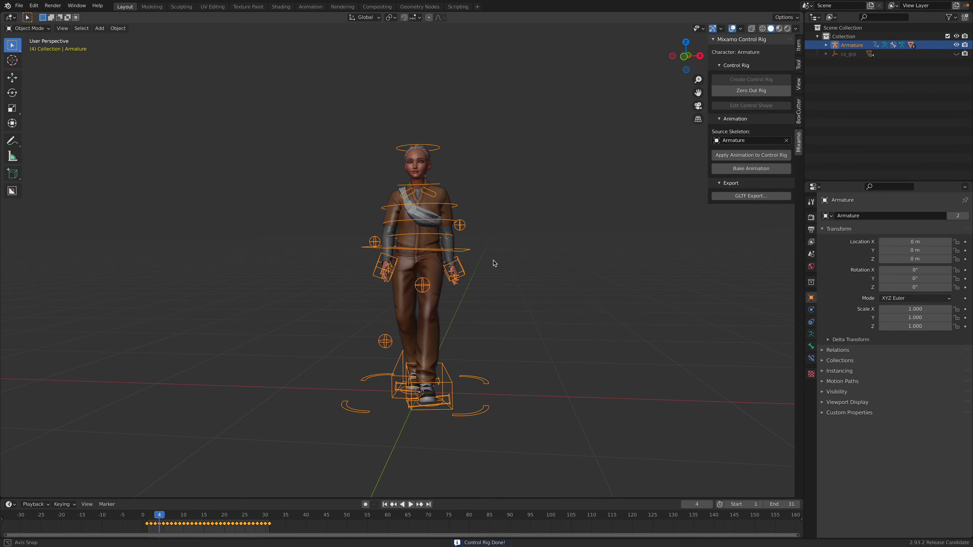
# Step: Play the walk on the new control rig, deselect the armature and stop playback at the starting frame
pyautogui.press('space')
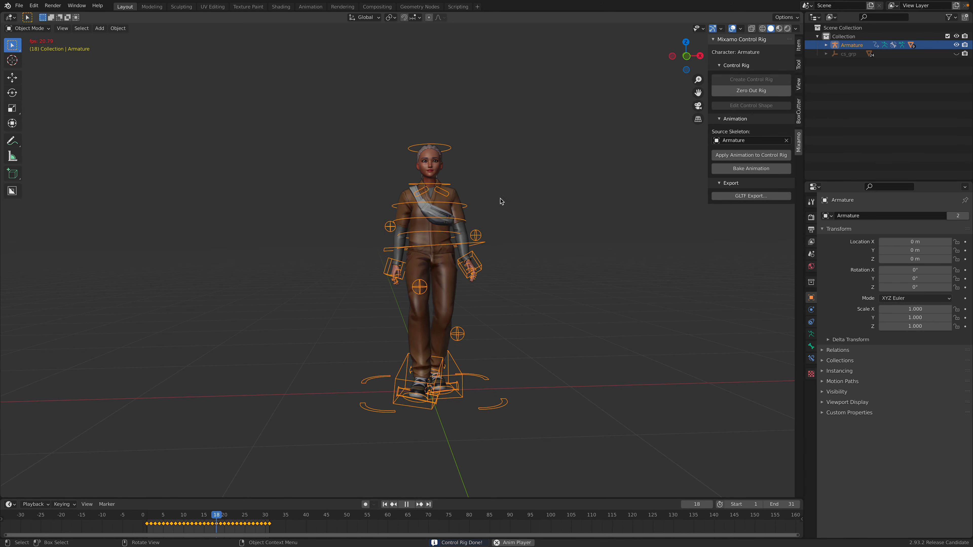
pyautogui.click(492, 223)
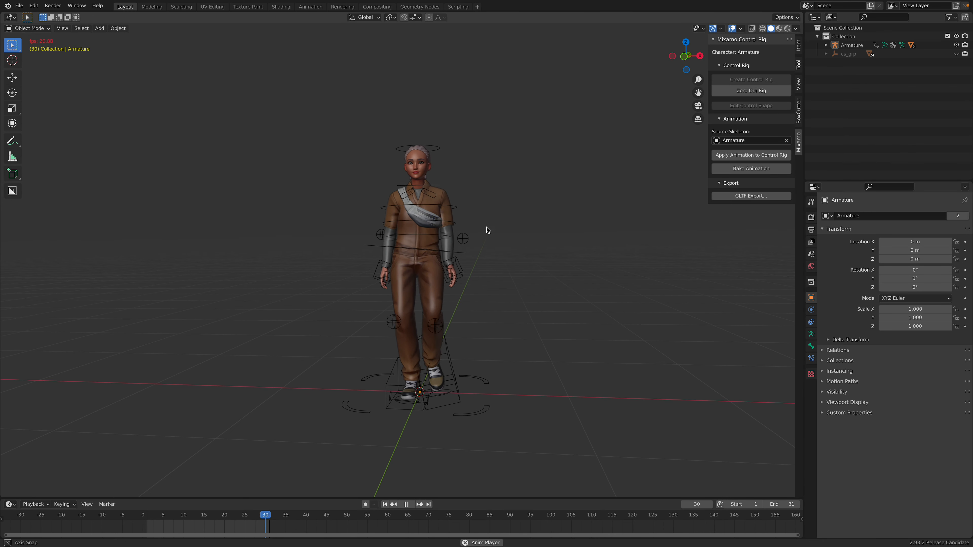
pyautogui.press('Escape')
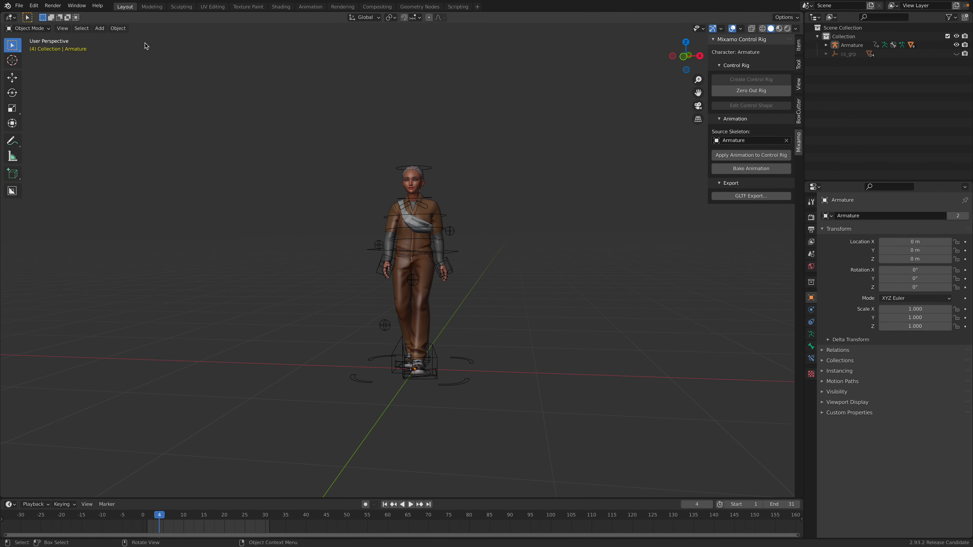
# Step: Save the scene as girl_walk_002rig.blend in BLEND_RPM_Girl01 and play the animation briefly
pyautogui.click(19, 5)
pyautogui.click(42, 69)
pyautogui.click(404, 445)
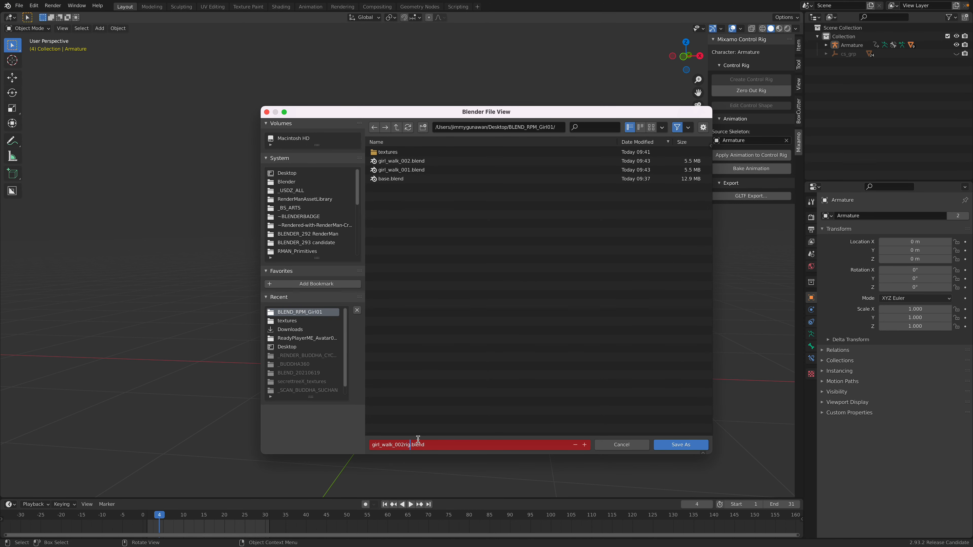
pyautogui.press('Return')
pyautogui.press('space')
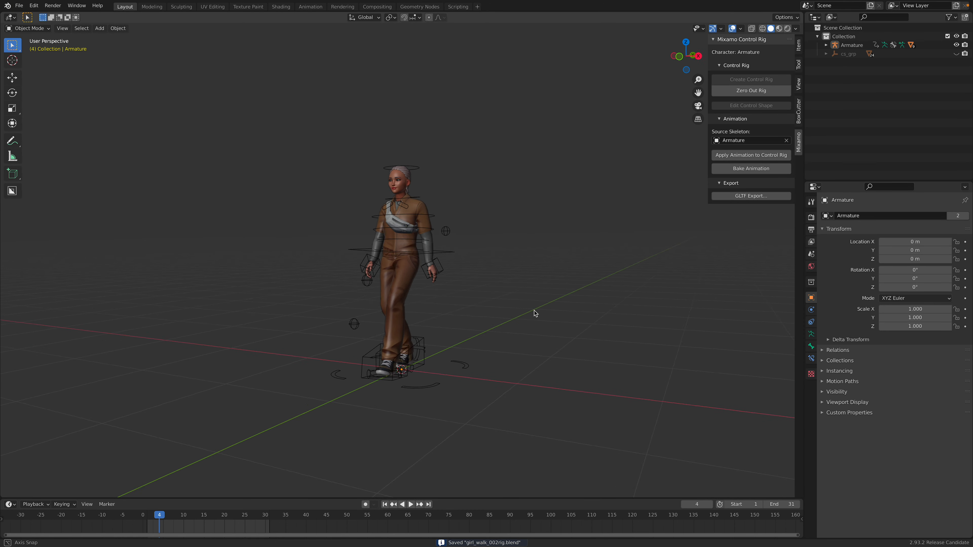
pyautogui.press('space')
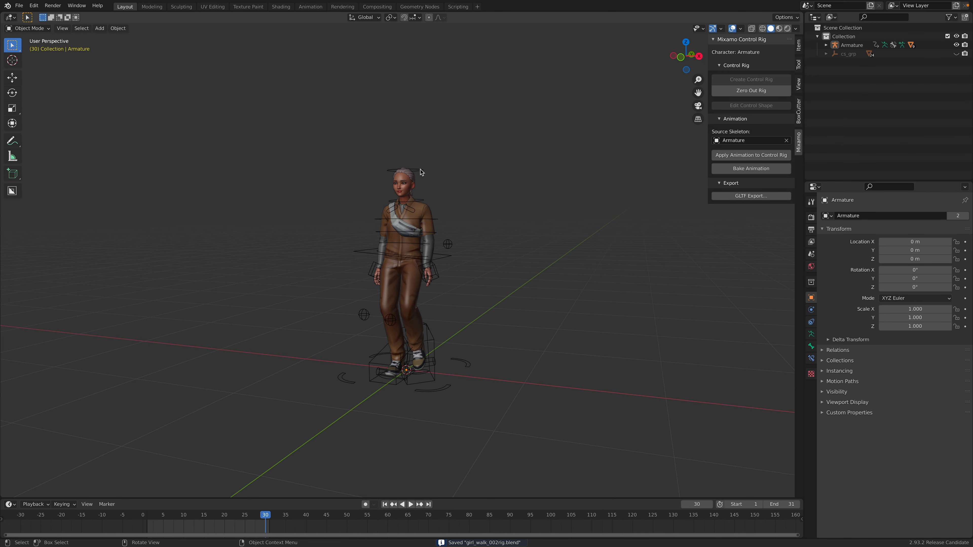
# Step: Put the armature into Pose Mode, select the head control and play the walk animation
pyautogui.click(427, 204)
pyautogui.click(28, 29)
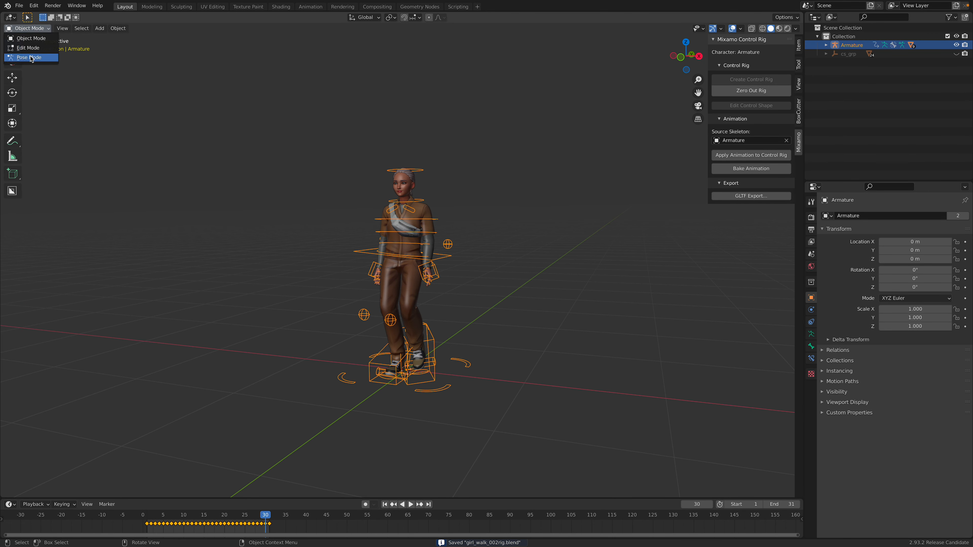
pyautogui.click(30, 58)
pyautogui.click(419, 161)
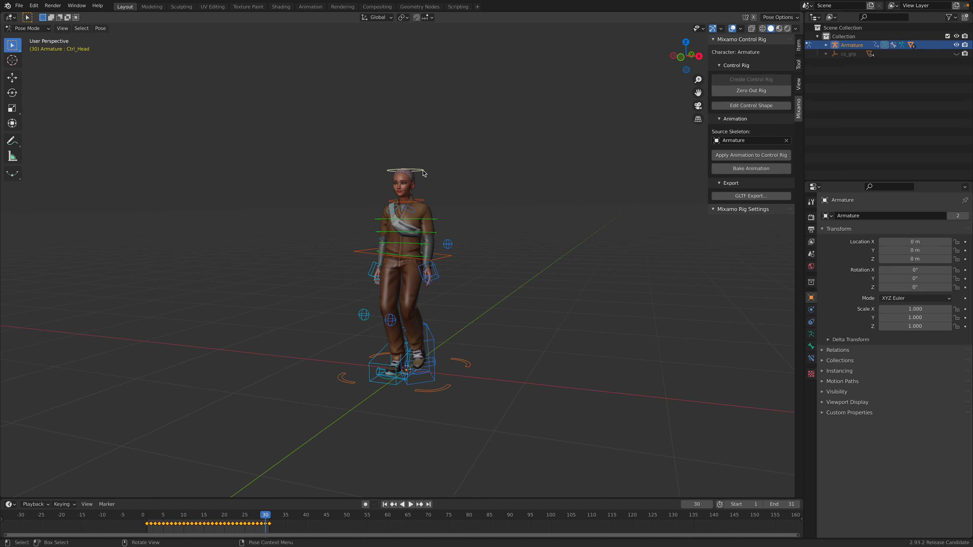
pyautogui.moveTo(422, 170); pyautogui.dragTo(425, 176, button='middle')
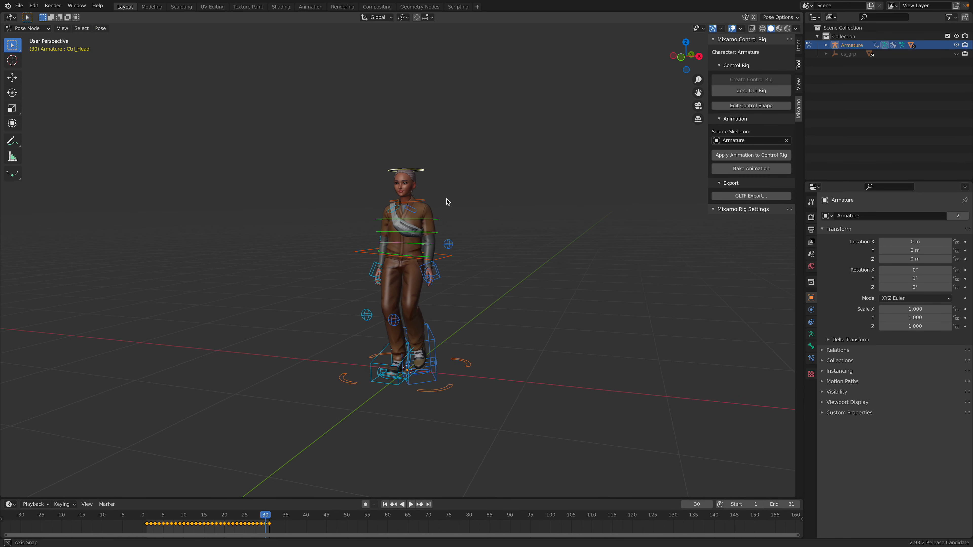
pyautogui.press('space')
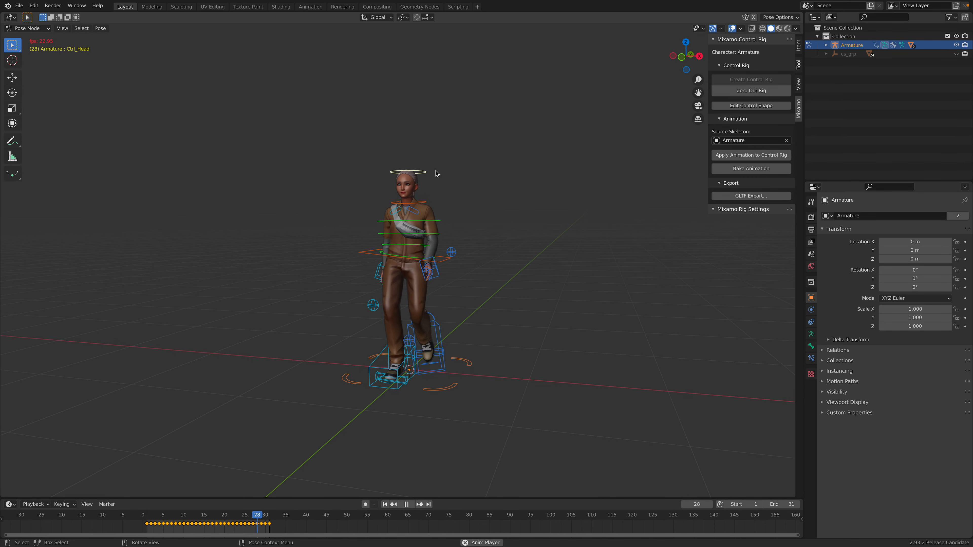
pyautogui.press('space')
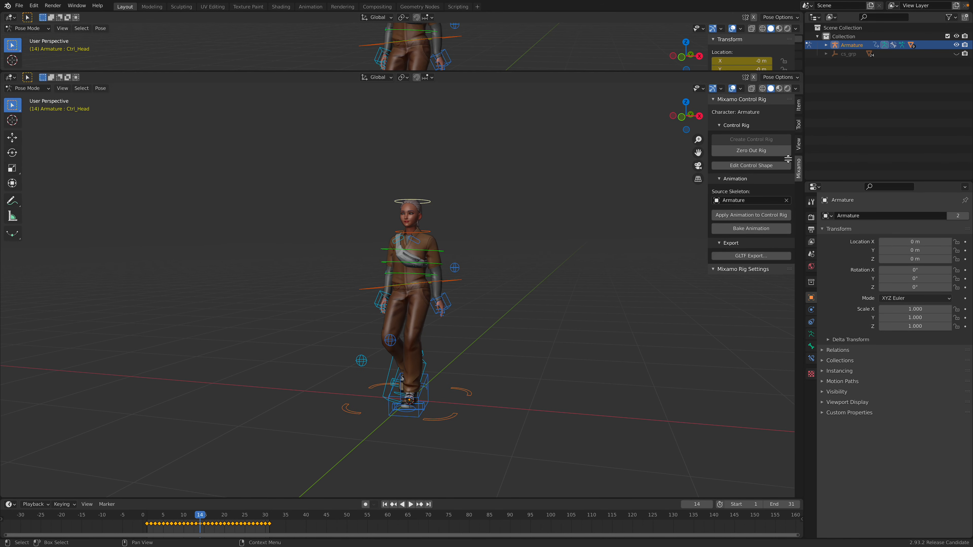
# Step: Split off an area above the 3D viewport and turn it into a Graph Editor
pyautogui.keyDown('shift'); pyautogui.moveTo(225, 88); pyautogui.dragTo(226, 137, button='middle'); pyautogui.keyUp('shift')
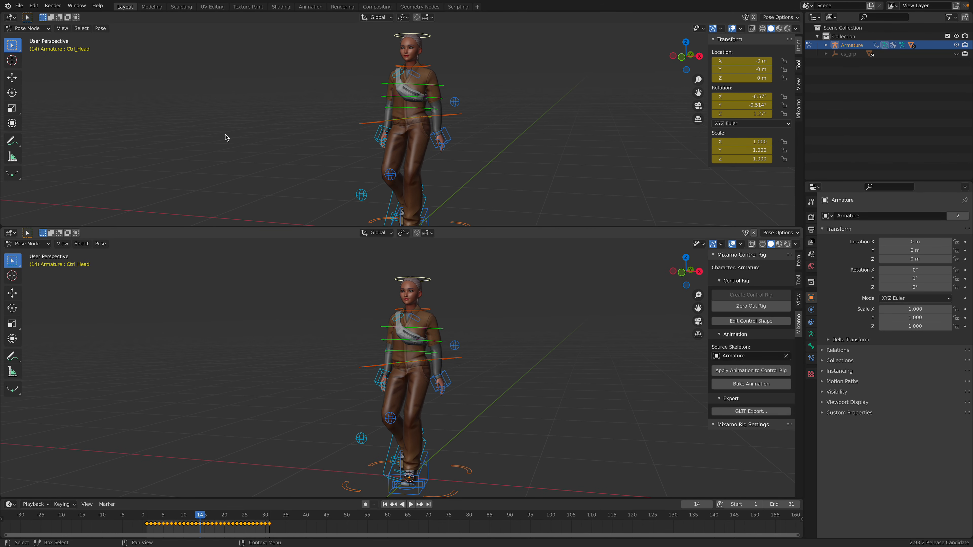
pyautogui.click(10, 17)
pyautogui.click(39, 101)
pyautogui.click(10, 17)
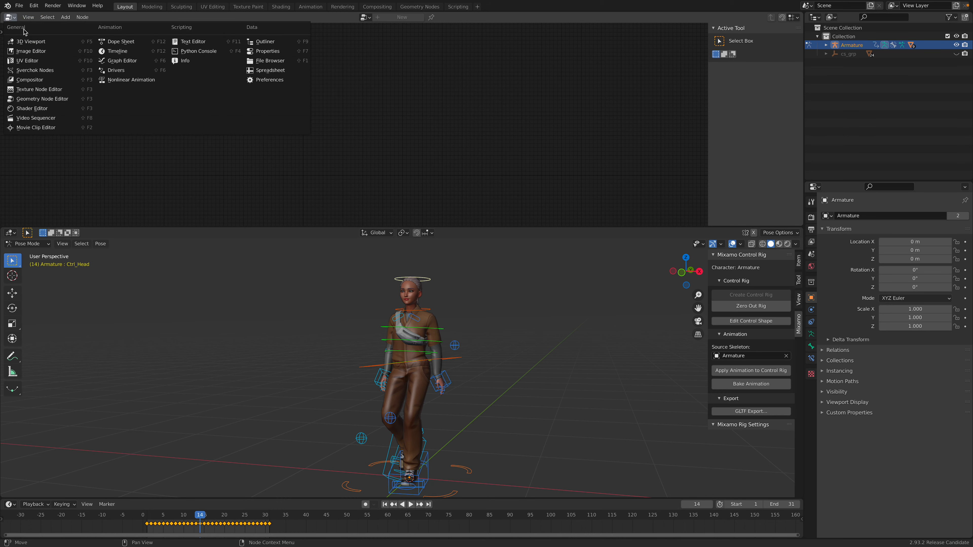
pyautogui.click(122, 60)
# Step: Select all rig controls, fit their animation curves in the Graph Editor and deselect the keyframes
pyautogui.scroll(-6, 507, 136)
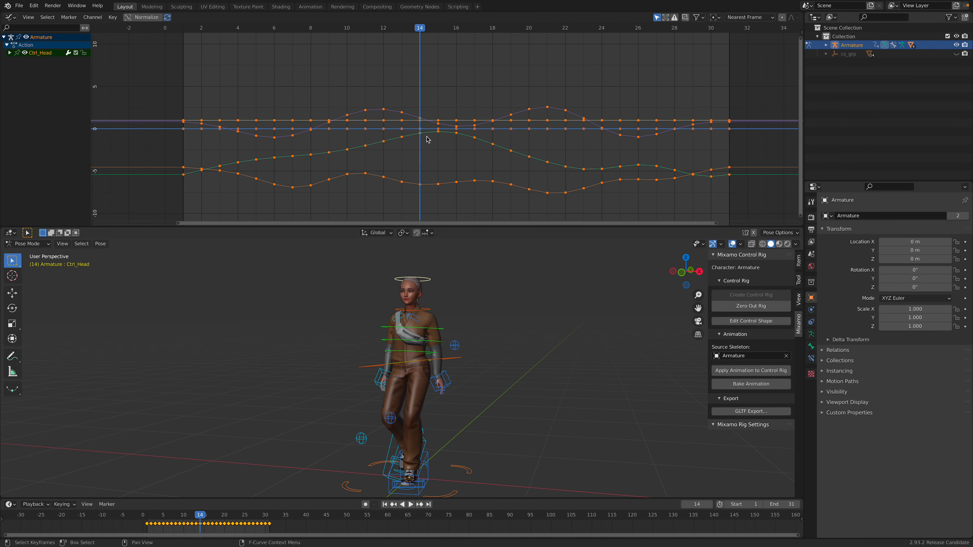
pyautogui.scroll(-4, 410, 384)
pyautogui.press('a')
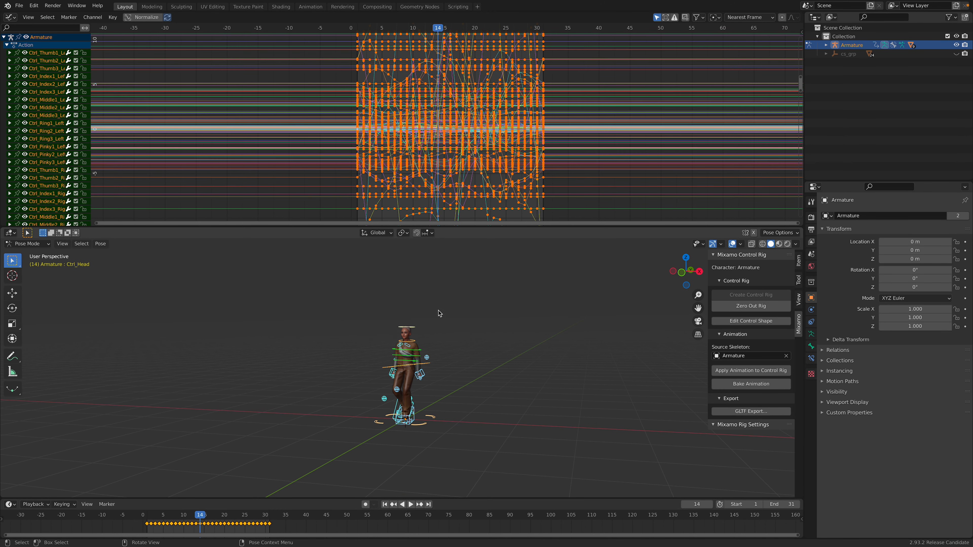
pyautogui.press('Home')
pyautogui.click(526, 193)
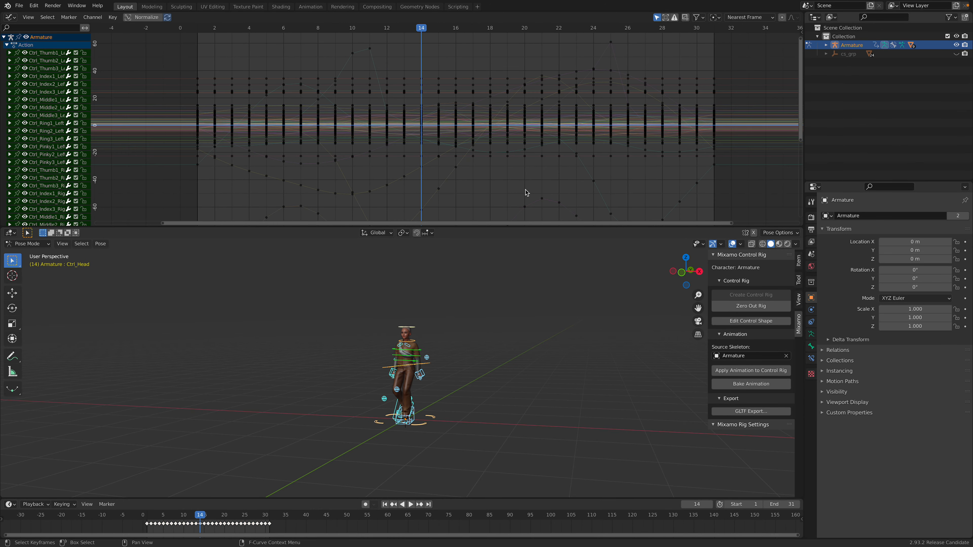
# Step: Play the walk with all rig controls selected and examine the character's motion
pyautogui.press('space')
pyautogui.scroll(3, 451, 334)
pyautogui.moveTo(418, 330)
pyautogui.mouseDown(button='middle')
pyautogui.moveTo(462, 328)
pyautogui.moveTo(427, 327)
pyautogui.mouseUp(button='middle')
pyautogui.press('space')
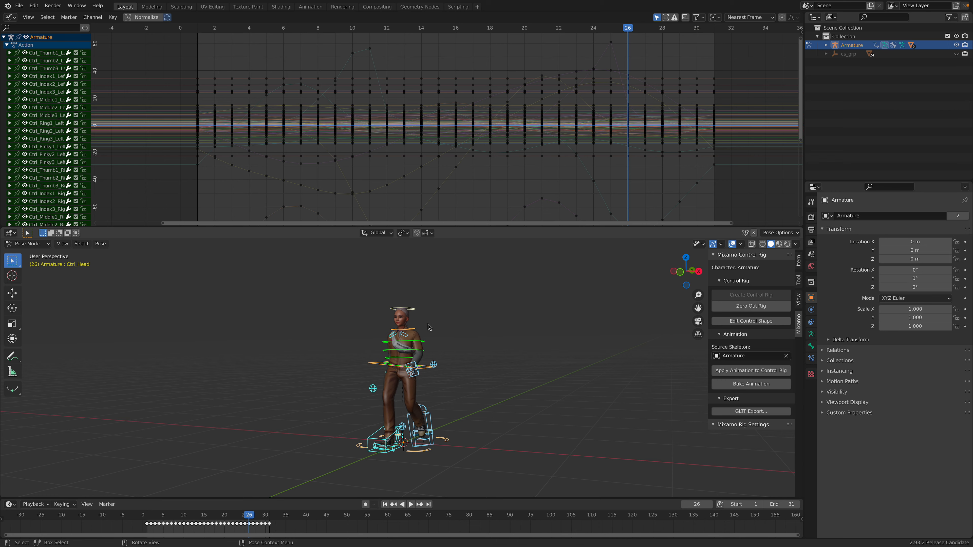
pyautogui.moveTo(421, 275); pyautogui.dragTo(426, 282, button='middle')
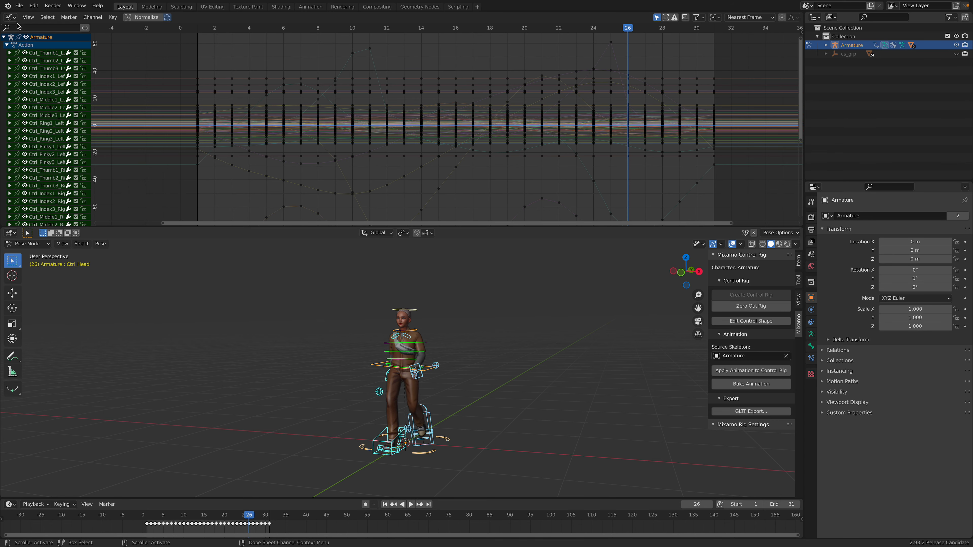
# Step: Change the Graph Editor area to Nonlinear Animation and push the armature's Action down to an NLA track
pyautogui.click(9, 17)
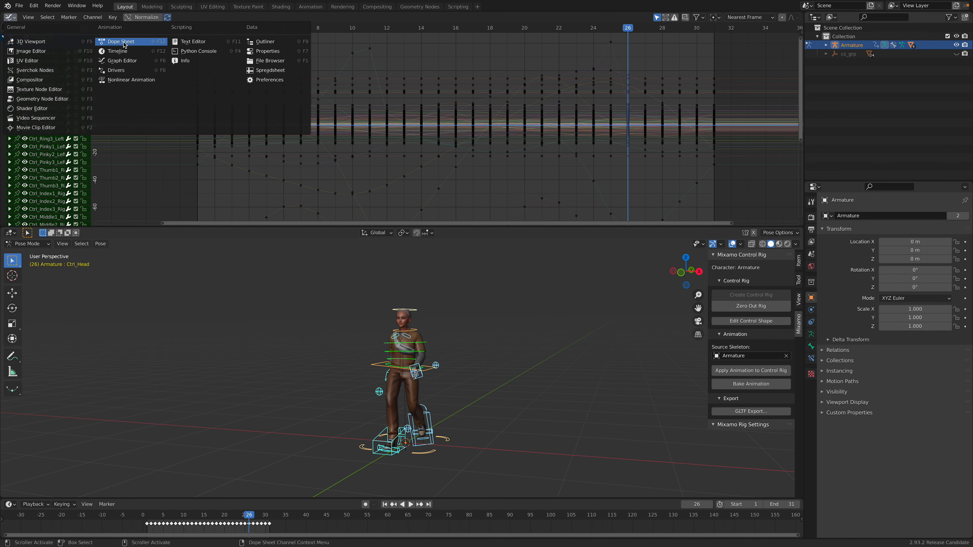
pyautogui.click(146, 80)
pyautogui.scroll(-4, 283, 91)
pyautogui.keyDown('ctrl'); pyautogui.moveTo(388, 91); pyautogui.dragTo(386, 74, button='middle'); pyautogui.keyUp('ctrl')
pyautogui.moveTo(433, 307); pyautogui.dragTo(424, 285, button='middle')
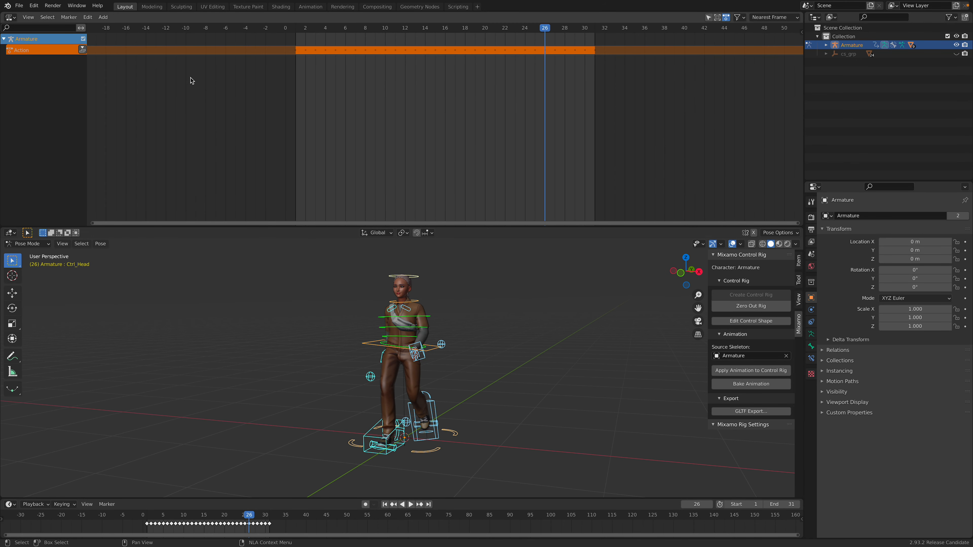
pyautogui.click(84, 50)
# Step: Go to frame 5 and select the left hand IK control of the rig
pyautogui.moveTo(303, 28); pyautogui.dragTo(335, 29)
pyautogui.moveTo(461, 284); pyautogui.dragTo(473, 285, button='middle')
pyautogui.click(457, 330)
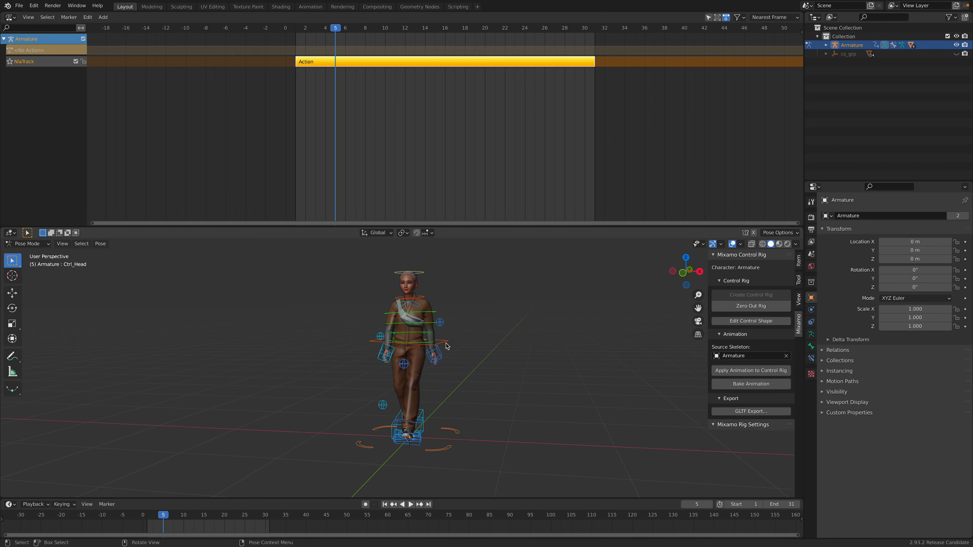
pyautogui.click(440, 353)
pyautogui.moveTo(442, 353); pyautogui.dragTo(418, 414, button='middle')
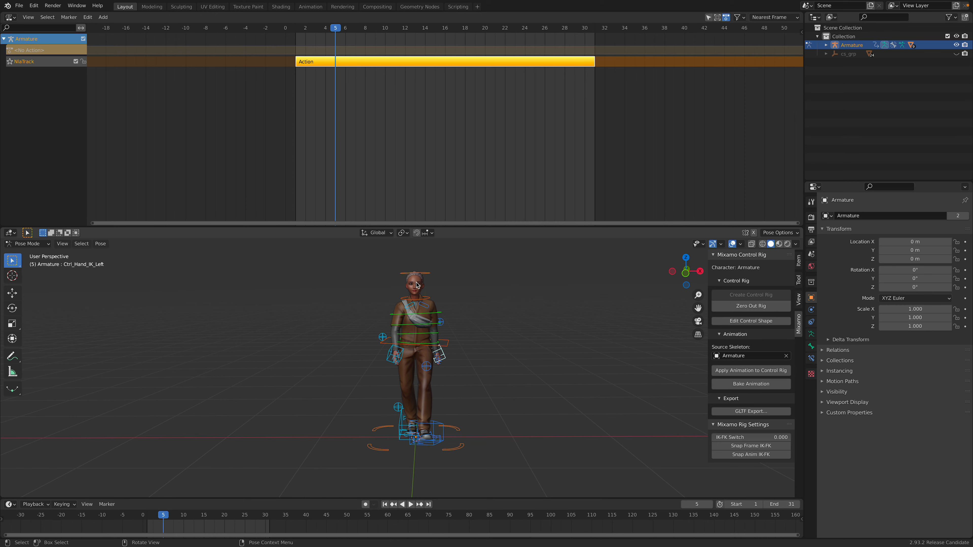
# Step: Select the head control and try a trackball rotation on it
pyautogui.click(430, 274)
pyautogui.scroll(2, 425, 272)
pyautogui.press('r')
pyautogui.press('r')
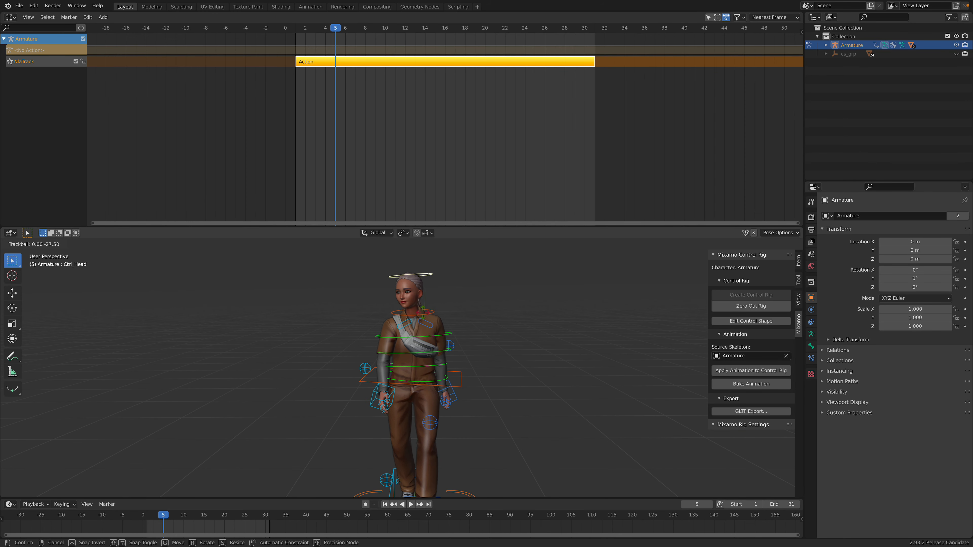
pyautogui.rightClick(437, 317)
# Step: Enlarge the 3D viewport area, set the current frame to 4 and briefly play the animation
pyautogui.moveTo(438, 317); pyautogui.dragTo(443, 290, button='middle')
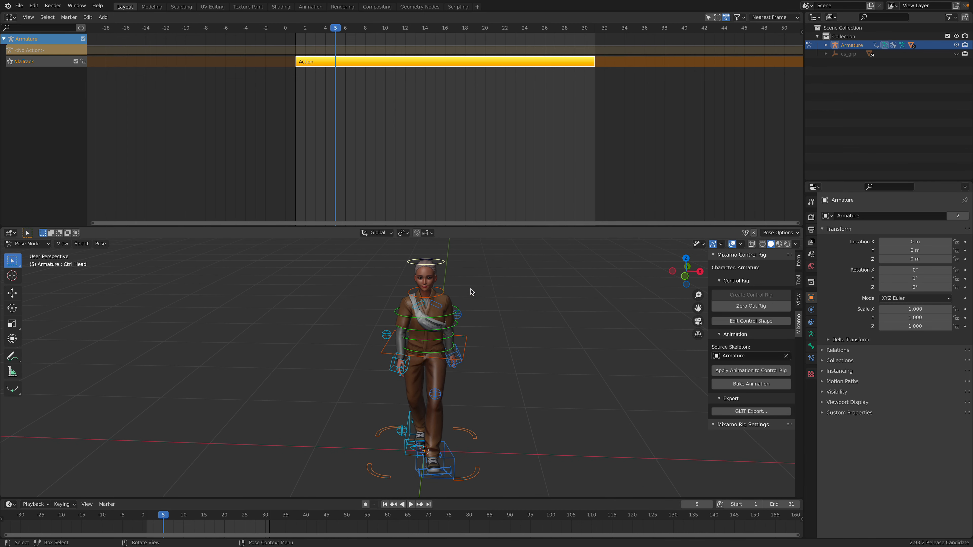
pyautogui.moveTo(268, 227); pyautogui.dragTo(268, 191)
pyautogui.click(161, 515)
pyautogui.press('space')
pyautogui.press('Escape')
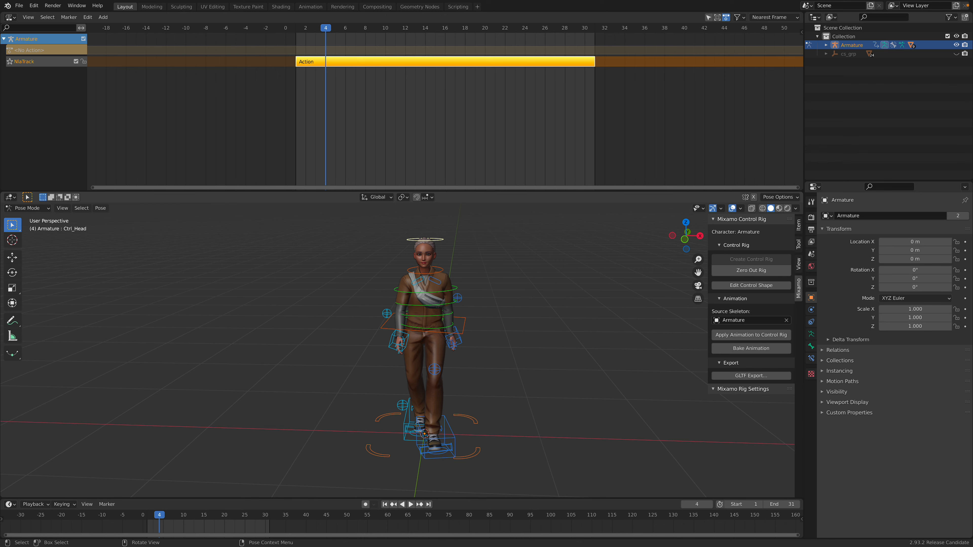
# Step: Try several unkeyed trackball rotations of the head control at frame 4
pyautogui.press('r')
pyautogui.press('r')
pyautogui.click(474, 254)
pyautogui.press('r')
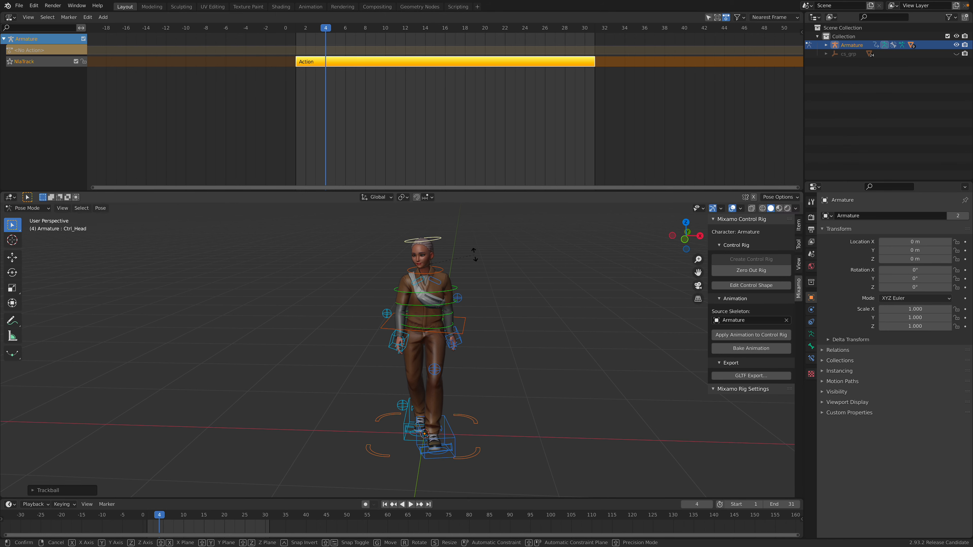
pyautogui.press('r')
pyautogui.click(473, 247)
pyautogui.press('r')
pyautogui.press('r')
pyautogui.click(478, 264)
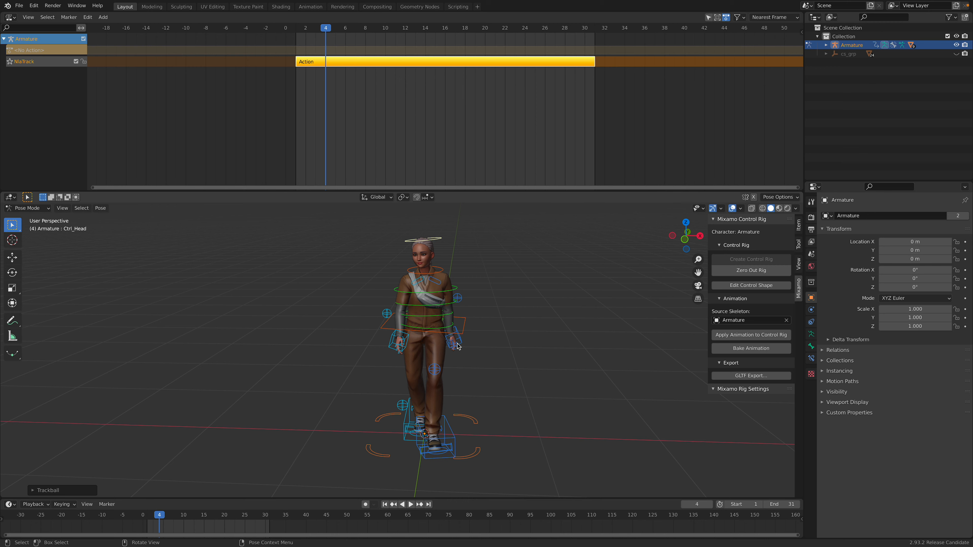
pyautogui.press('r')
pyautogui.press('r')
pyautogui.click(465, 342)
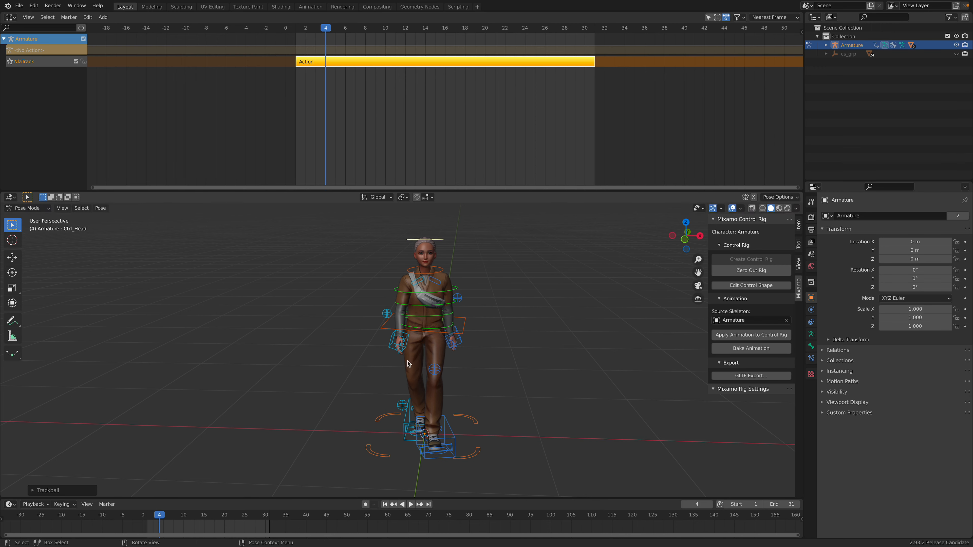
# Step: Turn on auto keying and rotate the head control toward the character's right at frame 4
pyautogui.click(365, 504)
pyautogui.press('r')
pyautogui.press('r')
pyautogui.click(432, 367)
pyautogui.press('r')
pyautogui.click(502, 275)
pyautogui.press('r')
pyautogui.press('r')
pyautogui.click(473, 288)
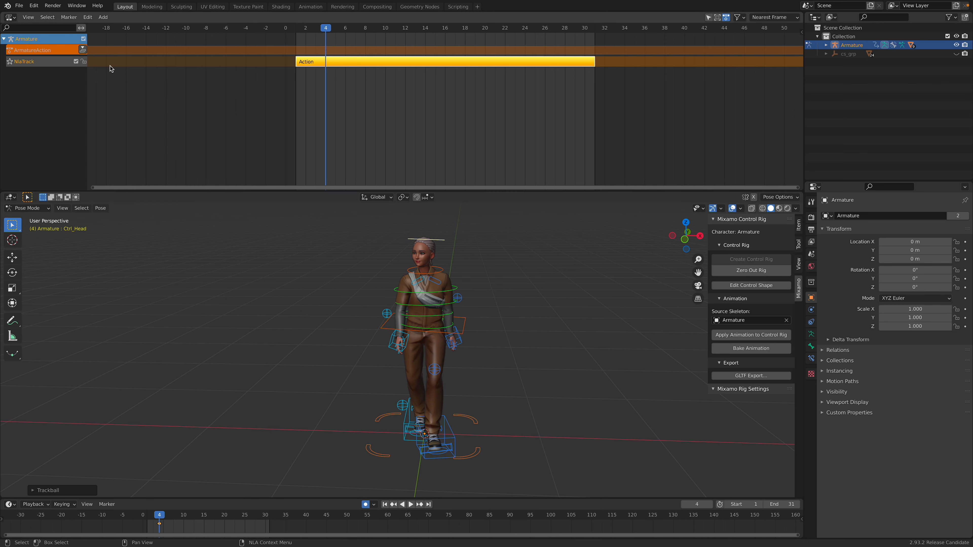
# Step: Go to frame 9 and key a new head pose there by rotating the head control toward the character's right
pyautogui.press('space')
pyautogui.moveTo(175, 517)
pyautogui.mouseDown()
pyautogui.moveTo(220, 519)
pyautogui.moveTo(181, 521)
pyautogui.mouseUp()
pyautogui.press('space')
pyautogui.press('r')
pyautogui.press('r')
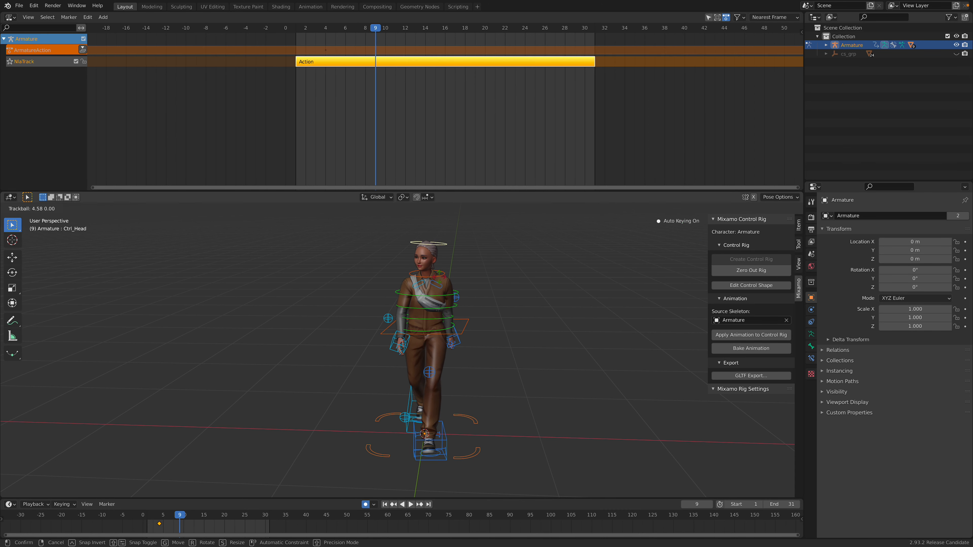
pyautogui.click(446, 274)
pyautogui.press('r')
pyautogui.press('r')
pyautogui.click(463, 259)
pyautogui.press('r')
pyautogui.press('r')
pyautogui.click(465, 261)
# Step: Advance playback to frame 13 and key another trackball rotation of the head control there
pyautogui.press('space')
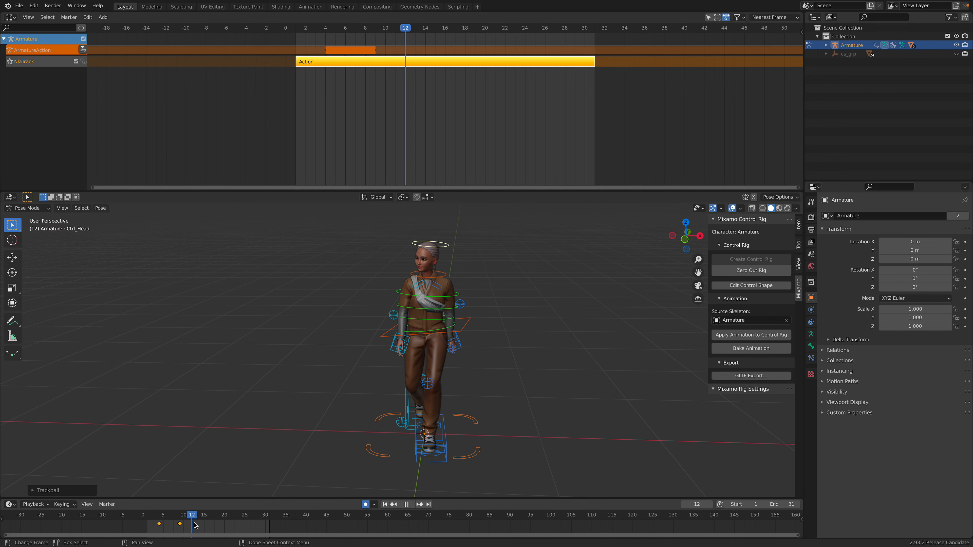
pyautogui.press('space')
pyautogui.press('r')
pyautogui.press('r')
pyautogui.click(411, 350)
# Step: Go to frame 18 and key a trackball rotation of the head control that turns the face forward again
pyautogui.moveTo(180, 513); pyautogui.dragTo(216, 514)
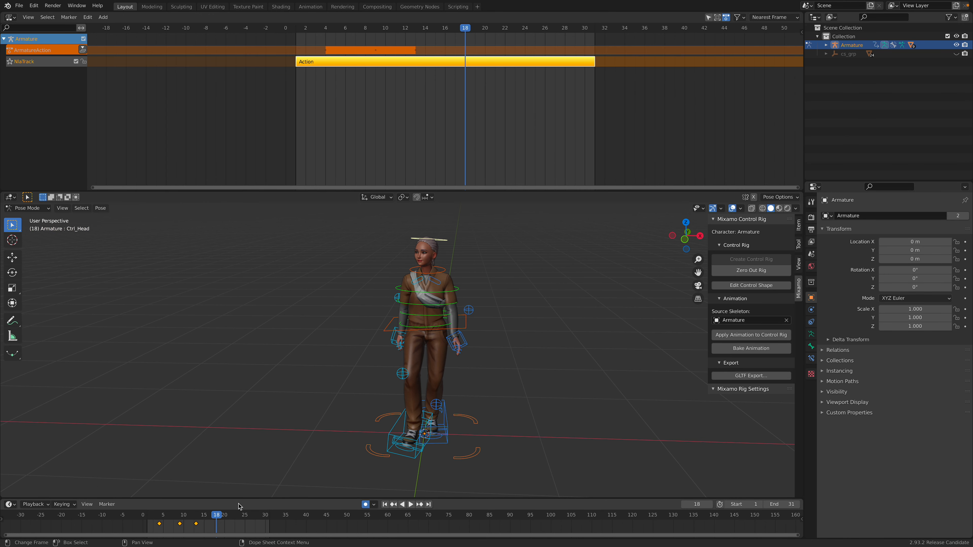
pyautogui.press('r')
pyautogui.press('r')
pyautogui.click(437, 240)
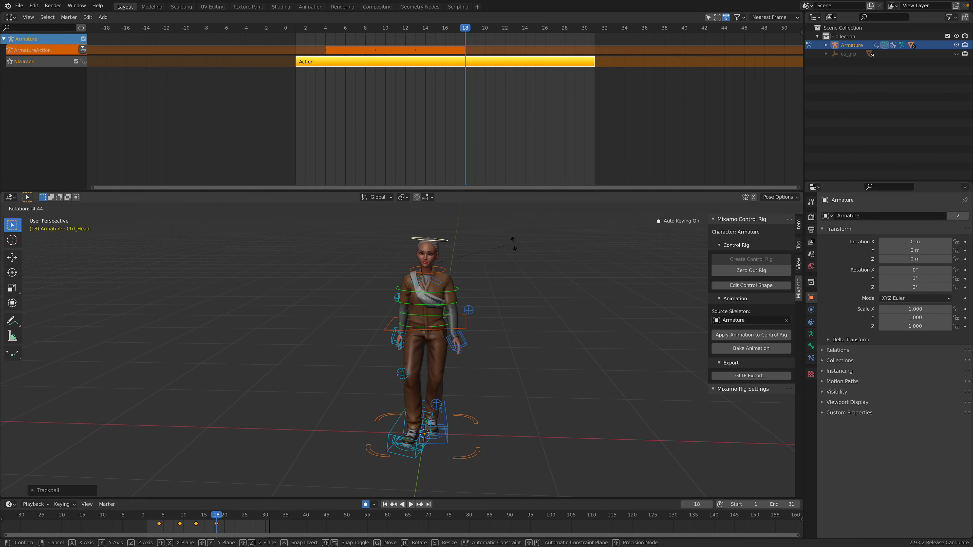
pyautogui.press('r')
pyautogui.press('Escape')
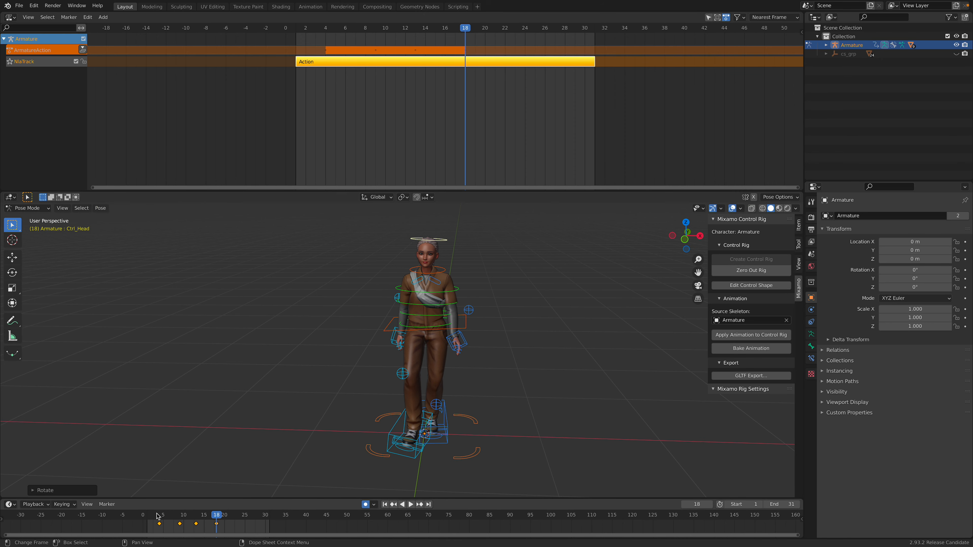
# Step: Play and scrub through the walk to check the keyed head turn
pyautogui.press('space')
pyautogui.moveTo(191, 520); pyautogui.dragTo(253, 523)
pyautogui.press('space')
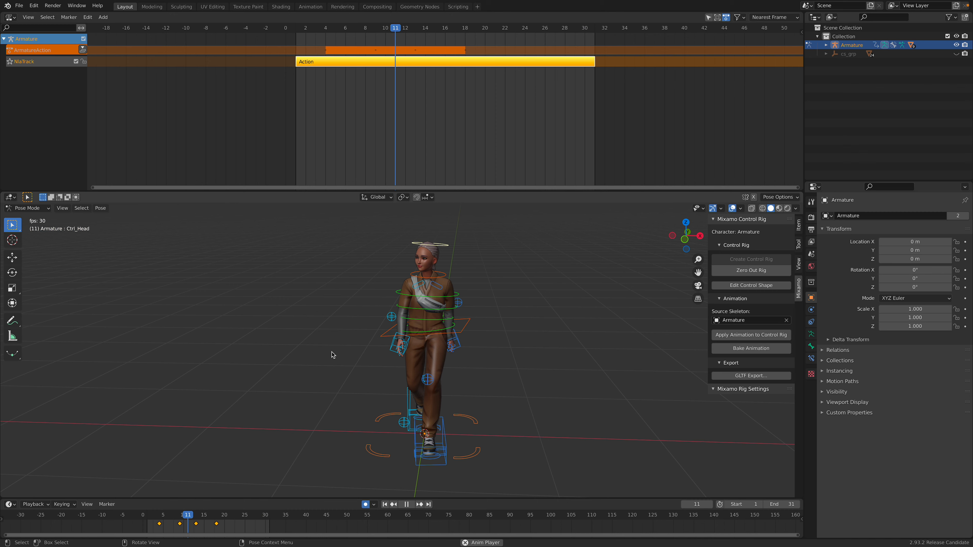
pyautogui.press('space')
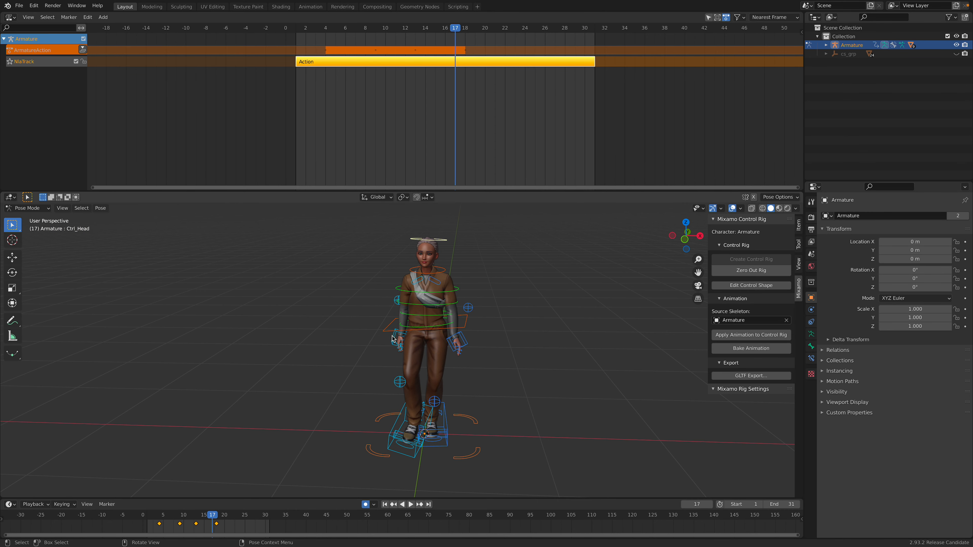
# Step: Select the right hand IK control and, at frame 13, key it raised in front of the character with a rotation
pyautogui.click(392, 338)
pyautogui.moveTo(176, 515); pyautogui.dragTo(197, 514)
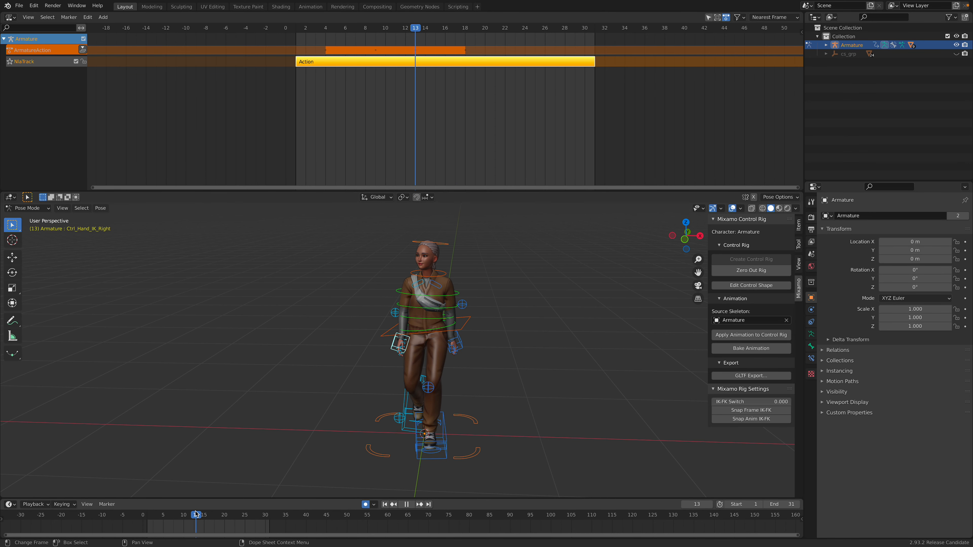
pyautogui.moveTo(451, 402); pyautogui.dragTo(401, 403, button='middle')
pyautogui.press('g')
pyautogui.click(376, 365)
pyautogui.press('r')
pyautogui.press('Return')
# Step: Refine the raised right hand pose at frame 13 by trackball-rotating, moving and rotating its IK control
pyautogui.press('r')
pyautogui.press('r')
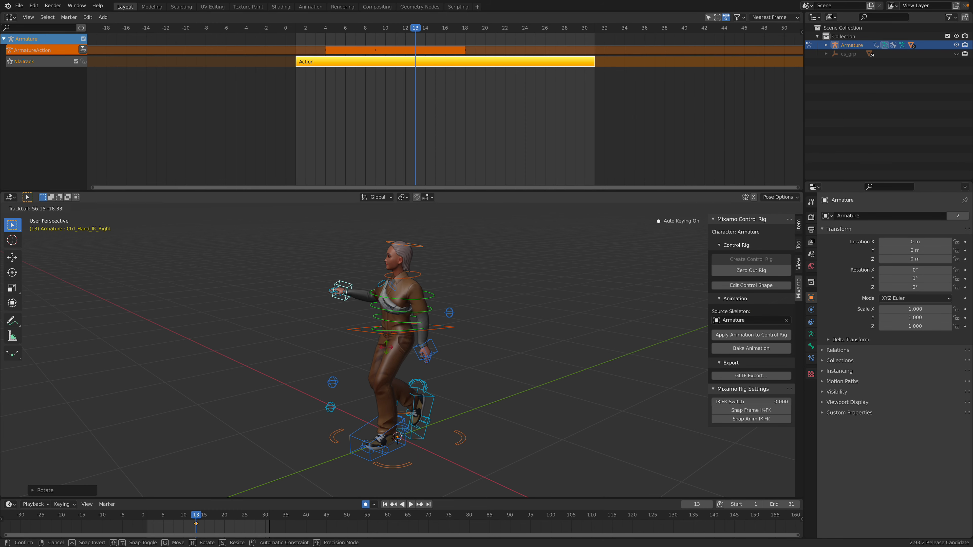
pyautogui.click(418, 313)
pyautogui.press('g')
pyautogui.click(399, 304)
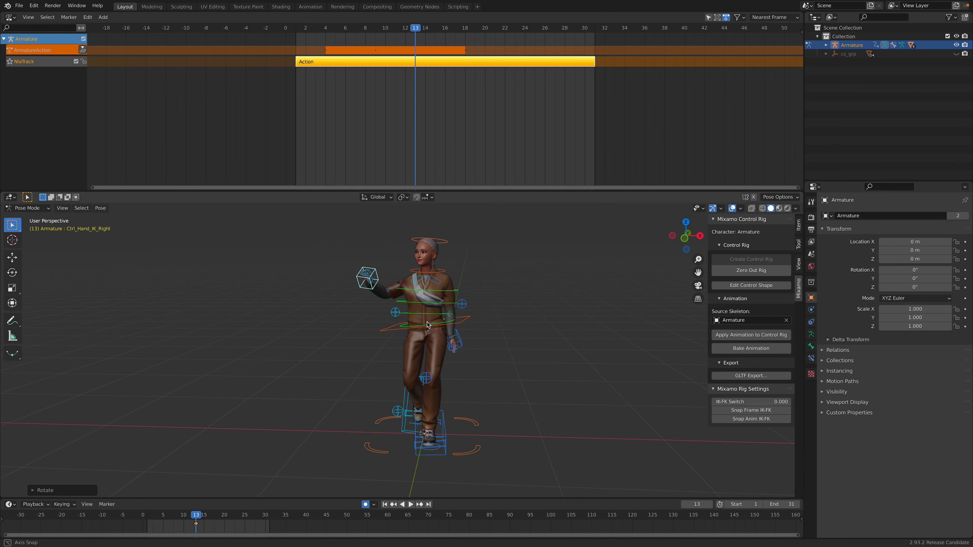
pyautogui.press('r')
pyautogui.click(423, 309)
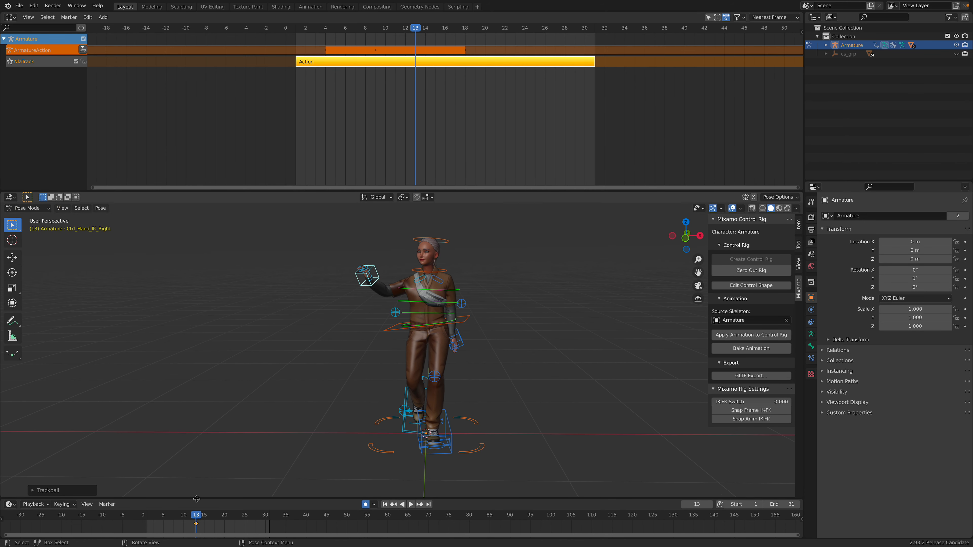
# Step: Go to frame 9 and key a lower right hand pose there, moving the IK control down and rotating it
pyautogui.moveTo(156, 515); pyautogui.dragTo(195, 515)
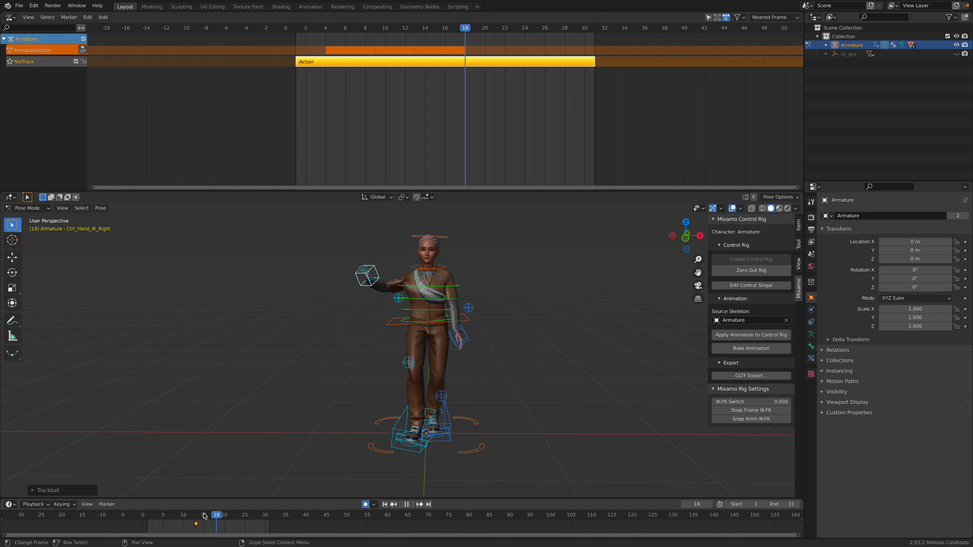
pyautogui.moveTo(146, 515); pyautogui.dragTo(181, 519)
pyautogui.press('space')
pyautogui.press('g')
pyautogui.click(368, 286)
pyautogui.press('r')
pyautogui.press('r')
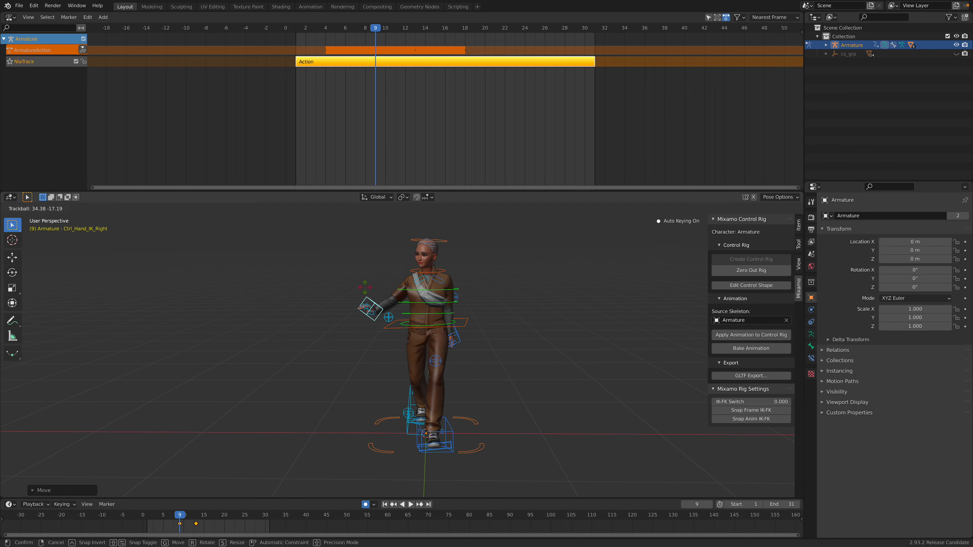
pyautogui.click(353, 305)
pyautogui.press('r')
pyautogui.click(401, 292)
pyautogui.press('r')
pyautogui.press('r')
pyautogui.click(398, 299)
# Step: Bring the right hand control down beside the hip at frame 9, adjust its rotation, and scrub through the motion
pyautogui.moveTo(360, 326); pyautogui.dragTo(391, 314, button='middle')
pyautogui.press('g')
pyautogui.click(466, 341)
pyautogui.press('r')
pyautogui.press('r')
pyautogui.click(424, 330)
pyautogui.press('g')
pyautogui.click(402, 307)
pyautogui.press('r')
pyautogui.click(435, 294)
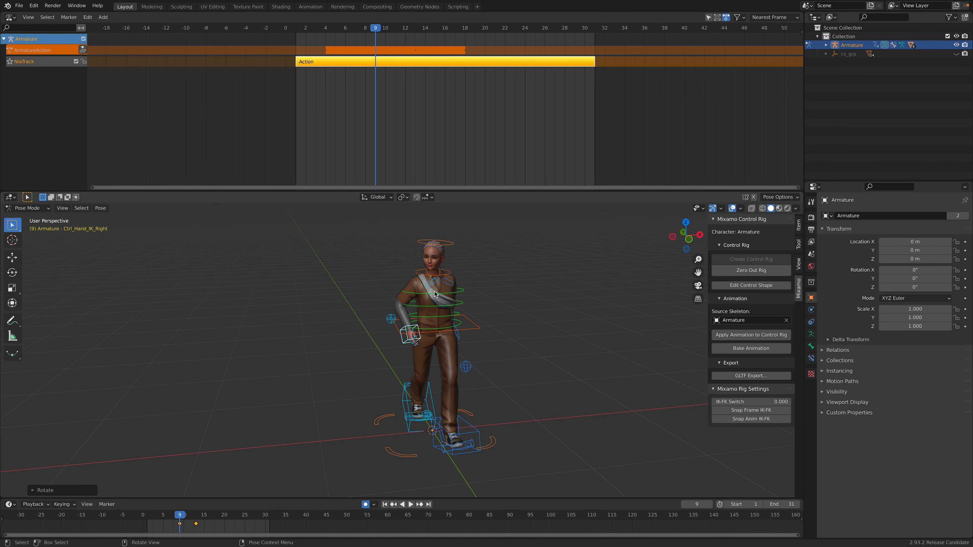
pyautogui.press('g')
pyautogui.click(431, 306)
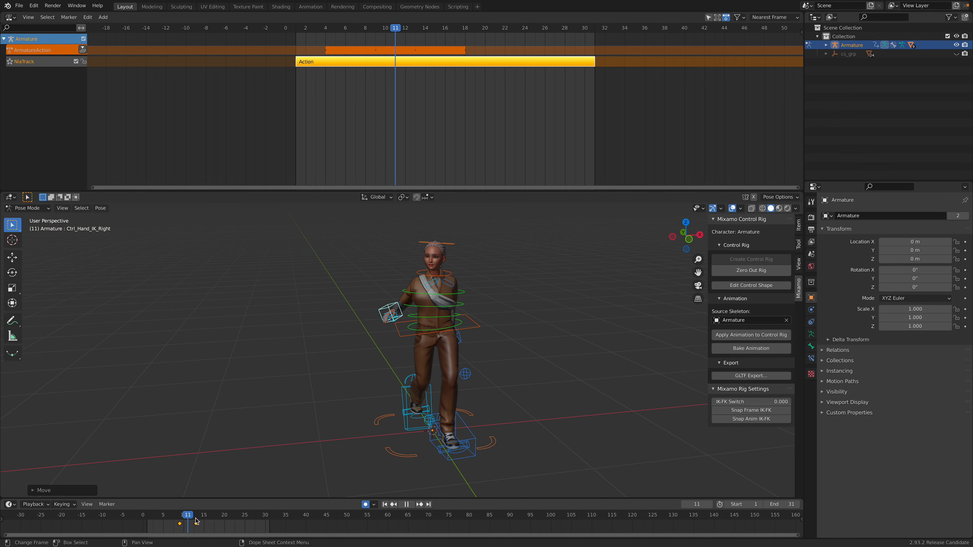
pyautogui.moveTo(174, 518); pyautogui.dragTo(265, 518)
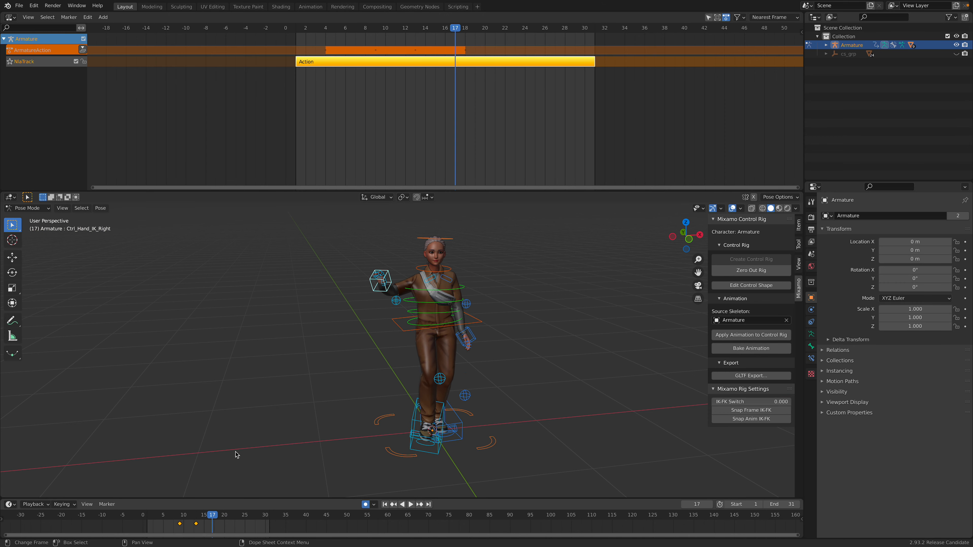
# Step: Show the NLA properties of the ArmatureAction track, set its extrapolation to Nothing, and play the result
pyautogui.moveTo(801, 32); pyautogui.dragTo(701, 50)
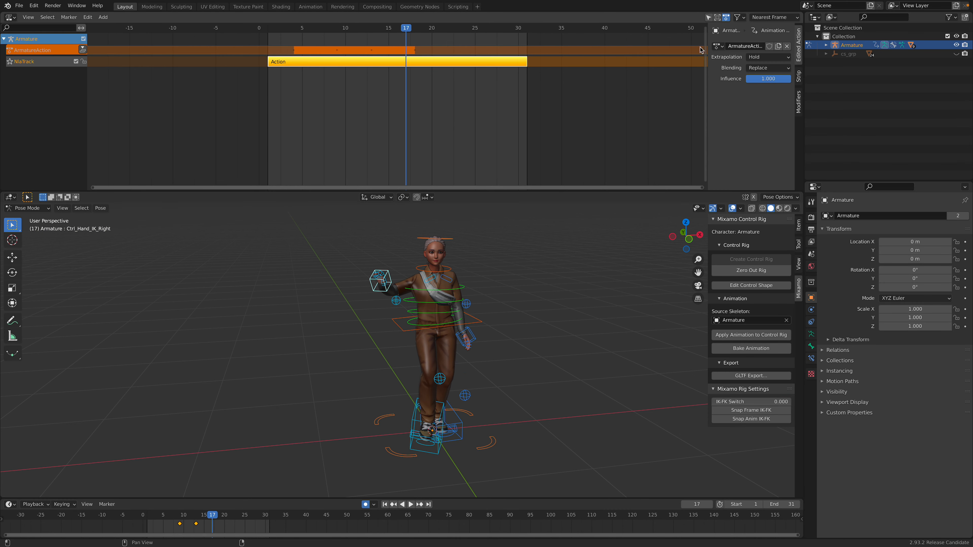
pyautogui.click(474, 52)
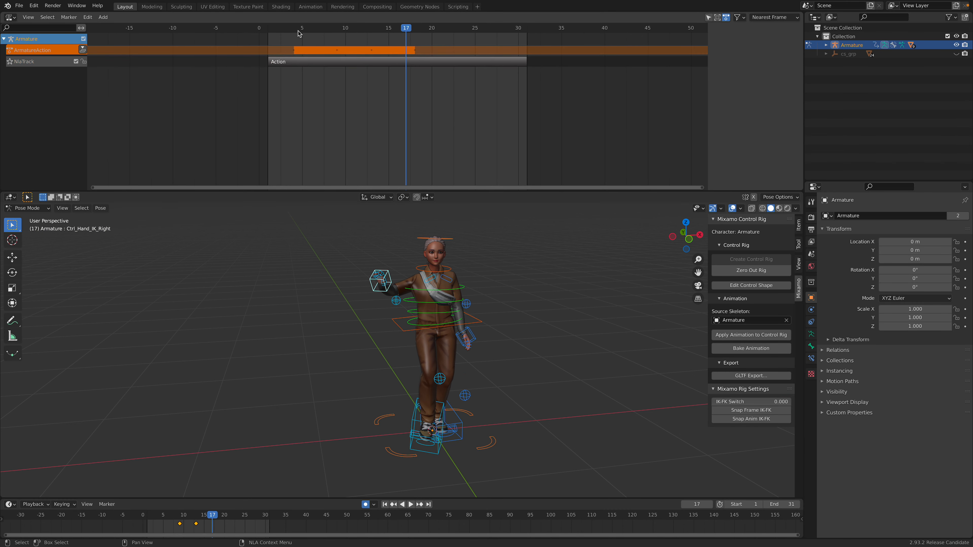
pyautogui.click(58, 50)
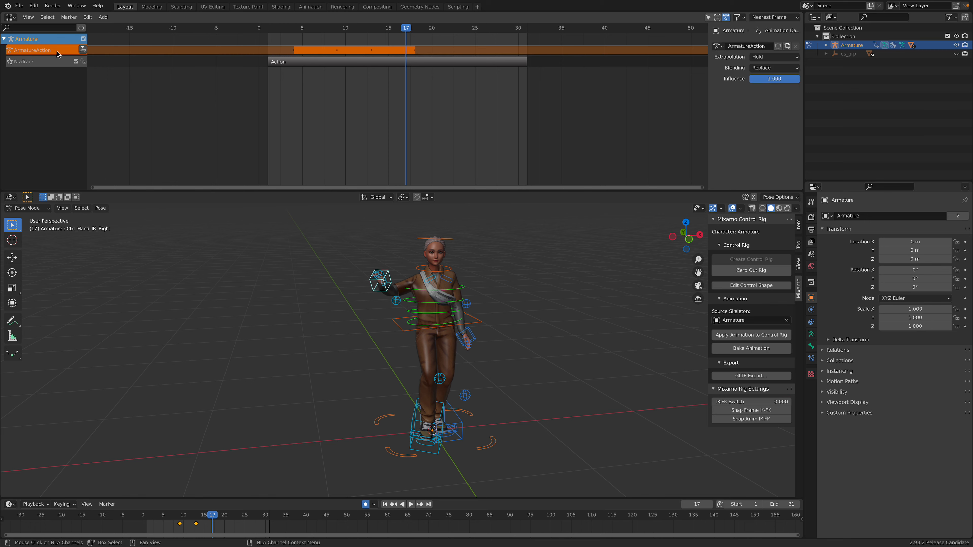
pyautogui.click(762, 58)
pyautogui.click(766, 71)
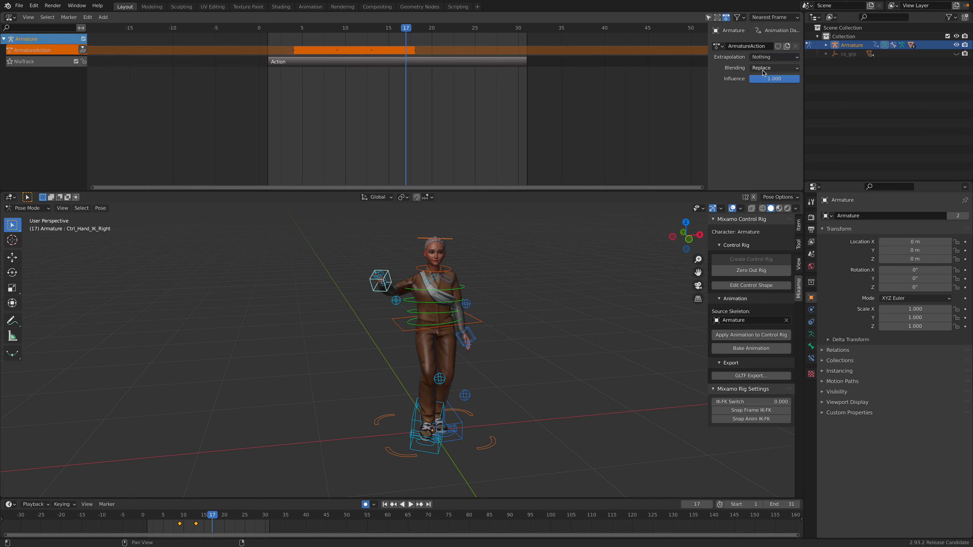
pyautogui.press('space')
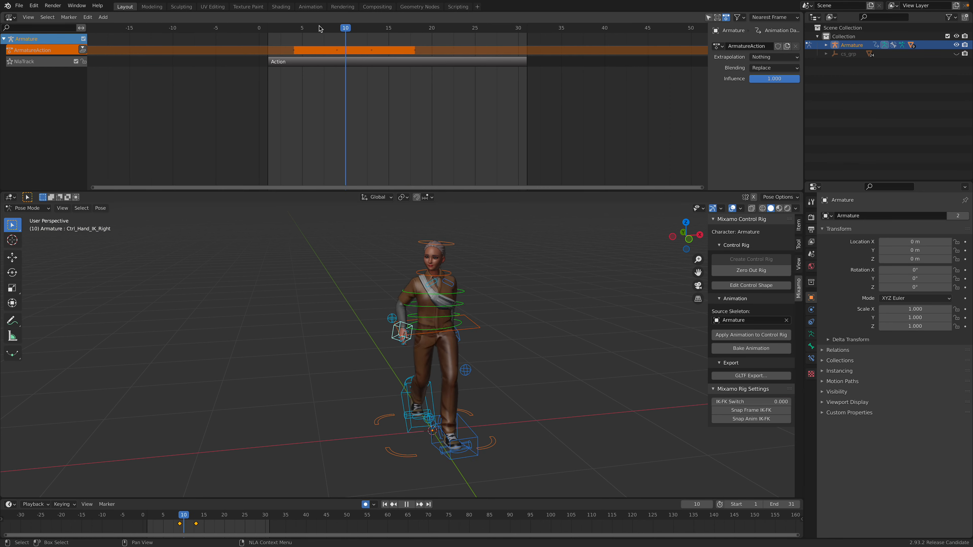
pyautogui.press('space')
pyautogui.press('space')
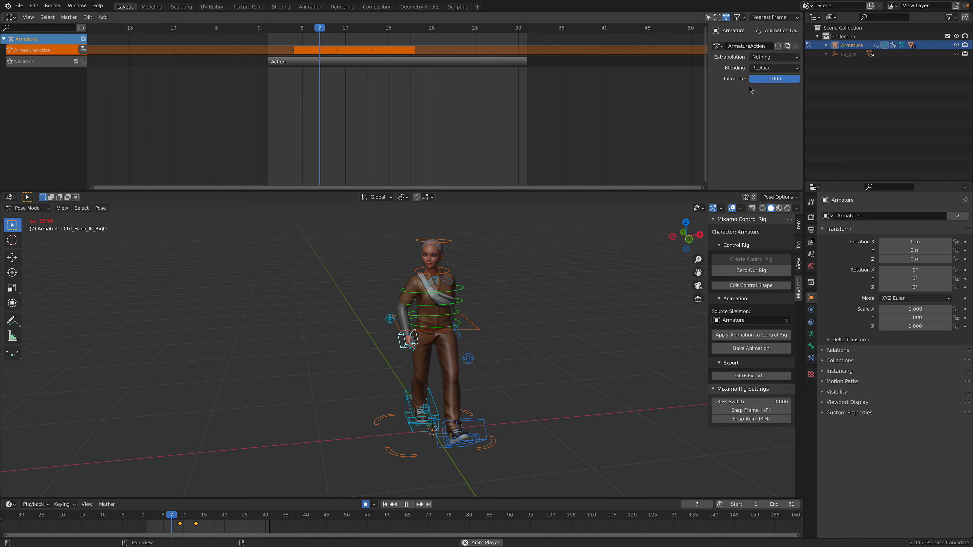
# Step: Try Combine blending on ArmatureAction during playback, with extrapolation set to Hold and Hold Forward
pyautogui.click(774, 67)
pyautogui.click(768, 77)
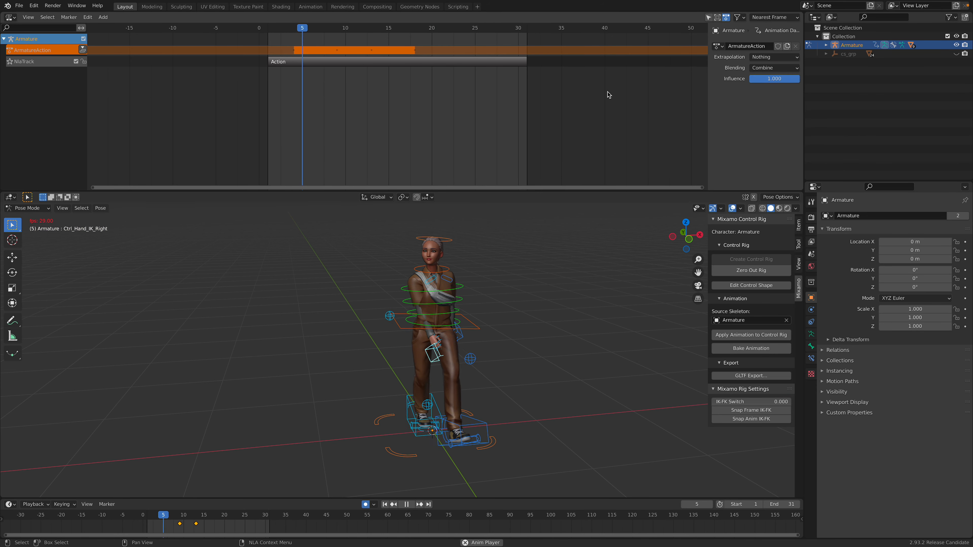
pyautogui.click(773, 57)
pyautogui.click(766, 75)
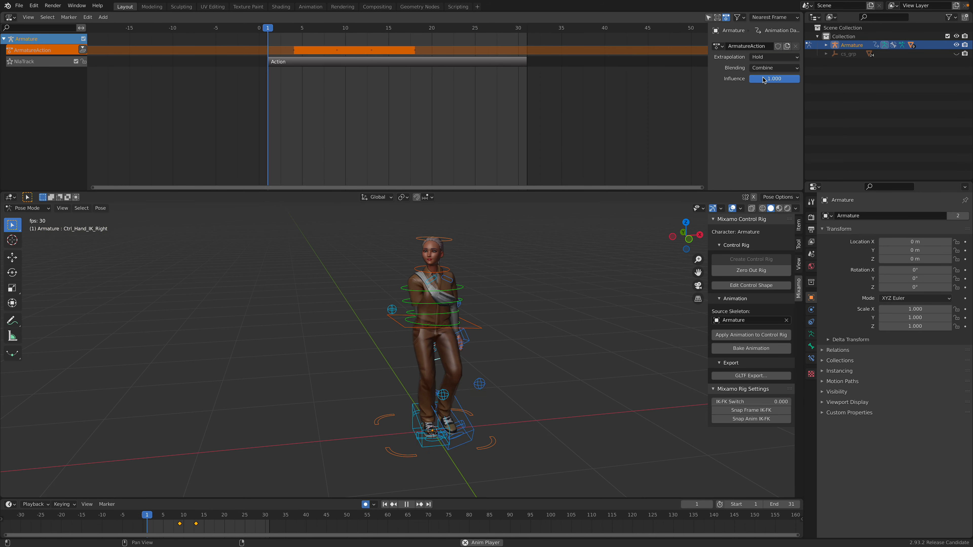
pyautogui.click(772, 57)
pyautogui.click(767, 87)
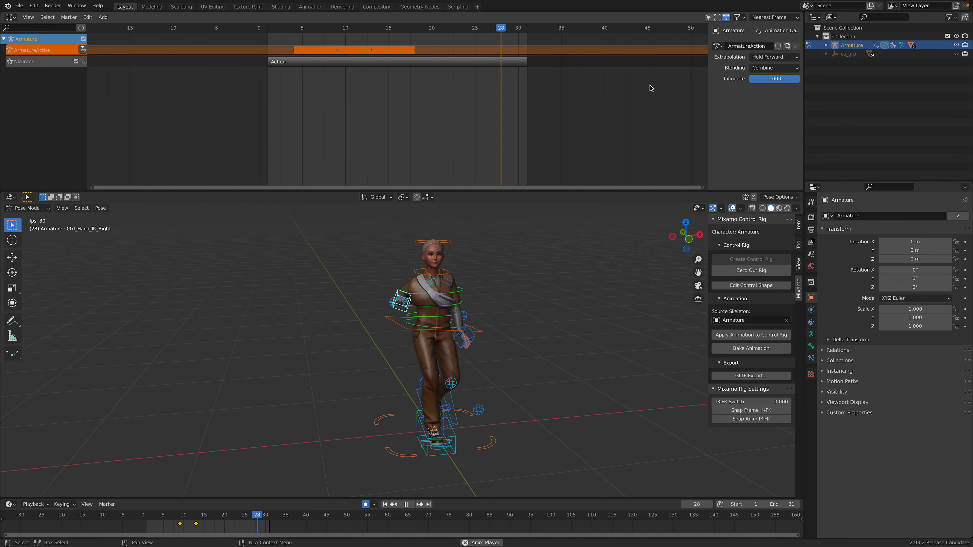
# Step: Try Add blending on ArmatureAction, and return it to Replace blending with Nothing extrapolation
pyautogui.click(757, 68)
pyautogui.click(757, 102)
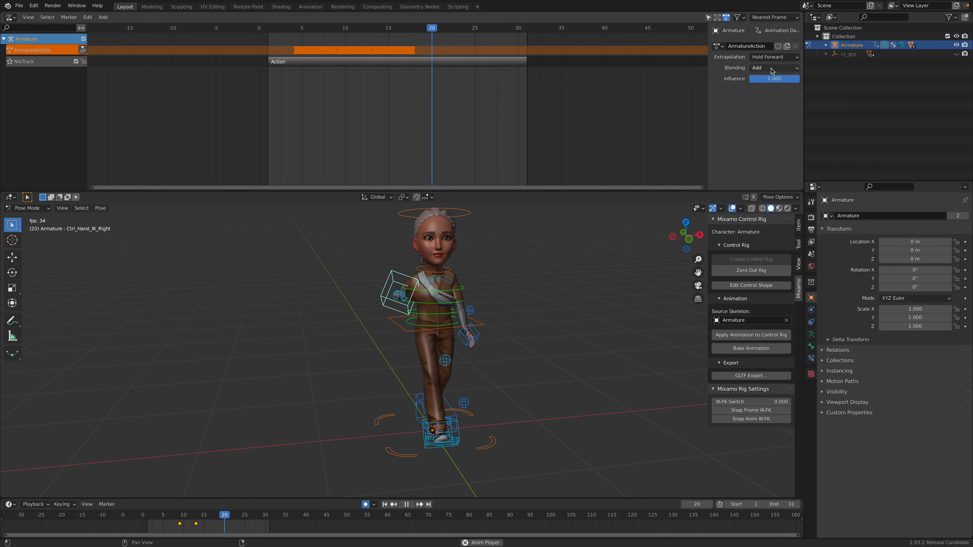
pyautogui.click(762, 68)
pyautogui.click(765, 82)
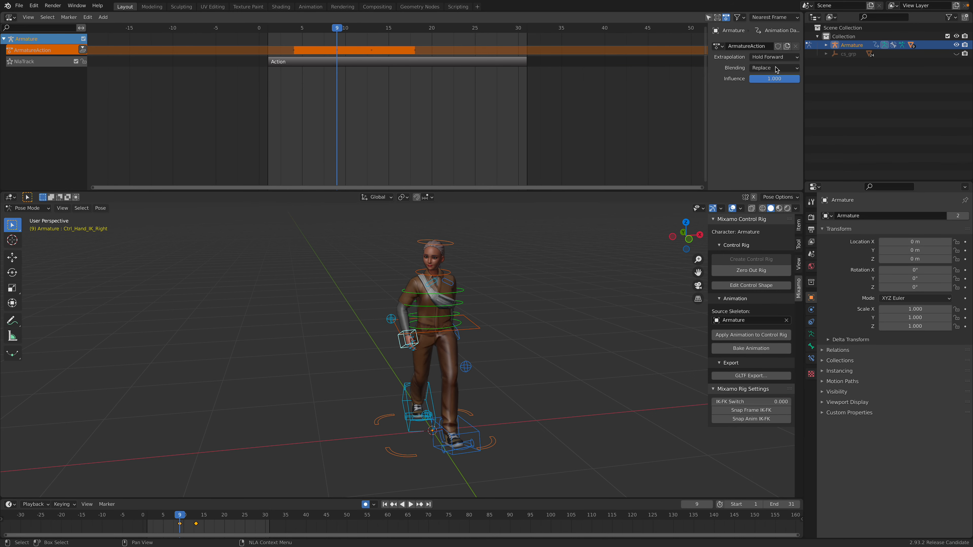
pyautogui.click(770, 57)
pyautogui.click(769, 68)
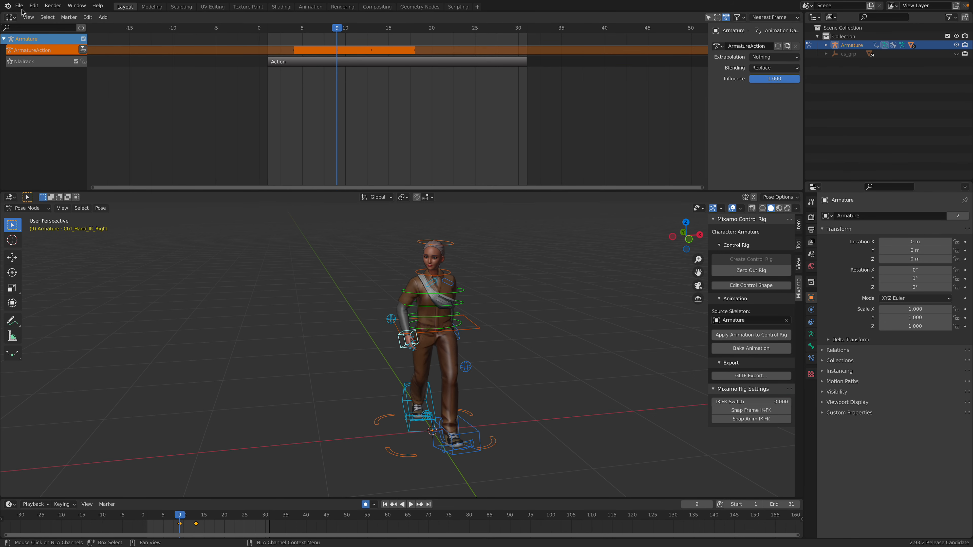
# Step: Save the scene as a new file named girl_walk_002rig1.blend
pyautogui.press('shift+super+s')
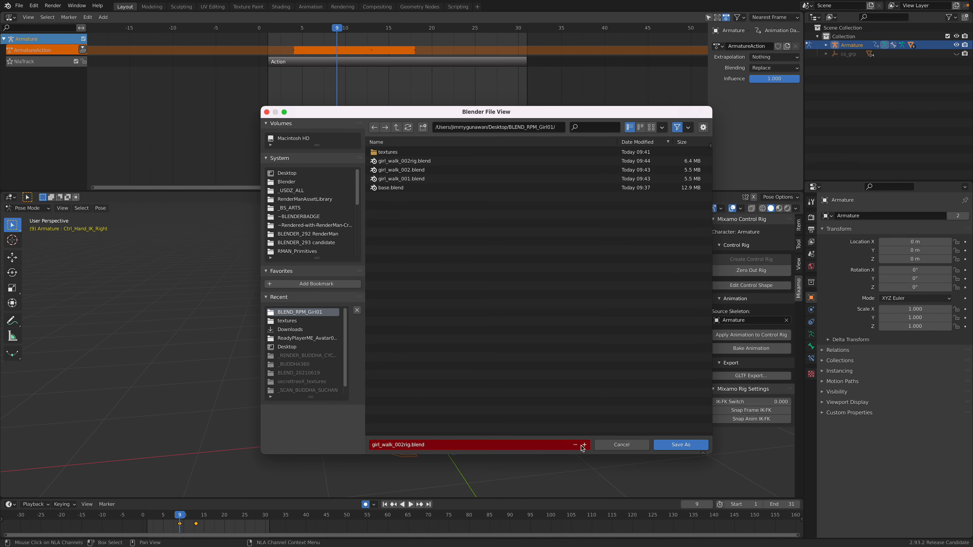
pyautogui.click(408, 445)
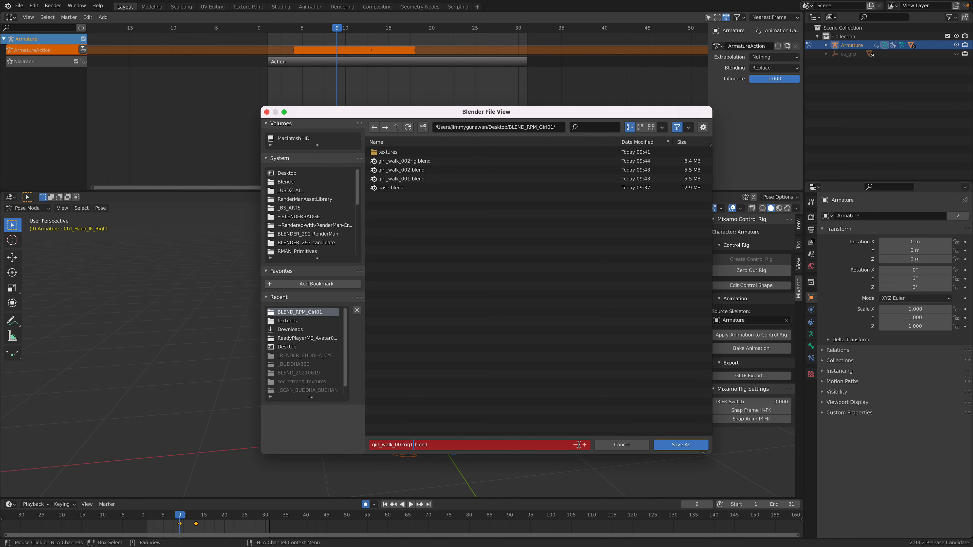
pyautogui.click(676, 449)
pyautogui.click(681, 445)
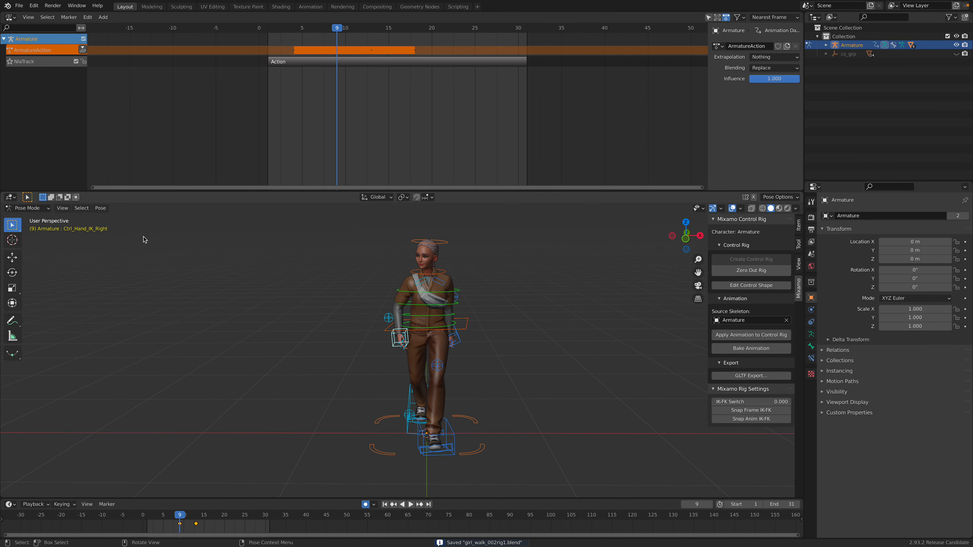
# Step: Switch the armature to Object Mode and play back the walk with the raised right hand
pyautogui.click(34, 217)
pyautogui.press('space')
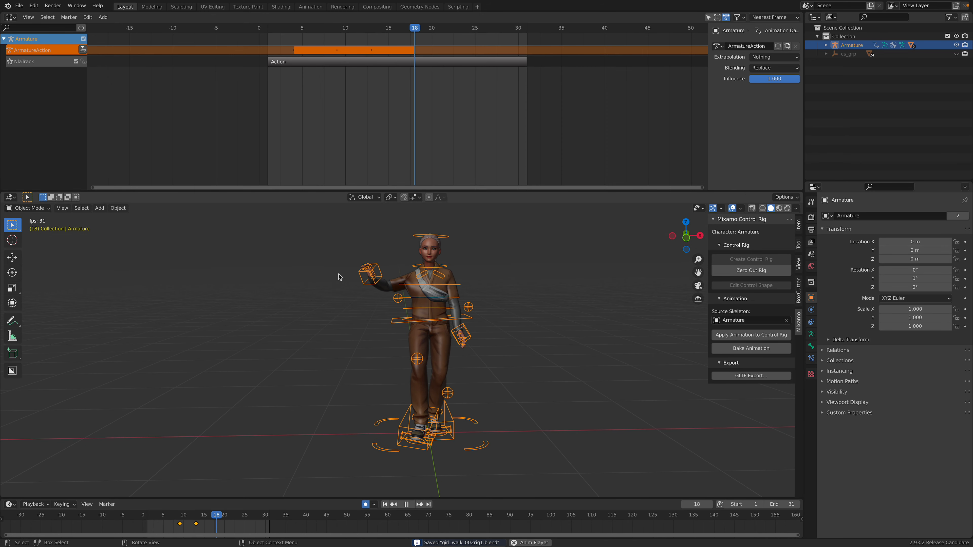
pyautogui.scroll(2, 225, 517)
pyautogui.press('space')
pyautogui.press('space')
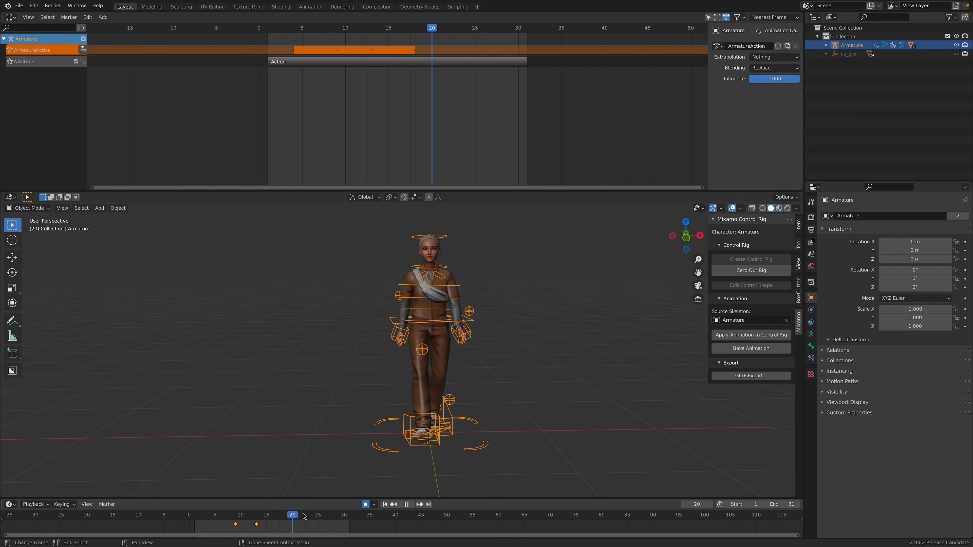
pyautogui.press('space')
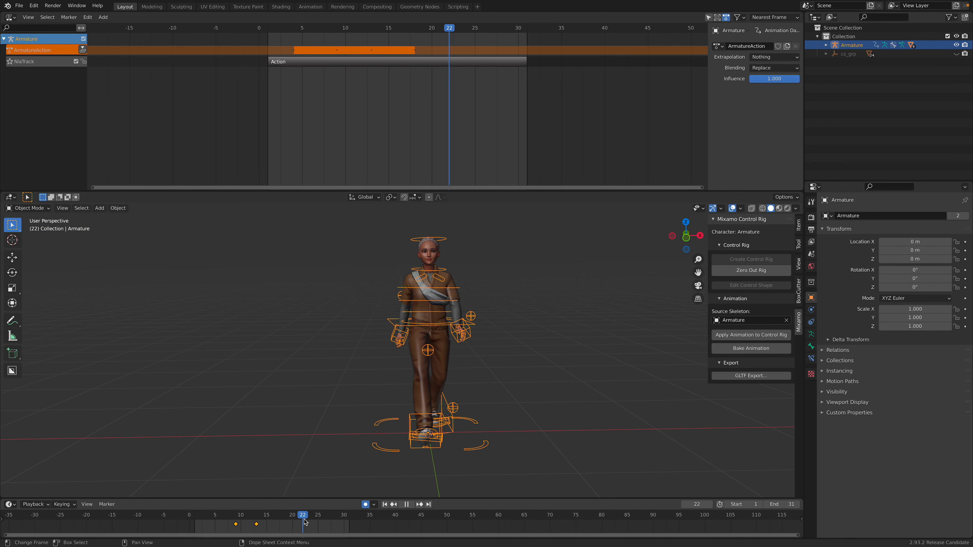
# Step: Move to frame 14 and deselect the armature to view the raised-hand pose
pyautogui.moveTo(248, 528)
pyautogui.mouseDown()
pyautogui.moveTo(215, 528)
pyautogui.moveTo(262, 527)
pyautogui.mouseUp()
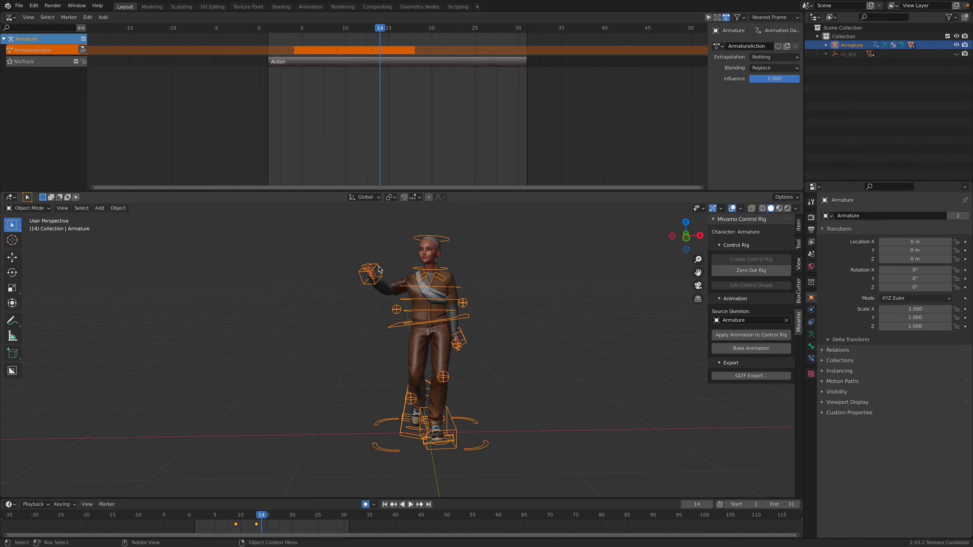
pyautogui.moveTo(421, 317); pyautogui.dragTo(380, 250, button='middle')
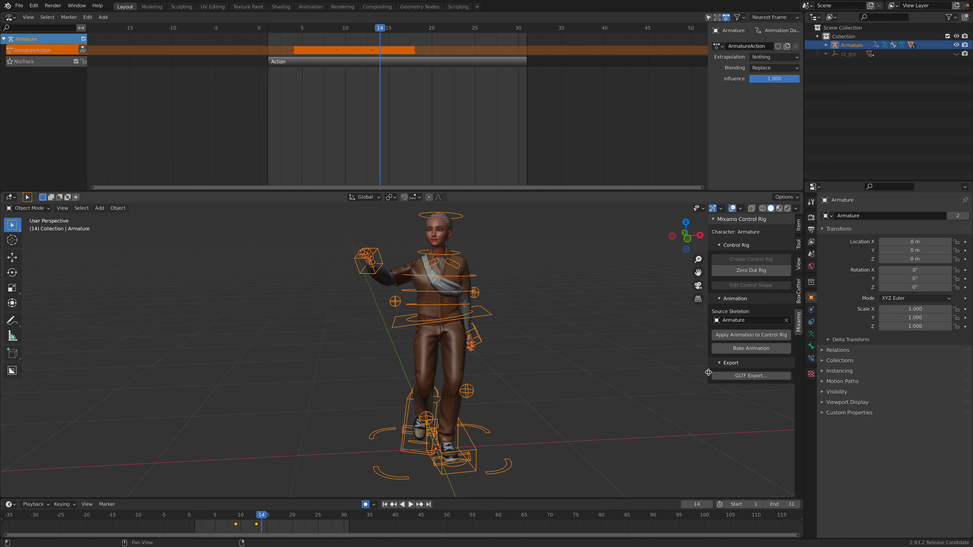
pyautogui.click(61, 239)
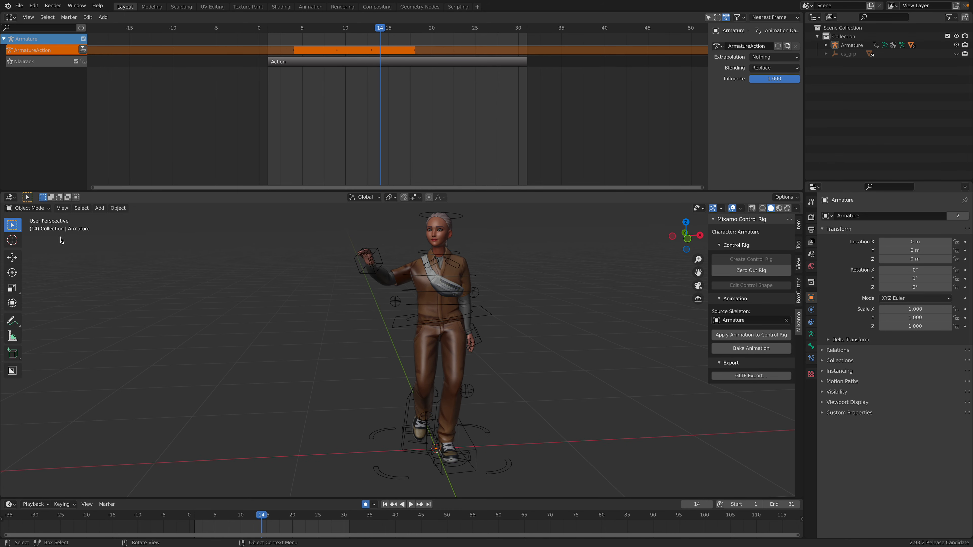
# Step: Put the armature in Pose Mode and set the left arm's IK-FK Switch to 1.000
pyautogui.click(374, 253)
pyautogui.click(38, 210)
pyautogui.click(24, 233)
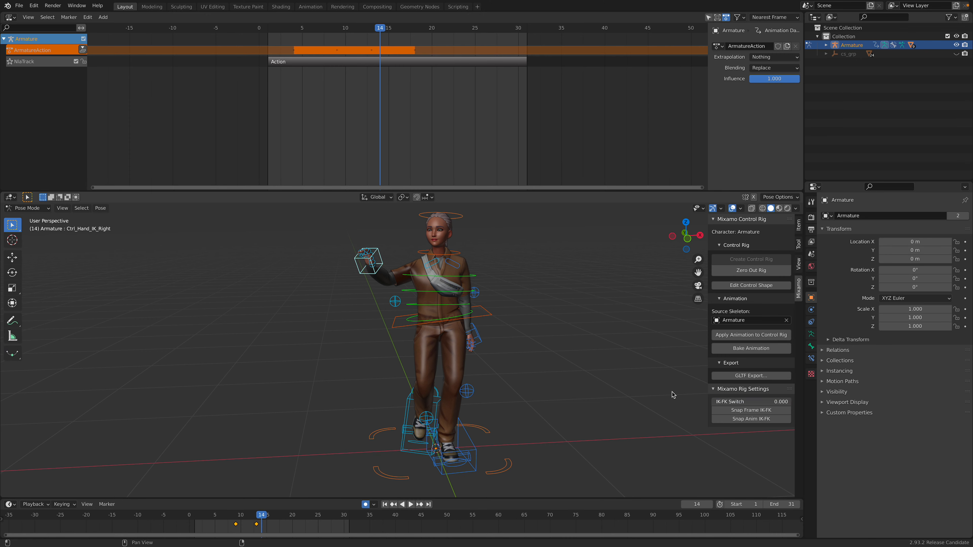
pyautogui.moveTo(720, 402); pyautogui.dragTo(788, 401)
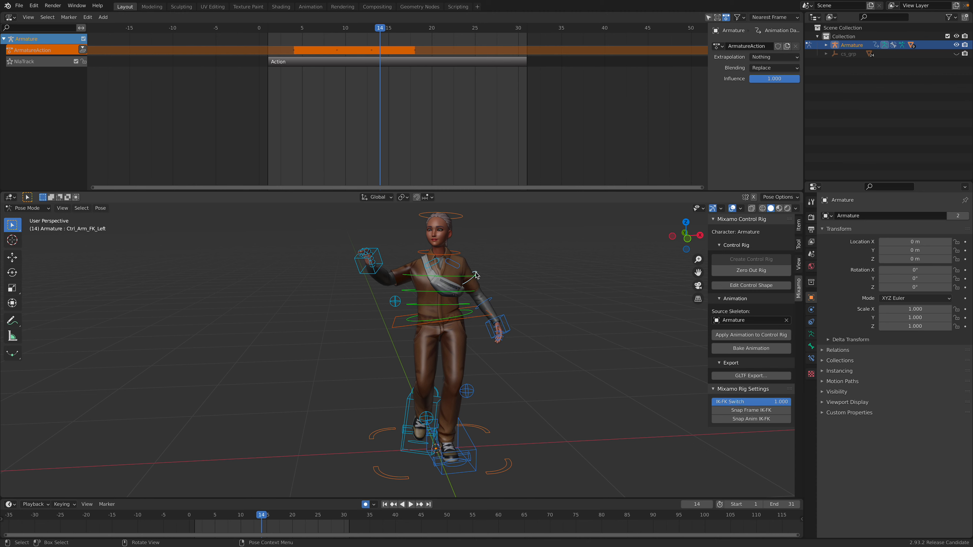
# Step: Play back the walk, go to frame 7 and rotate the left upper-arm FK control outward
pyautogui.press('space')
pyautogui.press('space')
pyautogui.moveTo(210, 515); pyautogui.dragTo(225, 515)
pyautogui.press('r')
pyautogui.click(512, 283)
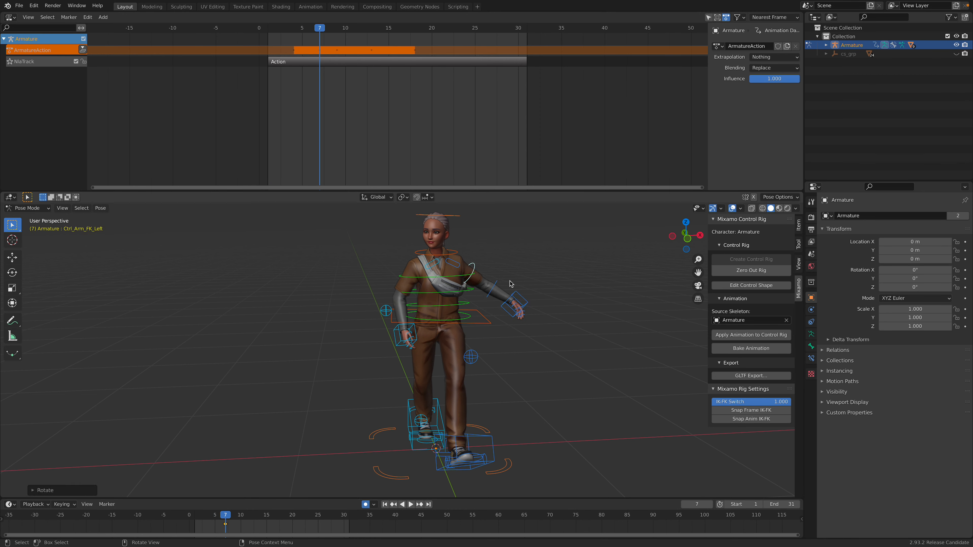
# Step: Rotate the left forearm and hand FK controls to raise the hand at frame 7, and play back the motion
pyautogui.press('r')
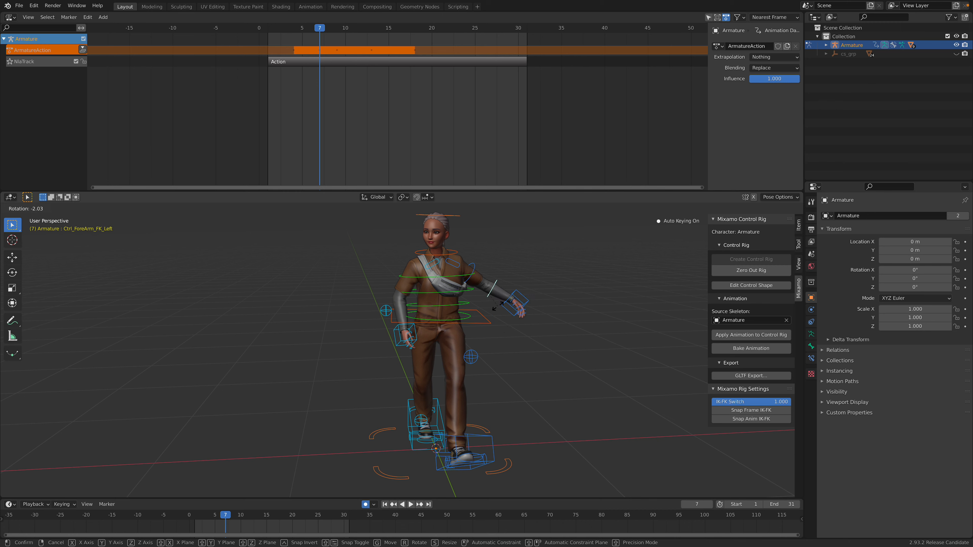
pyautogui.click(497, 305)
pyautogui.press('r')
pyautogui.press('r')
pyautogui.click(527, 290)
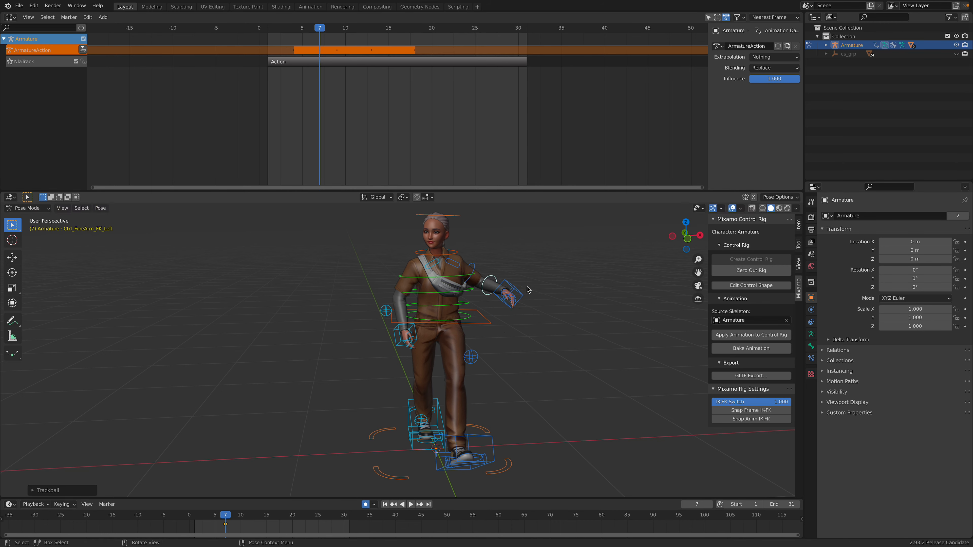
pyautogui.click(518, 292)
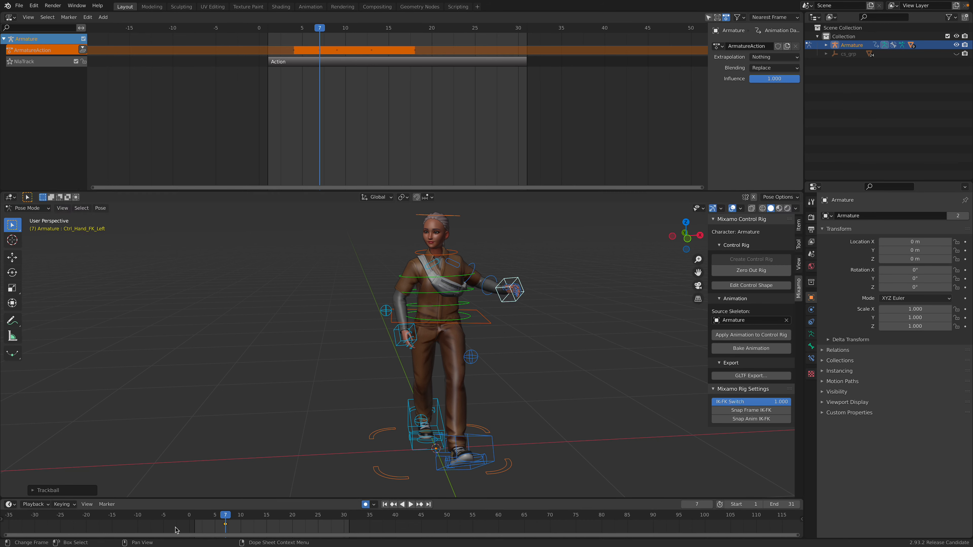
pyautogui.press('space')
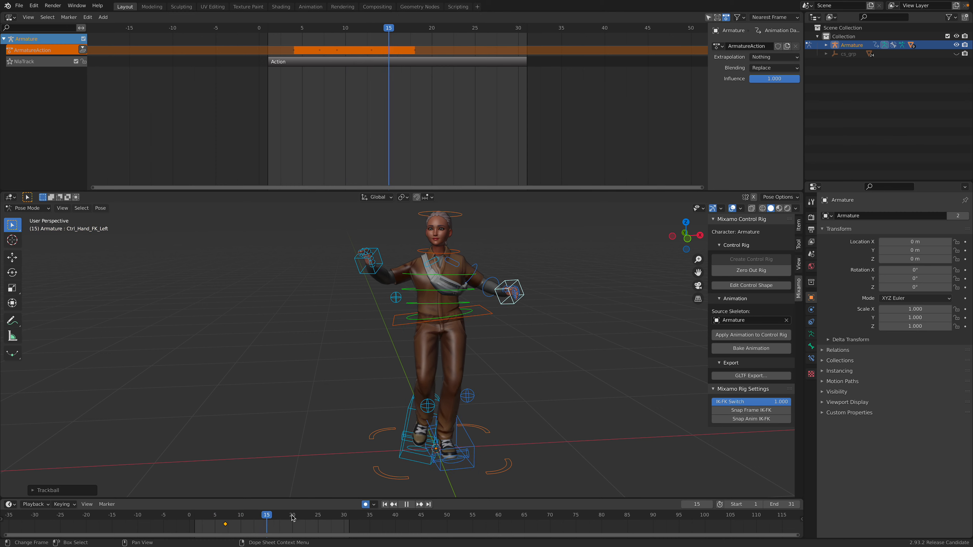
pyautogui.press('space')
# Step: Set ArmatureAction's extrapolation to Hold and its blending to Combine, and play back the animation
pyautogui.click(767, 57)
pyautogui.click(771, 79)
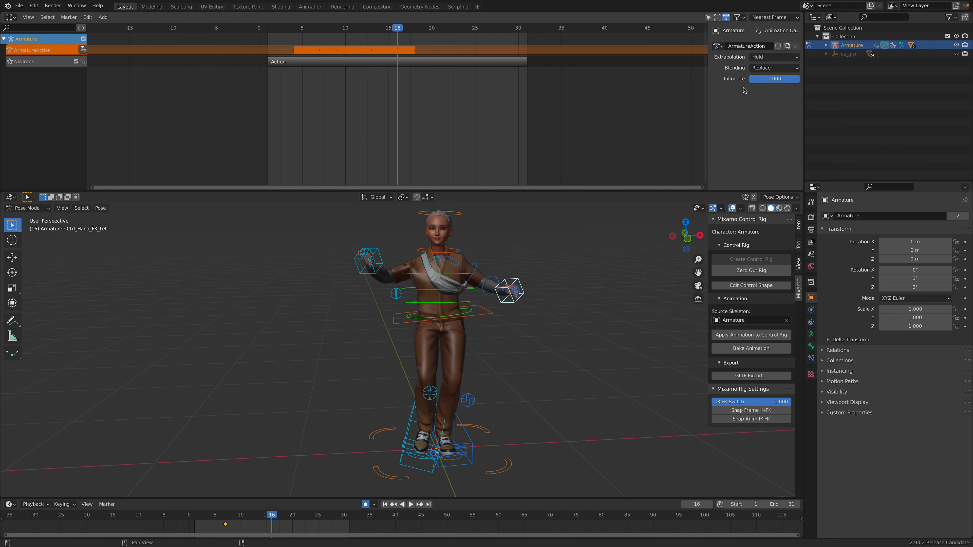
pyautogui.click(764, 68)
pyautogui.click(767, 87)
pyautogui.moveTo(259, 515); pyautogui.dragTo(190, 516)
pyautogui.press('space')
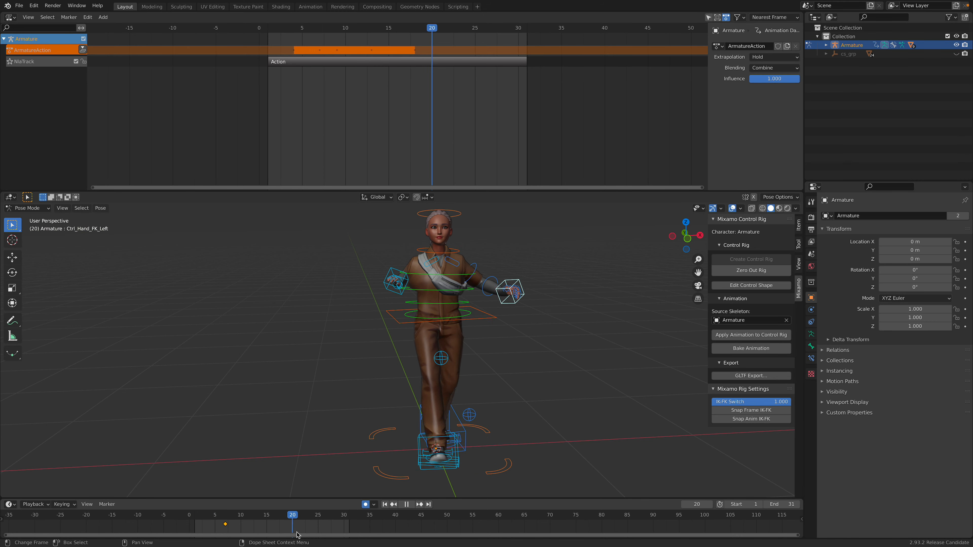
pyautogui.press('space')
# Step: Rotate the left arm's FK controls inward at frame 21, including the forearm, and play back the motion
pyautogui.press('r')
pyautogui.click(485, 289)
pyautogui.press('r')
pyautogui.press('r')
pyautogui.click(492, 293)
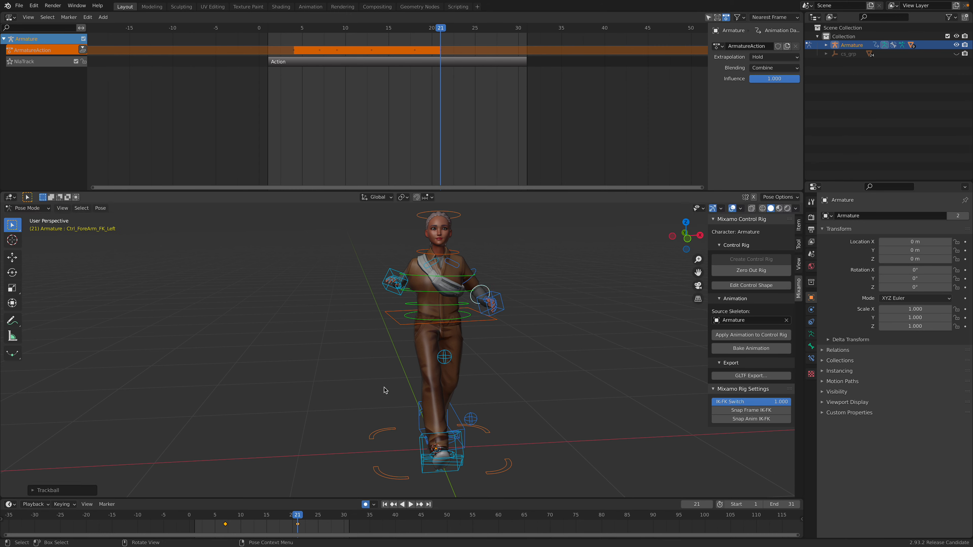
pyautogui.press('space')
pyautogui.moveTo(209, 523); pyautogui.dragTo(325, 529)
pyautogui.press('space')
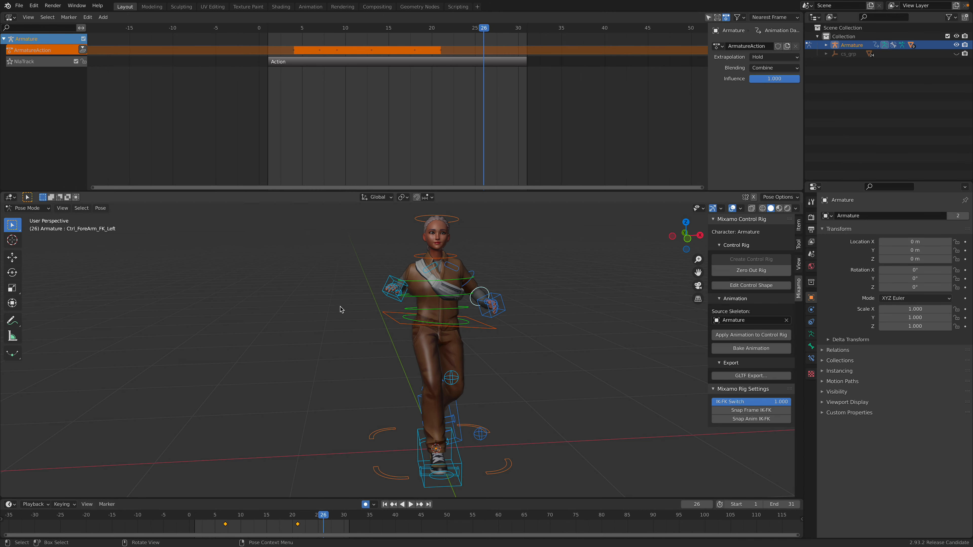
# Step: Push ArmatureAction down into its own NLA strip and play back the layered animation
pyautogui.click(82, 50)
pyautogui.press('space')
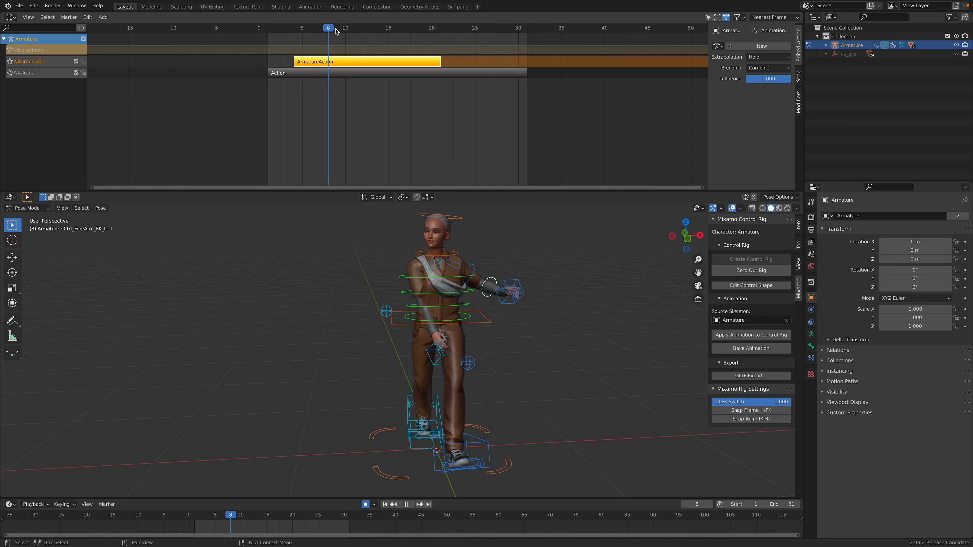
pyautogui.press('space')
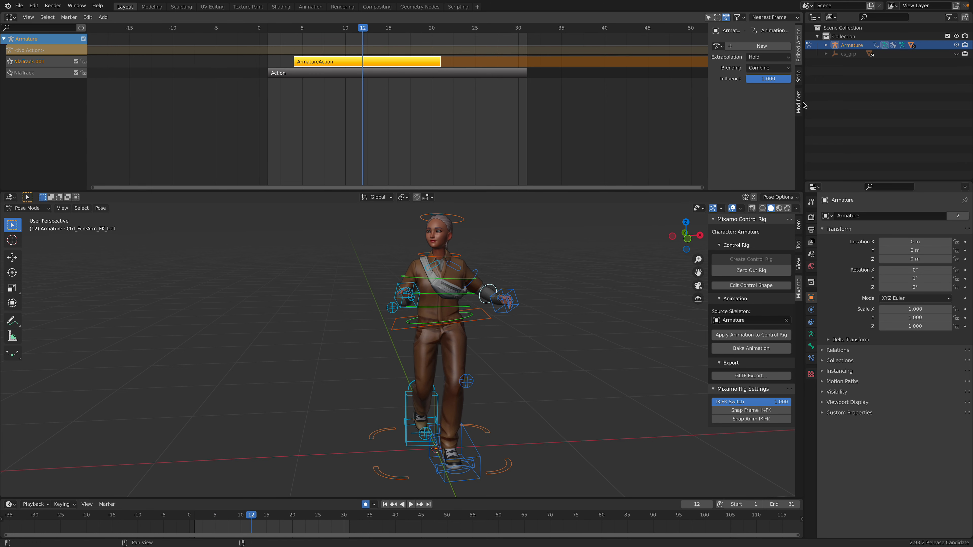
# Step: Try a playback scale of 0.000 and a repeat of 0.100 on the ArmatureAction strip, and play it back
pyautogui.click(799, 77)
pyautogui.scroll(-2, 752, 173)
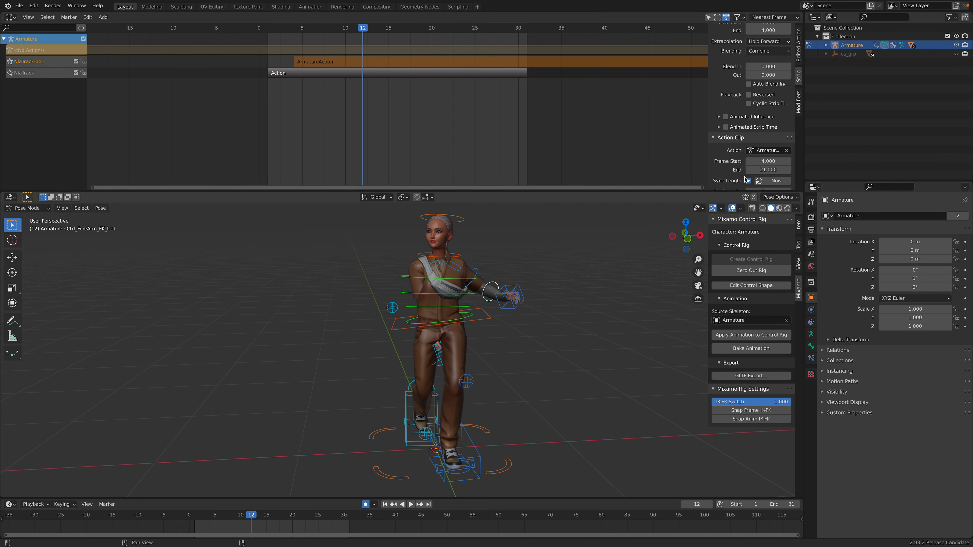
pyautogui.moveTo(730, 191); pyautogui.dragTo(788, 199)
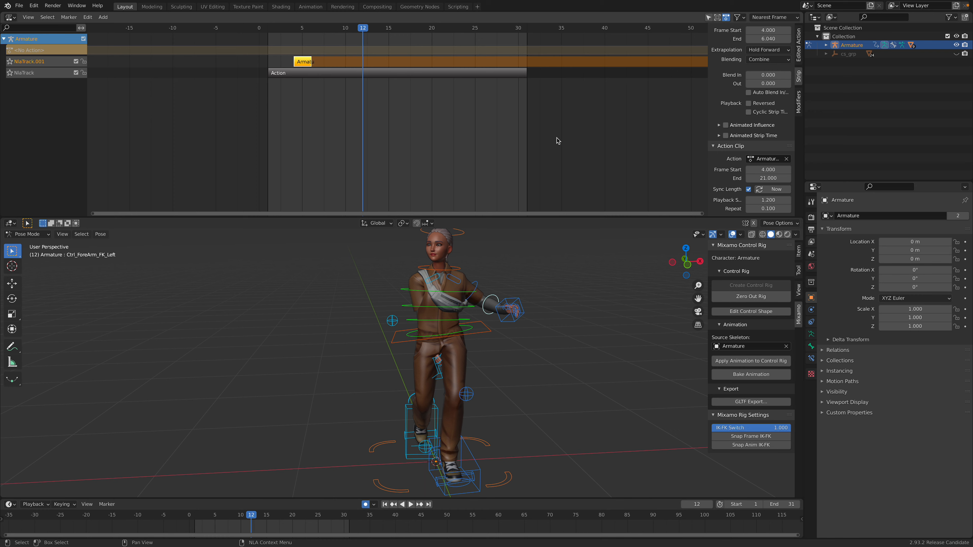
pyautogui.hotkey('shift', 'Left')
pyautogui.press('space')
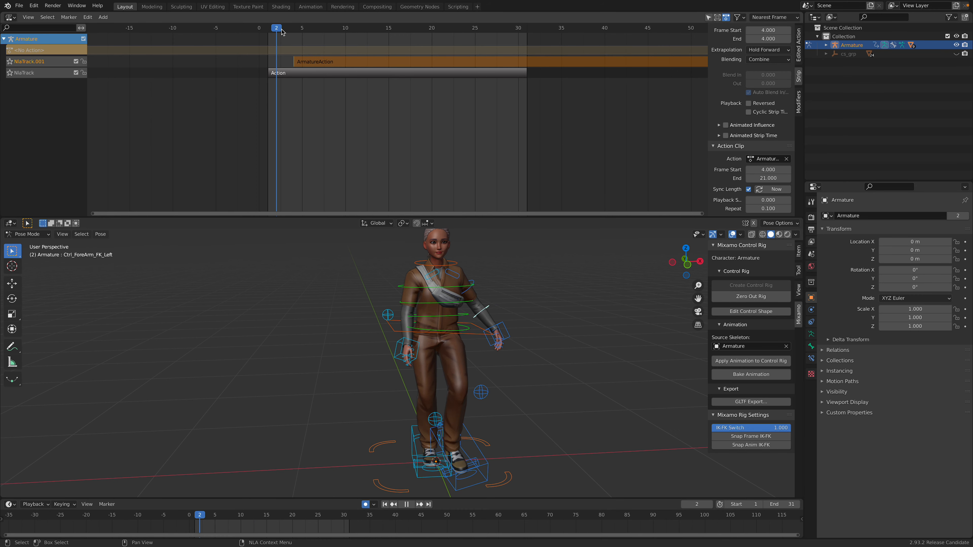
pyautogui.press('Escape')
pyautogui.press('Left')
# Step: Reopen the recent file girl_walk_002.blend without saving the current changes
pyautogui.click(19, 5)
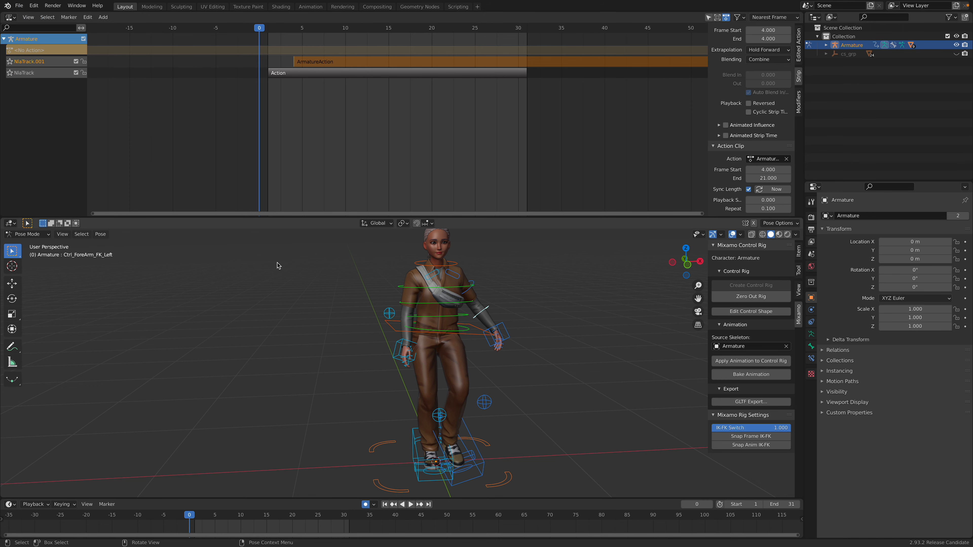
pyautogui.click(19, 5)
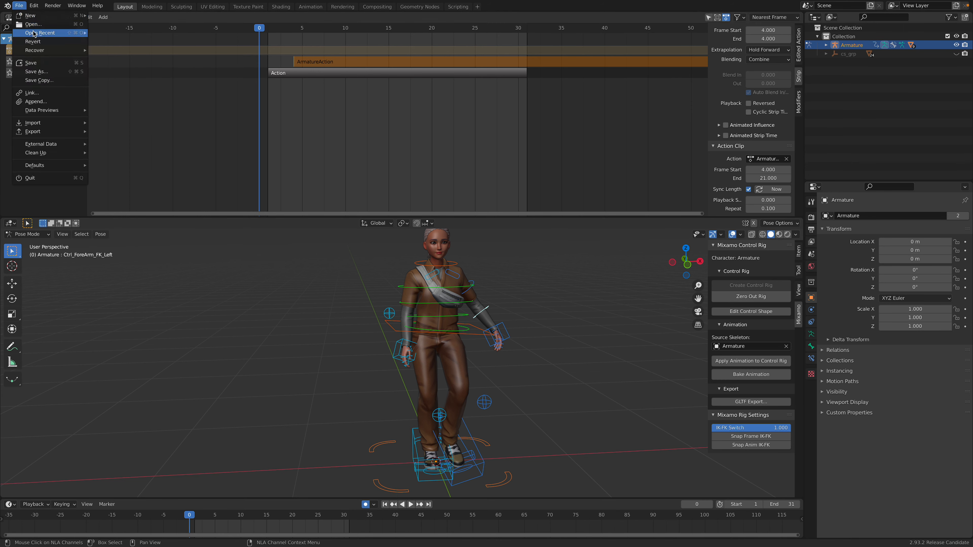
pyautogui.moveTo(75, 34)
pyautogui.click(115, 50)
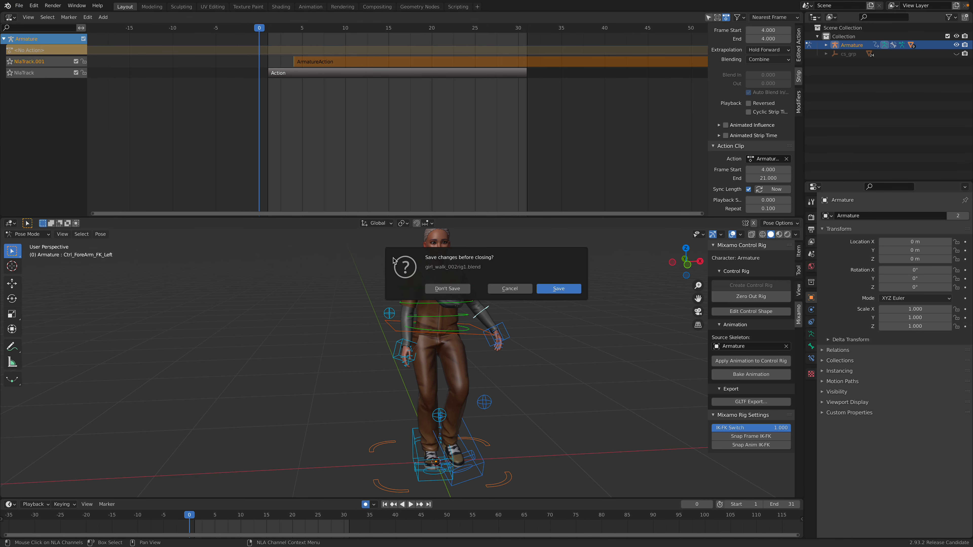
pyautogui.click(454, 291)
# Step: Select the avatar's armature, switch it to Pose Mode and delete all its walk keyframes
pyautogui.moveTo(496, 267); pyautogui.dragTo(547, 265, button='middle')
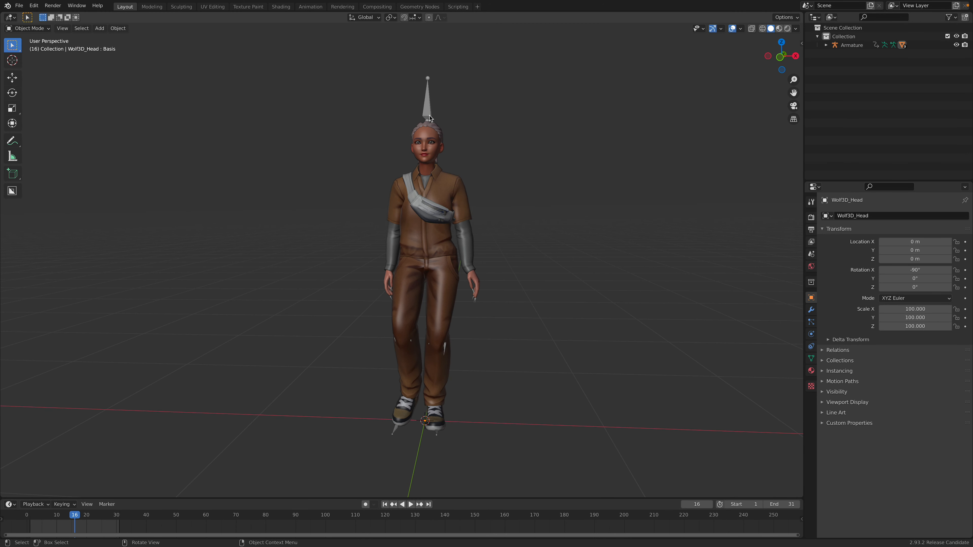
pyautogui.click(428, 102)
pyautogui.moveTo(182, 517); pyautogui.dragTo(507, 519, button='middle')
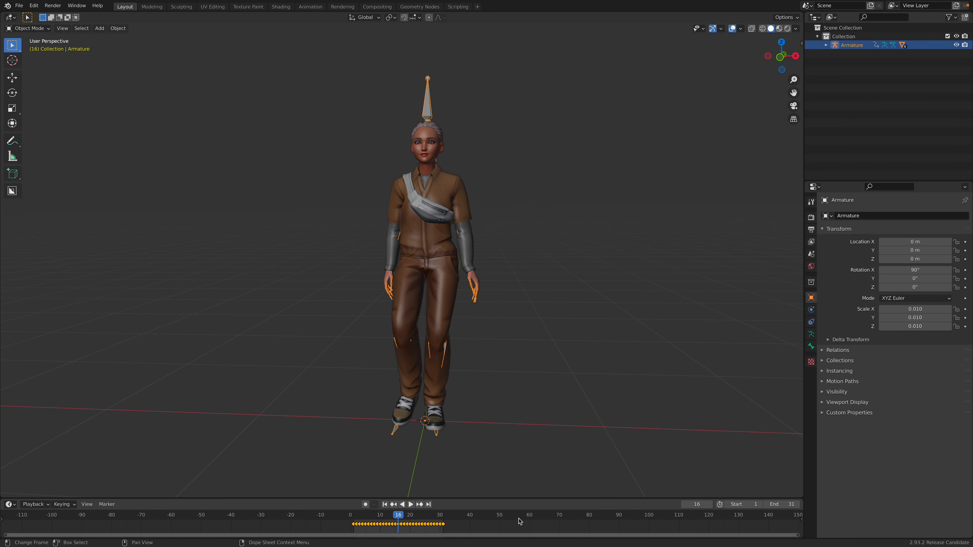
pyautogui.scroll(2, 463, 161)
pyautogui.click(46, 29)
pyautogui.click(23, 55)
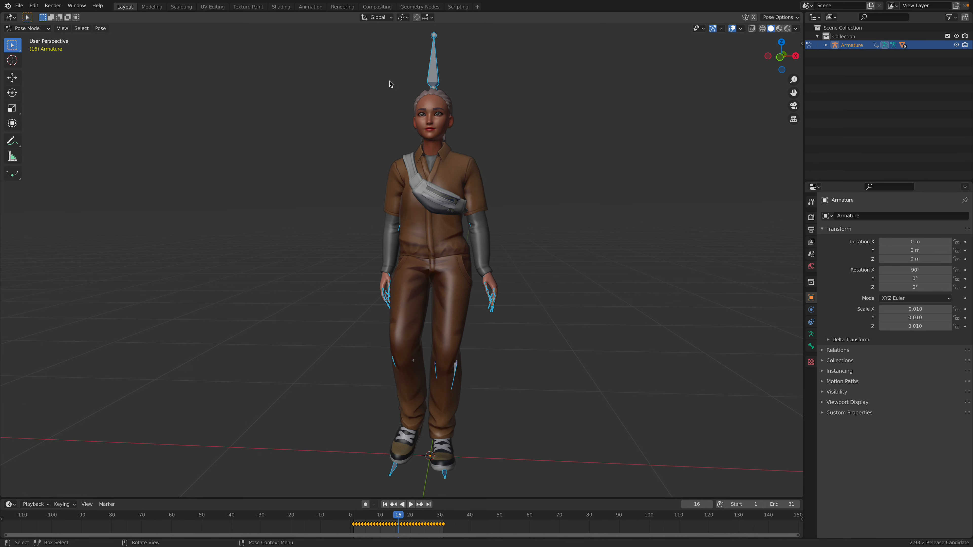
pyautogui.press('x')
pyautogui.click(388, 519)
# Step: Clear the location and rotation of all the pose bones, and return the armature to Object Mode
pyautogui.moveTo(431, 79); pyautogui.dragTo(420, 80, button='middle')
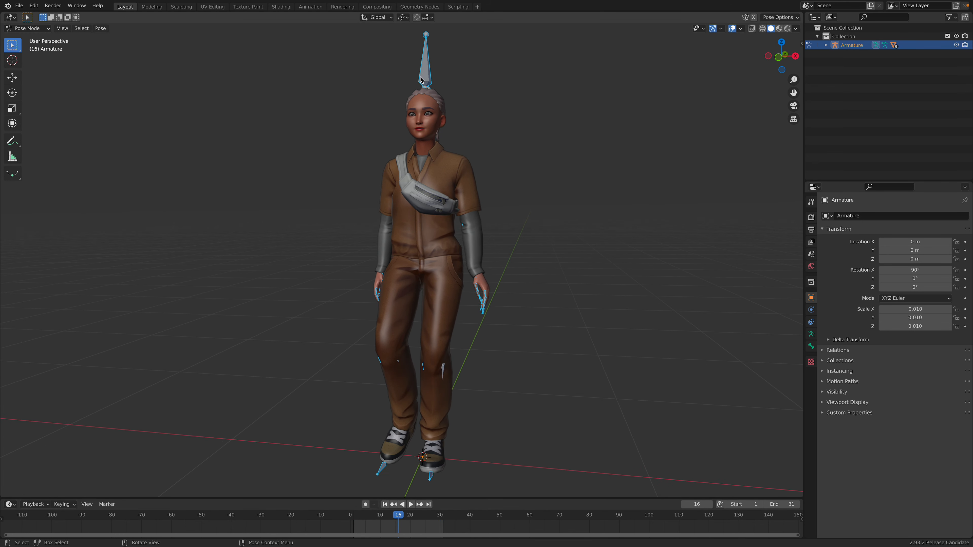
pyautogui.click(430, 83)
pyautogui.scroll(-2, 428, 85)
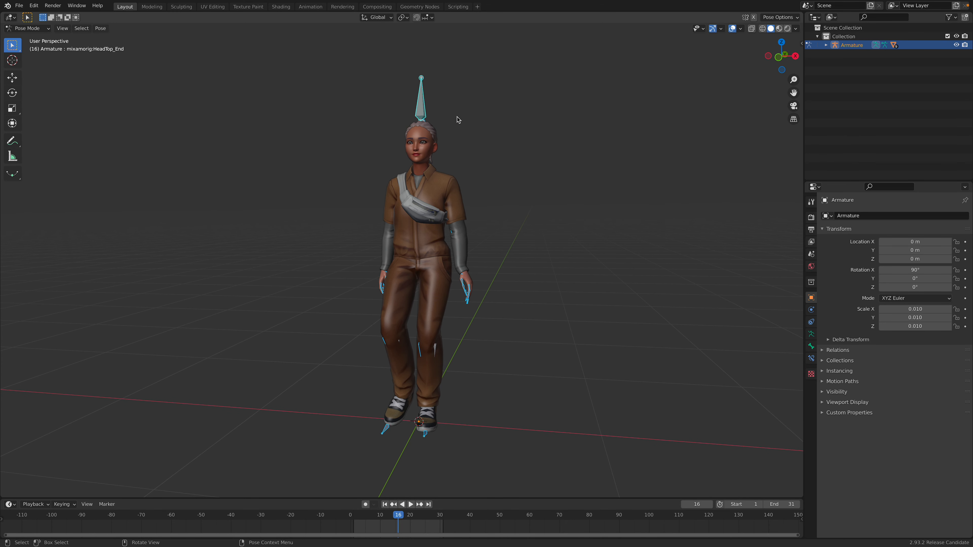
pyautogui.moveTo(458, 119); pyautogui.dragTo(474, 142, button='middle')
pyautogui.hotkey('alt', 'g')
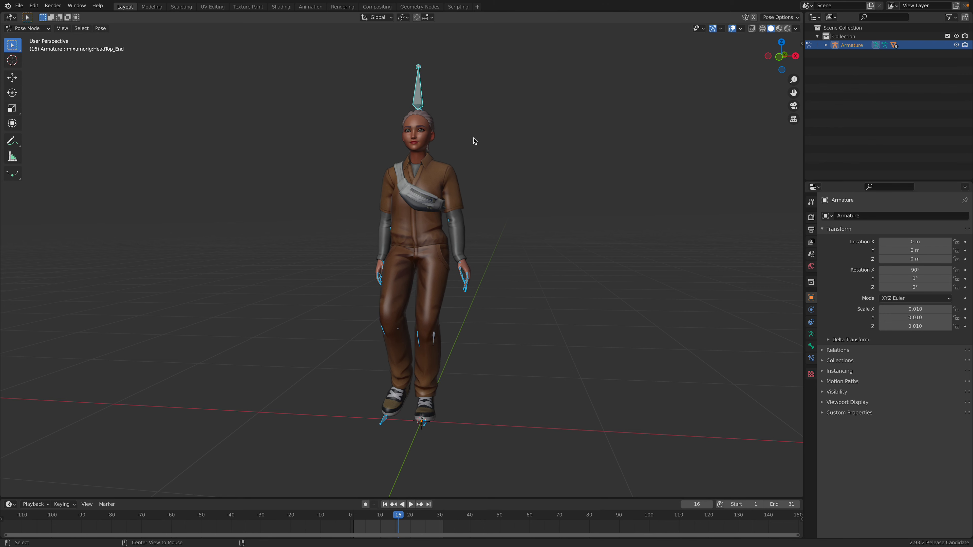
pyautogui.hotkey('alt', 'r')
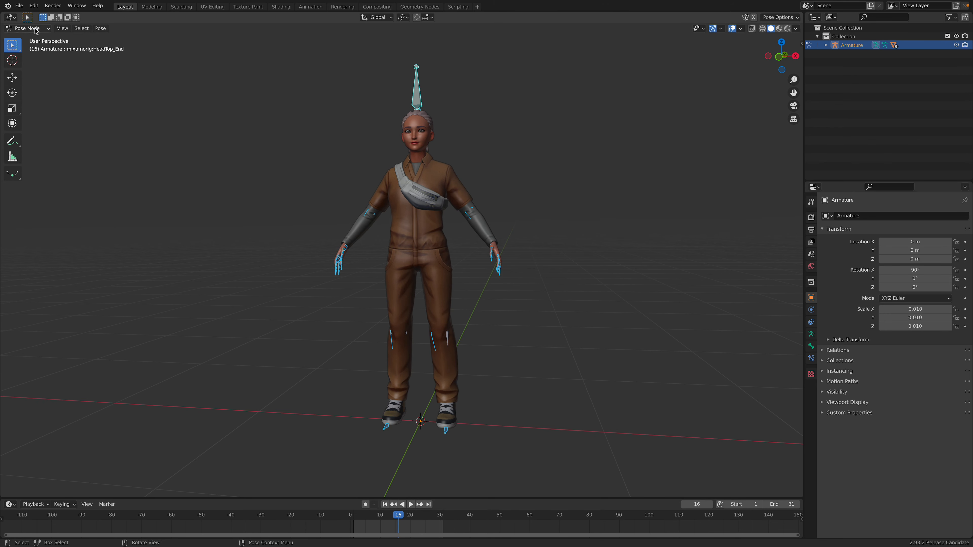
pyautogui.click(27, 29)
pyautogui.click(35, 38)
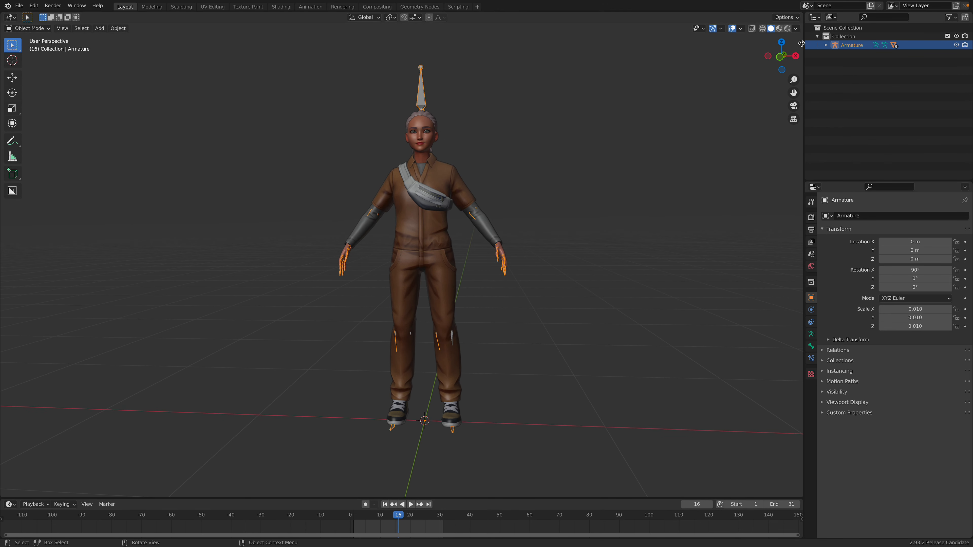
# Step: Create a Mixamo control rig with Armature as source skeleton and Apply Animation, IK Arms and IK Legs enabled
pyautogui.press('n')
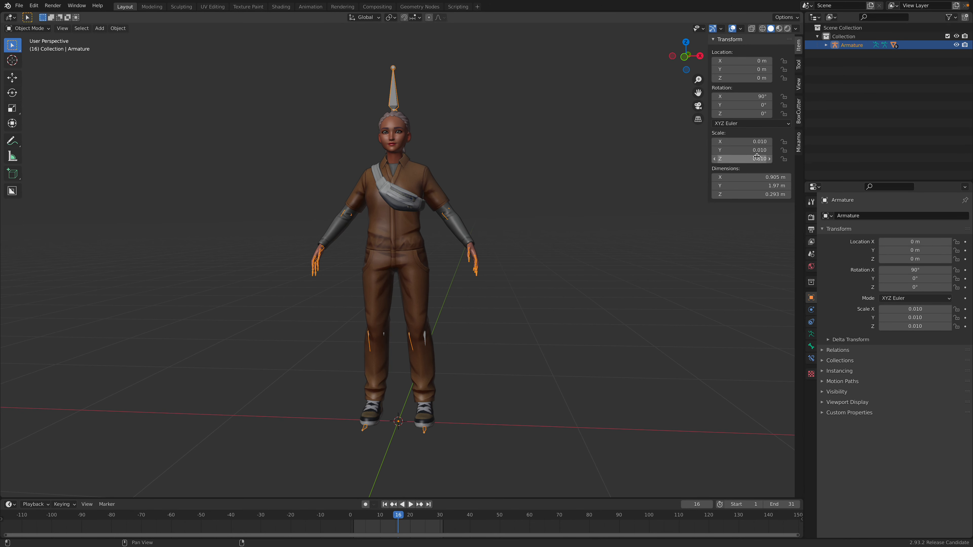
pyautogui.click(798, 143)
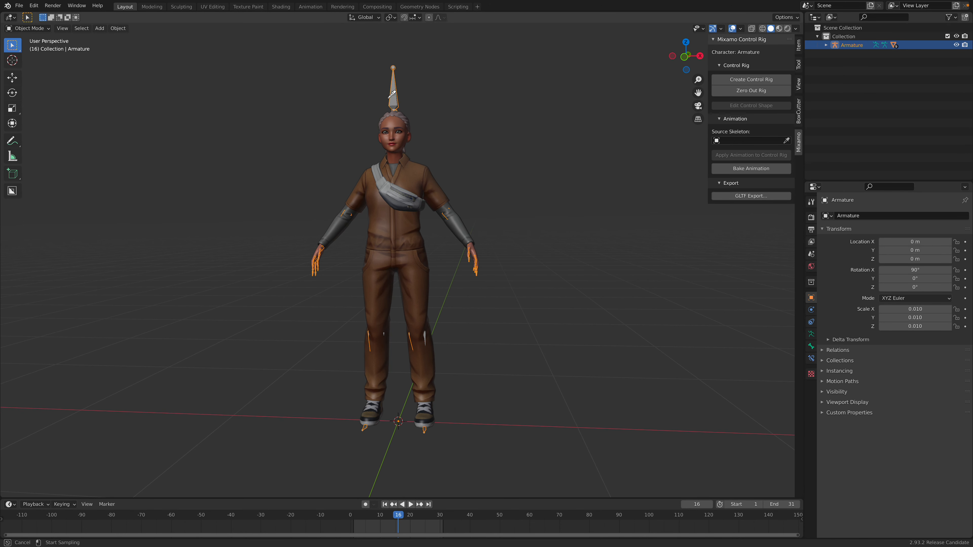
pyautogui.click(750, 79)
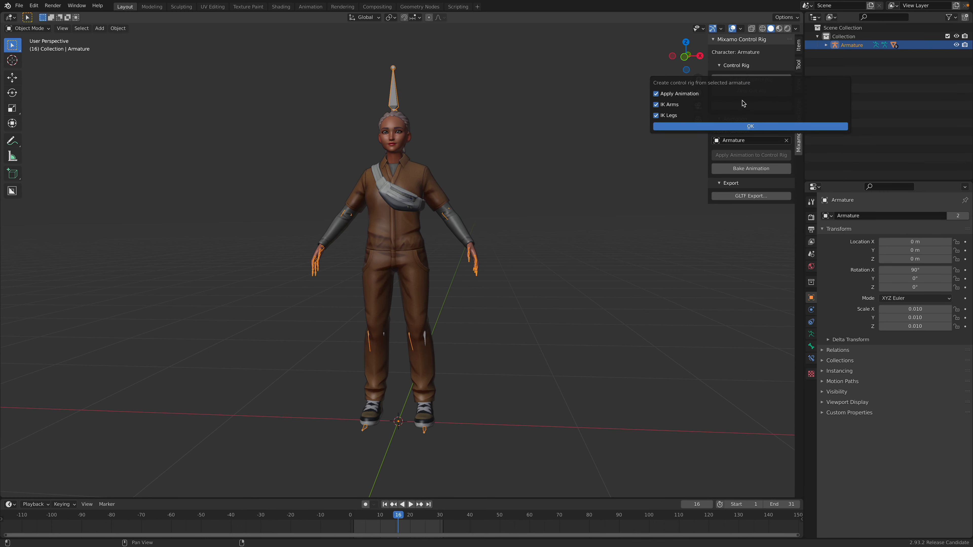
pyautogui.click(732, 127)
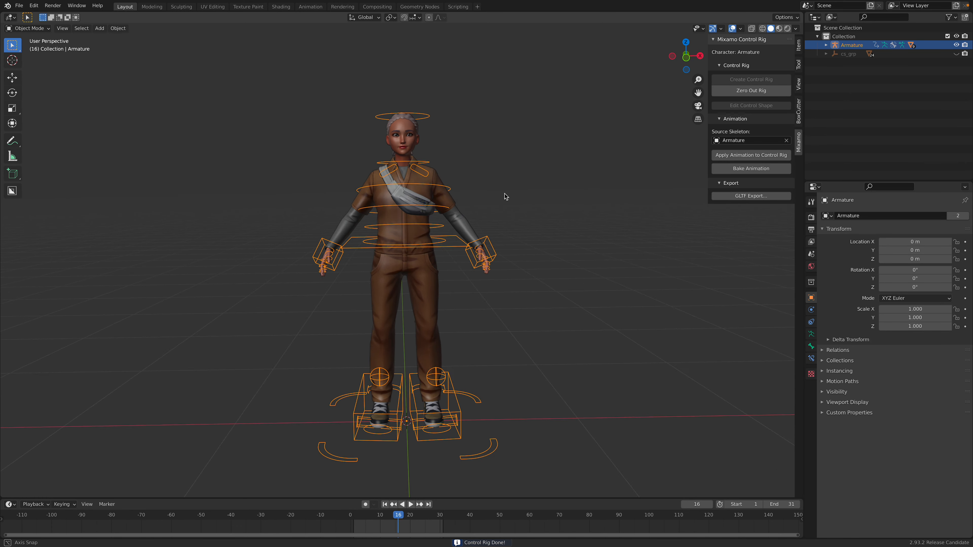
pyautogui.click(420, 124)
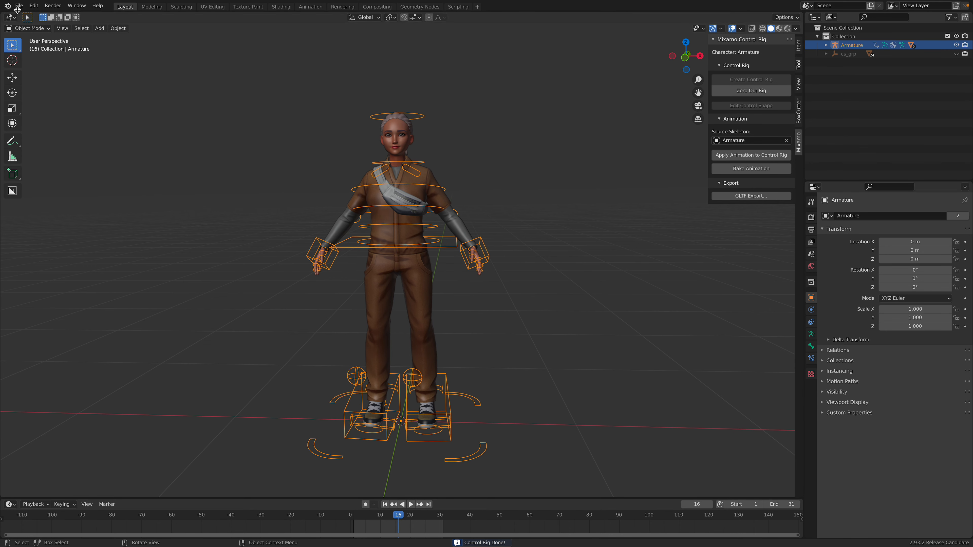
# Step: Save the rigged scene as a new file named girl_walk_004.blend
pyautogui.click(18, 5)
pyautogui.click(27, 72)
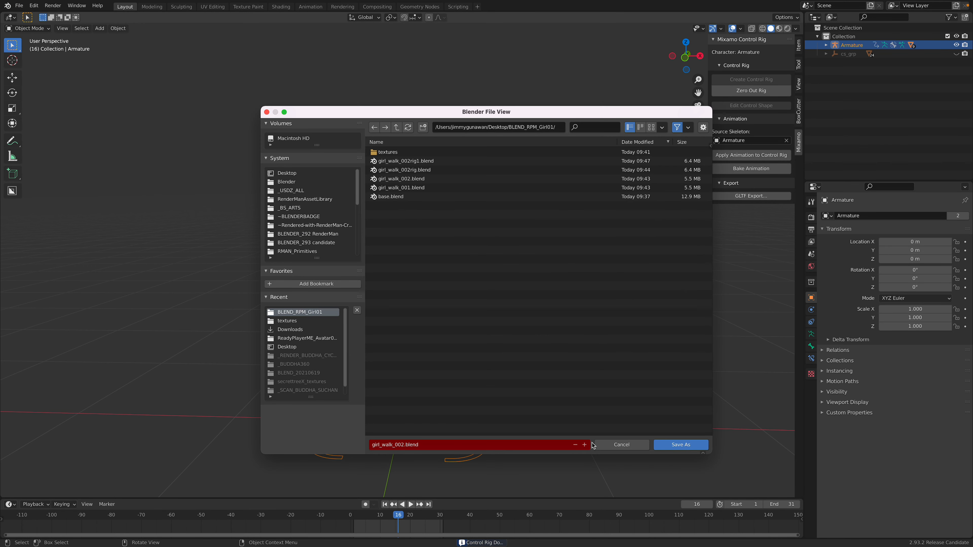
pyautogui.click(665, 444)
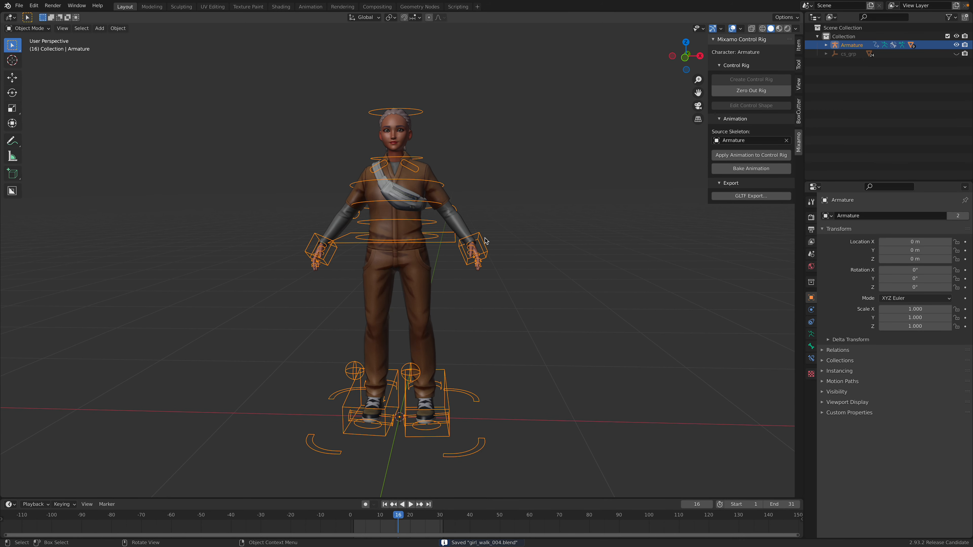
# Step: Select the avatar's armature and switch it to Pose Mode to expose its control bones
pyautogui.click(11, 8)
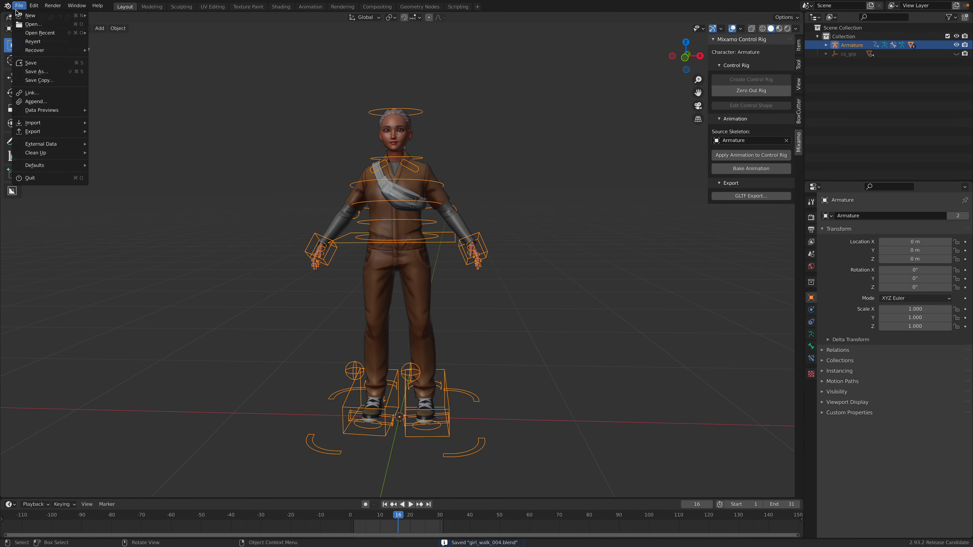
pyautogui.click(329, 149)
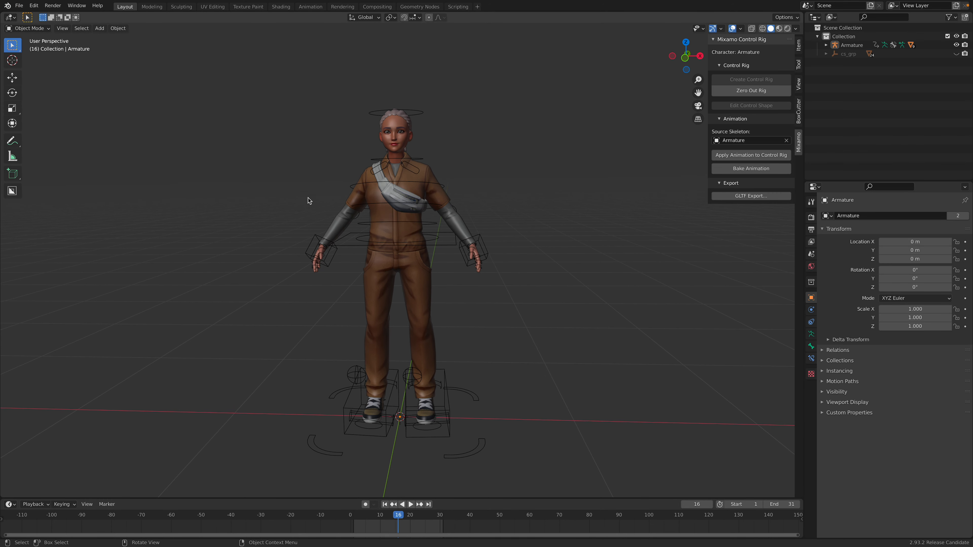
pyautogui.click(370, 143)
pyautogui.click(24, 30)
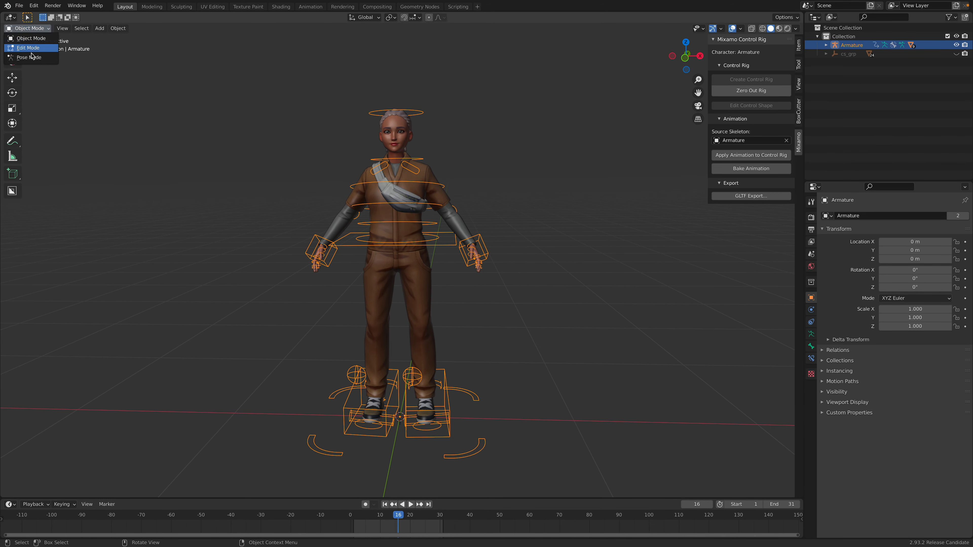
pyautogui.click(30, 58)
pyautogui.keyDown('shift'); pyautogui.moveTo(431, 155); pyautogui.dragTo(426, 123, button='middle'); pyautogui.keyUp('shift')
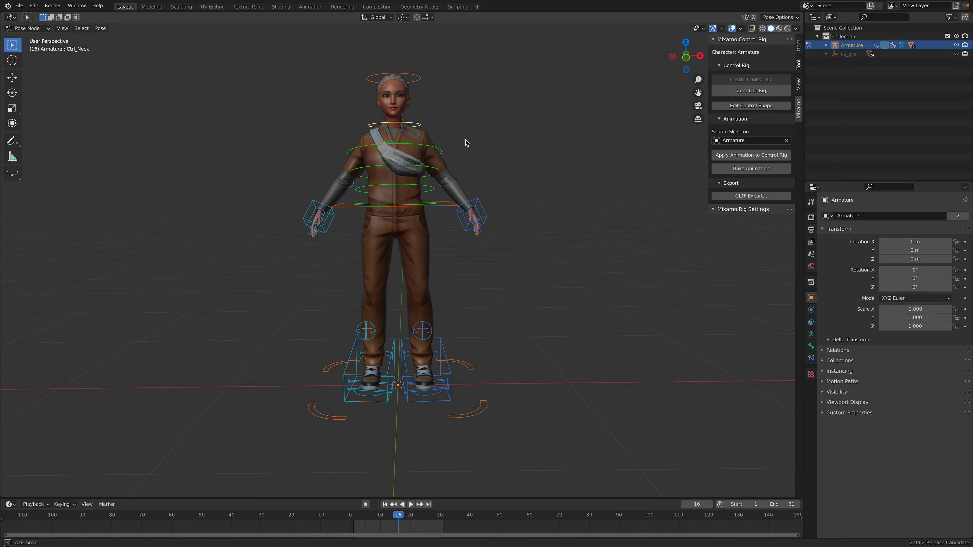
pyautogui.moveTo(465, 141)
pyautogui.mouseDown(button='middle')
pyautogui.moveTo(307, 153)
pyautogui.moveTo(445, 149)
pyautogui.mouseUp(button='middle')
# Step: View the rigged avatar in wireframe shading, select a spine control ring, and return the viewport to solid shading
pyautogui.press('z')
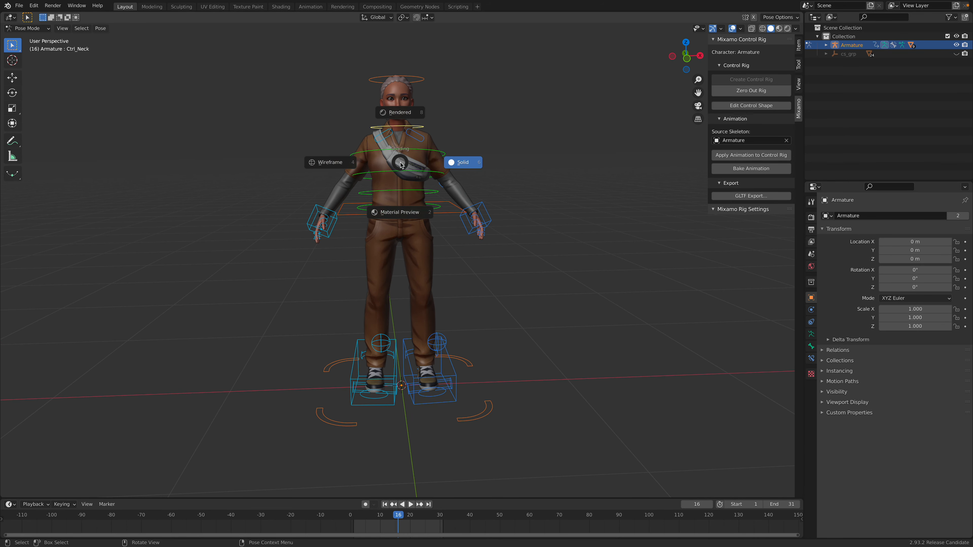
pyautogui.click(349, 161)
pyautogui.press('z')
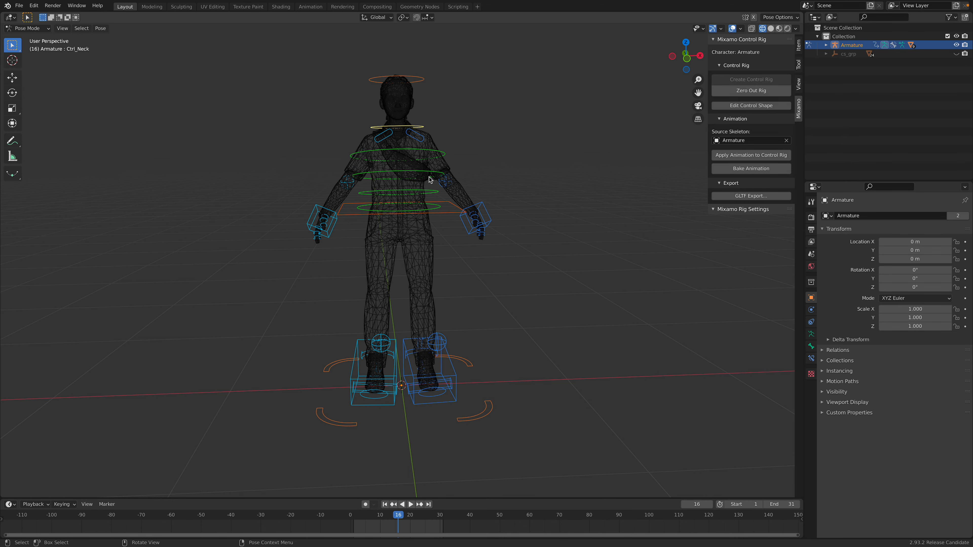
pyautogui.click(373, 177)
pyautogui.moveTo(396, 177)
pyautogui.mouseDown(button='middle')
pyautogui.moveTo(441, 165)
pyautogui.moveTo(427, 123)
pyautogui.moveTo(455, 170)
pyautogui.mouseUp(button='middle')
pyautogui.scroll(2, 403, 181)
pyautogui.press('z')
pyautogui.click(475, 183)
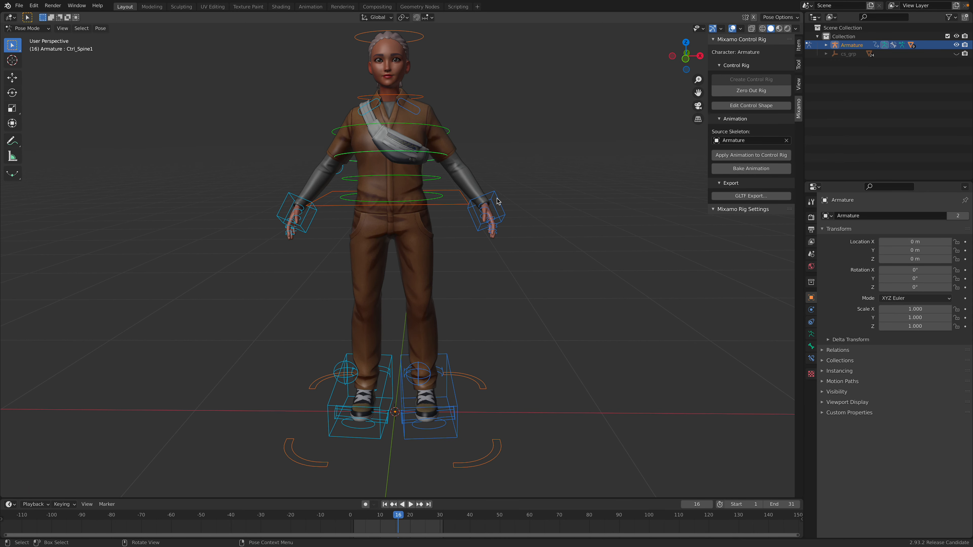
# Step: Switch both arms from IK to FK by setting the hand controls' IK-FK Switch to 1.000
pyautogui.click(497, 200)
pyautogui.moveTo(722, 223); pyautogui.dragTo(781, 224)
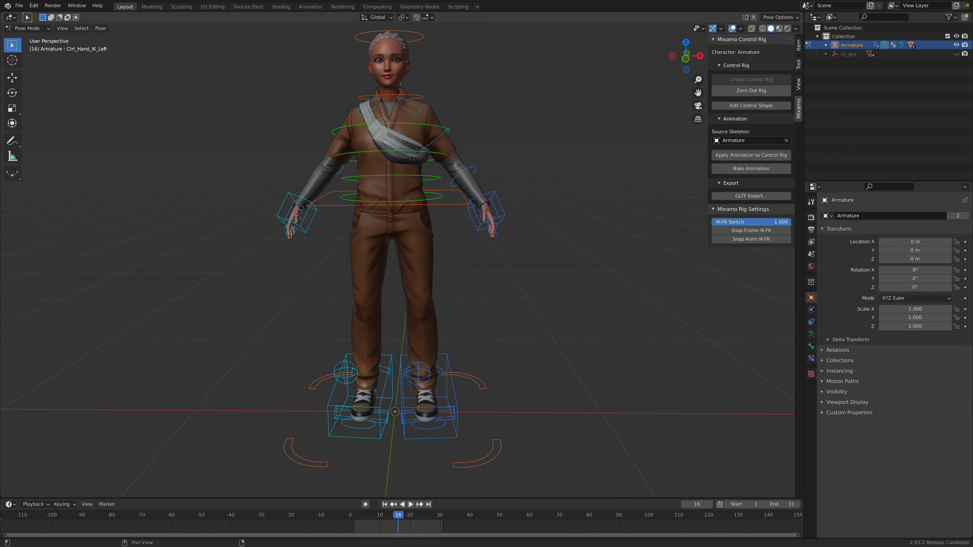
pyautogui.click(292, 196)
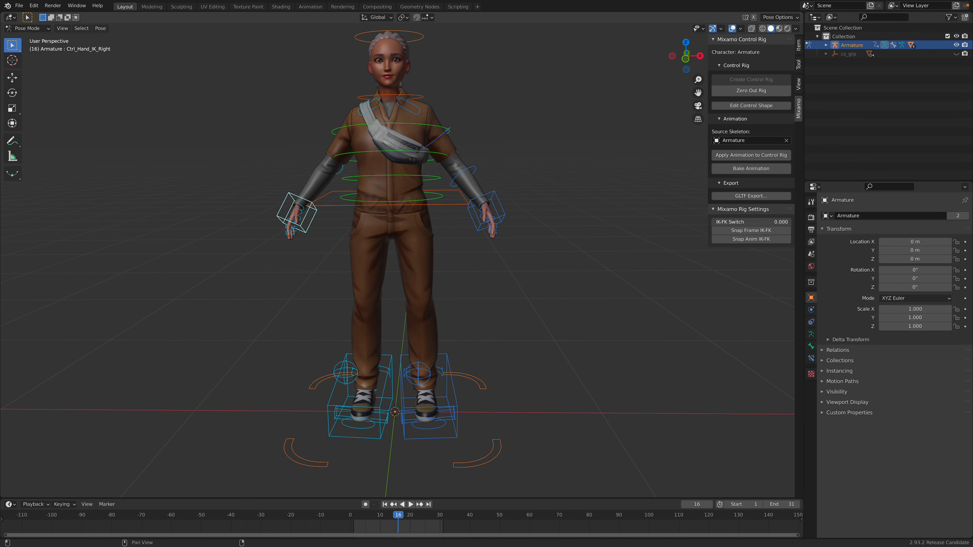
pyautogui.moveTo(535, 204); pyautogui.dragTo(453, 170, button='middle')
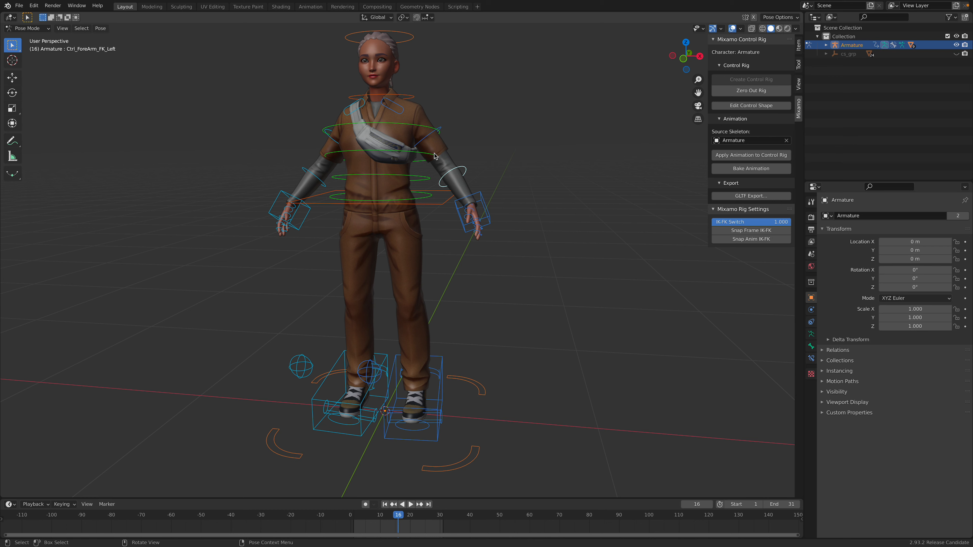
# Step: Edit the control shape of the left forearm FK control, scale it up slightly and apply it
pyautogui.click(746, 106)
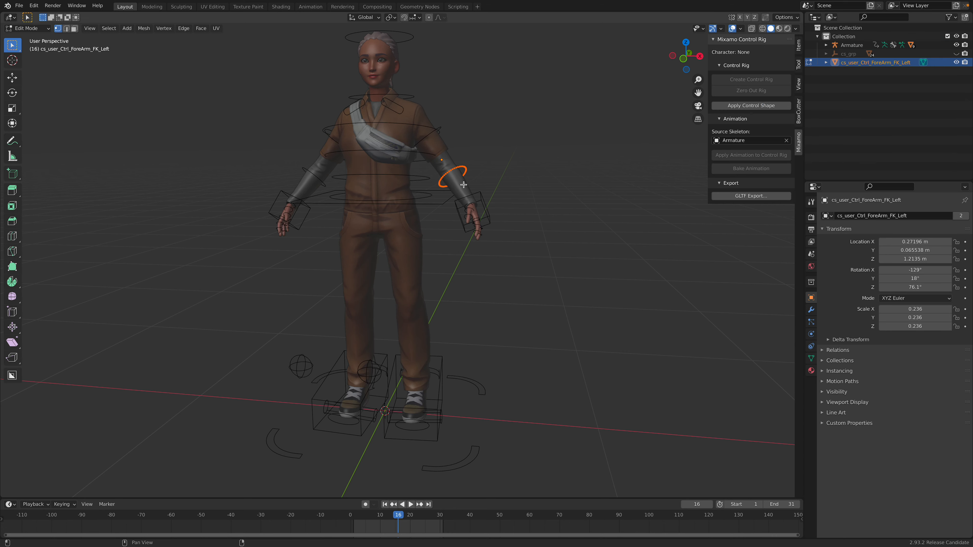
pyautogui.press('s')
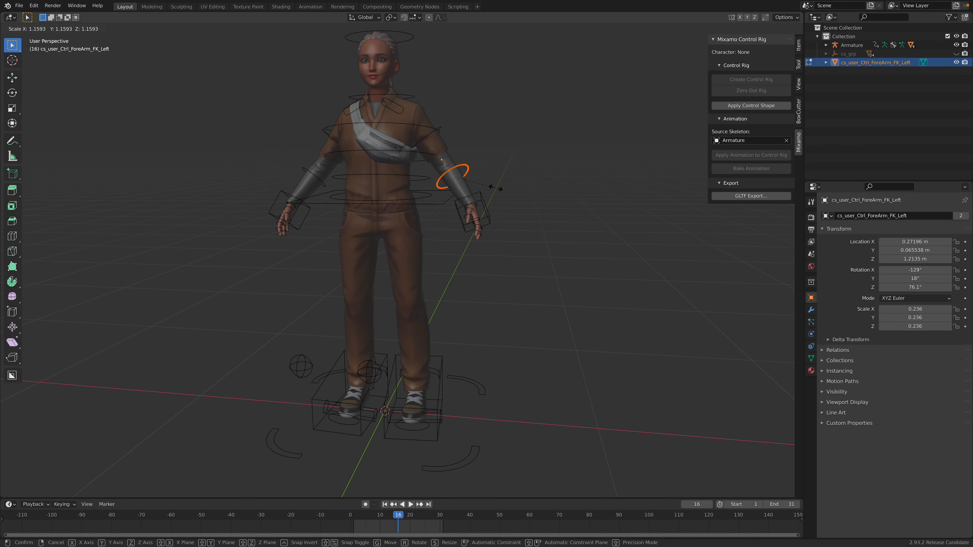
pyautogui.click(489, 188)
pyautogui.click(750, 105)
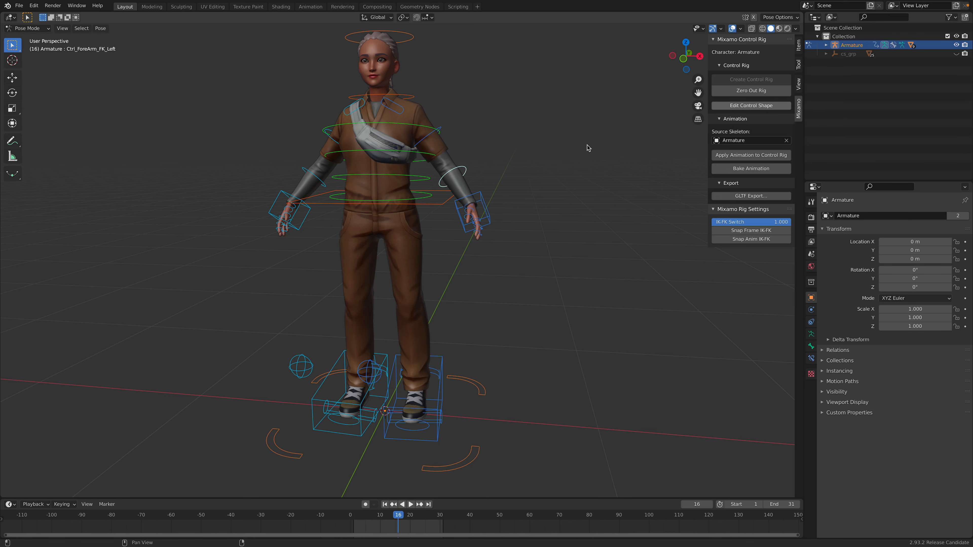
# Step: Rotate the left hand FK control so the hand bends outward at the wrist
pyautogui.click(492, 208)
pyautogui.moveTo(492, 209); pyautogui.dragTo(496, 234, button='middle')
pyautogui.scroll(-2, 495, 230)
pyautogui.press('r')
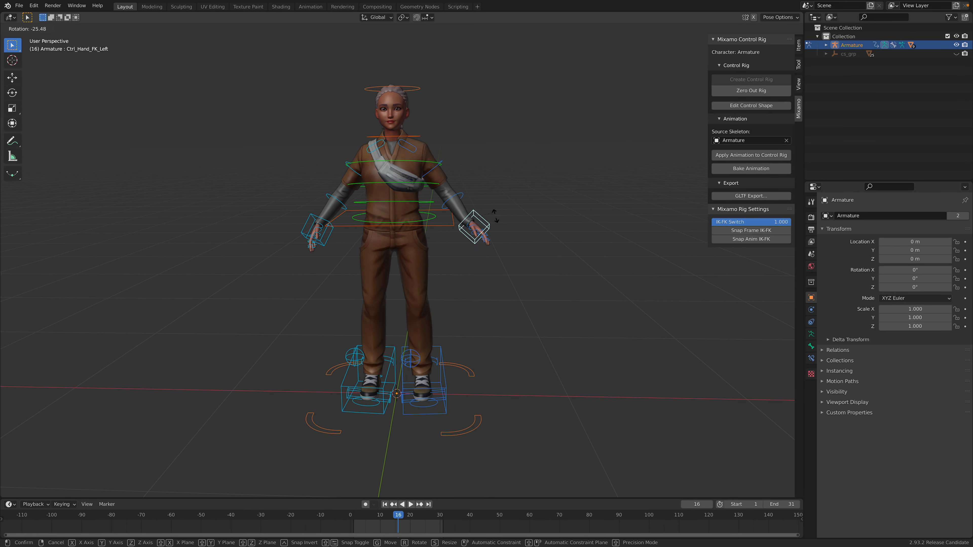
pyautogui.click(499, 201)
# Step: Rotate the left forearm and upper arm FK controls to raise the bent arm to chest height
pyautogui.click(464, 198)
pyautogui.press('r')
pyautogui.click(479, 178)
pyautogui.moveTo(479, 178); pyautogui.dragTo(425, 139, button='middle')
pyautogui.click(378, 158)
pyautogui.press('r')
pyautogui.click(379, 164)
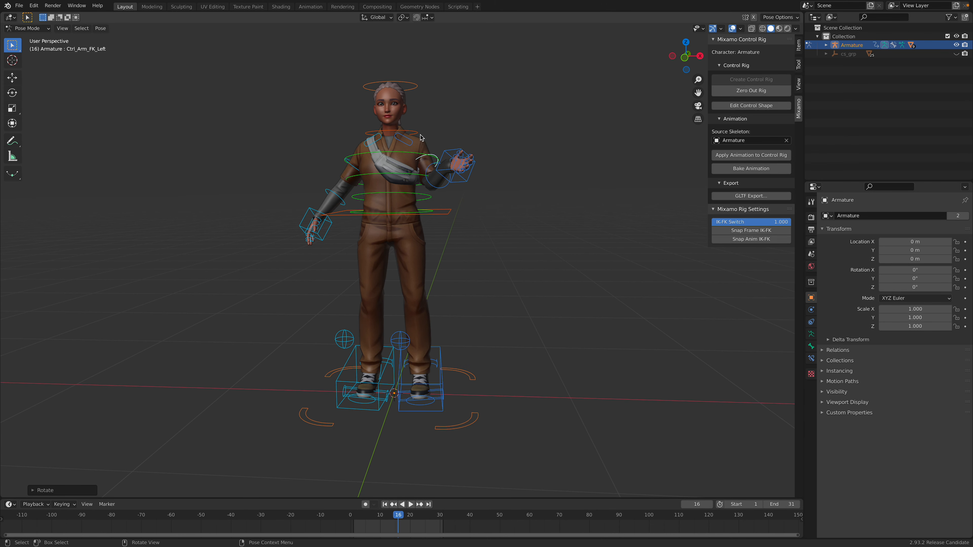
# Step: Rotate the head control and the neck control to tilt the avatar's head sideways
pyautogui.click(419, 134)
pyautogui.click(417, 87)
pyautogui.press('r')
pyautogui.click(422, 137)
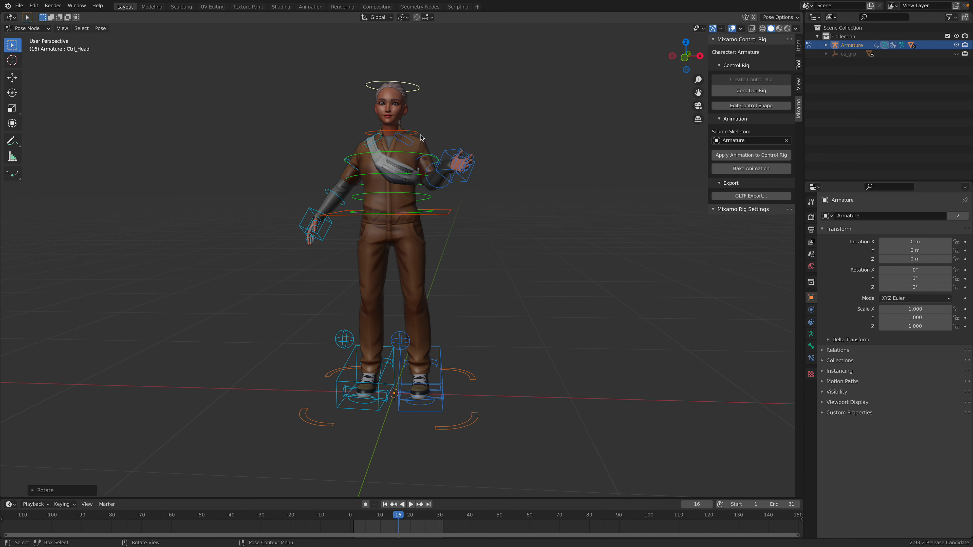
pyautogui.click(418, 135)
pyautogui.press('r')
pyautogui.click(418, 138)
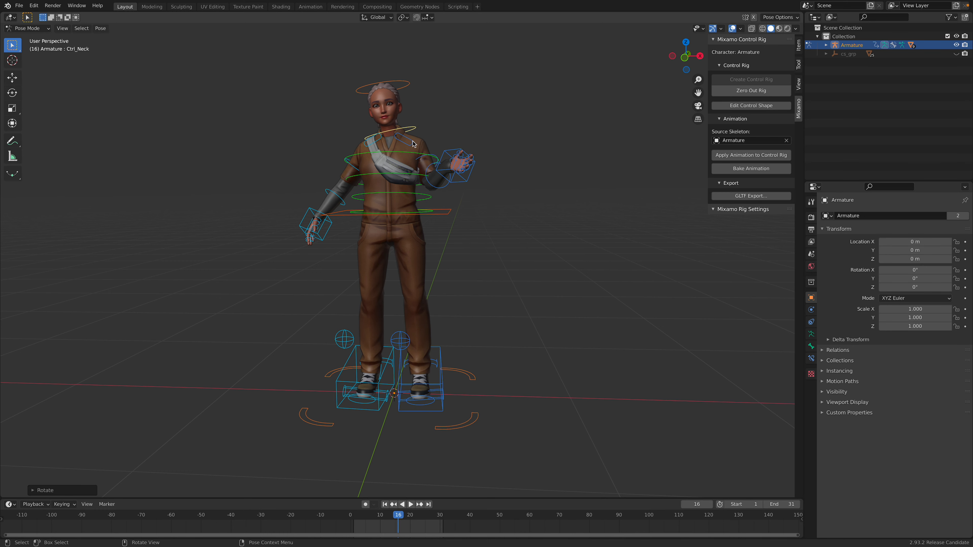
# Step: Rotate the left and right shoulder controls slightly
pyautogui.click(405, 138)
pyautogui.press('r')
pyautogui.click(389, 150)
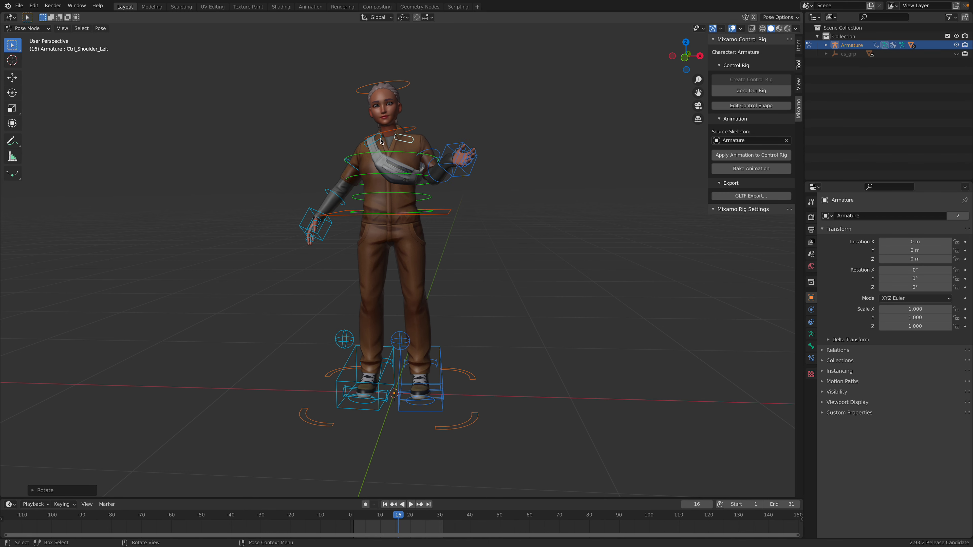
pyautogui.click(381, 141)
pyautogui.press('r')
pyautogui.click(408, 153)
pyautogui.moveTo(408, 154); pyautogui.dragTo(427, 181, button='middle')
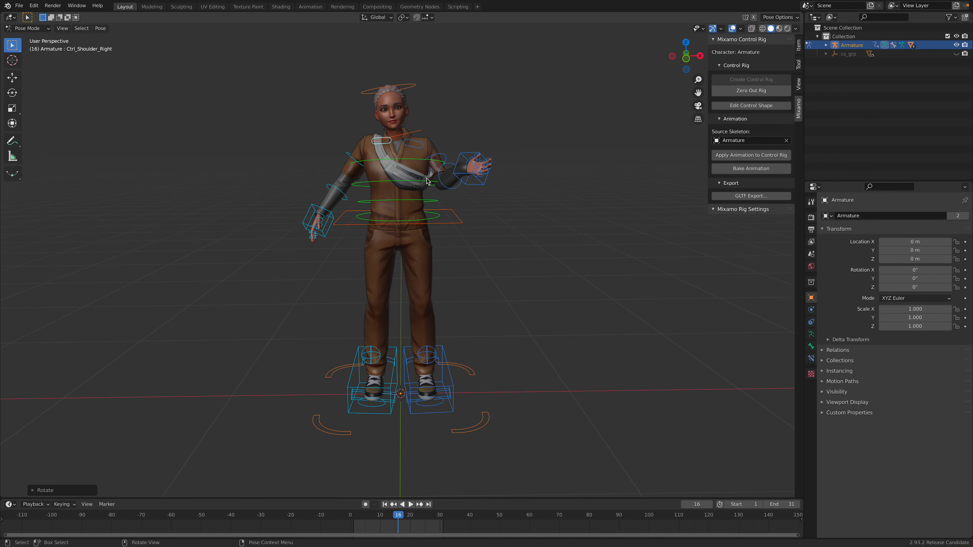
# Step: Rotate the Ctrl_Spine1 control freely in trackball mode to twist the avatar's upper body
pyautogui.click(428, 180)
pyautogui.press('r')
pyautogui.press('r')
pyautogui.click(428, 206)
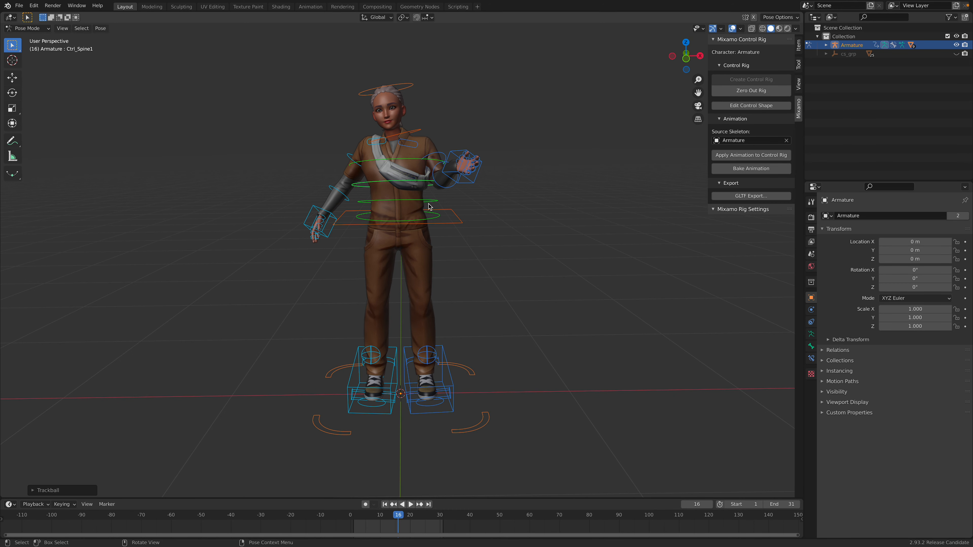
# Step: Move and rotate the hips control to shift and lean the body over the planted feet
pyautogui.click(455, 215)
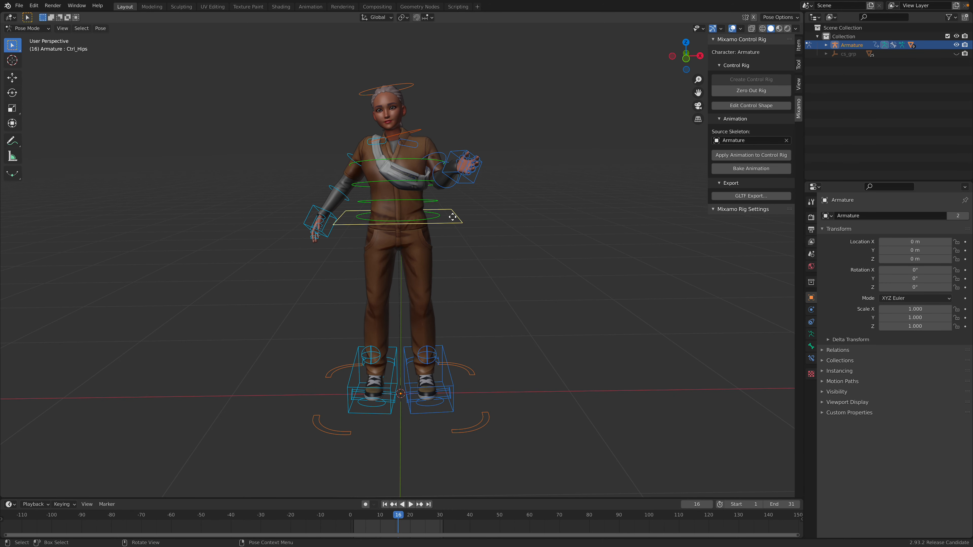
pyautogui.press('g')
pyautogui.click(427, 229)
pyautogui.click(424, 244)
pyautogui.press('g')
pyautogui.click(457, 241)
pyautogui.moveTo(457, 241); pyautogui.dragTo(421, 237, button='middle')
pyautogui.press('g')
pyautogui.click(416, 242)
pyautogui.press('g')
pyautogui.click(440, 243)
pyautogui.press('g')
pyautogui.press('r')
pyautogui.click(417, 230)
# Step: Move the left foot IK control up and outward, and rotate it freely so the knee bends outward
pyautogui.click(445, 366)
pyautogui.moveTo(444, 366); pyautogui.dragTo(488, 314, button='middle')
pyautogui.press('g')
pyautogui.click(500, 337)
pyautogui.press('r')
pyautogui.press('r')
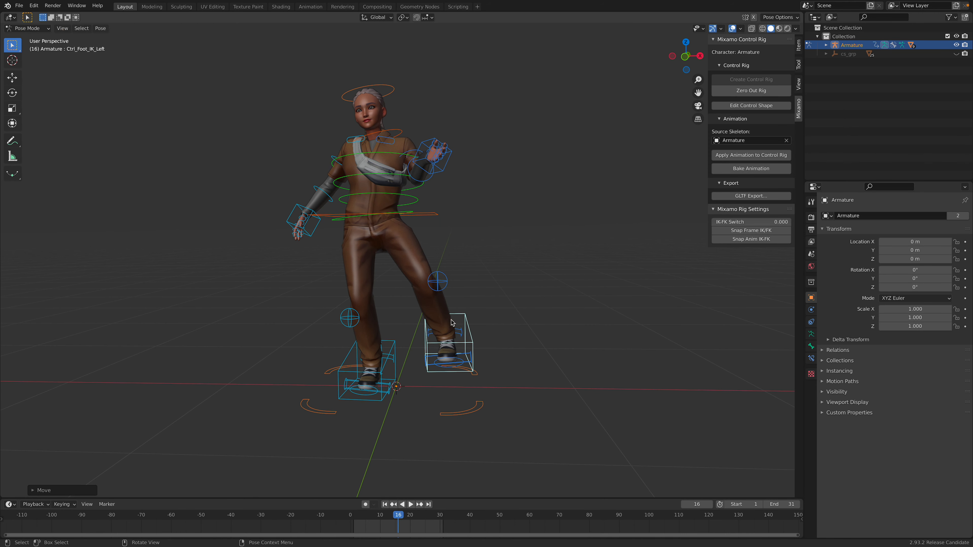
pyautogui.click(291, 238)
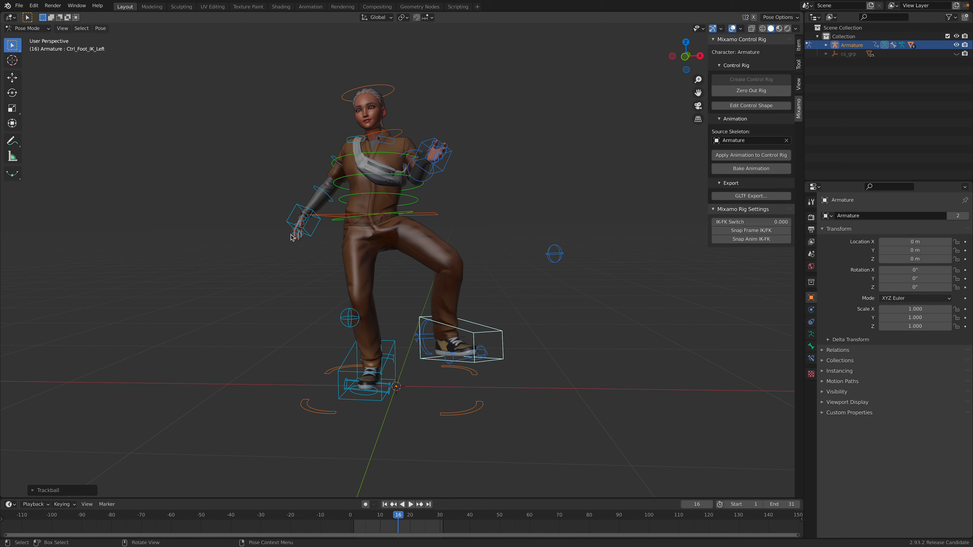
# Step: Rotate the right hand FK control
pyautogui.click(311, 237)
pyautogui.press('r')
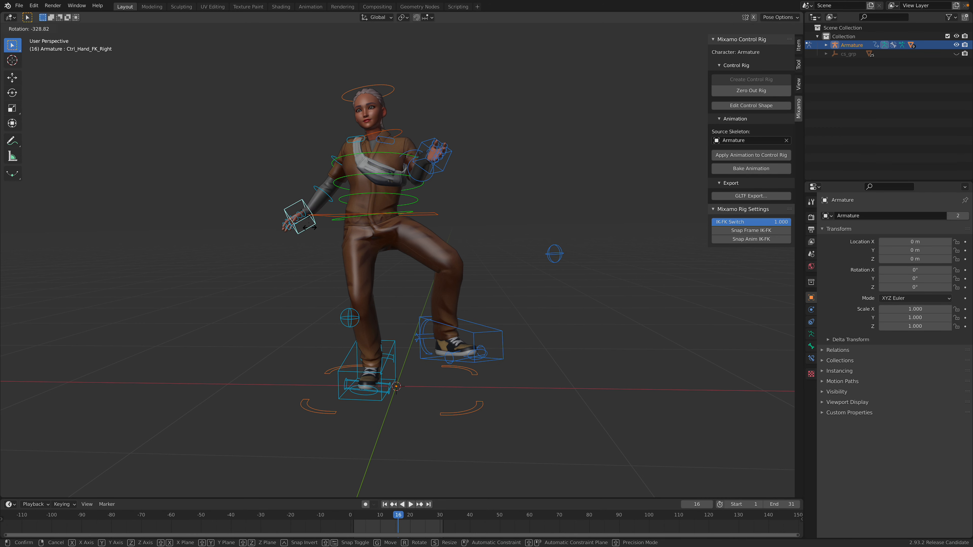
pyautogui.click(321, 235)
# Step: Set the right arm's IK-FK Switch to 0.000 and move the right hand IK control outward from the body
pyautogui.moveTo(781, 221); pyautogui.dragTo(713, 221)
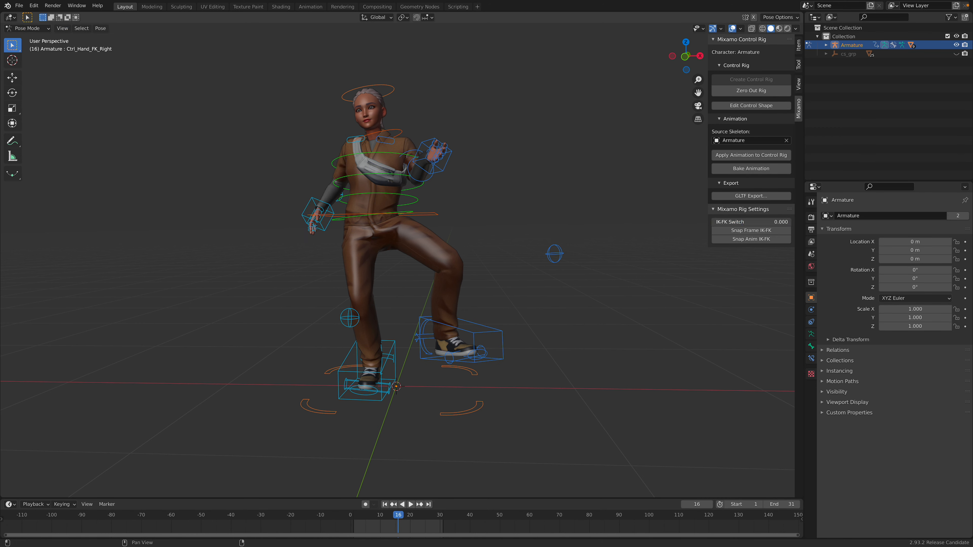
pyautogui.press('r')
pyautogui.click(341, 227)
pyautogui.click(306, 209)
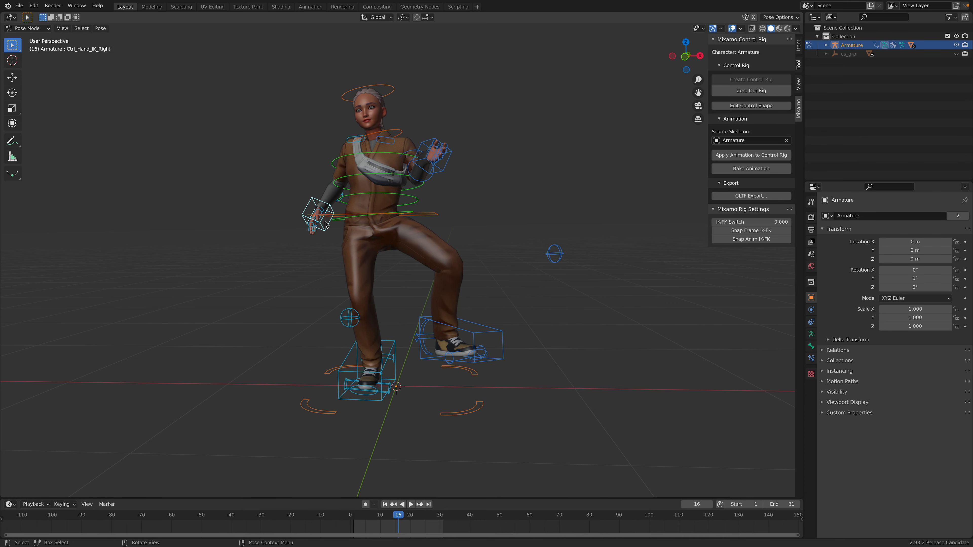
pyautogui.press('g')
pyautogui.click(302, 211)
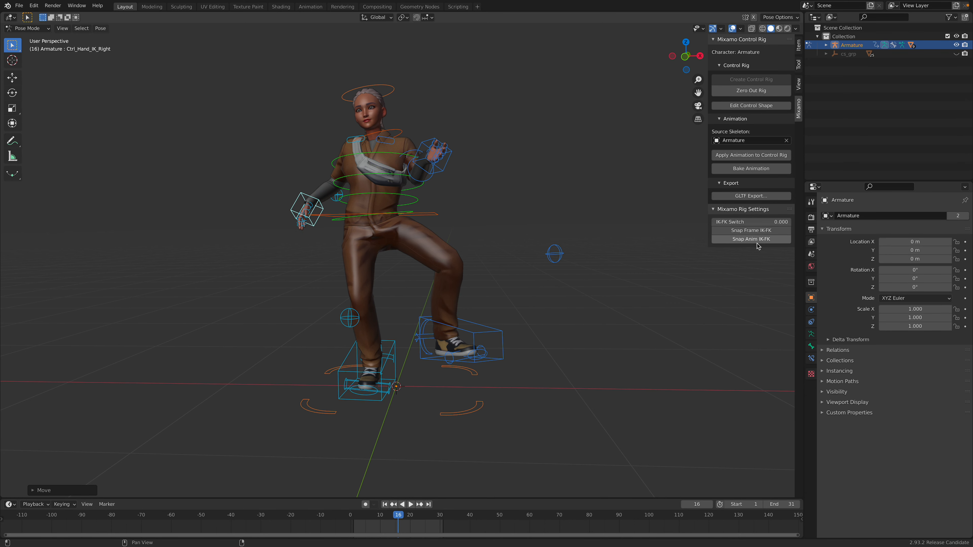
# Step: Rotate the left foot IK control freely so the raised foot points downward
pyautogui.moveTo(448, 263); pyautogui.dragTo(461, 264, button='middle')
pyautogui.click(485, 332)
pyautogui.press('r')
pyautogui.press('r')
pyautogui.click(486, 341)
# Step: Rotate the left foot roll cursor control in trackball mode and try moving it to roll the foot
pyautogui.click(423, 324)
pyautogui.press('r')
pyautogui.press('r')
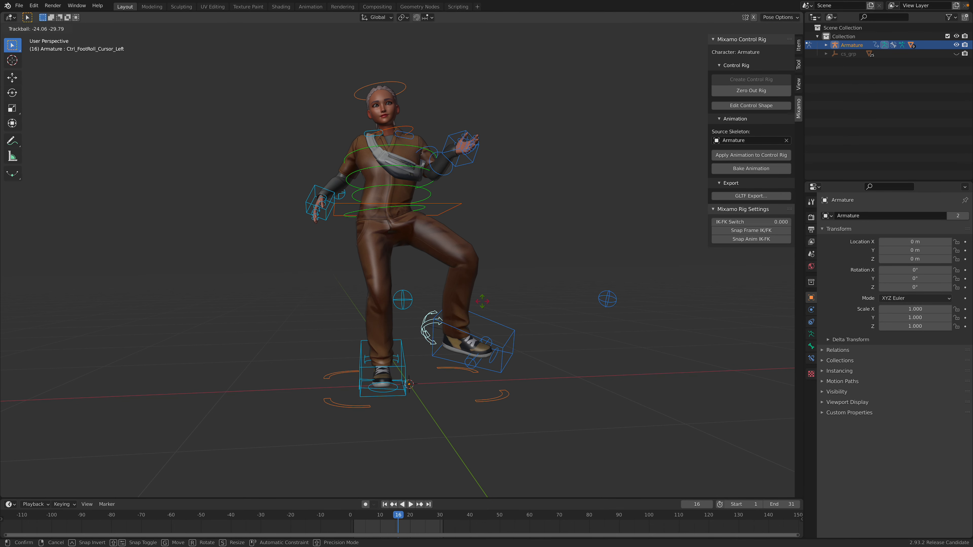
pyautogui.click(526, 353)
pyautogui.press('g')
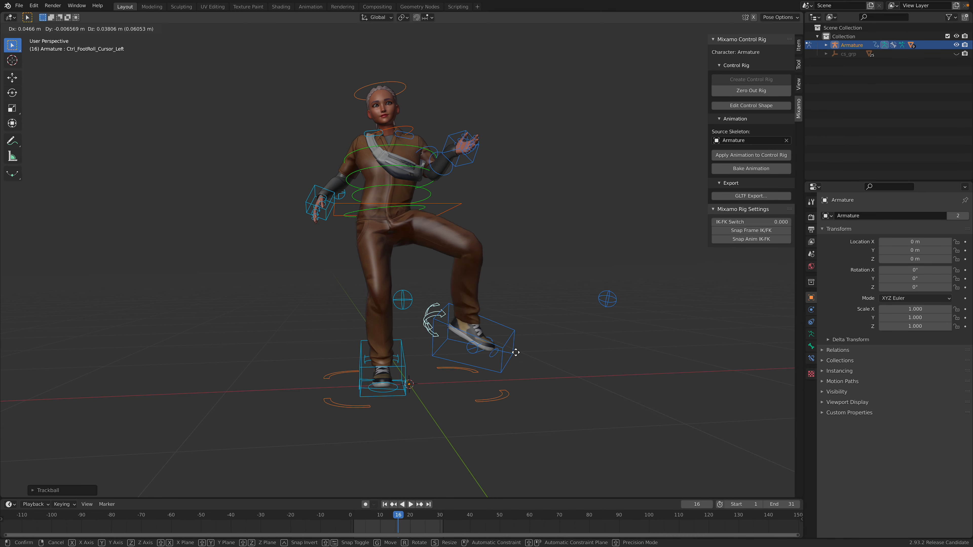
pyautogui.click(494, 343)
# Step: Rotate the left Ctrl_Foot_01 control and the left toe IK control
pyautogui.click(492, 343)
pyautogui.press('r')
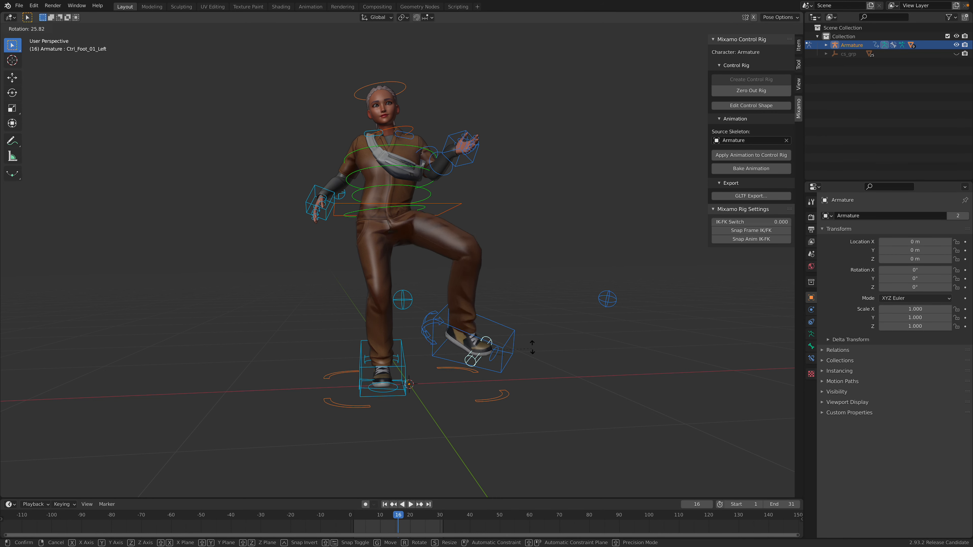
pyautogui.click(534, 349)
pyautogui.click(497, 352)
pyautogui.press('r')
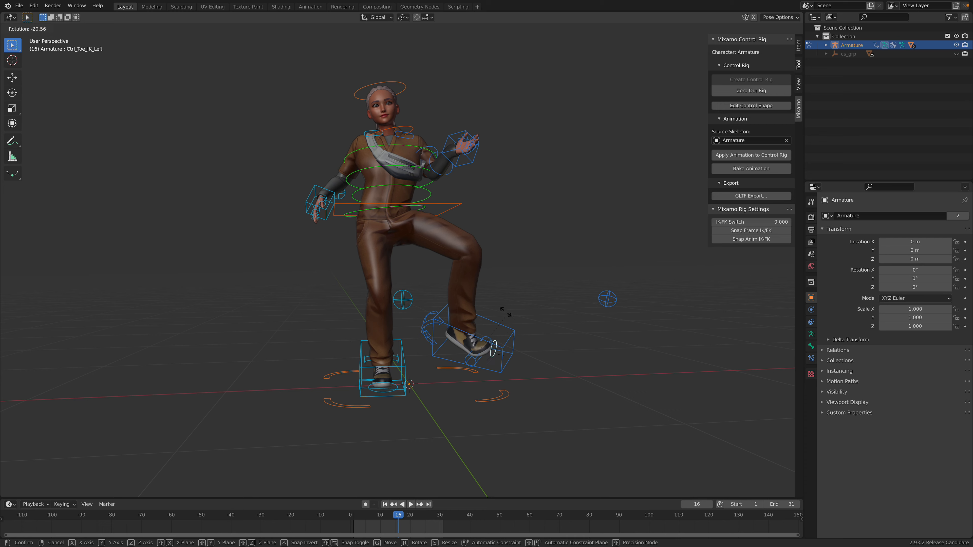
pyautogui.click(524, 333)
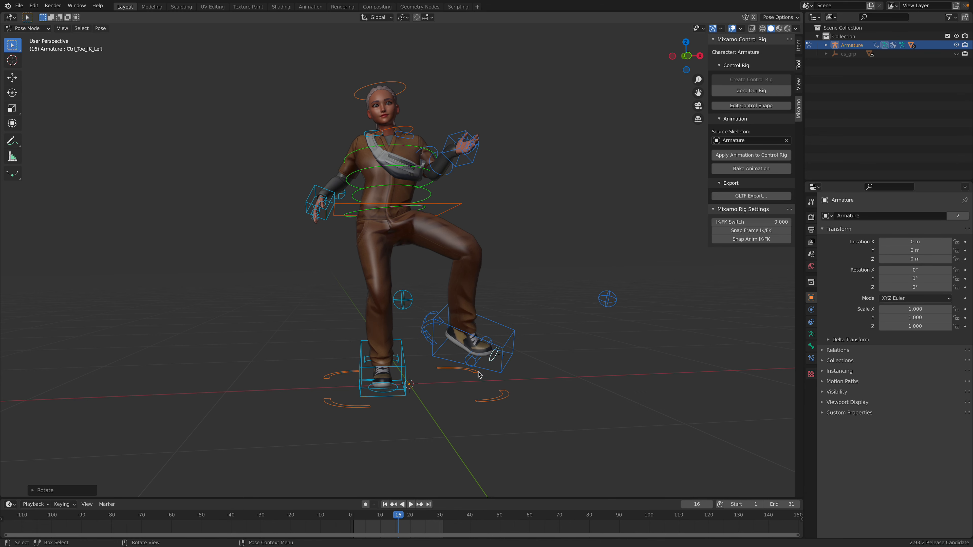
# Step: Scale the whole character with the Ctrl_Master control around its feet
pyautogui.click(478, 372)
pyautogui.moveTo(496, 375); pyautogui.dragTo(482, 370, button='middle')
pyautogui.press('s')
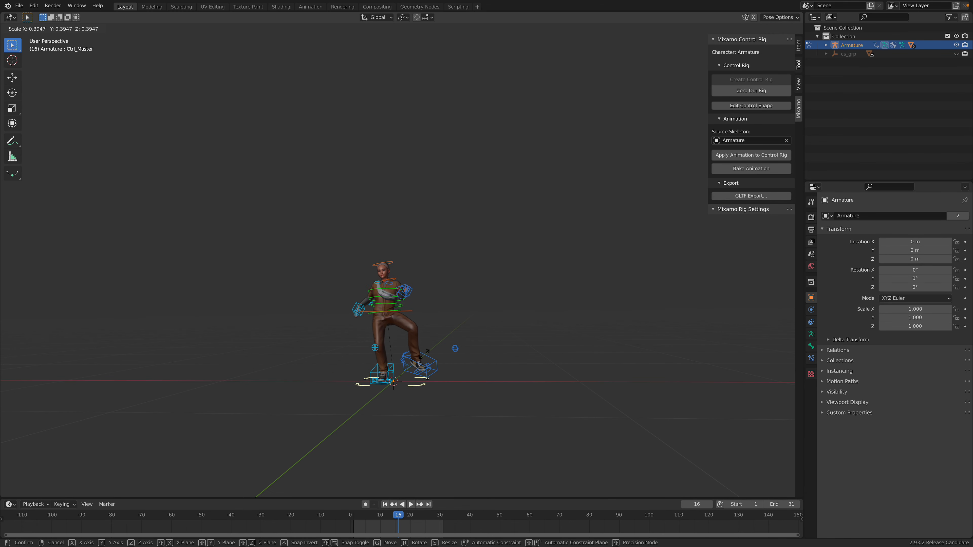
pyautogui.click(478, 307)
pyautogui.moveTo(478, 307); pyautogui.dragTo(480, 321, button='middle')
pyautogui.scroll(5, 433, 225)
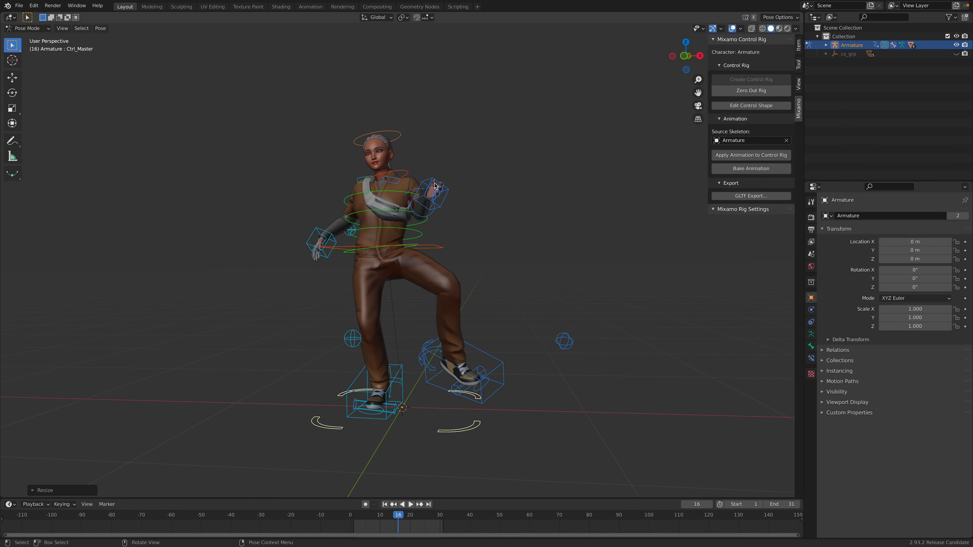
# Step: Return the armature to Object Mode and select the Wolf3D_Head mesh
pyautogui.scroll(3, 409, 218)
pyautogui.click(27, 28)
pyautogui.click(23, 37)
pyautogui.click(393, 198)
pyautogui.scroll(-2, 447, 207)
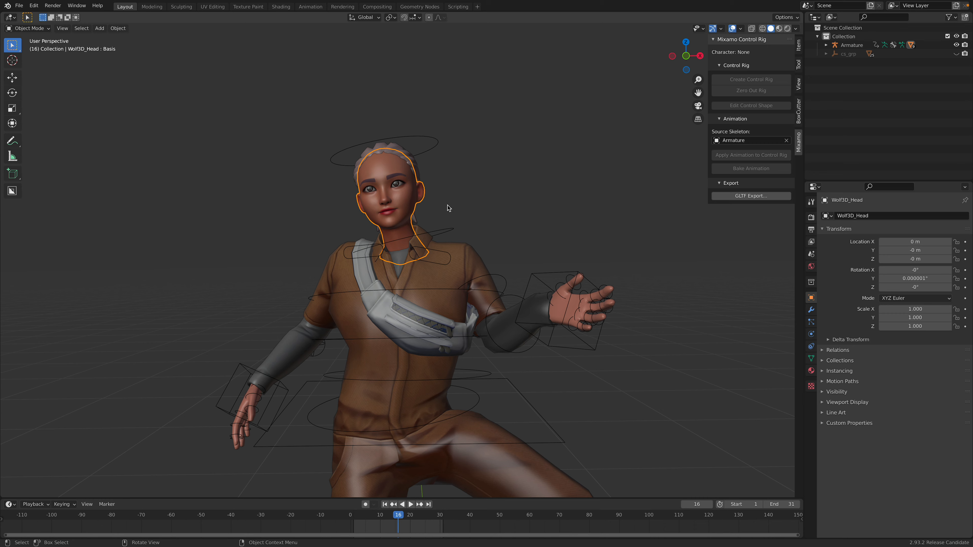
# Step: Enlarge the Wolf3D_Head shape key list and try the mouthOpen, mouthSmile, eyesClosed, eyeWideLeft, jawOpen and mouthClose sliders
pyautogui.click(810, 359)
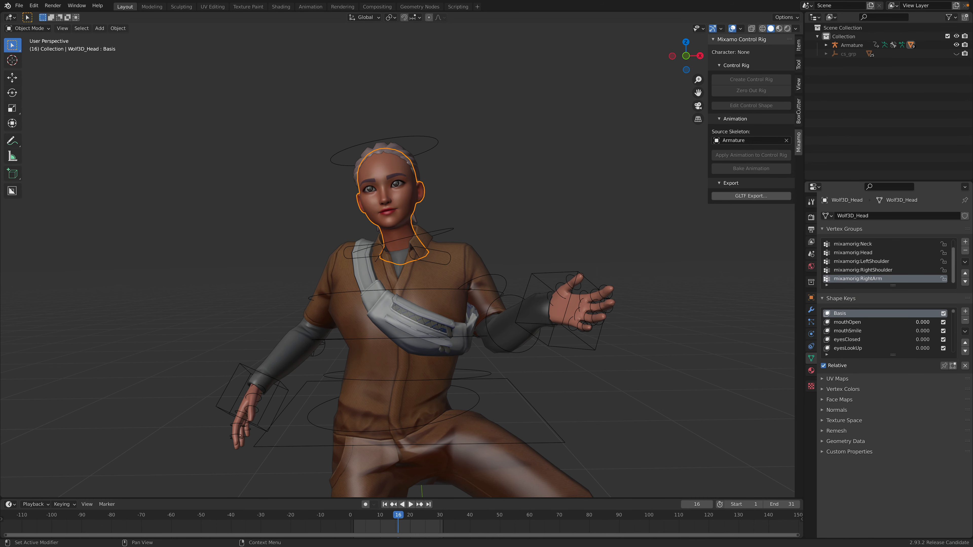
pyautogui.moveTo(892, 355); pyautogui.dragTo(893, 450)
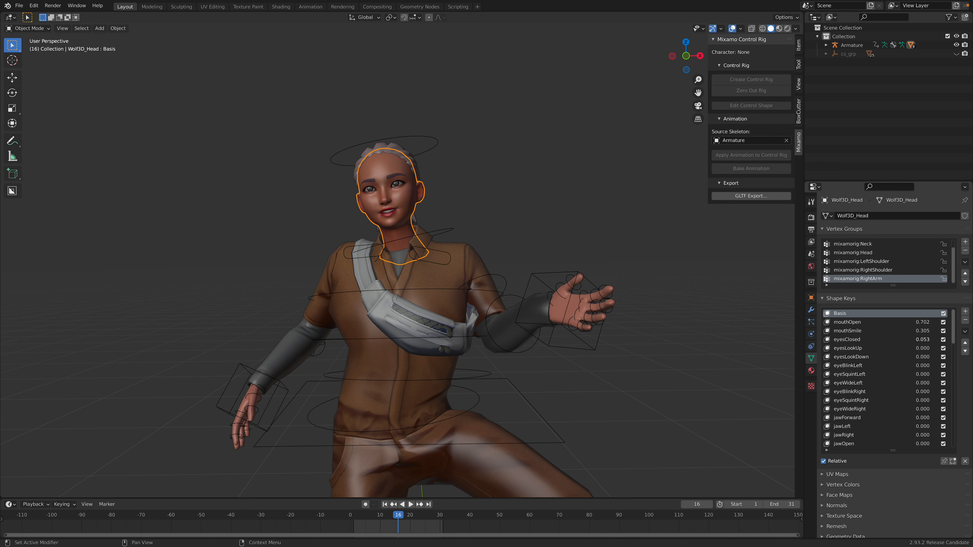
pyautogui.scroll(-3, 906, 373)
pyautogui.moveTo(922, 349); pyautogui.dragTo(924, 374)
pyautogui.scroll(-5, 921, 374)
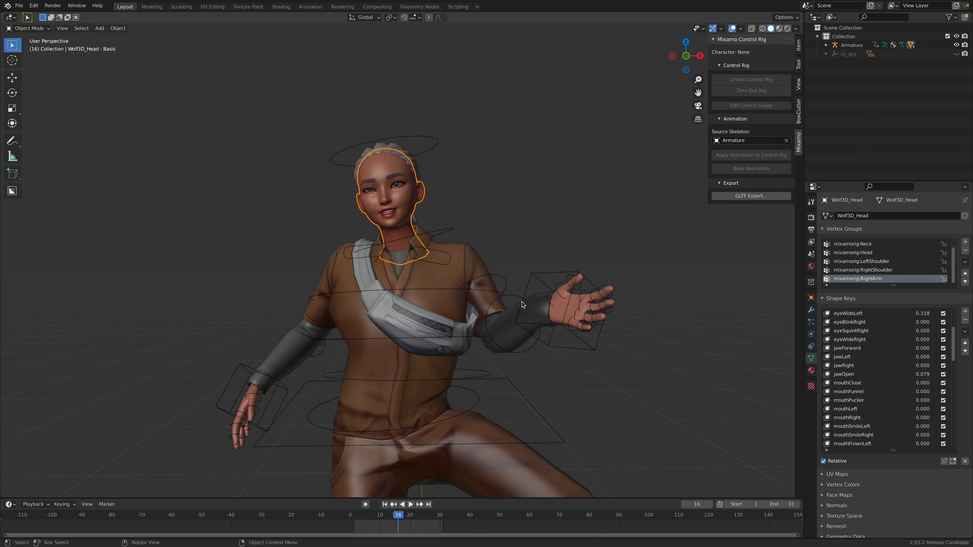
pyautogui.scroll(-3, 533, 301)
pyautogui.moveTo(533, 301); pyautogui.dragTo(539, 302, button='middle')
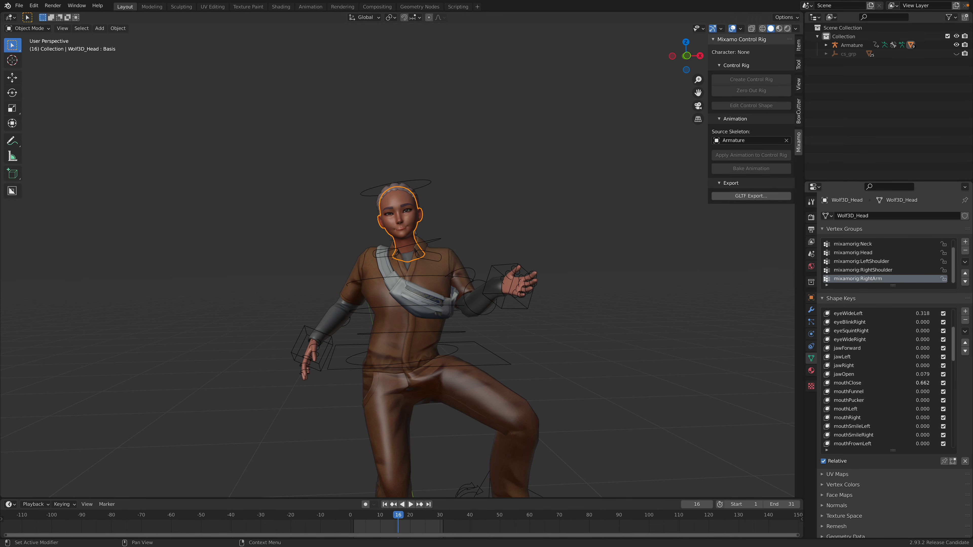
pyautogui.scroll(3, 475, 257)
pyautogui.scroll(-3, 458, 256)
pyautogui.keyDown('shift'); pyautogui.moveTo(475, 236); pyautogui.dragTo(458, 205, button='middle'); pyautogui.keyUp('shift')
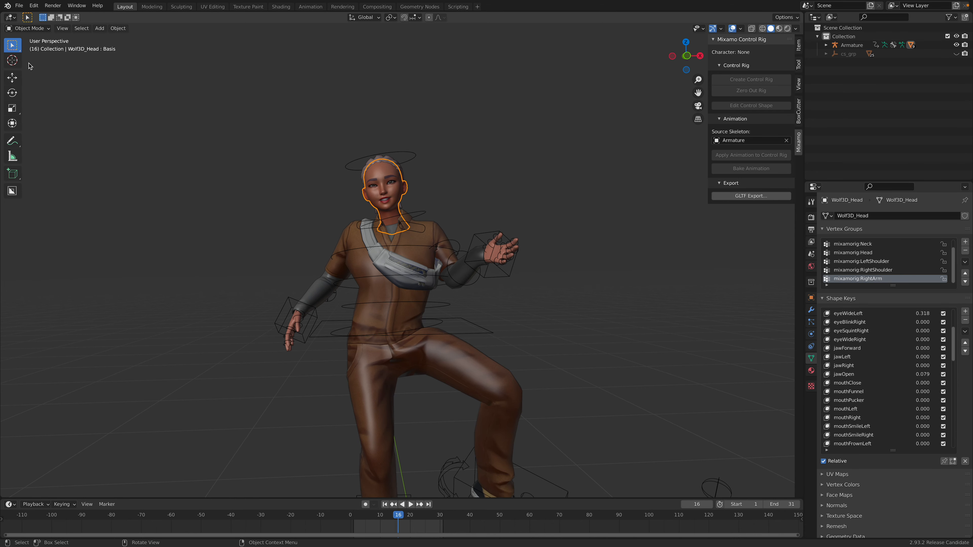
# Step: Select the armature, then quit Blender without saving the changes to girl_walk_004.blend
pyautogui.click(21, 31)
pyautogui.moveTo(468, 163); pyautogui.dragTo(404, 169, button='middle')
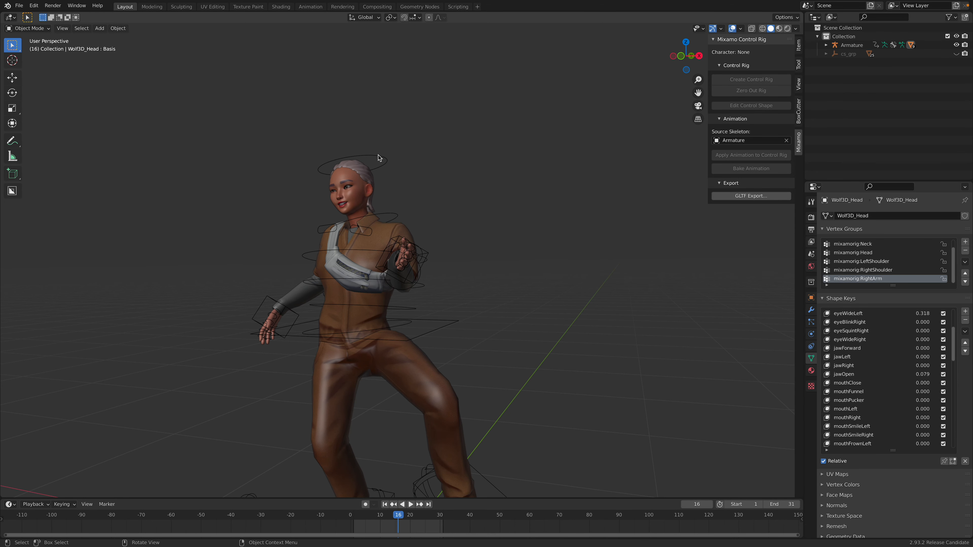
pyautogui.click(379, 158)
pyautogui.moveTo(421, 275); pyautogui.dragTo(424, 242, button='middle')
pyautogui.click(506, 221)
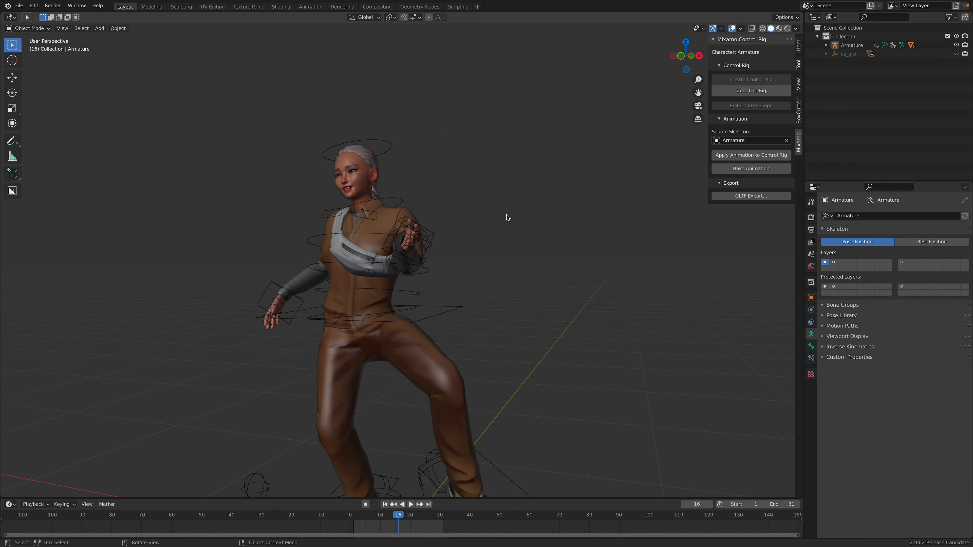
pyautogui.hotkey('ctrl', 'q')
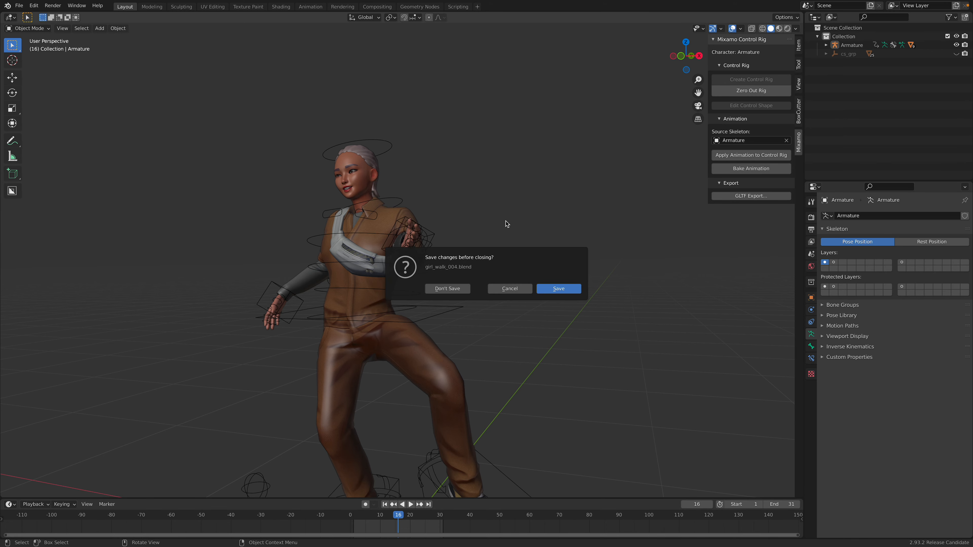
pyautogui.click(447, 289)
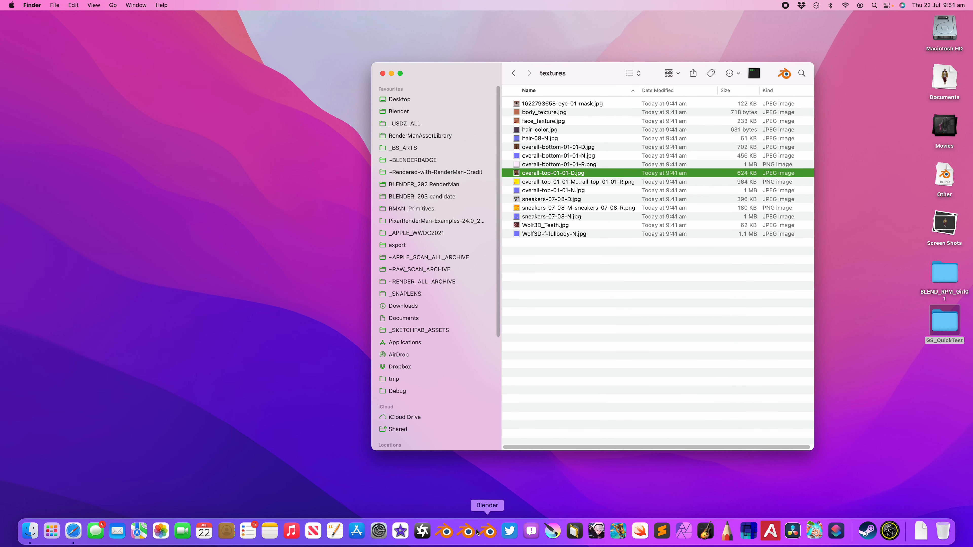
# Step: Launch Blender 3.0.0 Alpha and delete all the default objects from the new scene
pyautogui.click(447, 525)
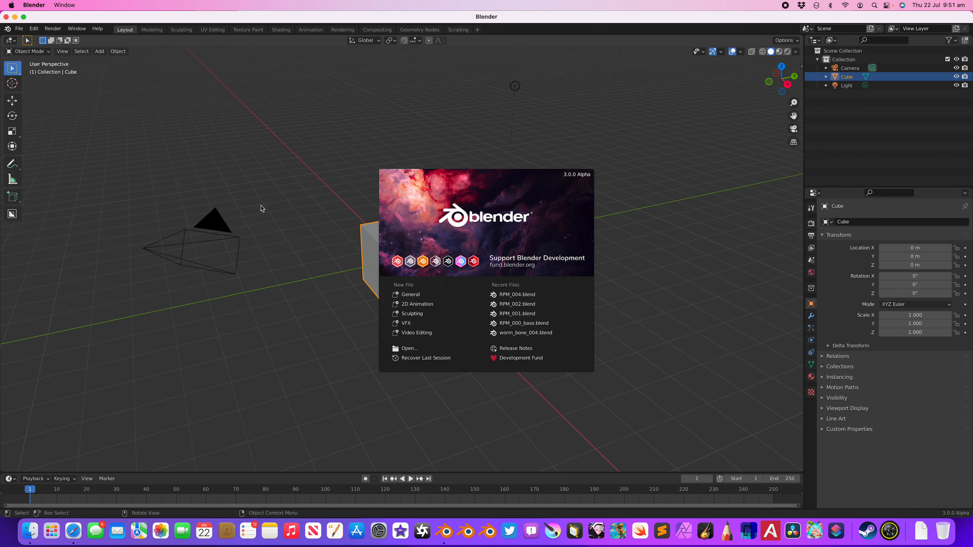
pyautogui.click(179, 115)
pyautogui.click(24, 17)
pyautogui.click(356, 169)
pyautogui.press('a')
pyautogui.press('x')
pyautogui.click(360, 165)
# Step: Open girl_walk_004.blend from the BLEND_RPM_Girl01 folder on the Desktop
pyautogui.click(18, 5)
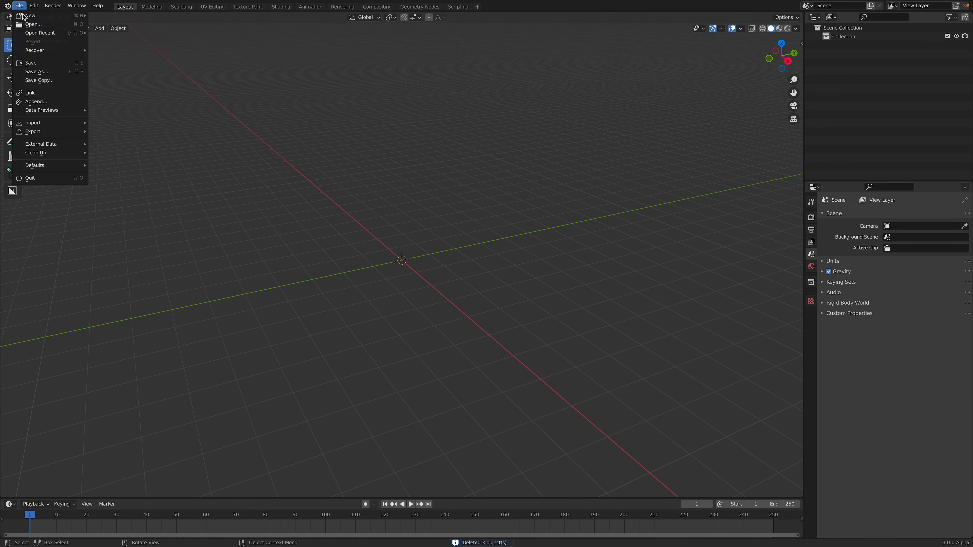
pyautogui.click(52, 35)
pyautogui.click(468, 289)
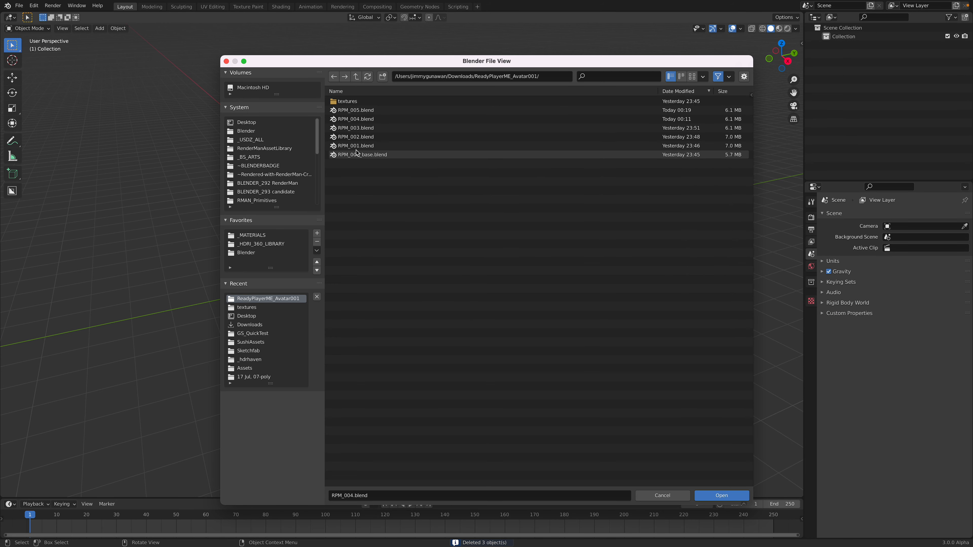
pyautogui.click(267, 122)
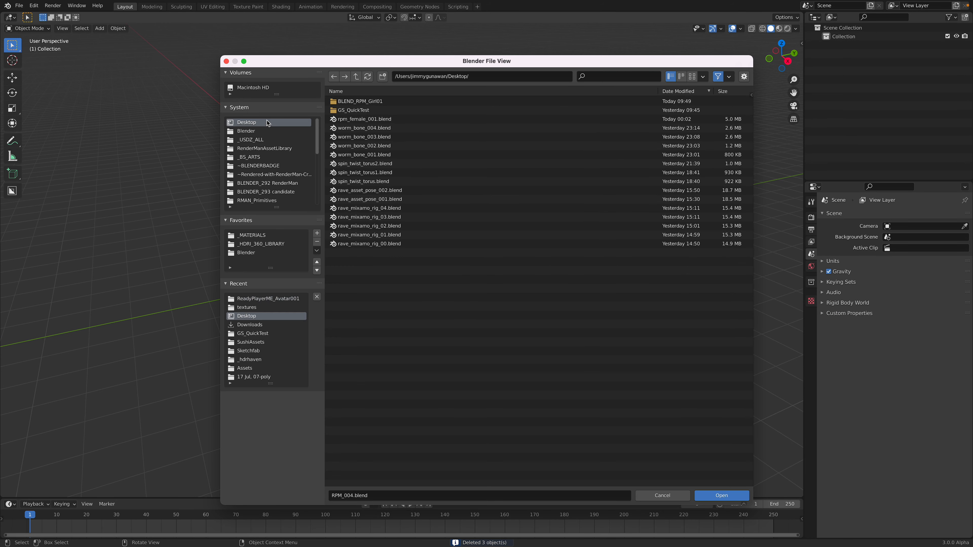
pyautogui.doubleClick(363, 101)
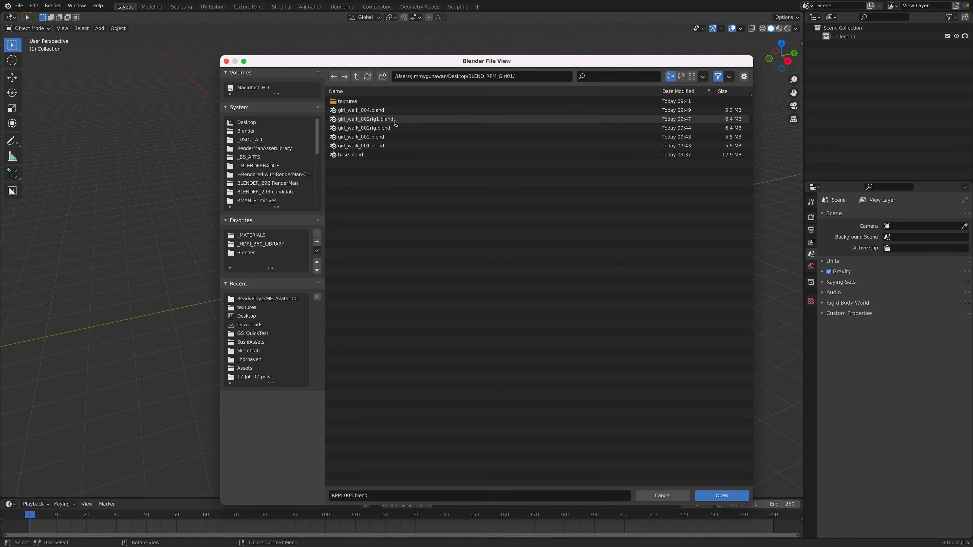
pyautogui.click(395, 112)
pyautogui.doubleClick(395, 112)
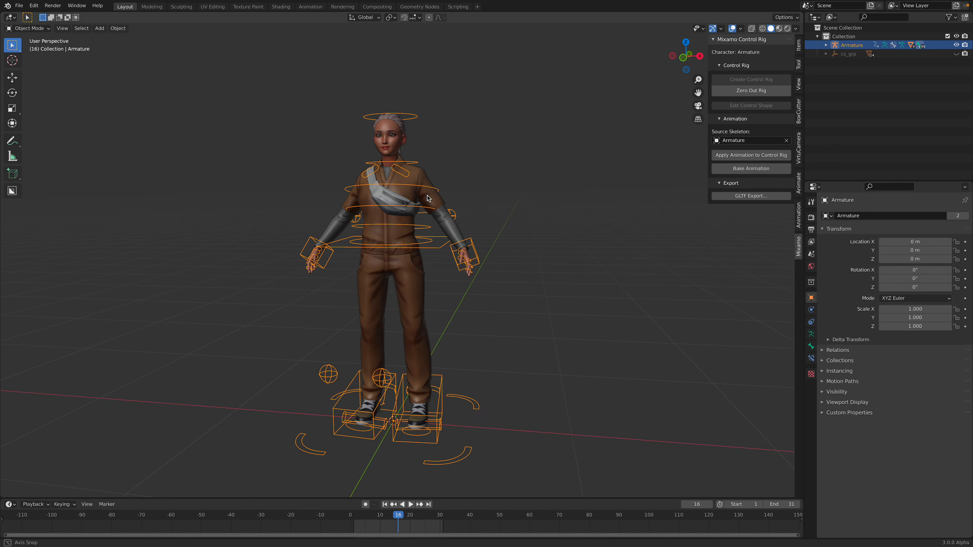
# Step: Save the scene under the new file name girl_walk_004pose.blend in the same folder
pyautogui.click(19, 5)
pyautogui.click(37, 71)
pyautogui.click(364, 496)
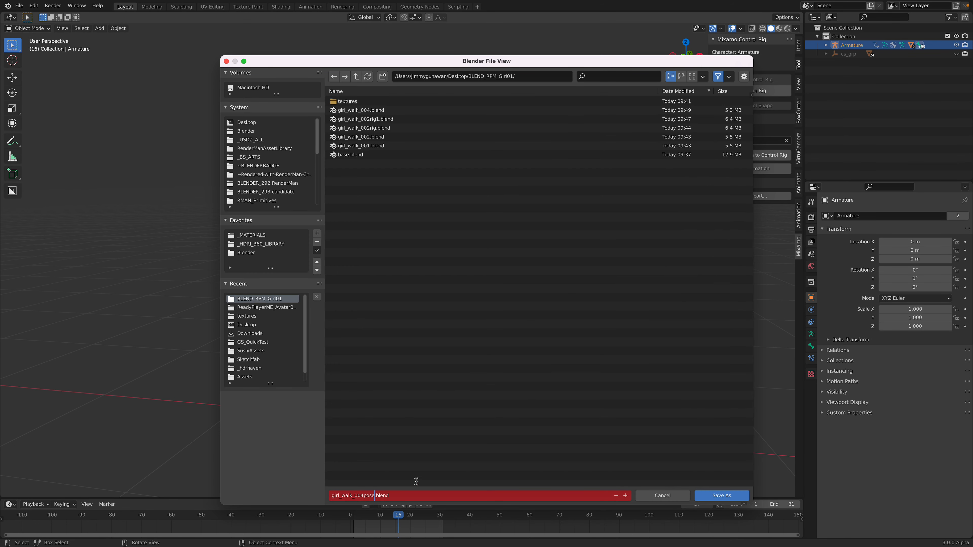
pyautogui.press('Return')
pyautogui.click(721, 495)
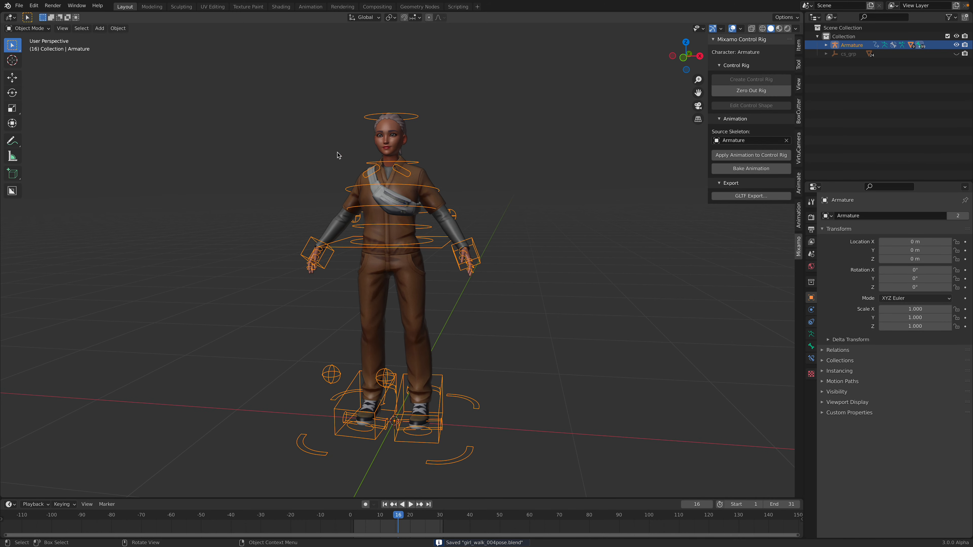
# Step: Split the 3D viewport horizontally with the sidebar hidden and turn the upper area into a slightly shorter Asset Browser
pyautogui.keyDown('shift'); pyautogui.moveTo(477, 239); pyautogui.dragTo(580, 217, button='middle'); pyautogui.keyUp('shift')
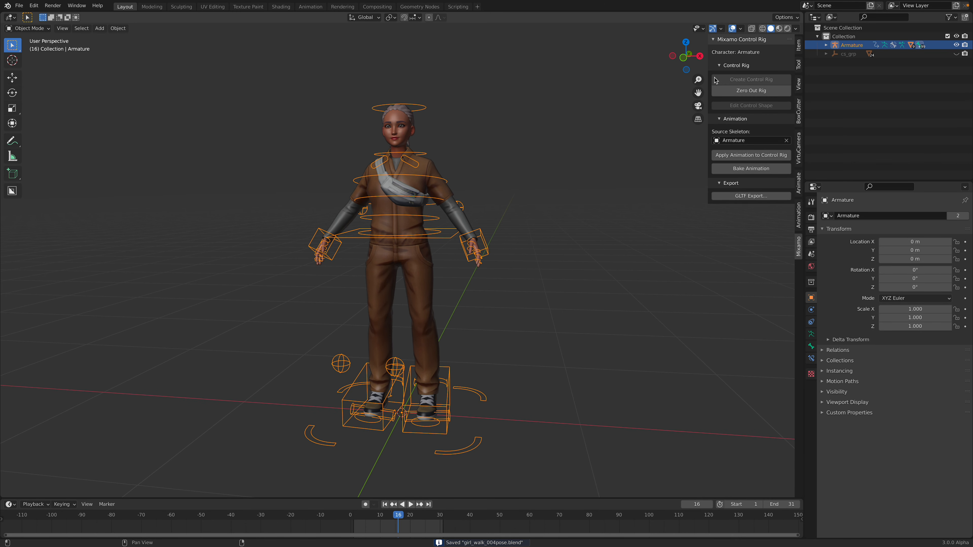
pyautogui.press('n')
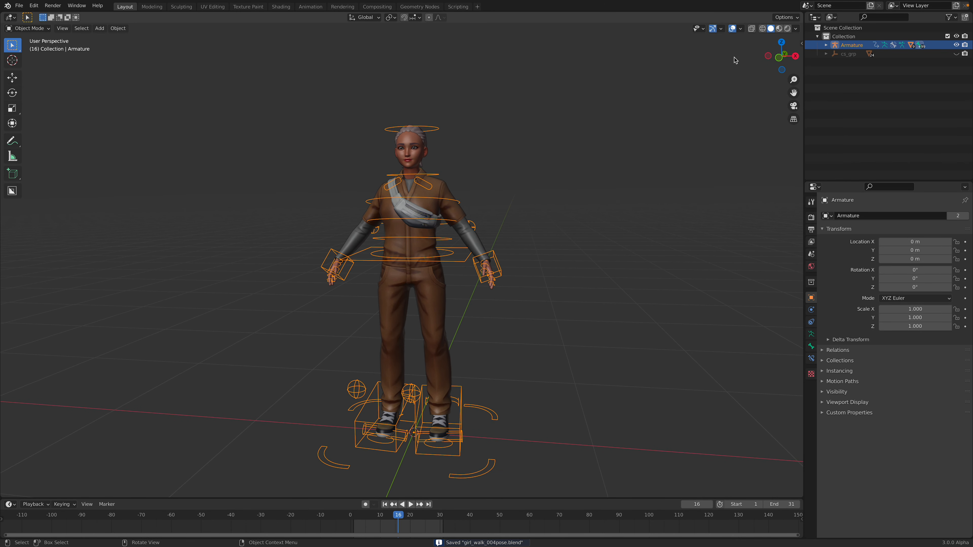
pyautogui.moveTo(800, 14); pyautogui.dragTo(574, 185)
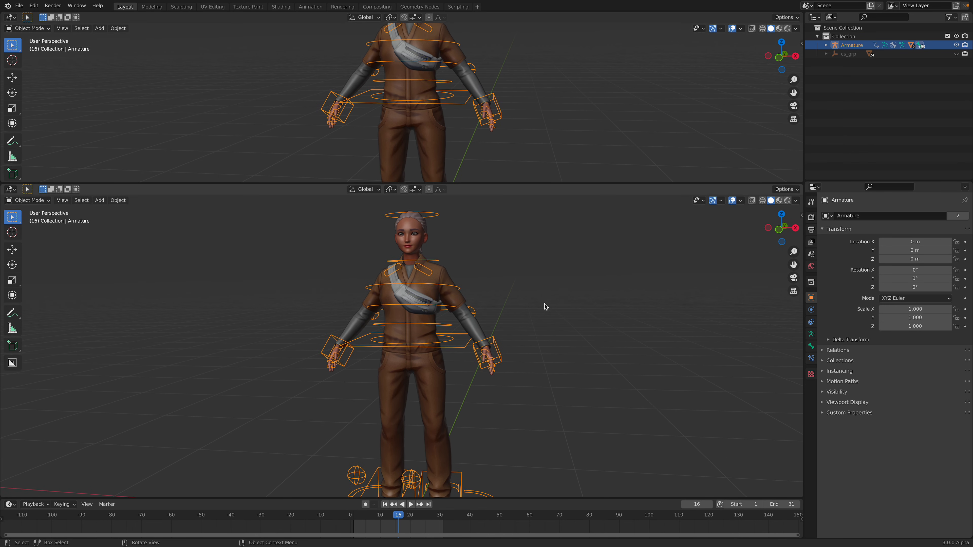
pyautogui.click(11, 17)
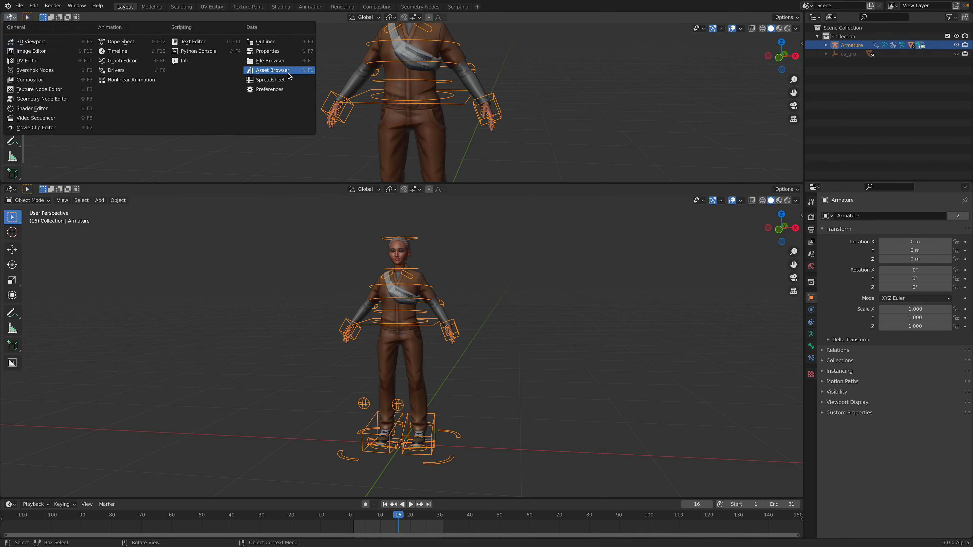
pyautogui.click(280, 75)
pyautogui.scroll(1, 445, 261)
pyautogui.moveTo(445, 261); pyautogui.dragTo(430, 229, button='middle')
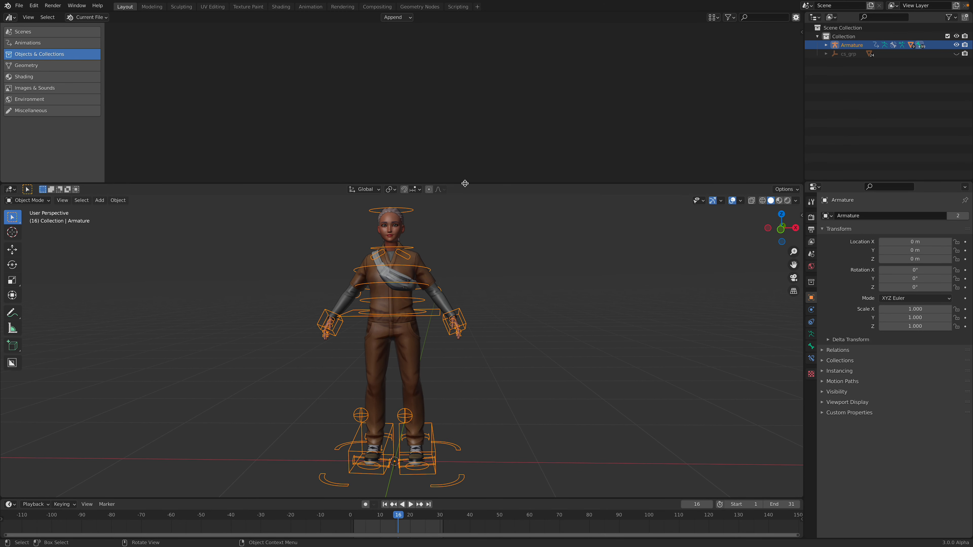
pyautogui.moveTo(464, 183); pyautogui.dragTo(466, 166)
# Step: Show the Pose Library settings beside the viewport and switch the armature to Pose Mode
pyautogui.click(802, 199)
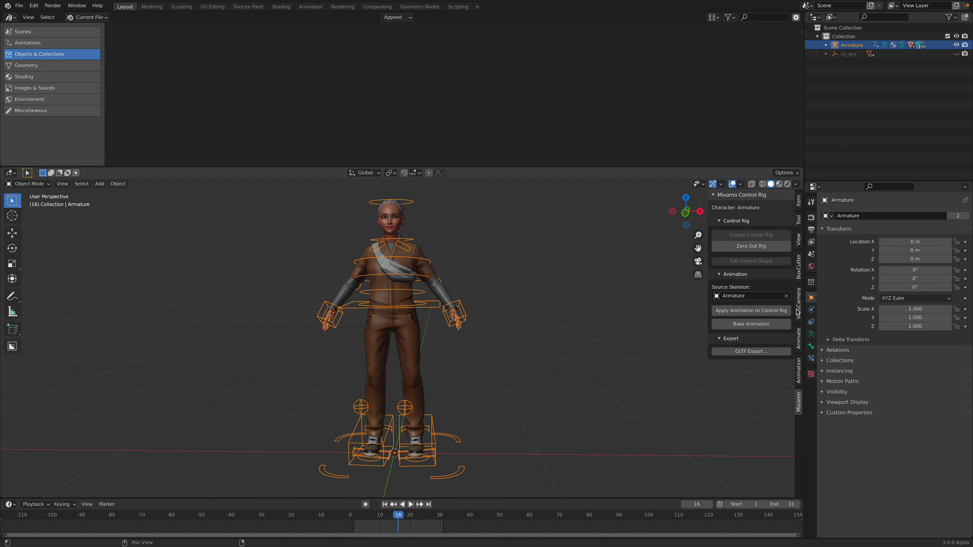
pyautogui.click(798, 347)
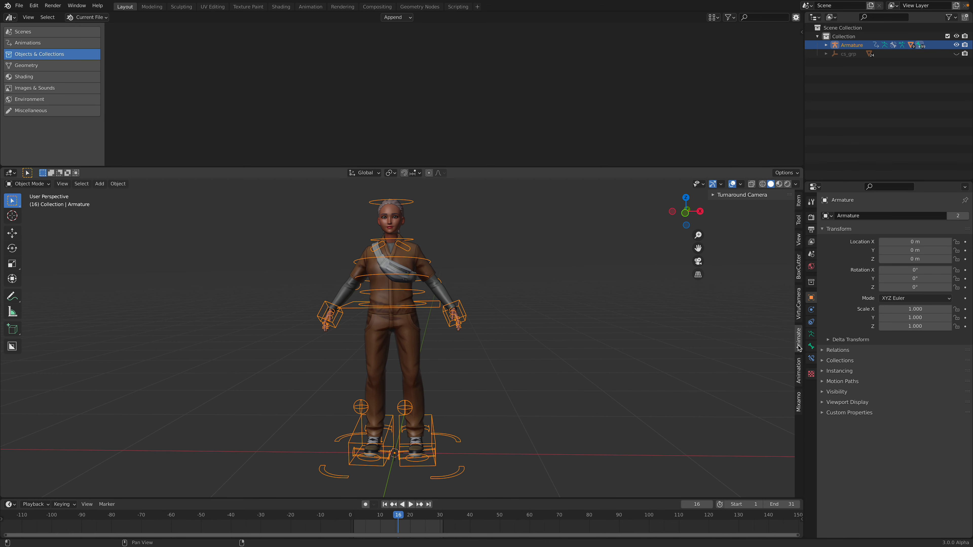
pyautogui.click(799, 381)
pyautogui.moveTo(454, 321); pyautogui.dragTo(459, 320, button='middle')
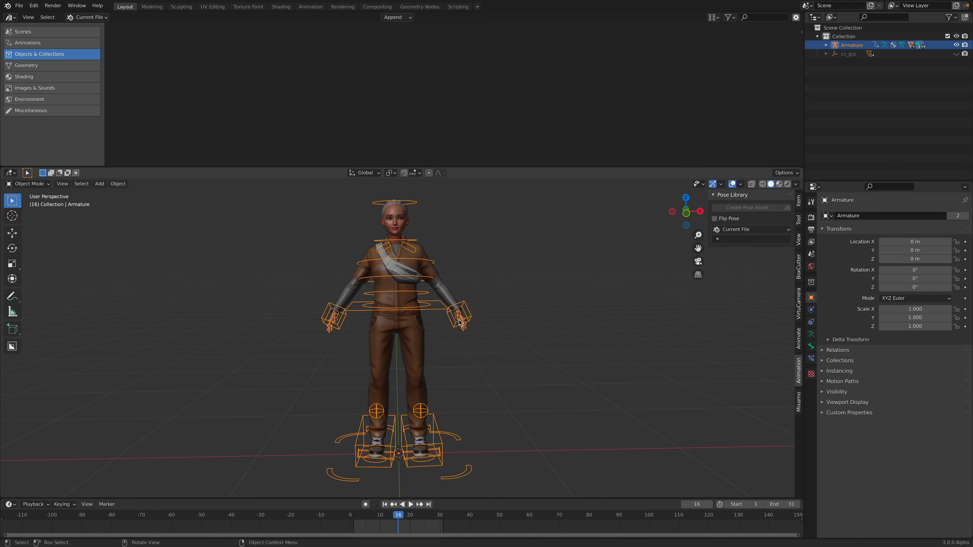
pyautogui.click(39, 188)
pyautogui.click(38, 210)
# Step: Select all the rig's controls in the standing pose and create a pose asset from them
pyautogui.keyDown('shift'); pyautogui.moveTo(409, 297); pyautogui.dragTo(437, 298, button='middle'); pyautogui.keyUp('shift')
pyautogui.click(687, 218)
pyautogui.click(476, 298)
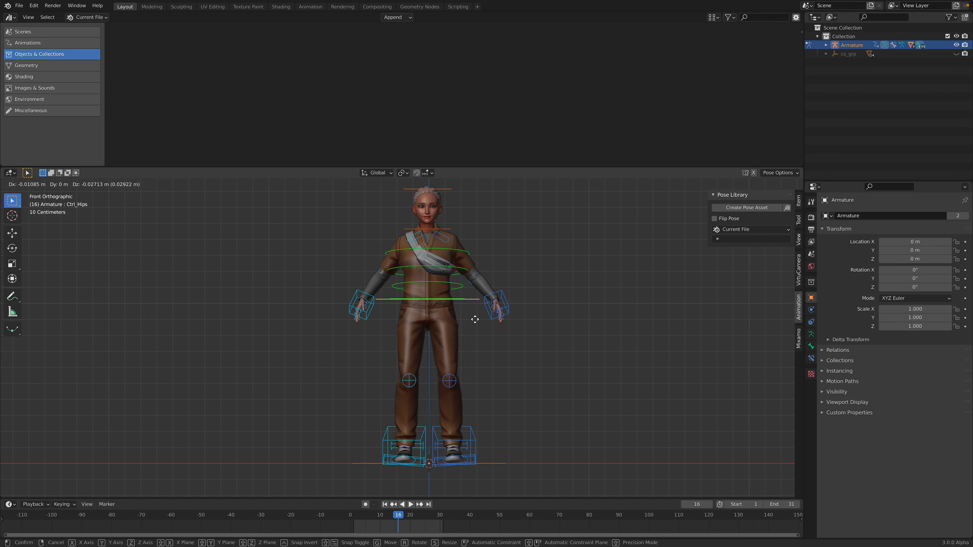
pyautogui.press('a')
pyautogui.keyDown('shift'); pyautogui.moveTo(488, 249); pyautogui.dragTo(487, 260, button='middle'); pyautogui.keyUp('shift')
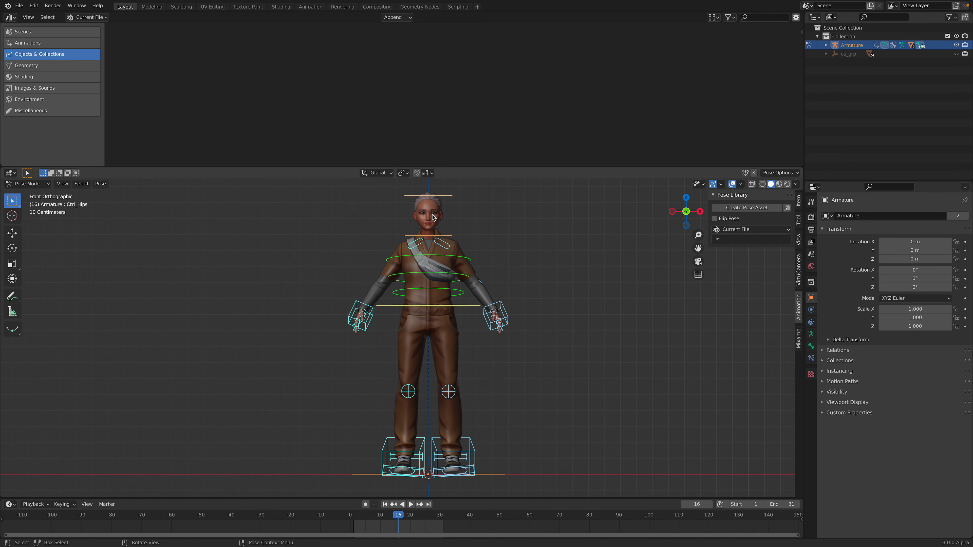
pyautogui.click(735, 208)
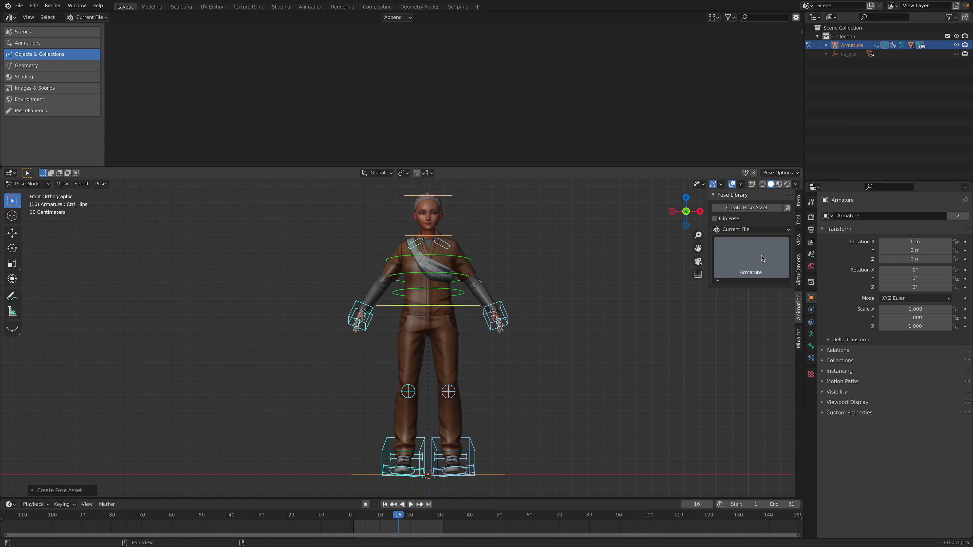
# Step: Deselect all controls and lower the character's body with the Ctrl_Hips control
pyautogui.hotkey('alt', 'a')
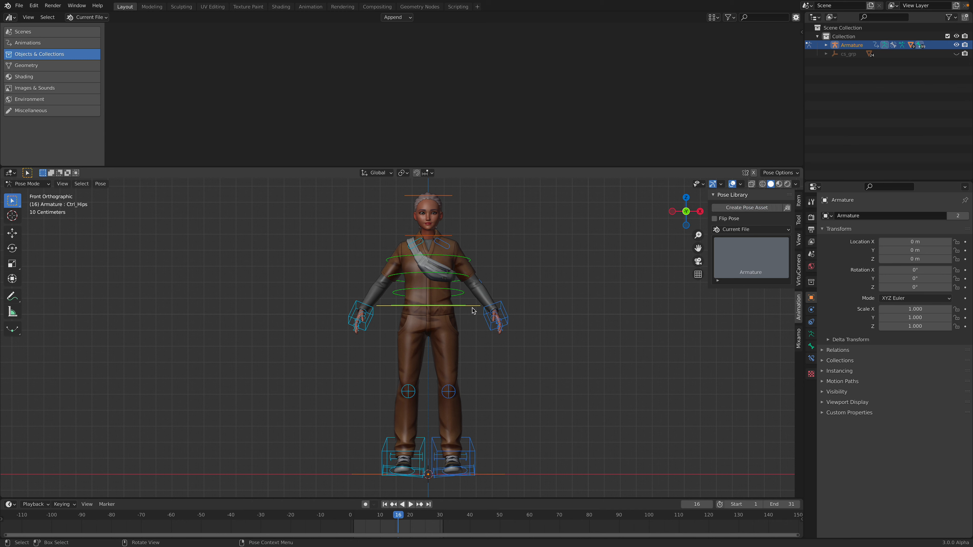
pyautogui.press('g')
pyautogui.click(471, 330)
# Step: Raise the left hand to about head height and rotate it with Ctrl_Hand_IK_Left
pyautogui.click(506, 318)
pyautogui.press('g')
pyautogui.click(540, 299)
pyautogui.press('r')
pyautogui.click(527, 245)
pyautogui.press('g')
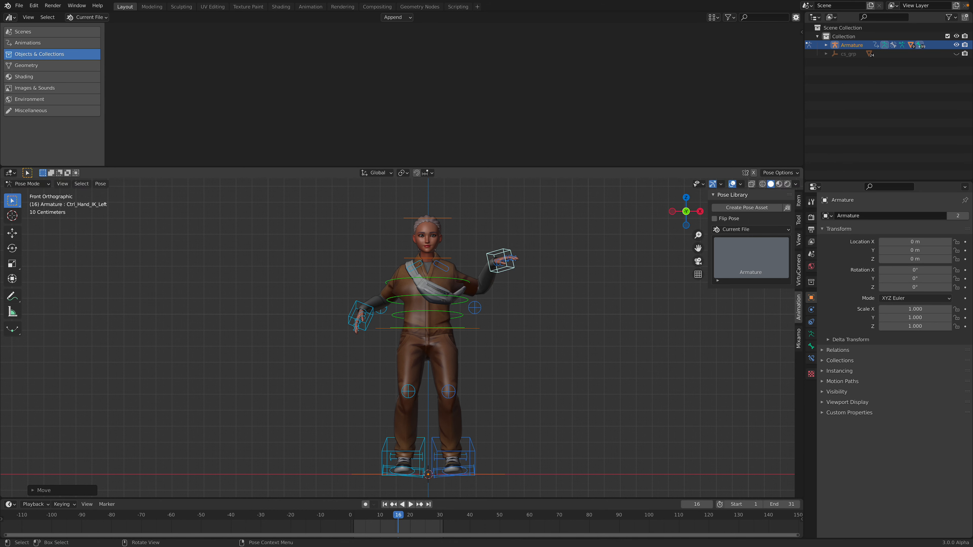
pyautogui.click(536, 240)
# Step: Rotate the Ctrl_Shoulder_Left control upward and move the left hand IK control higher above the head
pyautogui.click(456, 273)
pyautogui.press('r')
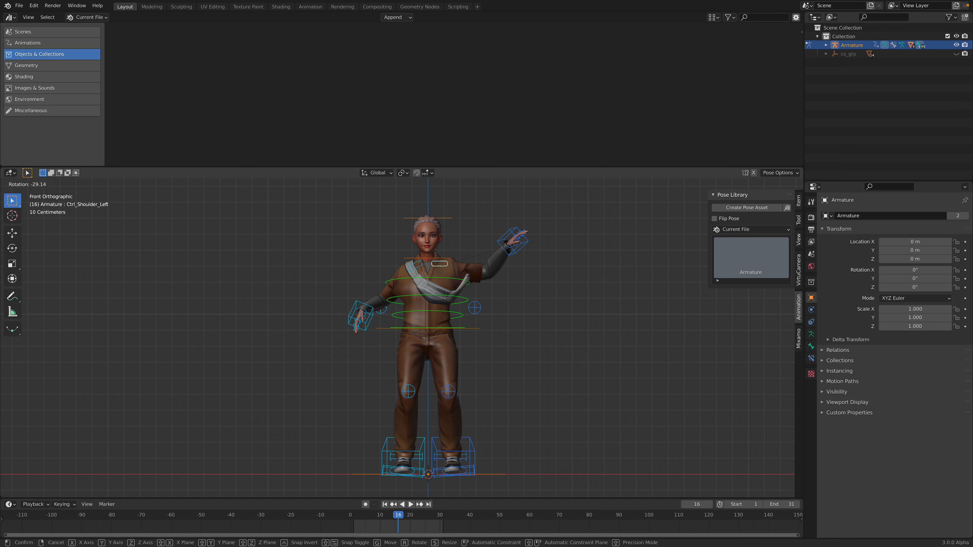
pyautogui.click(504, 246)
pyautogui.click(515, 231)
pyautogui.press('g')
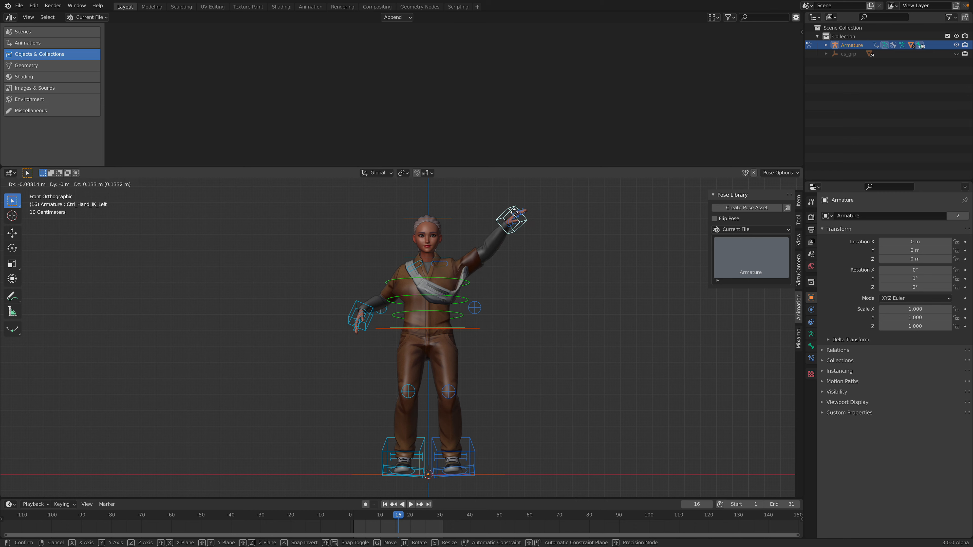
pyautogui.click(513, 215)
pyautogui.click(474, 259)
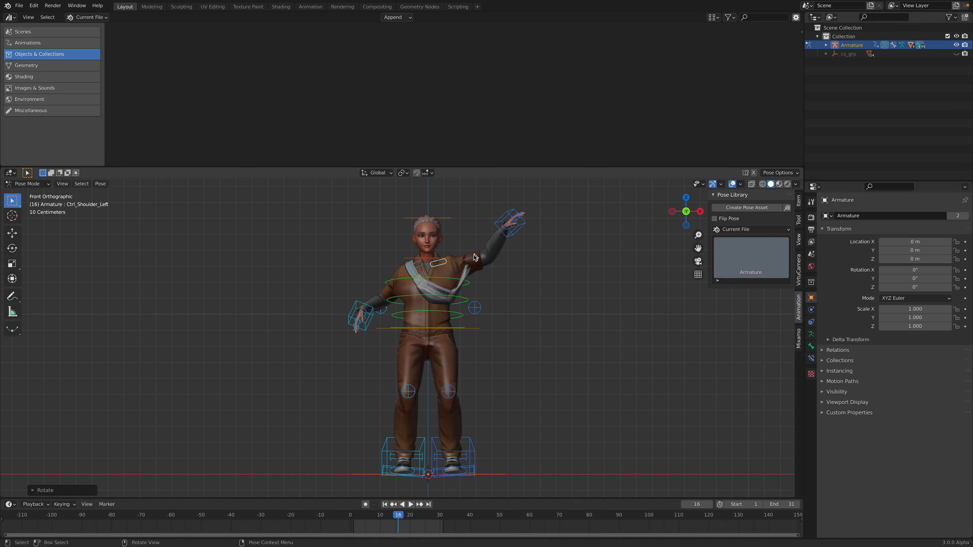
# Step: Lower the right hand beside the hips with Ctrl_Hand_IK_Right and rotate the hand
pyautogui.click(367, 328)
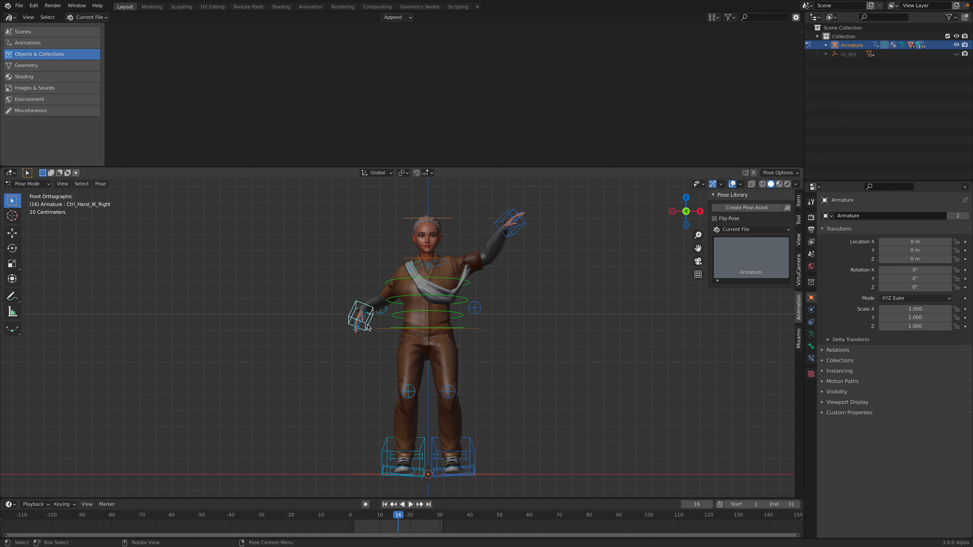
pyautogui.press('r')
pyautogui.click(366, 342)
pyautogui.press('g')
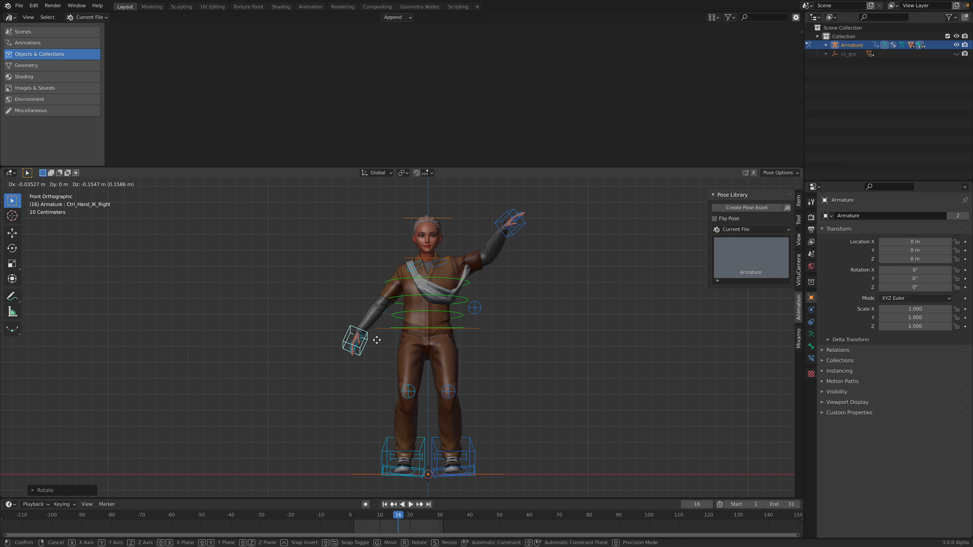
pyautogui.click(384, 337)
pyautogui.press('r')
pyautogui.click(427, 318)
pyautogui.press('r')
pyautogui.press('r')
pyautogui.click(390, 317)
# Step: Refine the position and rotation of Ctrl_Hand_IK_Right in the perspective view
pyautogui.moveTo(399, 306); pyautogui.dragTo(419, 313, button='middle')
pyautogui.press('g')
pyautogui.click(472, 333)
pyautogui.press('r')
pyautogui.click(494, 330)
pyautogui.press('g')
pyautogui.click(431, 334)
# Step: Move the Ctrl_ArmPole_IK_Left control slightly upward and away from the body
pyautogui.click(385, 310)
pyautogui.click(475, 308)
pyautogui.press('g')
pyautogui.click(508, 287)
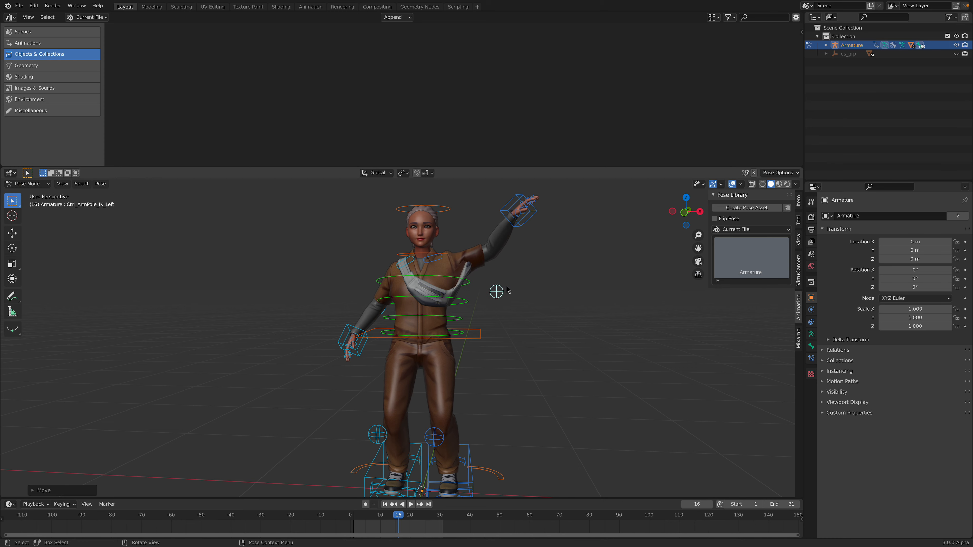
# Step: Rotate the avatar's head slightly with the Ctrl_Head control
pyautogui.click(480, 330)
pyautogui.moveTo(493, 332); pyautogui.dragTo(534, 319, button='middle')
pyautogui.click(452, 215)
pyautogui.press('r')
pyautogui.click(451, 210)
# Step: Create a pose asset from all the rig's controls and display the Animations asset category
pyautogui.click(460, 410)
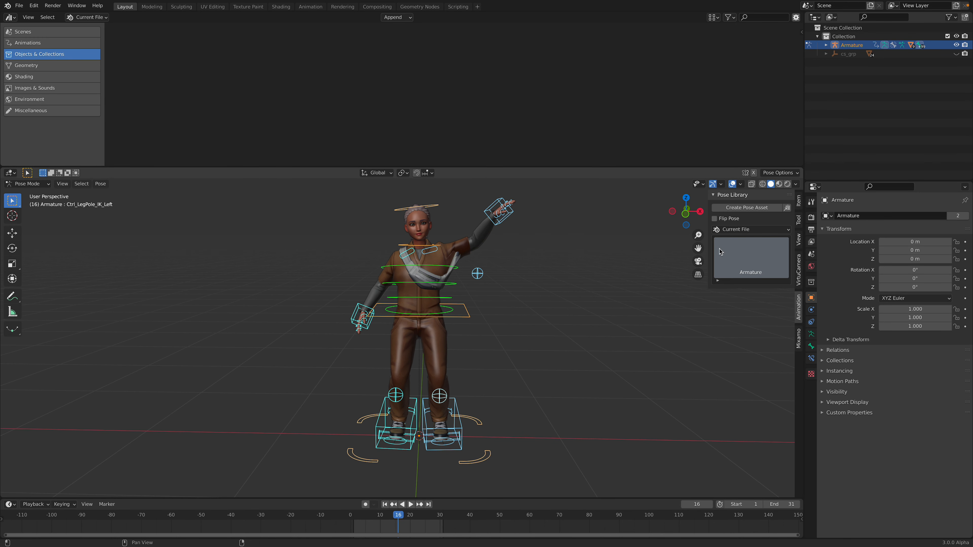
pyautogui.click(747, 209)
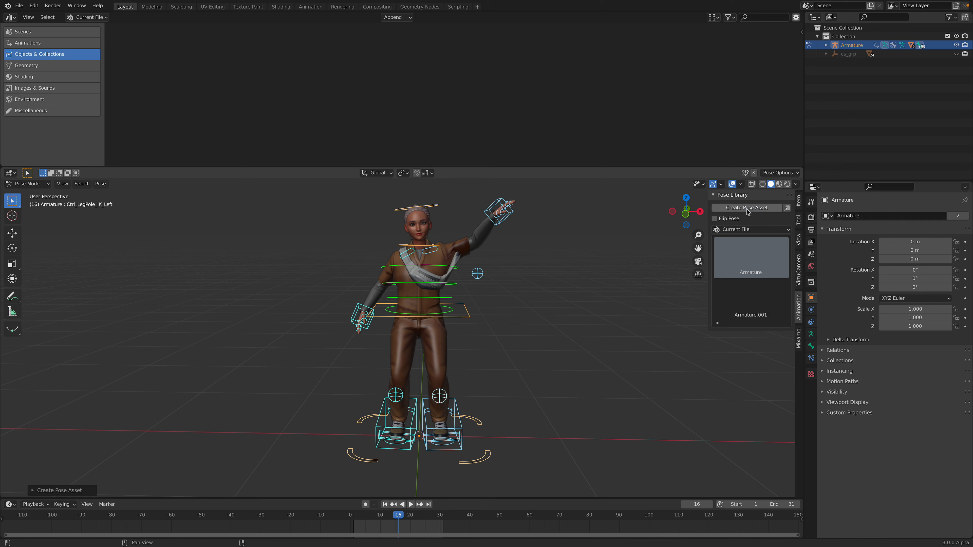
pyautogui.click(51, 43)
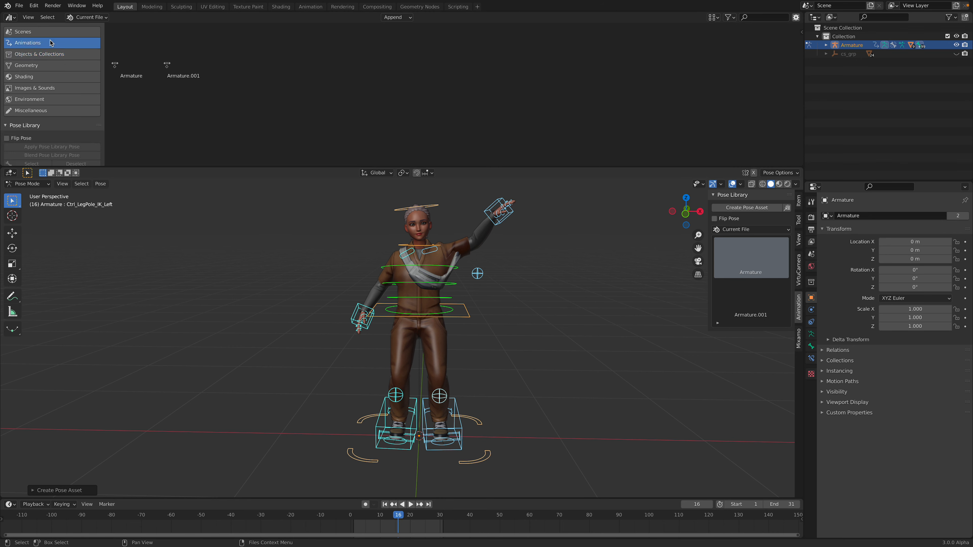
# Step: Save the blend file and hide the viewport overlays
pyautogui.click(19, 5)
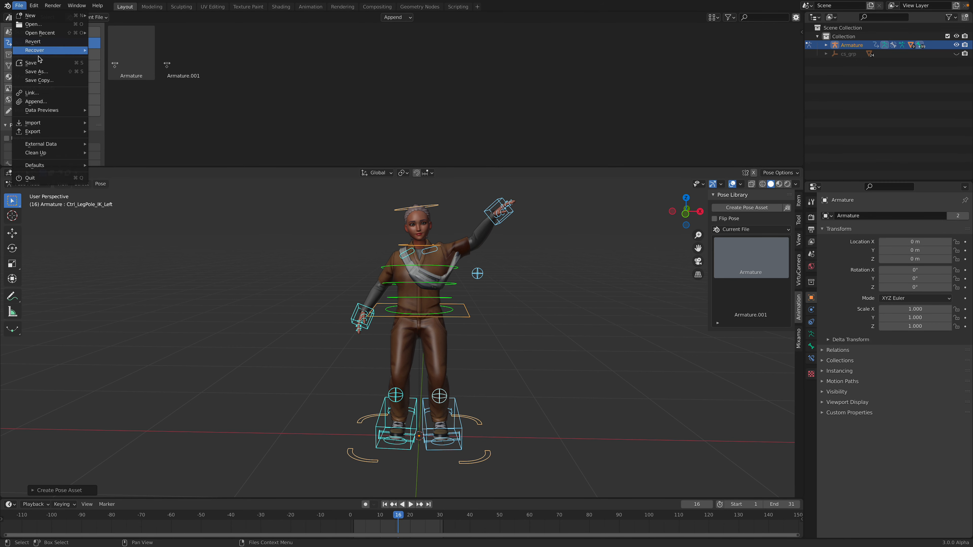
pyautogui.click(31, 65)
pyautogui.moveTo(492, 302); pyautogui.dragTo(483, 271, button='middle')
pyautogui.scroll(-1, 448, 274)
pyautogui.scroll(1, 442, 275)
pyautogui.keyDown('shift'); pyautogui.scroll(1, 441, 275); pyautogui.keyUp('shift')
pyautogui.scroll(-1, 345, 285)
pyautogui.scroll(1, 344, 283)
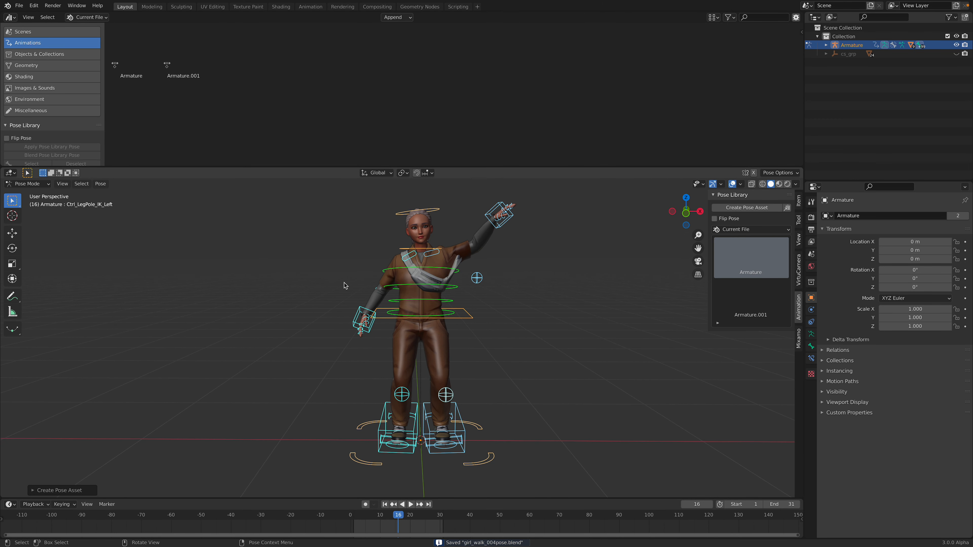
pyautogui.click(733, 184)
pyautogui.click(733, 185)
pyautogui.click(733, 185)
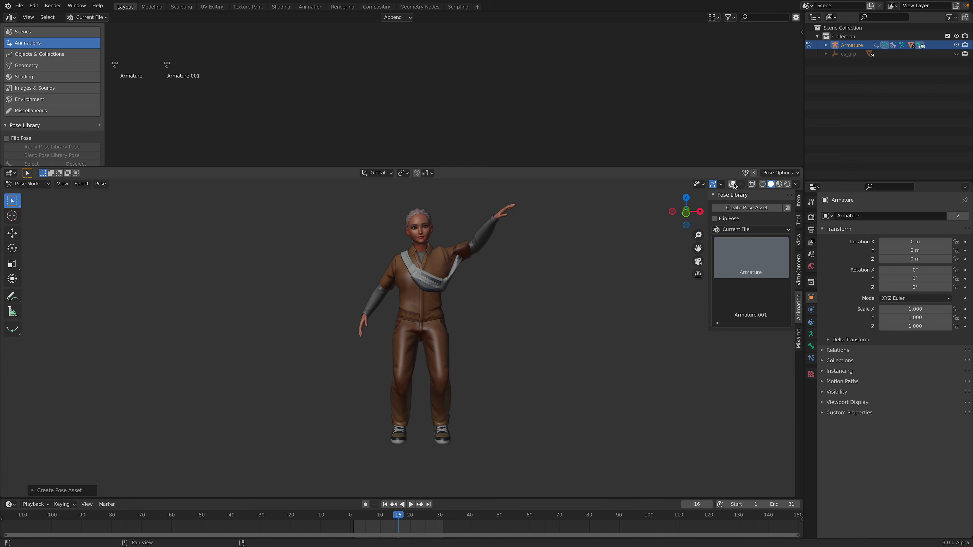
# Step: Apply the Armature and Armature.001 pose assets in turn, finishing on Armature.001
pyautogui.doubleClick(146, 52)
pyautogui.doubleClick(190, 56)
pyautogui.doubleClick(118, 55)
pyautogui.doubleClick(178, 57)
# Step: Capture a screenshot around the avatar and load "Screen Shot 2021-07-22 at 9.53.15 am.png" as the custom preview of Armature.001
pyautogui.moveTo(314, 189); pyautogui.dragTo(555, 452)
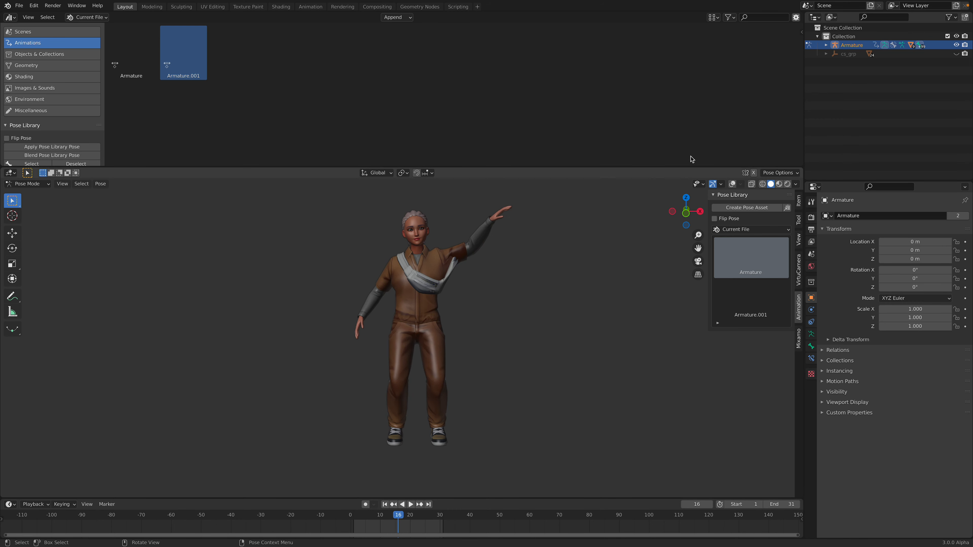
pyautogui.click(801, 32)
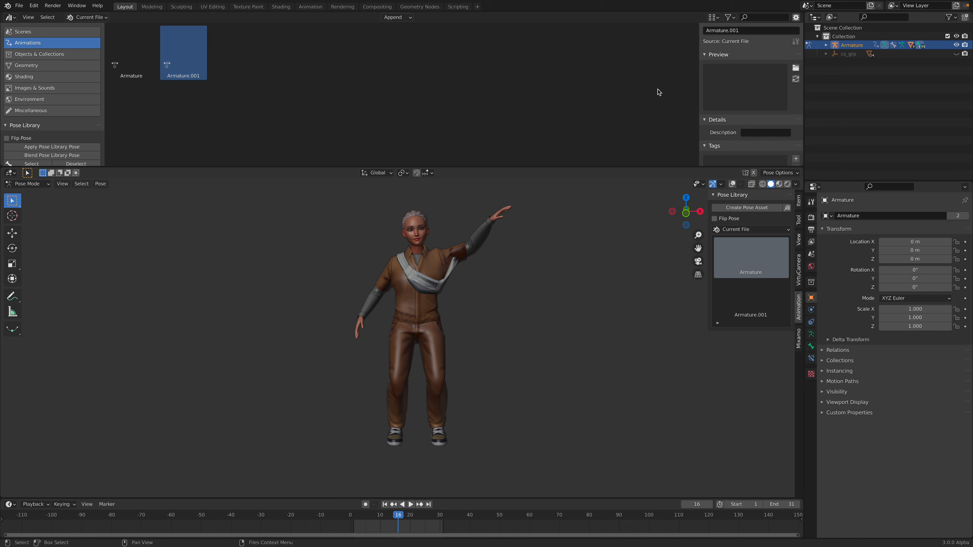
pyautogui.click(795, 69)
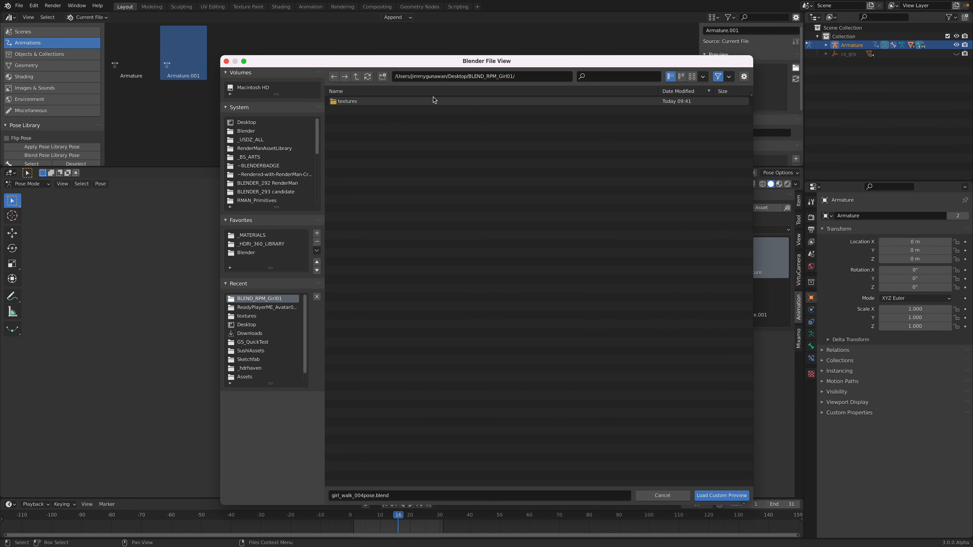
pyautogui.click(253, 122)
pyautogui.click(675, 92)
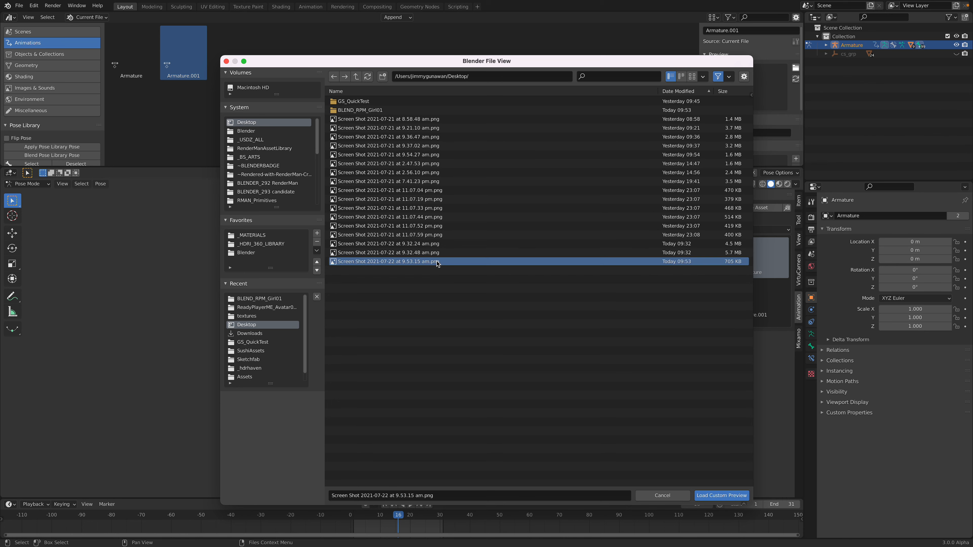
pyautogui.doubleClick(444, 263)
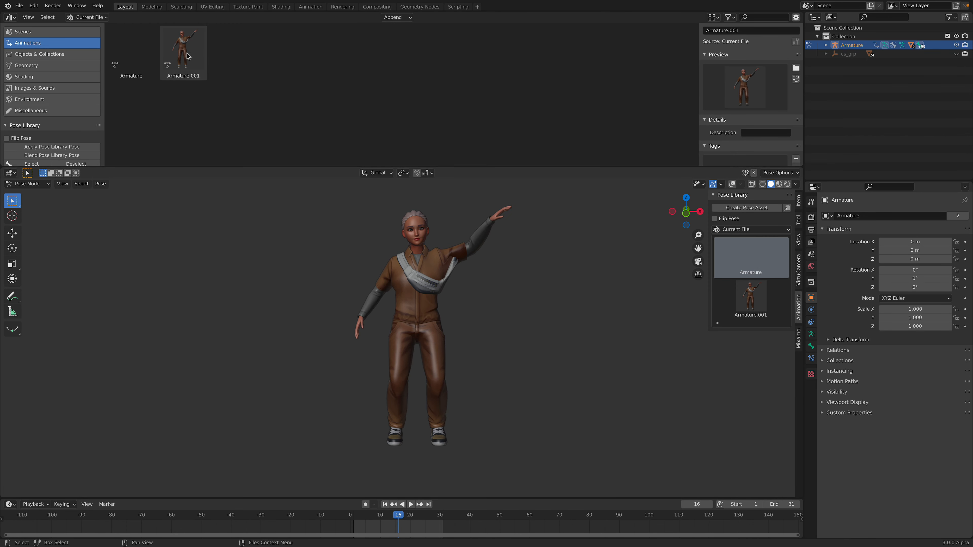
# Step: Capture a screenshot of the applied Armature pose and load "Screen Shot 2021-07-22 at 9.53.37 am.png" as that asset's custom preview
pyautogui.doubleClick(132, 54)
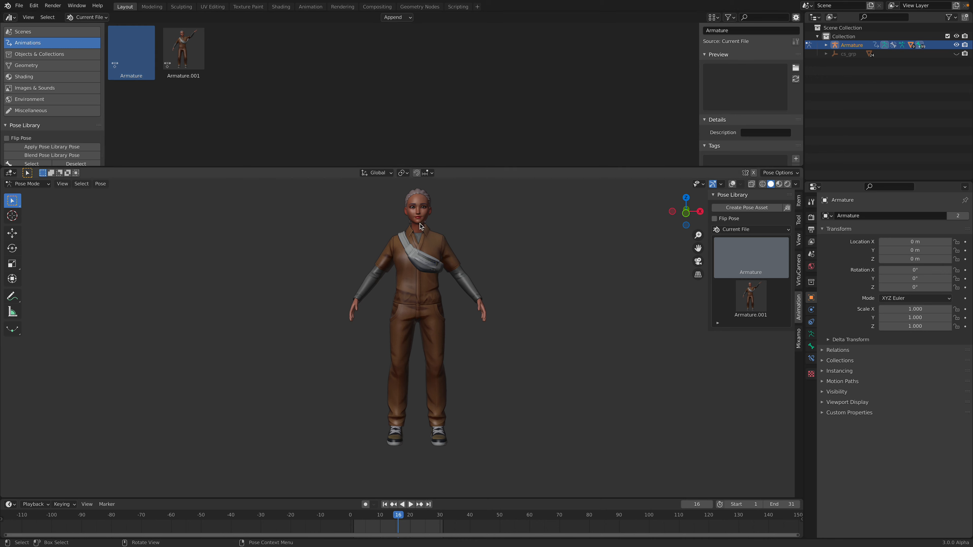
pyautogui.press('super+shift+5')
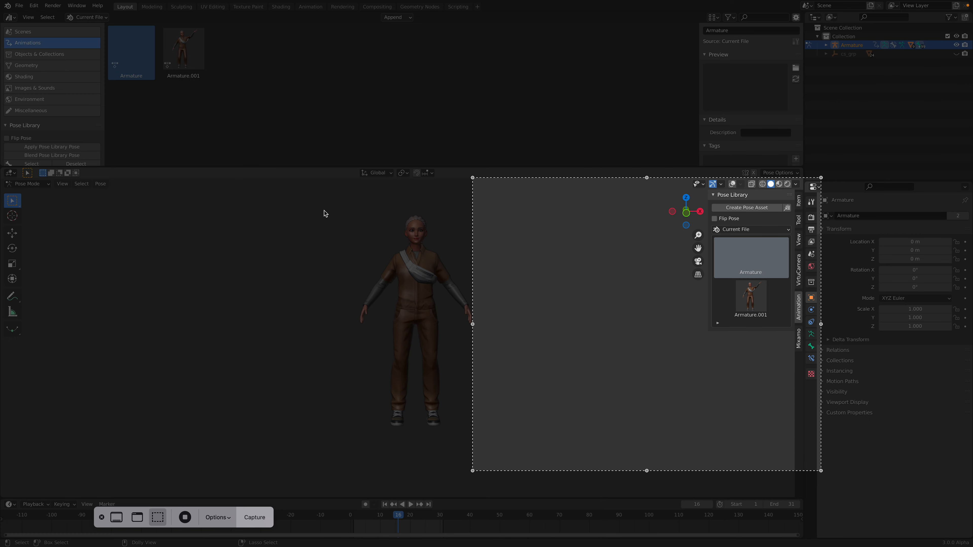
pyautogui.press('Escape')
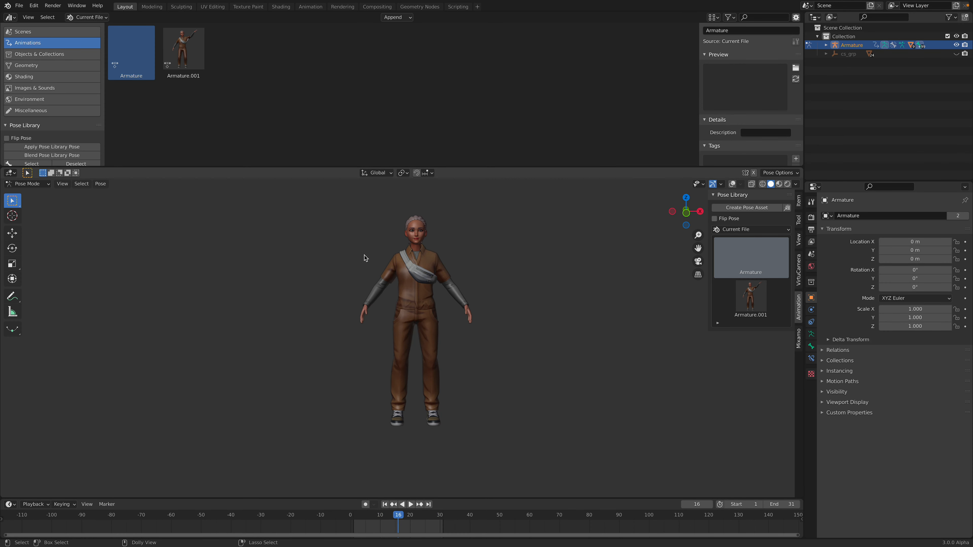
pyautogui.press('super+shift+5')
pyautogui.press('Escape')
pyautogui.press('super+shift+4')
pyautogui.moveTo(320, 205); pyautogui.dragTo(513, 438)
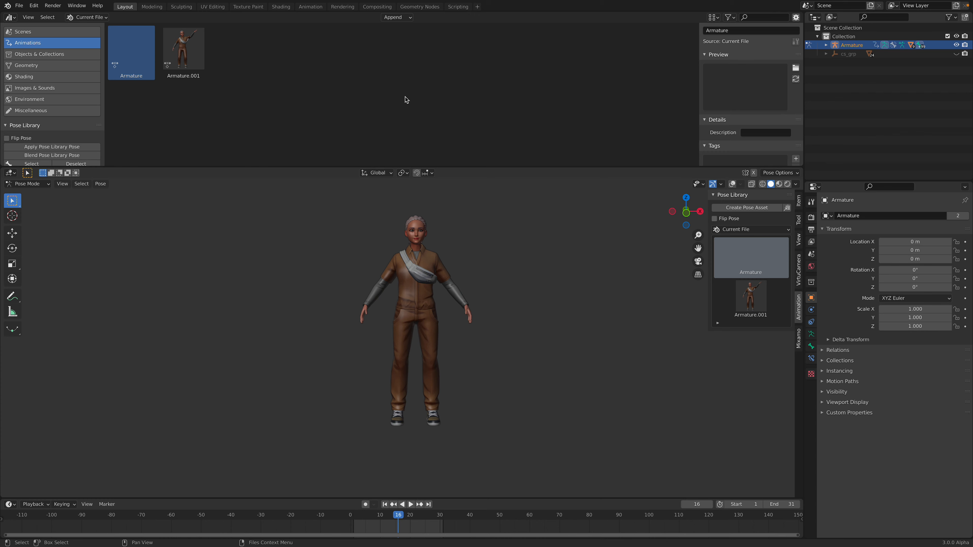
pyautogui.click(795, 68)
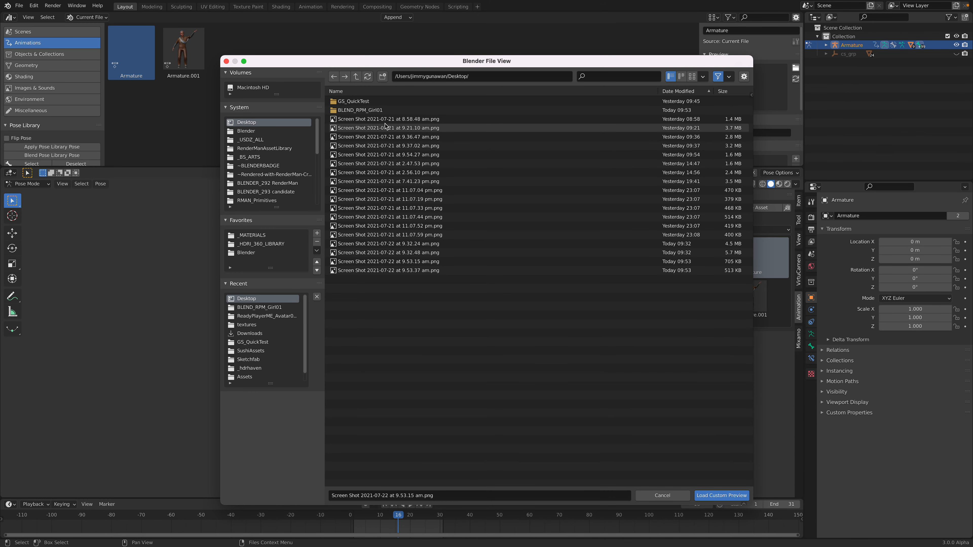
pyautogui.doubleClick(448, 271)
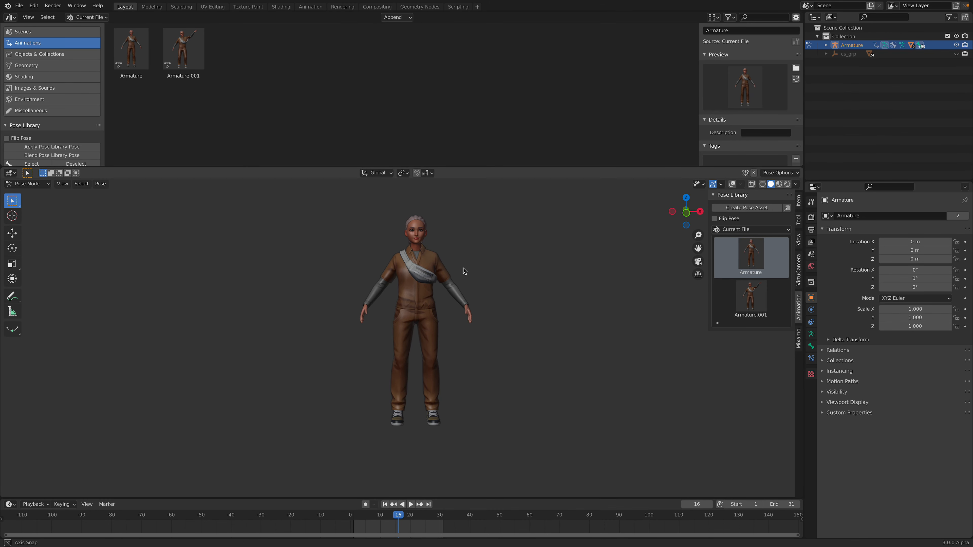
# Step: Apply the two library poses in turn with Flip Pose off and on, finishing on the Armature pose with Flip Pose enabled
pyautogui.click(754, 300)
pyautogui.click(753, 265)
pyautogui.click(755, 291)
pyautogui.click(753, 268)
pyautogui.click(755, 290)
pyautogui.click(757, 263)
pyautogui.click(756, 288)
pyautogui.click(758, 284)
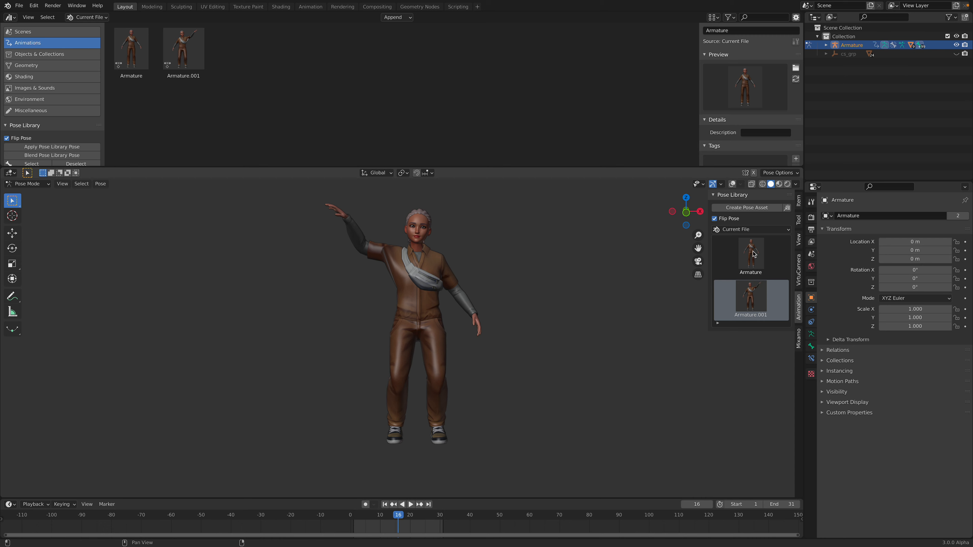
pyautogui.click(757, 297)
pyautogui.click(751, 269)
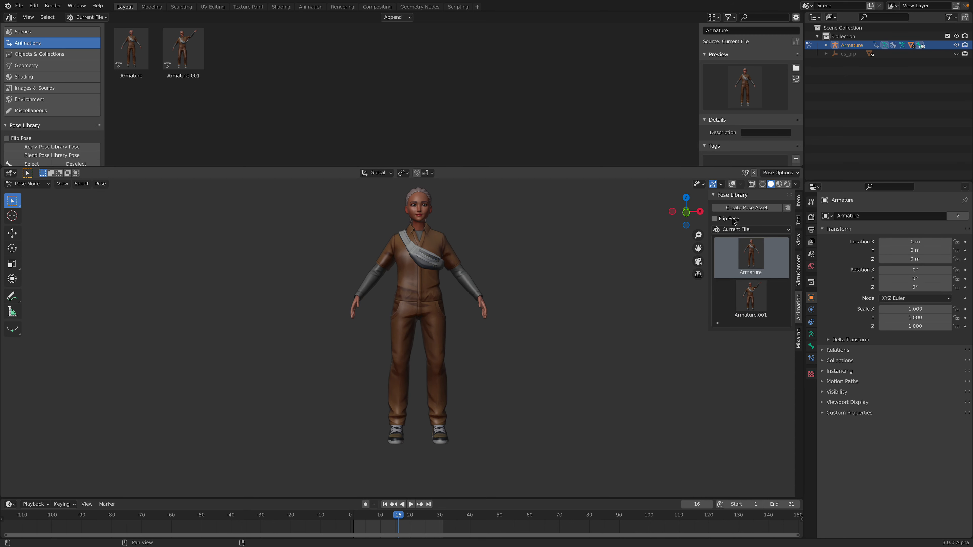
pyautogui.click(723, 266)
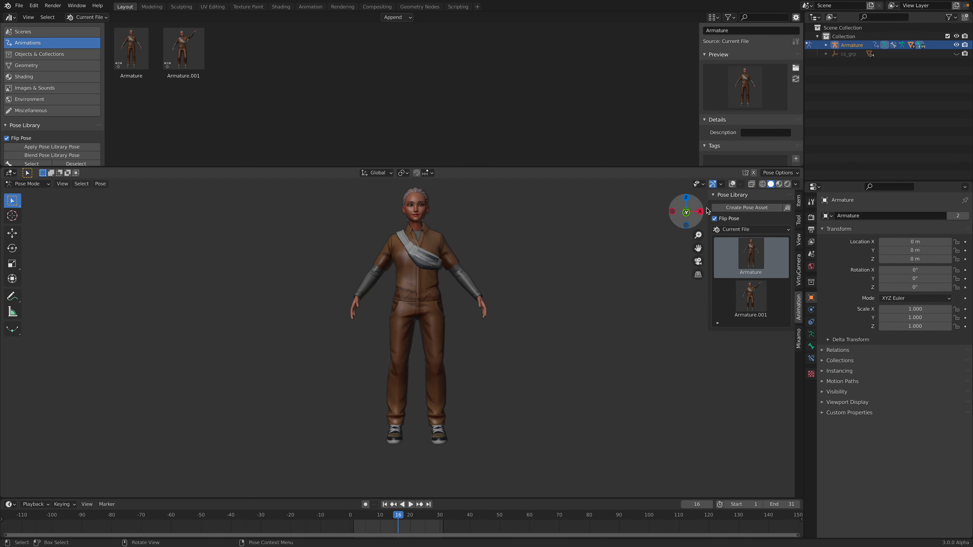
# Step: Show the viewport overlays and raise the left foot with Ctrl_Foot_IK_Left
pyautogui.click(732, 184)
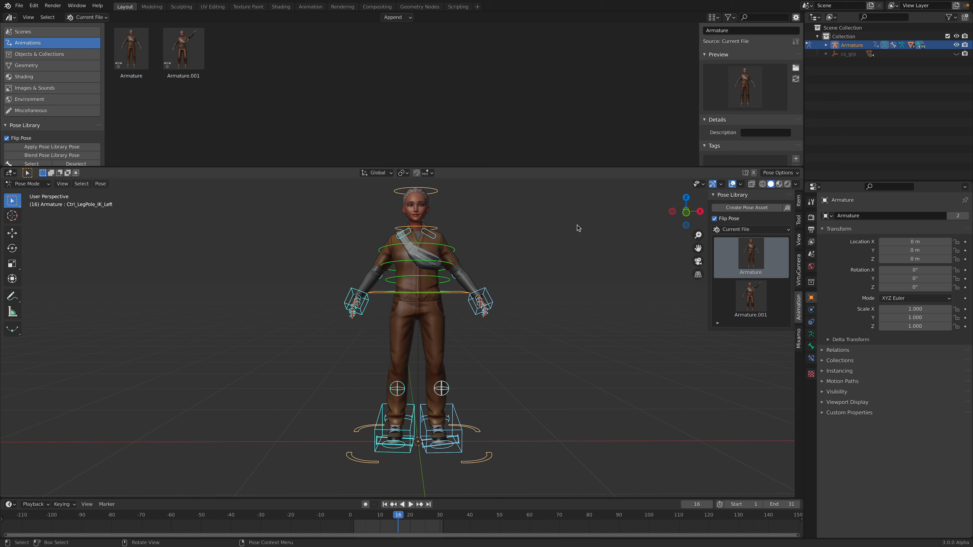
pyautogui.click(488, 299)
pyautogui.click(685, 213)
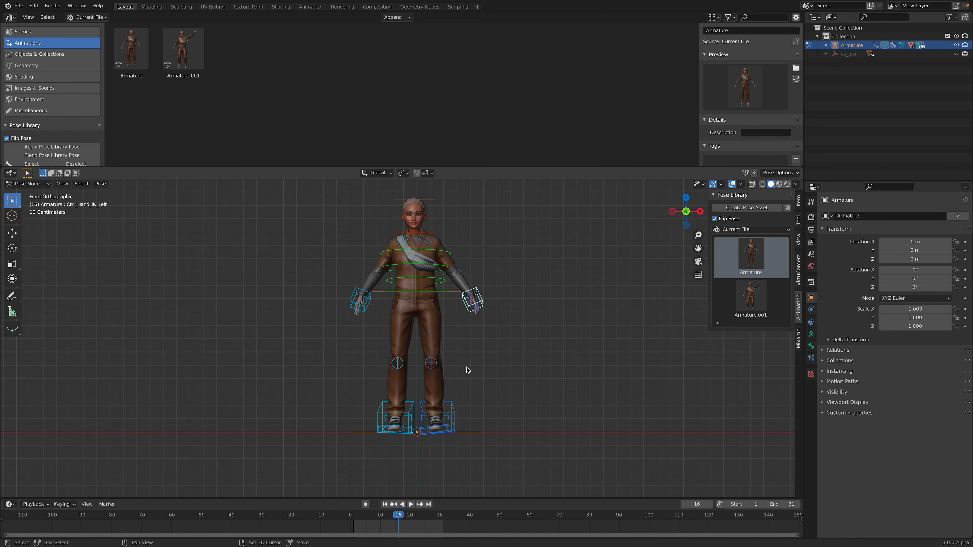
pyautogui.click(453, 414)
pyautogui.moveTo(453, 414); pyautogui.dragTo(371, 396, button='middle')
pyautogui.press('g')
pyautogui.click(308, 337)
# Step: Rotate Ctrl_Foot_IK_Left and reposition the raised foot
pyautogui.moveTo(350, 345); pyautogui.dragTo(385, 349, button='middle')
pyautogui.press('r')
pyautogui.click(374, 330)
pyautogui.press('g')
pyautogui.click(345, 318)
# Step: Move the Ctrl_Hips control sideways over the standing right foot and slightly down
pyautogui.moveTo(339, 318); pyautogui.dragTo(458, 311, button='middle')
pyautogui.click(482, 304)
pyautogui.press('g')
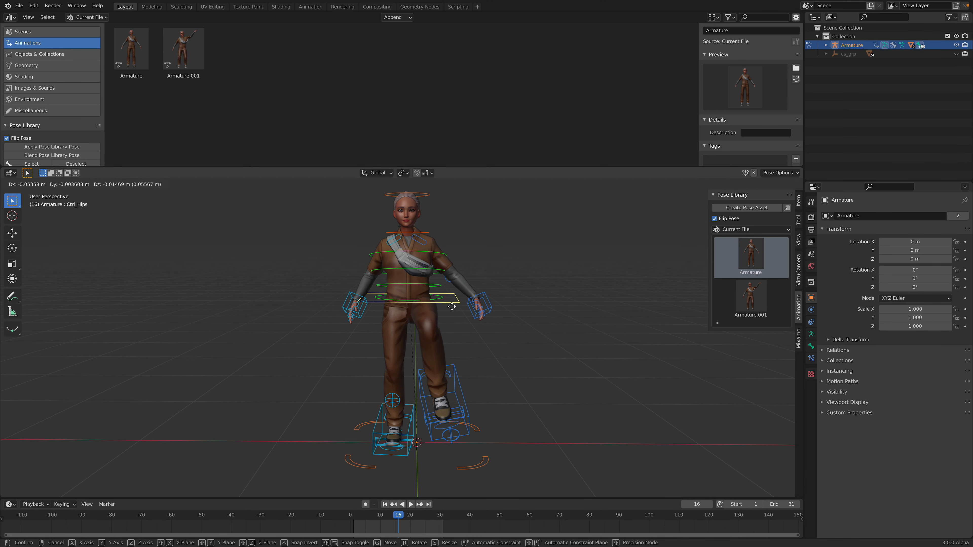
pyautogui.click(450, 309)
# Step: Tilt the raised left foot with Ctrl_Foot_IK_Left and adjust its position
pyautogui.click(458, 366)
pyautogui.press('r')
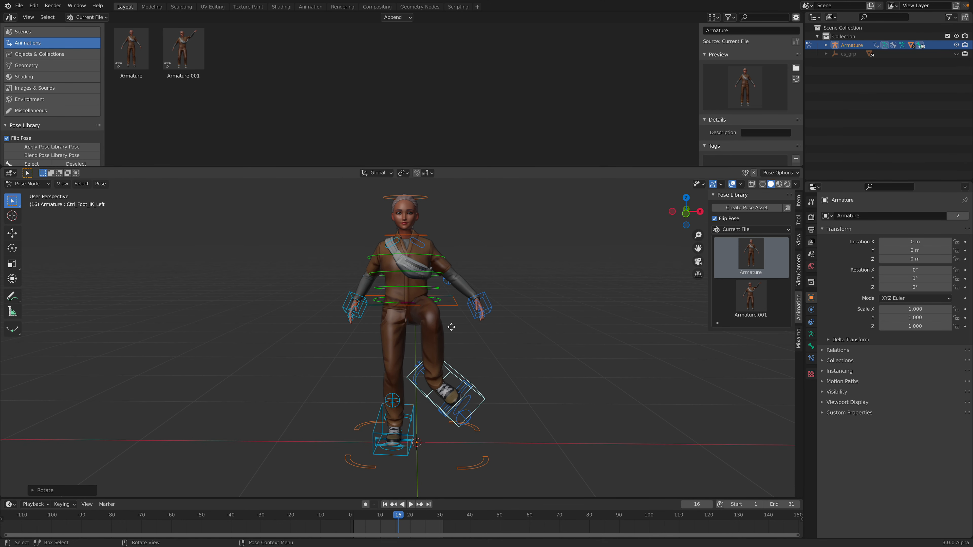
pyautogui.click(460, 357)
pyautogui.press('r')
pyautogui.press('r')
pyautogui.click(466, 370)
pyautogui.press('g')
pyautogui.click(458, 371)
# Step: Raise the left hand outward to about shoulder height and rotate it with Ctrl_Hand_IK_Left
pyautogui.click(486, 298)
pyautogui.press('g')
pyautogui.click(508, 250)
pyautogui.press('r')
pyautogui.click(512, 187)
pyautogui.press('g')
pyautogui.click(531, 232)
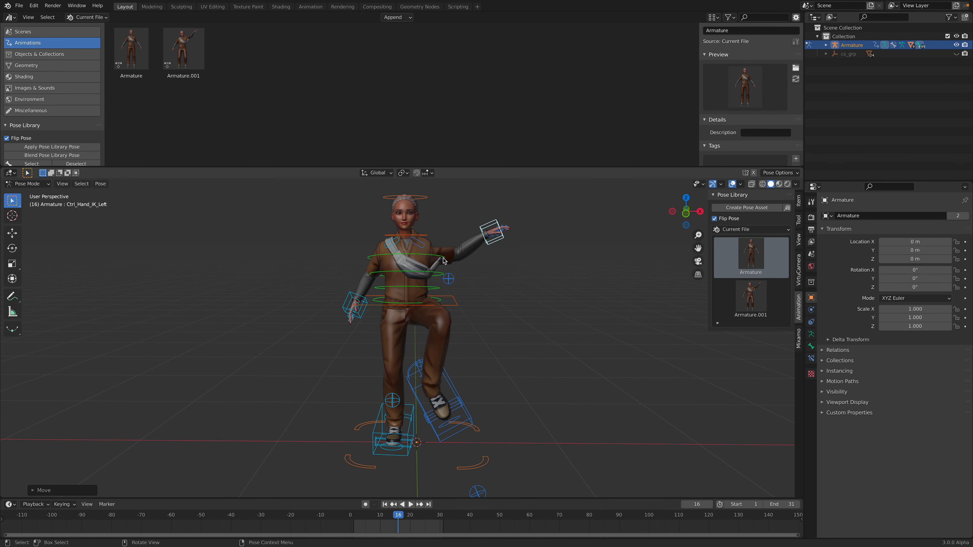
# Step: Rotate Ctrl_Hand_IK_Right and move the right hand slightly up and away from the body
pyautogui.click(366, 299)
pyautogui.press('r')
pyautogui.click(367, 298)
pyautogui.press('g')
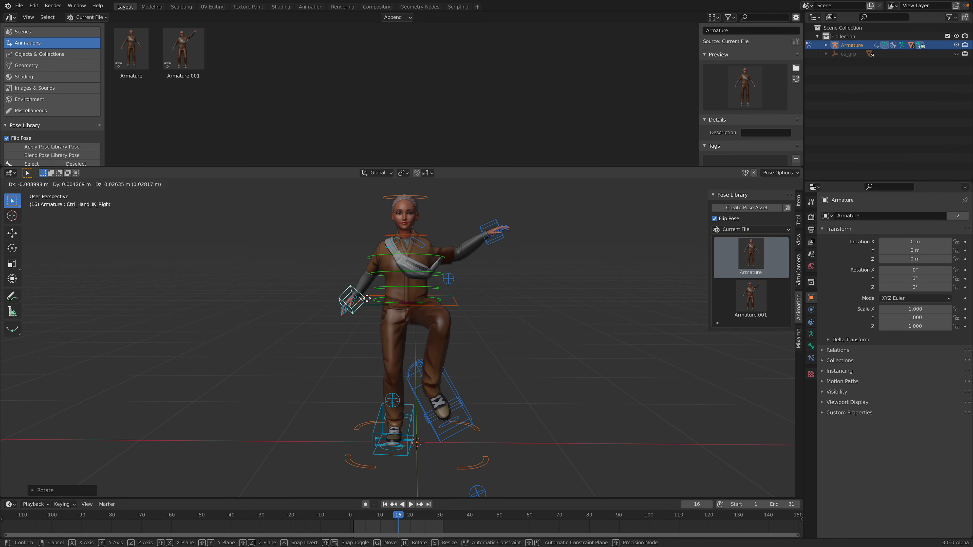
pyautogui.click(356, 292)
pyautogui.press('r')
pyautogui.click(416, 307)
pyautogui.press('g')
pyautogui.click(411, 305)
# Step: Tilt the upper body by rotating the Ctrl_Hips control
pyautogui.click(452, 301)
pyautogui.press('r')
pyautogui.click(479, 284)
pyautogui.click(419, 200)
pyautogui.press('g')
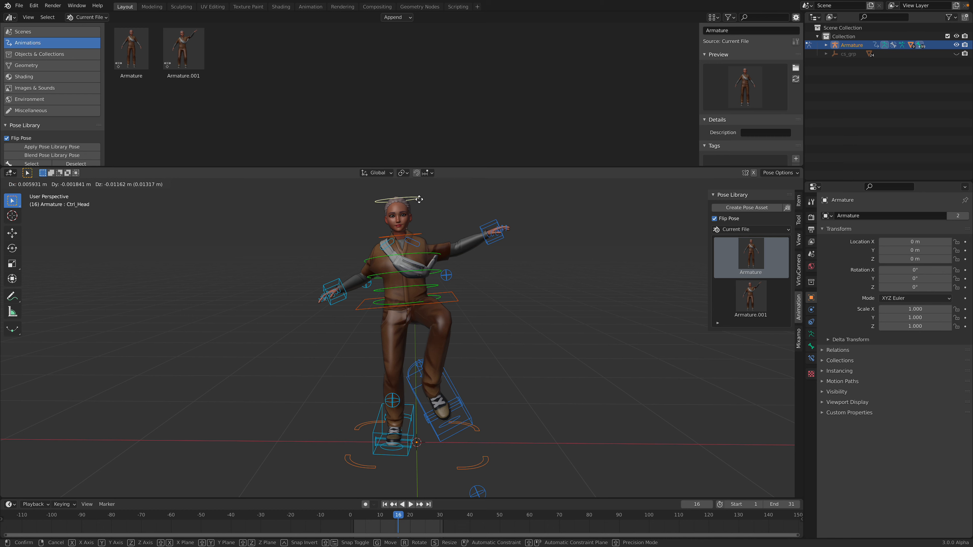
pyautogui.rightClick(419, 199)
# Step: Create a pose asset from all the rig's controls in the raised-leg pose and hide the viewport overlays
pyautogui.press('a')
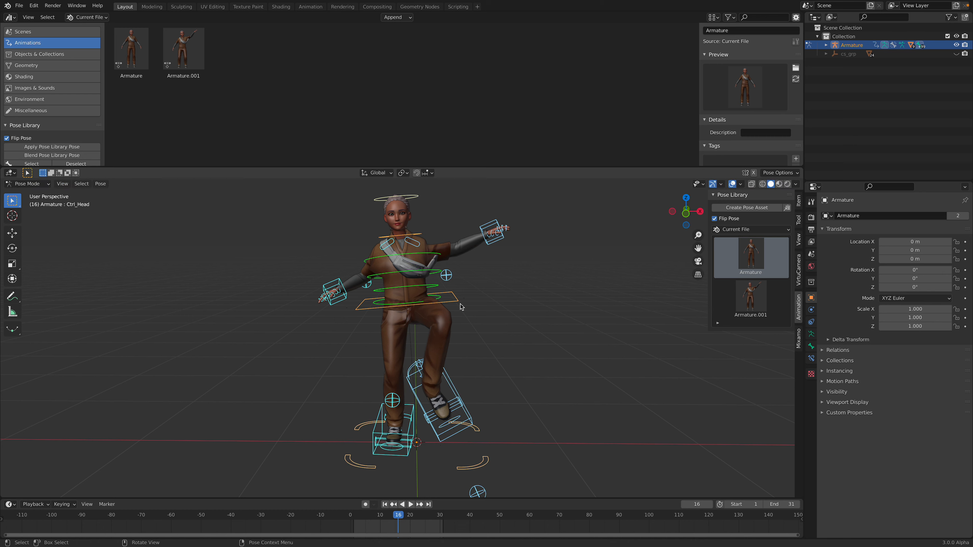
pyautogui.click(751, 209)
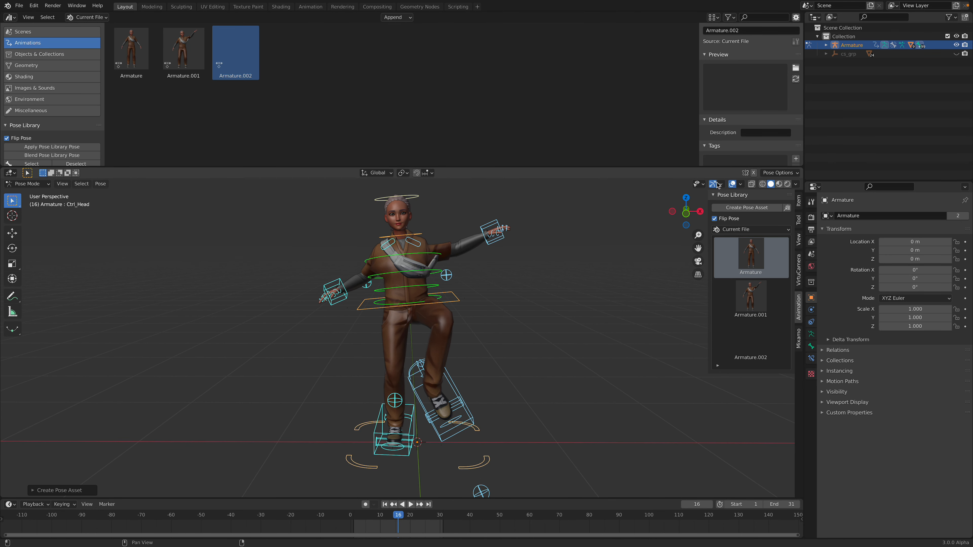
pyautogui.click(731, 184)
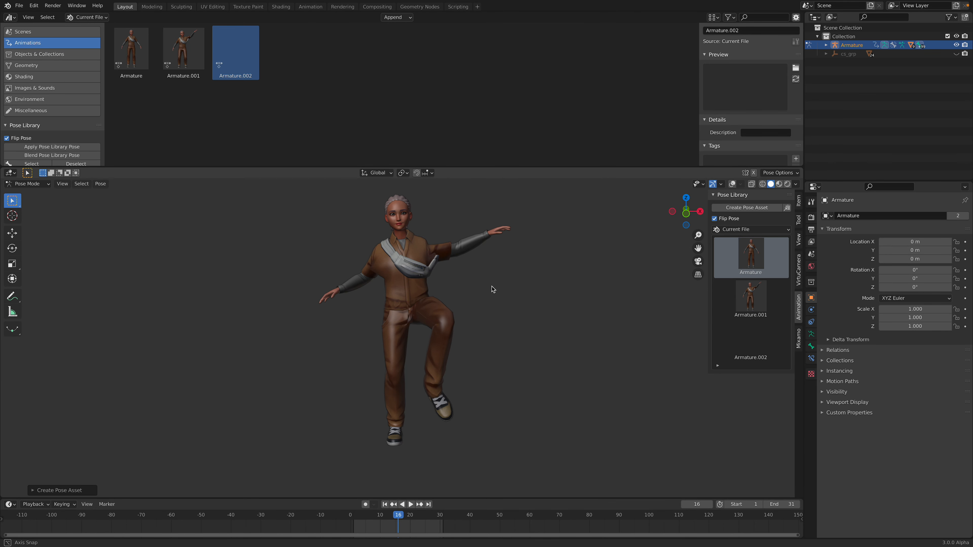
# Step: Capture a screenshot of the avatar in the raised-leg pose and load it as the custom preview of pose asset Armature.002
pyautogui.moveTo(280, 210); pyautogui.dragTo(532, 447)
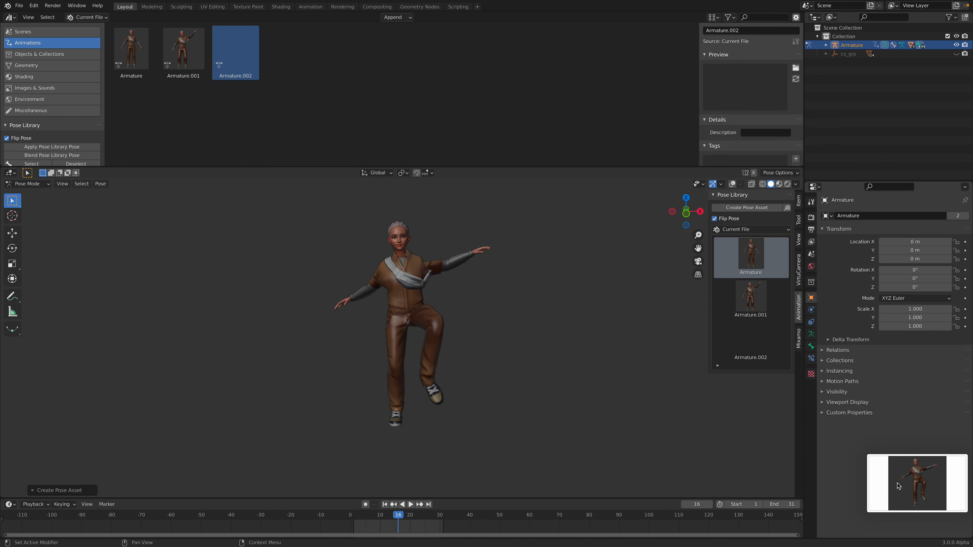
pyautogui.click(796, 70)
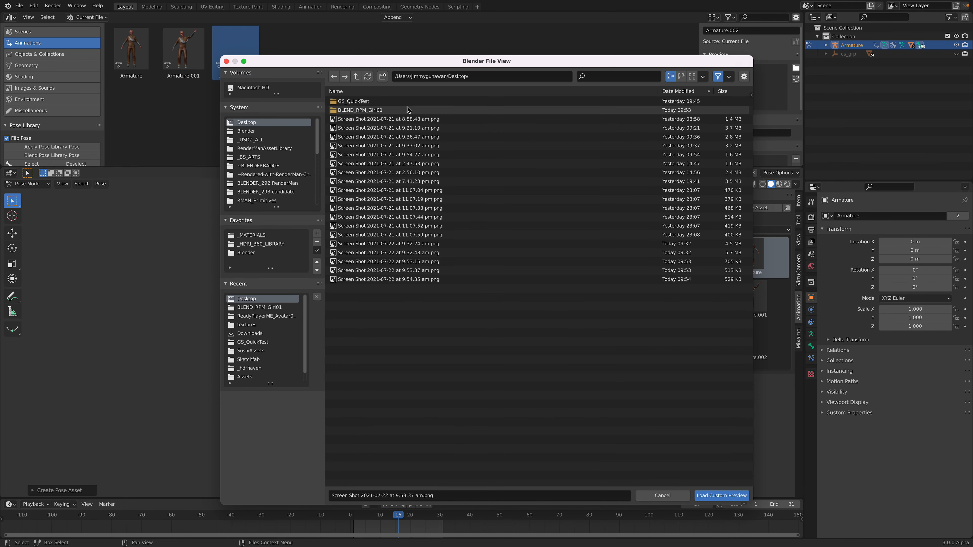
pyautogui.doubleClick(401, 281)
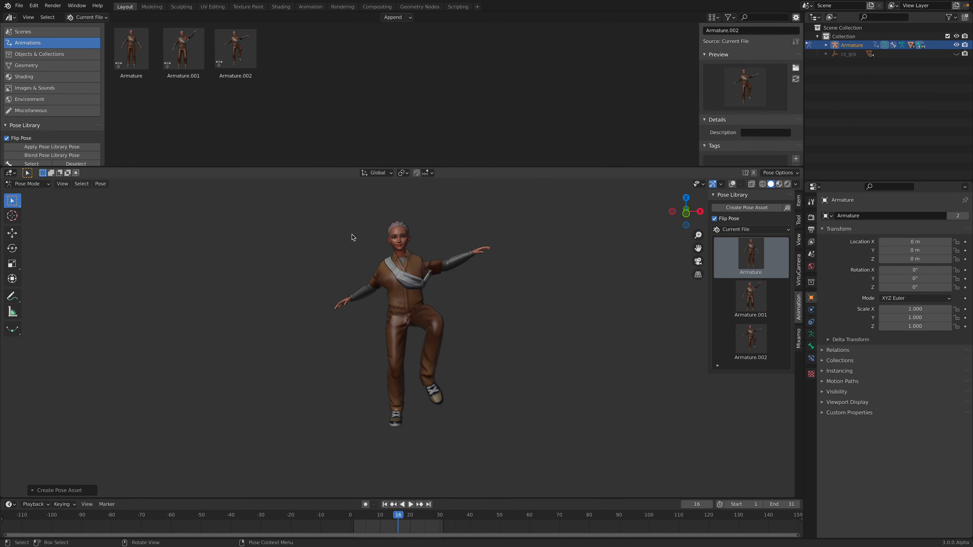
# Step: Show the viewport overlays again, deselect the rig's controls and save the file
pyautogui.scroll(1, 353, 237)
pyautogui.click(731, 184)
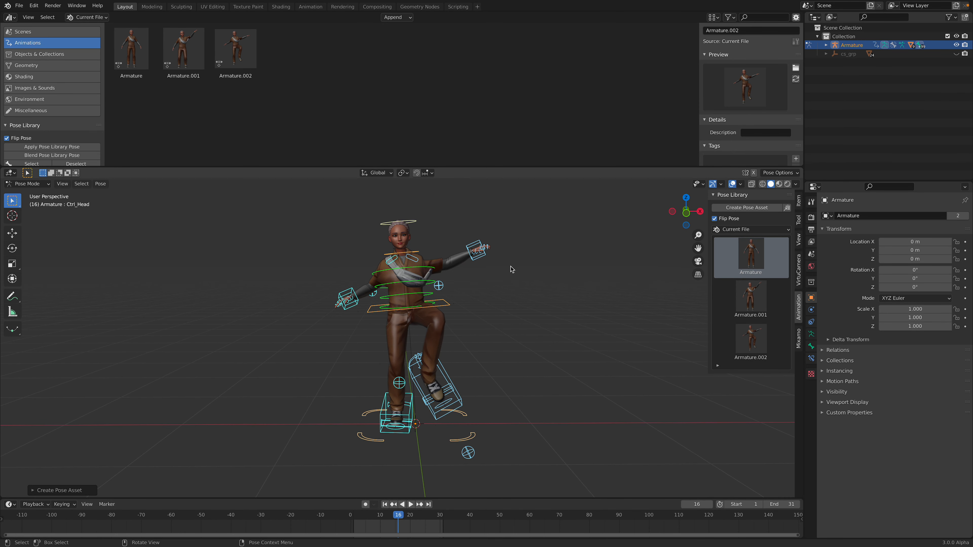
pyautogui.click(487, 276)
pyautogui.hotkey('ctrl', 's')
pyautogui.moveTo(487, 277); pyautogui.dragTo(488, 278, button='middle')
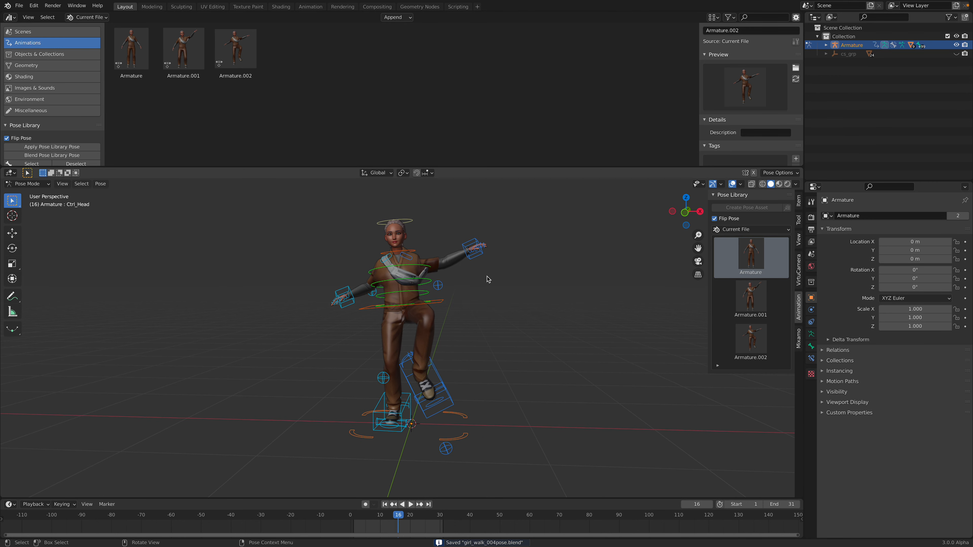
# Step: Apply the Armature, Armature.001 and Armature.002 poses in turn with Flip Pose enabled to test them on the rig
pyautogui.doubleClick(751, 262)
pyautogui.click(755, 302)
pyautogui.rightClick(755, 331)
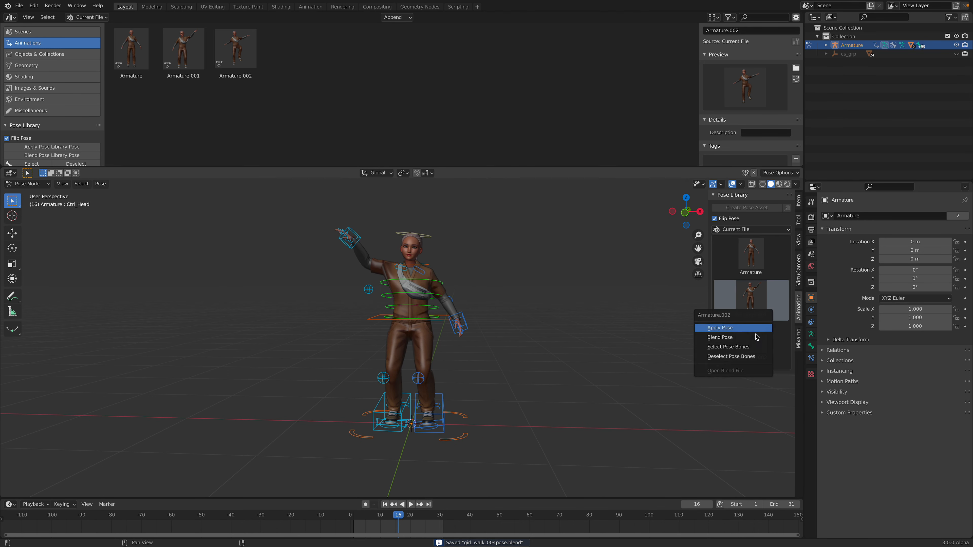
pyautogui.click(755, 336)
pyautogui.click(750, 320)
pyautogui.click(747, 312)
pyautogui.click(753, 261)
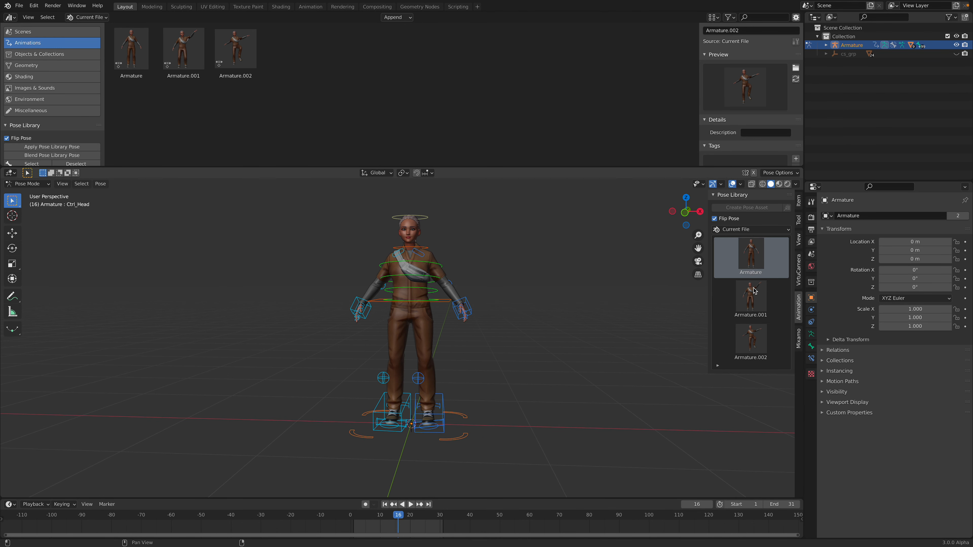
pyautogui.click(754, 300)
pyautogui.click(755, 333)
# Step: Turn off Flip Pose, test the three stored poses, finish on the Armature pose and save the file
pyautogui.click(755, 319)
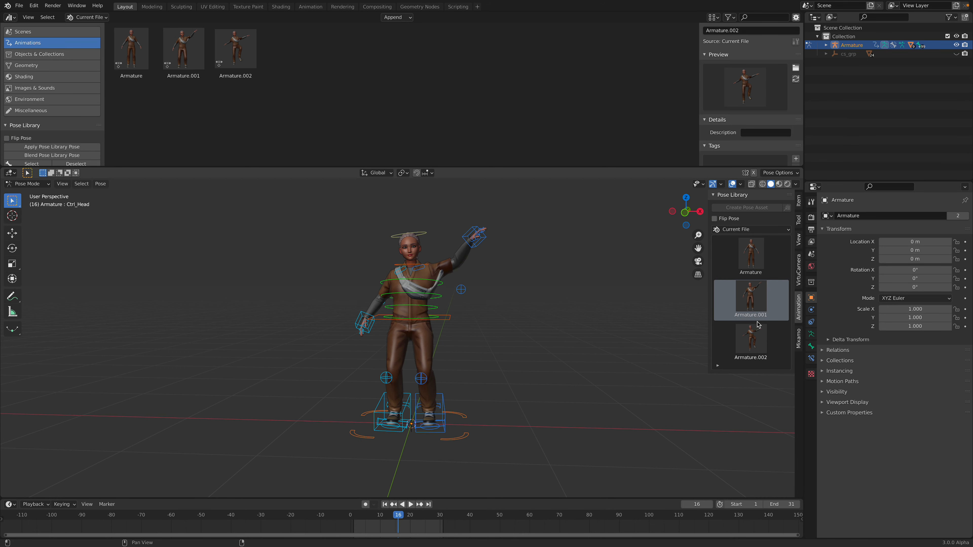
pyautogui.click(760, 253)
pyautogui.click(751, 298)
pyautogui.click(751, 340)
pyautogui.click(751, 299)
pyautogui.click(751, 255)
pyautogui.moveTo(541, 280); pyautogui.dragTo(477, 286, button='middle')
pyautogui.hotkey('ctrl', 's')
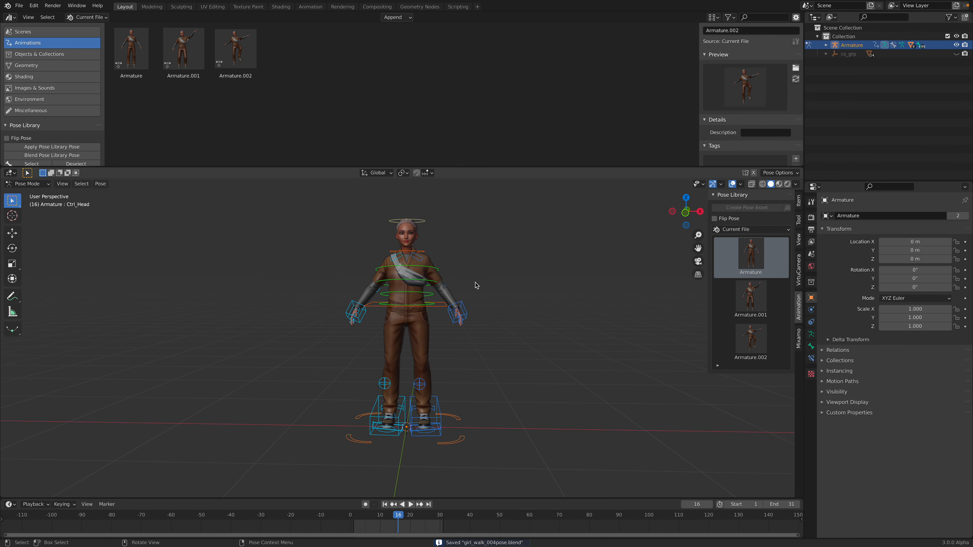
# Step: Select all the rig's controls, set the timeline's end frame to 100 and go to frame 2
pyautogui.press('a')
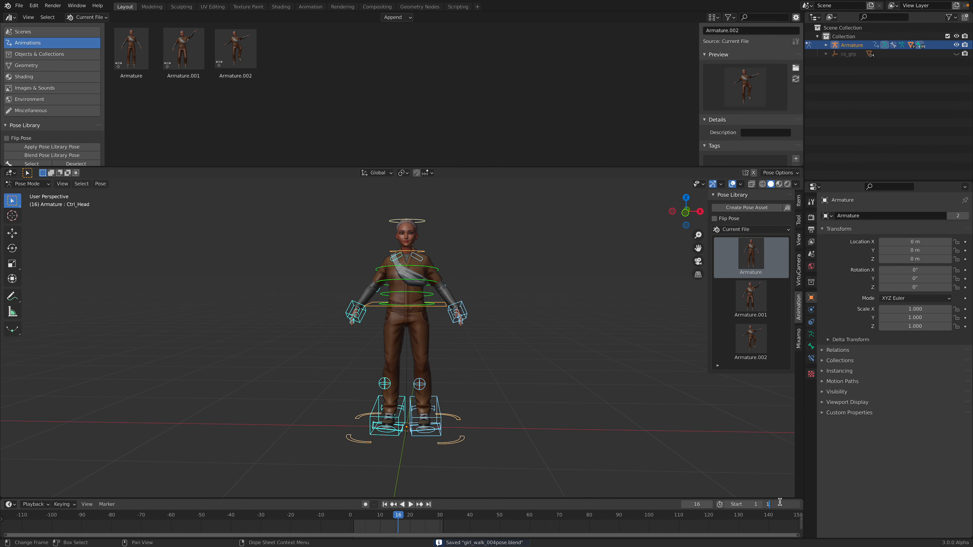
pyautogui.write('00')
pyautogui.press('Return')
pyautogui.moveTo(370, 534); pyautogui.dragTo(419, 533)
pyautogui.moveTo(313, 522); pyautogui.dragTo(305, 522)
pyautogui.scroll(1, 434, 278)
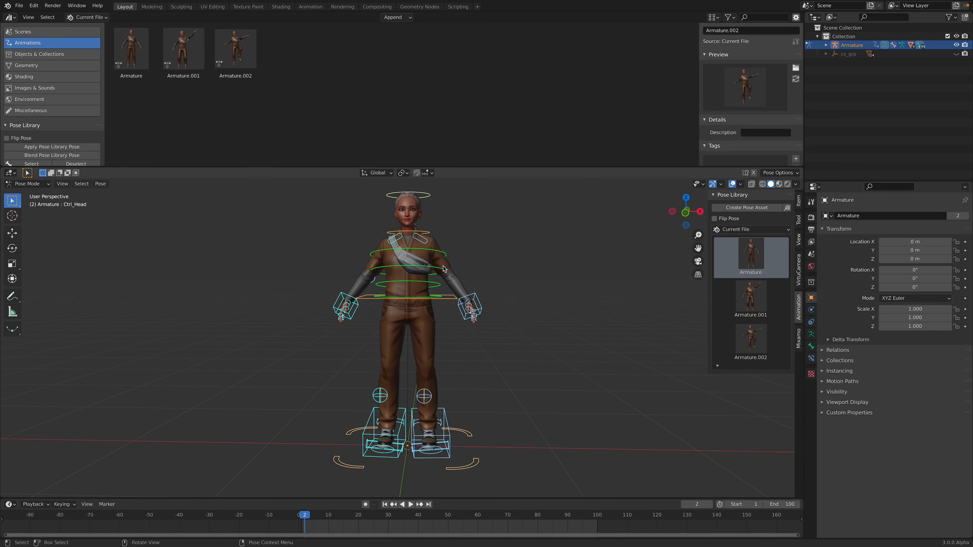
# Step: Set the IK-FK Switch of Ctrl_Hand_IK_Left to 1.000 and select Ctrl_Hand_IK_Right
pyautogui.click(444, 255)
pyautogui.scroll(2, 444, 264)
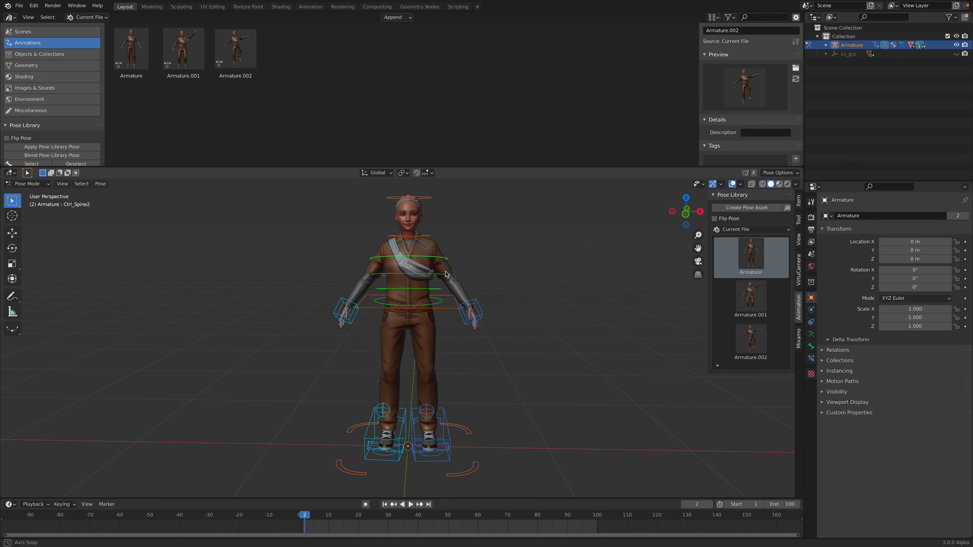
pyautogui.click(491, 296)
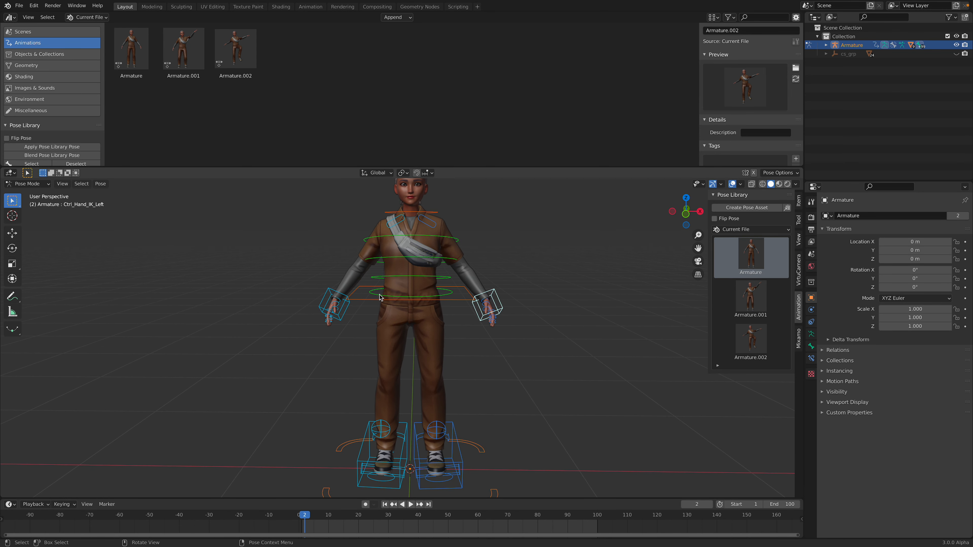
pyautogui.click(333, 292)
pyautogui.click(799, 338)
pyautogui.moveTo(751, 377); pyautogui.dragTo(774, 377)
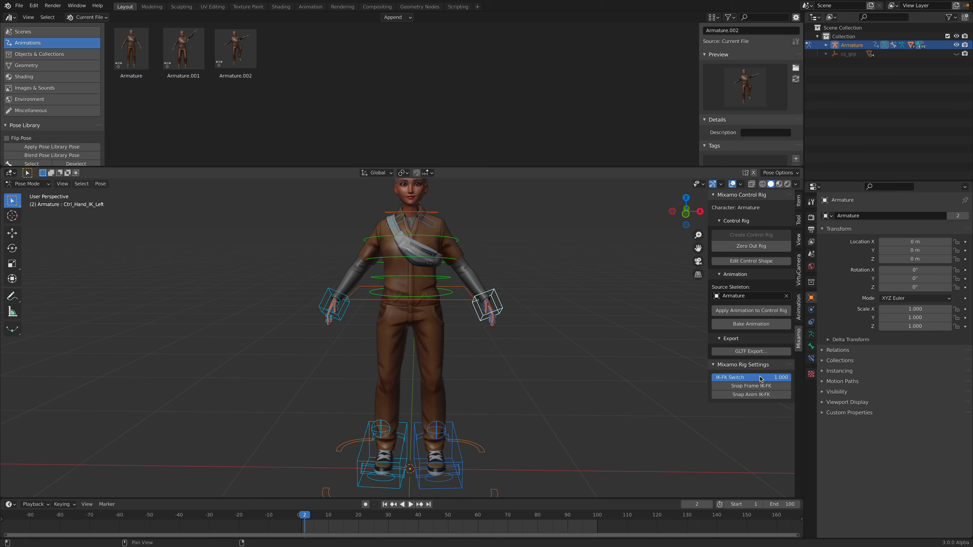
pyautogui.click(326, 295)
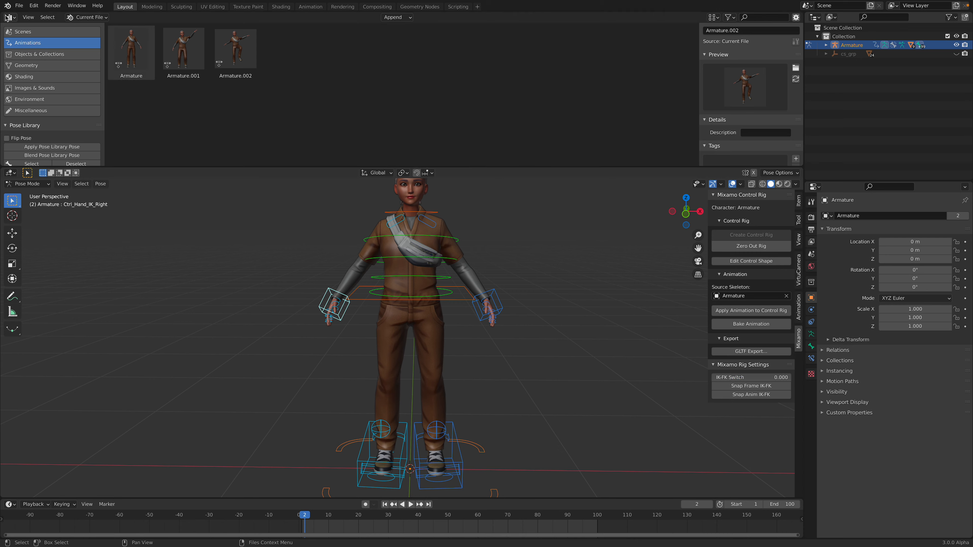
pyautogui.click(7, 5)
pyautogui.click(17, 15)
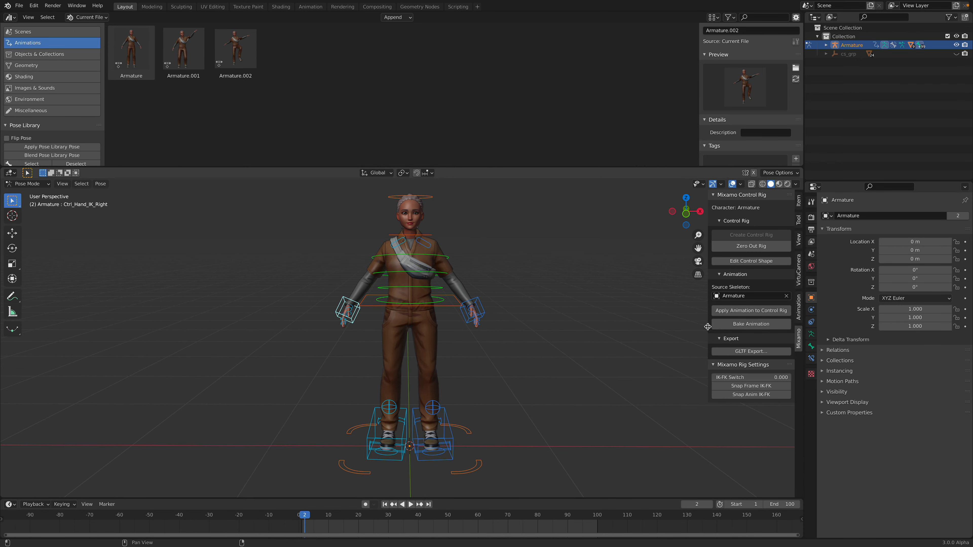
pyautogui.moveTo(707, 327); pyautogui.dragTo(785, 326)
pyautogui.click(26, 183)
pyautogui.click(23, 191)
pyautogui.click(479, 303)
pyautogui.click(479, 303)
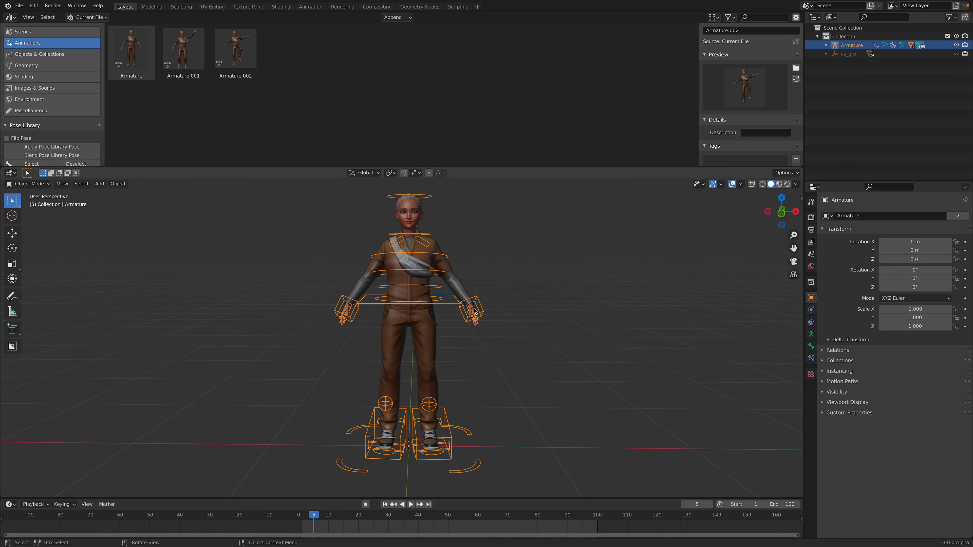
pyautogui.click(530, 295)
pyautogui.press('a')
pyautogui.moveTo(529, 292); pyautogui.dragTo(527, 292, button='middle')
pyautogui.click(527, 292)
pyautogui.click(478, 301)
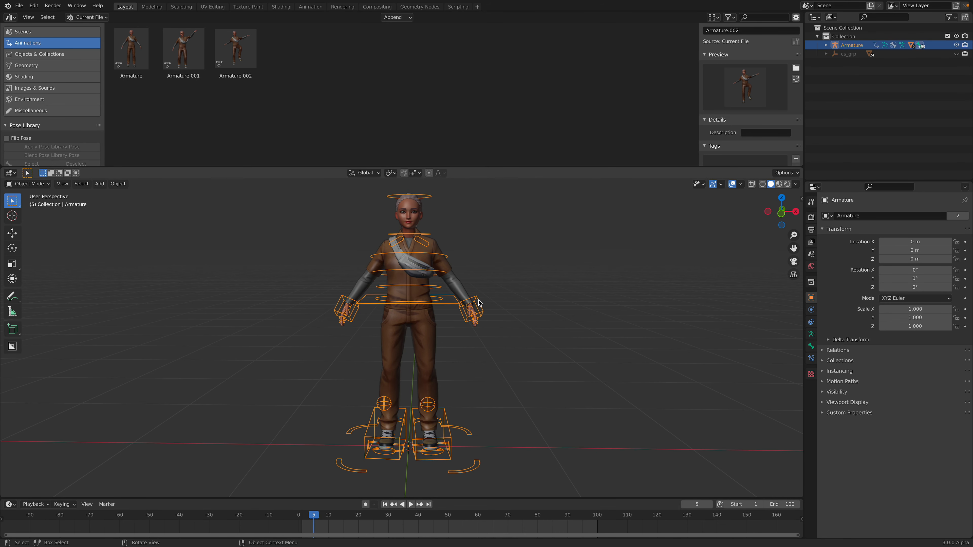
# Step: Put the armature back in Pose Mode and keyframe Location & Rotation of all its controls at frame 5
pyautogui.click(38, 185)
pyautogui.click(24, 210)
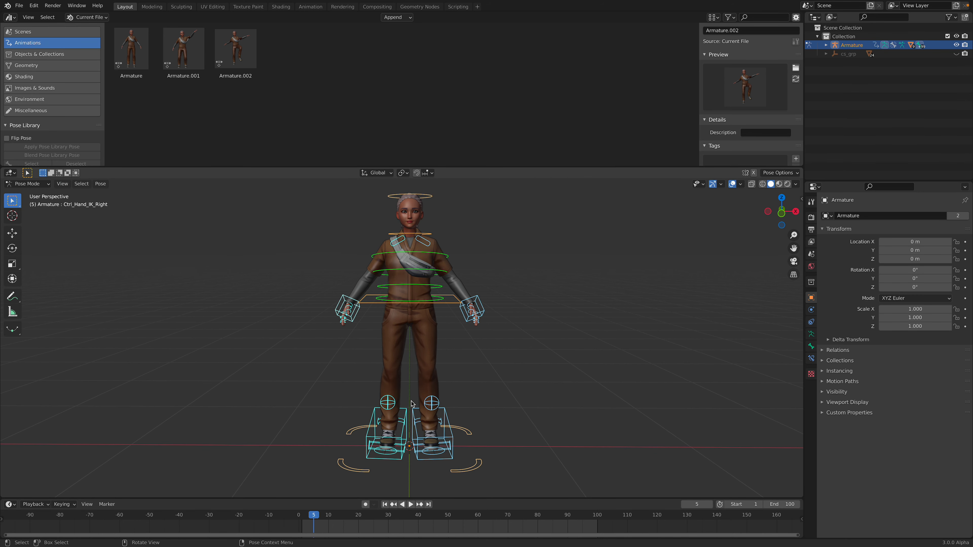
pyautogui.press('i')
# Step: With auto keying on, apply the Armature.001 pose at frame 14 and set the left hand control's IK-FK Switch to 0.000
pyautogui.click(340, 517)
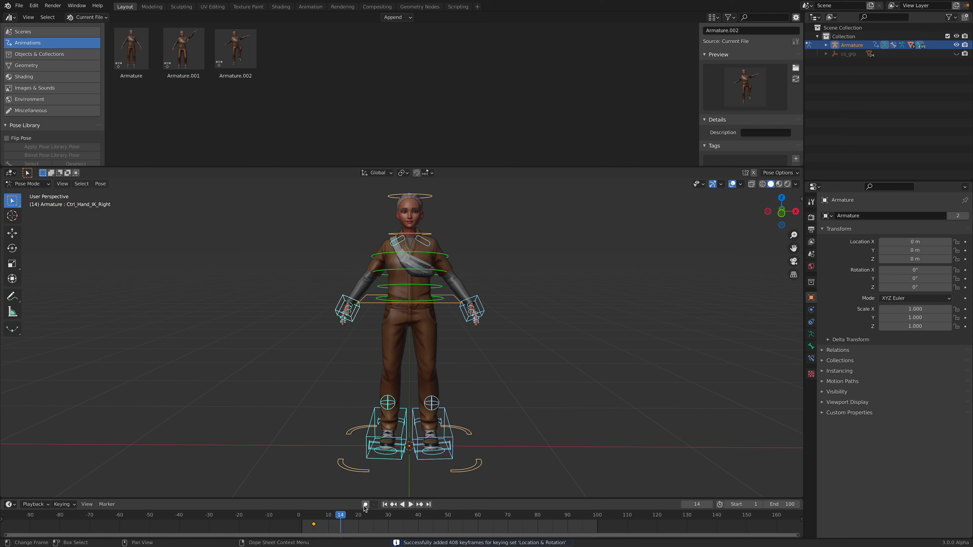
pyautogui.doubleClick(183, 48)
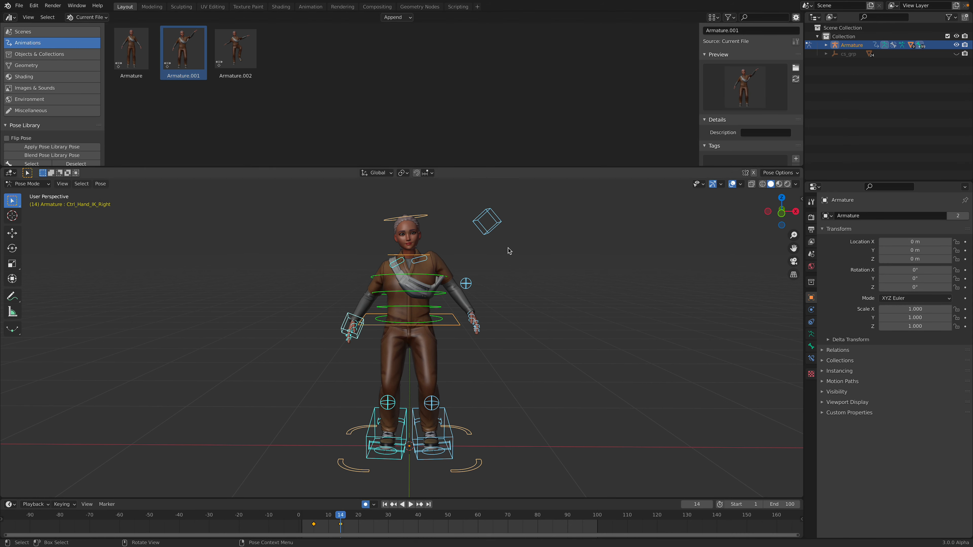
pyautogui.click(498, 231)
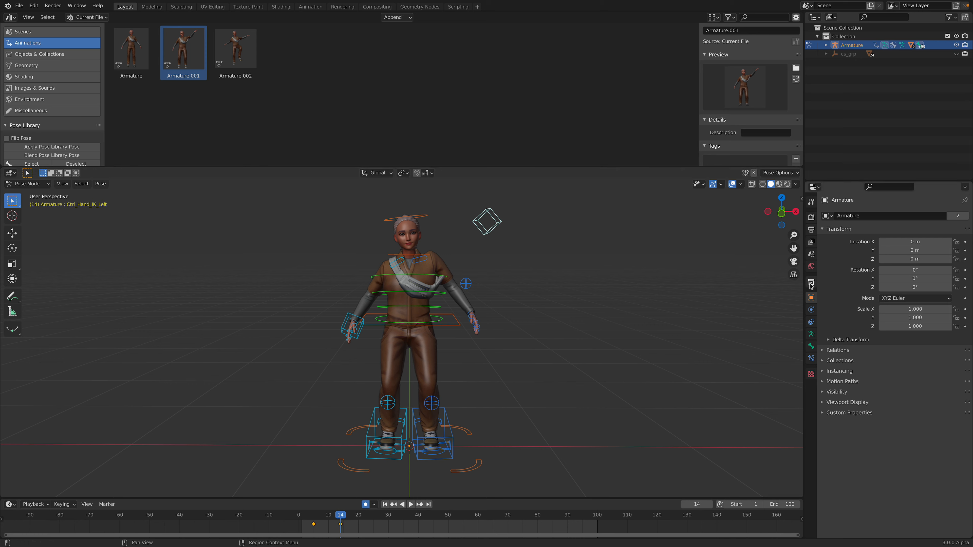
pyautogui.click(801, 198)
pyautogui.moveTo(772, 376); pyautogui.dragTo(737, 382)
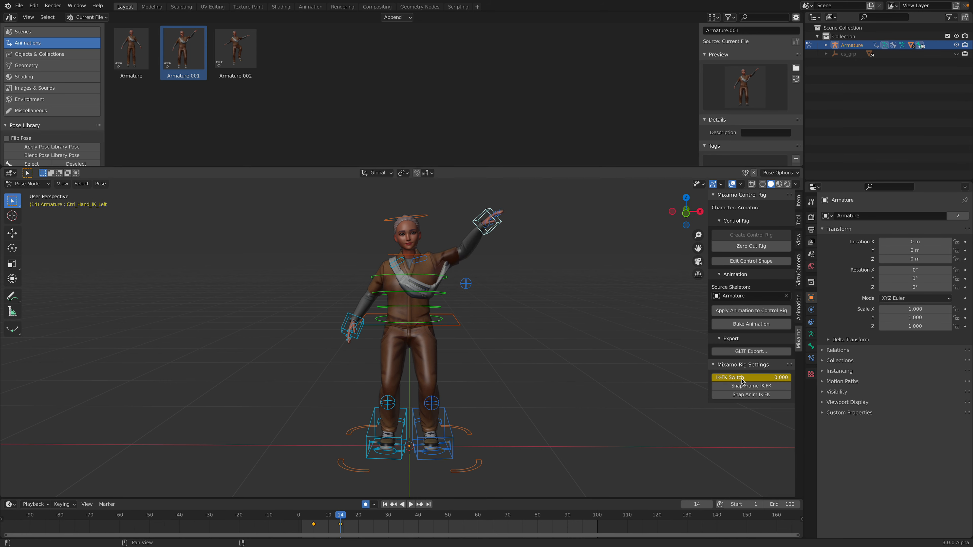
# Step: Go to frame 23, enable Flip Pose and apply the Armature.001 pose to the left hand control
pyautogui.moveTo(338, 521); pyautogui.dragTo(368, 522)
pyautogui.click(28, 139)
pyautogui.doubleClick(191, 43)
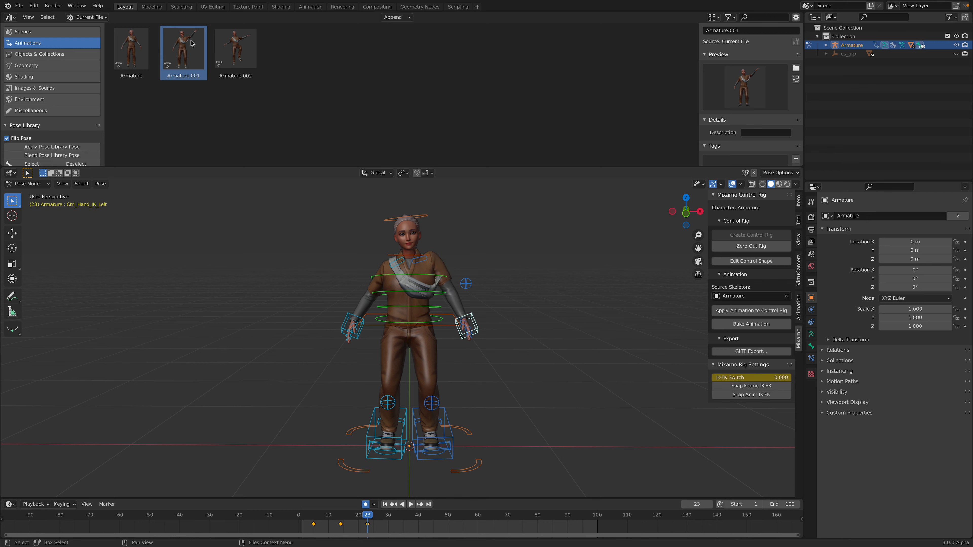
# Step: Set the IK-FK Switch of Ctrl_Hand_IK_Right to 1.000 and keyframe the control at frame 23
pyautogui.click(346, 318)
pyautogui.moveTo(715, 378); pyautogui.dragTo(780, 379)
pyautogui.press('i')
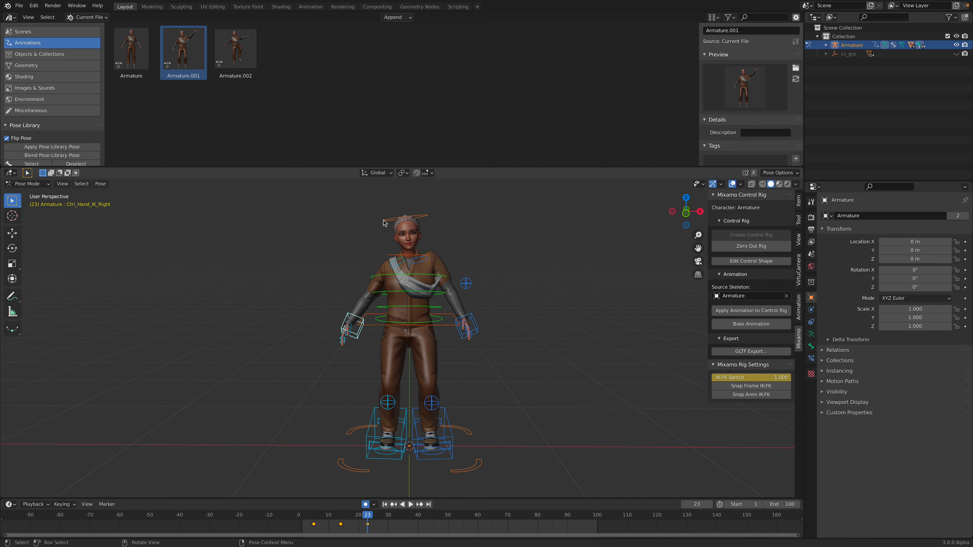
# Step: Apply the flipped Armature.001 pose to all controls at frame 23 and set the right hand control's IK-FK Switch to 0.000
pyautogui.doubleClick(187, 58)
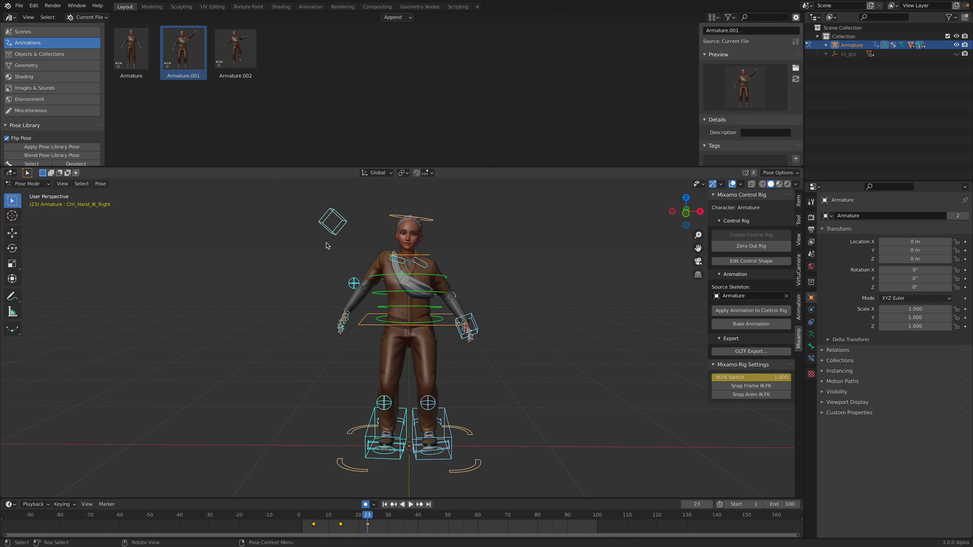
pyautogui.click(331, 235)
pyautogui.moveTo(762, 377); pyautogui.dragTo(731, 378)
# Step: Apply the flipped Armature.002 pose to all controls at frame 32 and the Armature pose at frame 40
pyautogui.moveTo(349, 521); pyautogui.dragTo(376, 518)
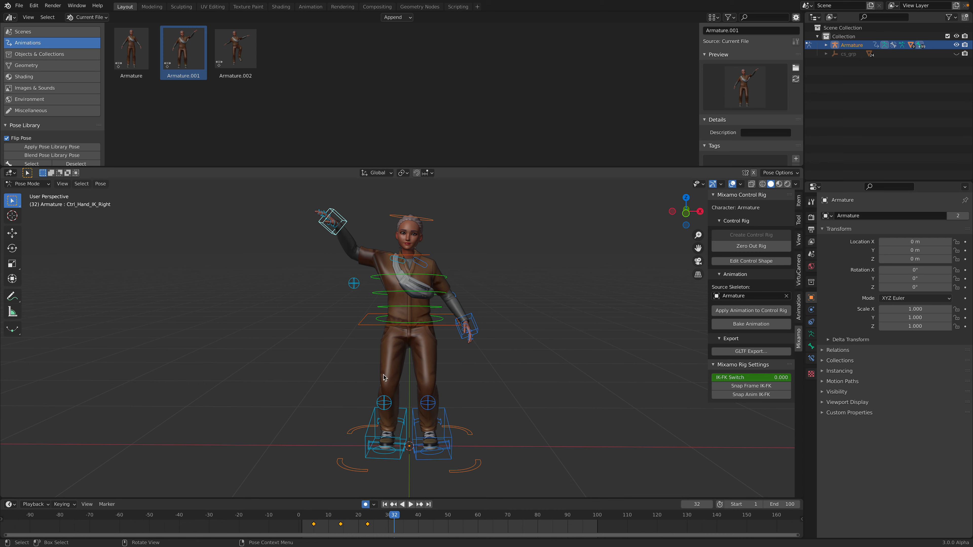
pyautogui.click(432, 219)
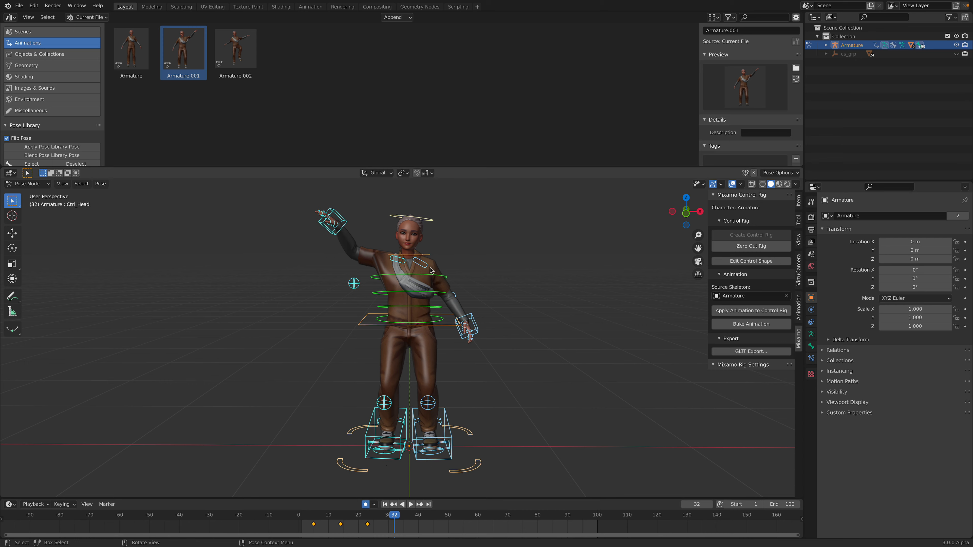
pyautogui.doubleClick(239, 56)
pyautogui.press('space')
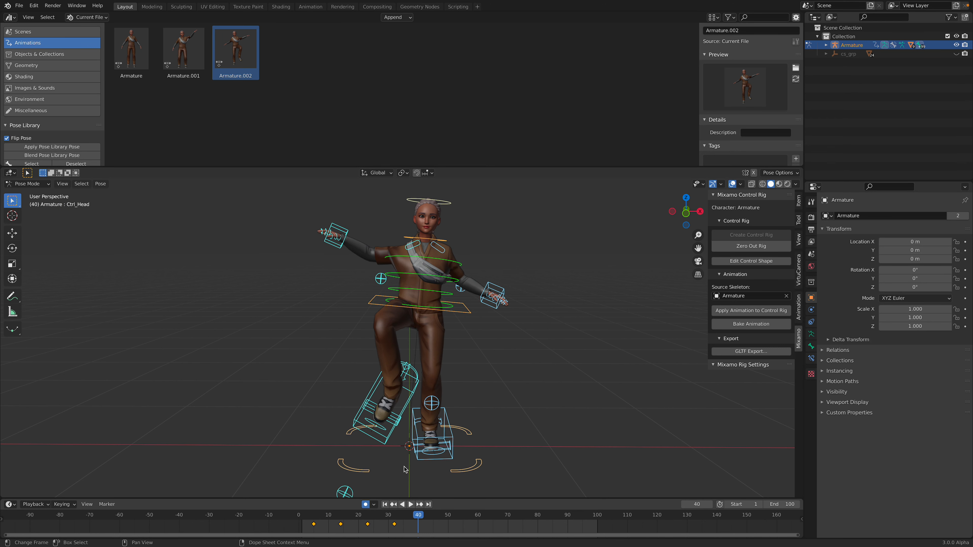
pyautogui.doubleClick(131, 49)
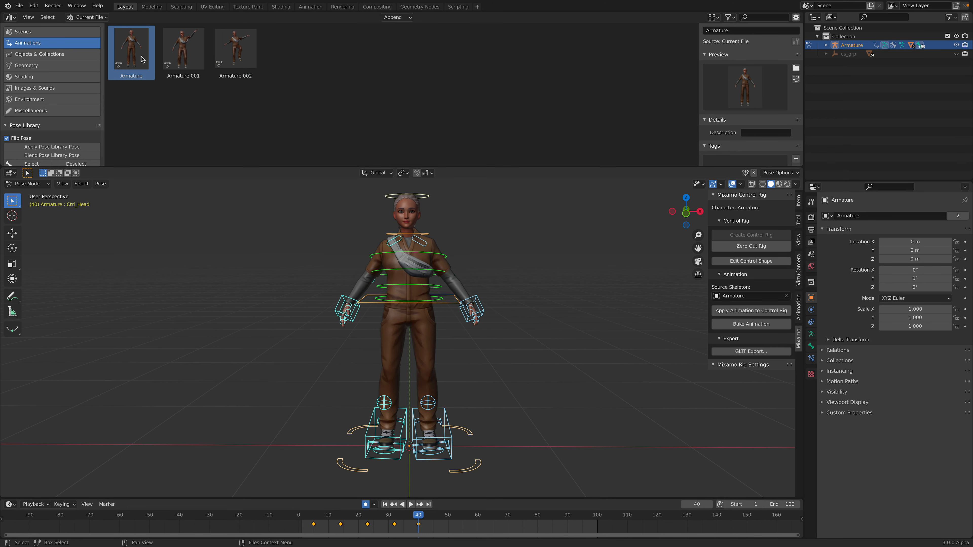
# Step: Turn off Flip Pose, apply the Armature.002 pose at frame 49 and the Armature pose at frame 58
pyautogui.moveTo(434, 522); pyautogui.dragTo(445, 522)
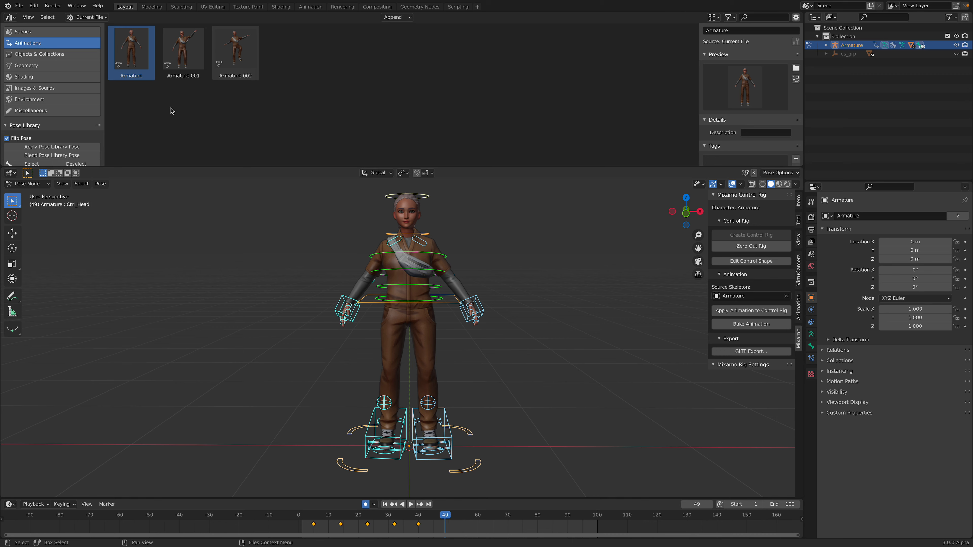
pyautogui.click(23, 138)
pyautogui.doubleClick(223, 58)
pyautogui.press('space')
pyautogui.click(467, 517)
pyautogui.doubleClick(131, 49)
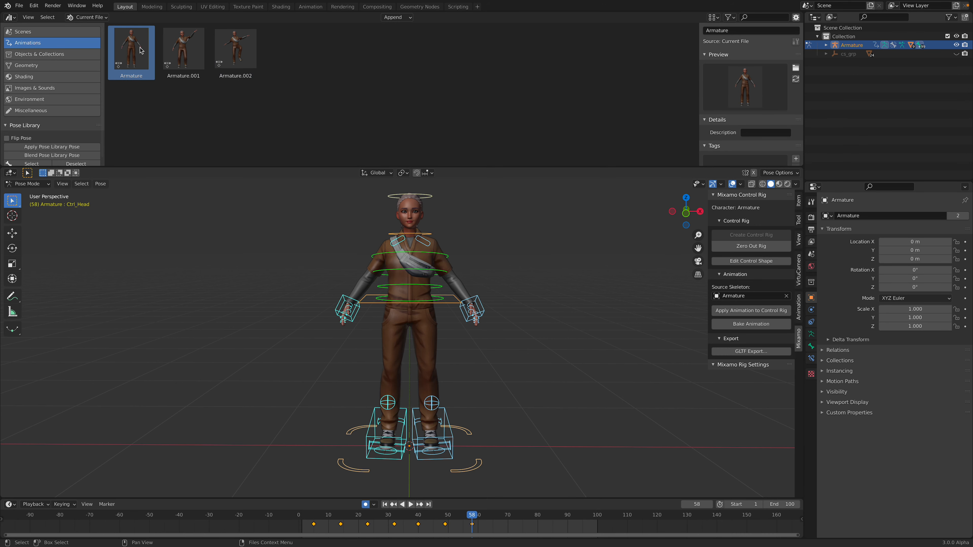
# Step: Play and scrub through the keyed poses in the timeline to review the animation
pyautogui.moveTo(407, 517)
pyautogui.mouseDown()
pyautogui.moveTo(288, 501)
pyautogui.moveTo(460, 513)
pyautogui.moveTo(388, 516)
pyautogui.mouseUp()
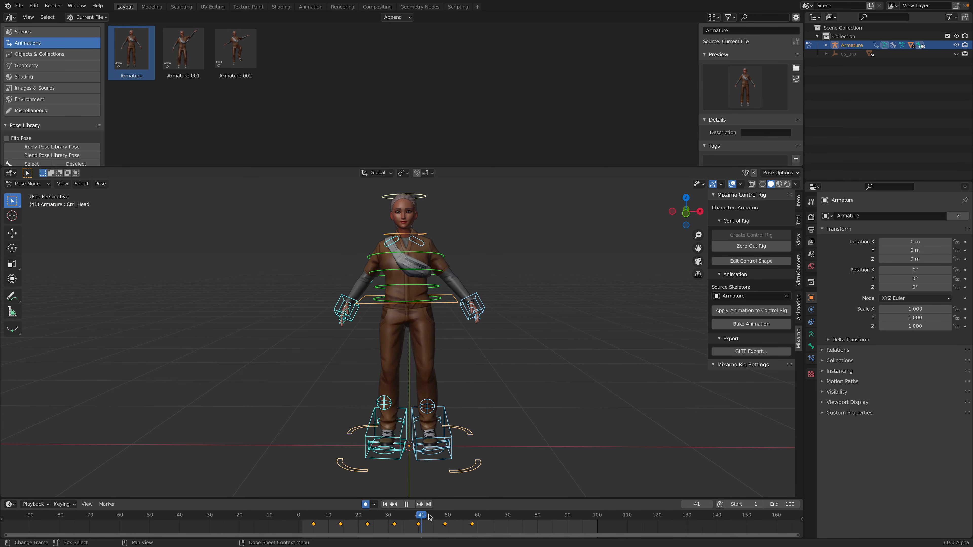
pyautogui.moveTo(446, 520); pyautogui.dragTo(387, 517)
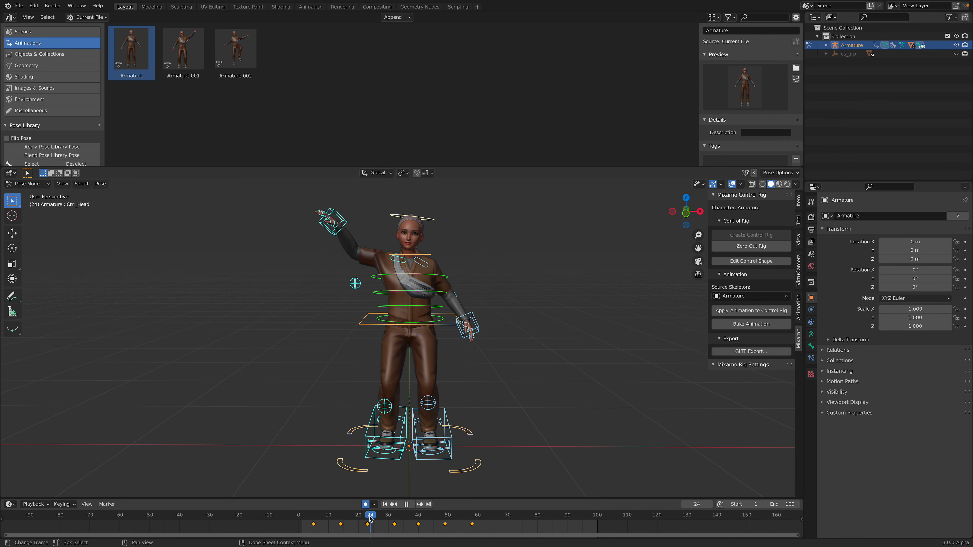
pyautogui.moveTo(379, 517); pyautogui.dragTo(377, 516)
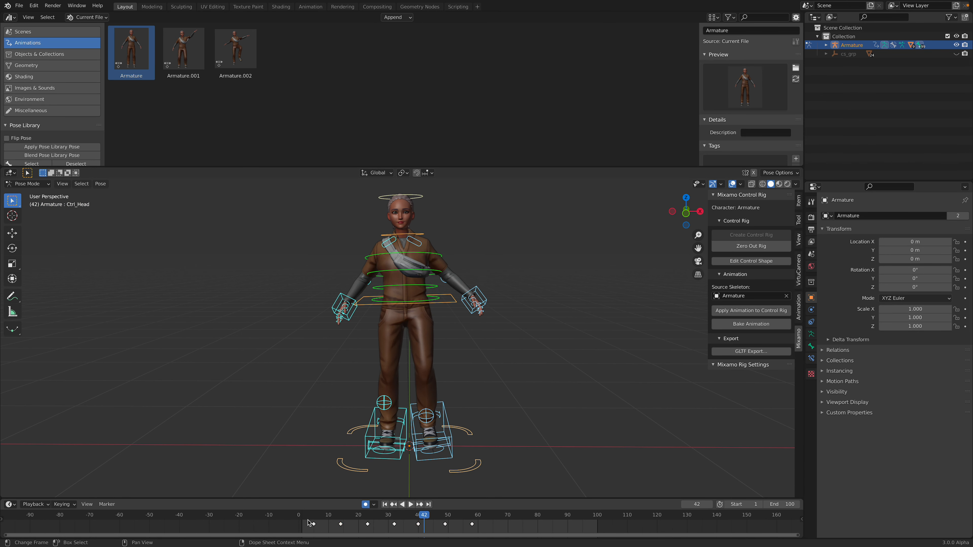
# Step: Delete the first three keyframes in the timeline, at frames 5, 14 and 23
pyautogui.press('b')
pyautogui.moveTo(308, 521); pyautogui.dragTo(376, 527)
pyautogui.press('x')
pyautogui.click(376, 527)
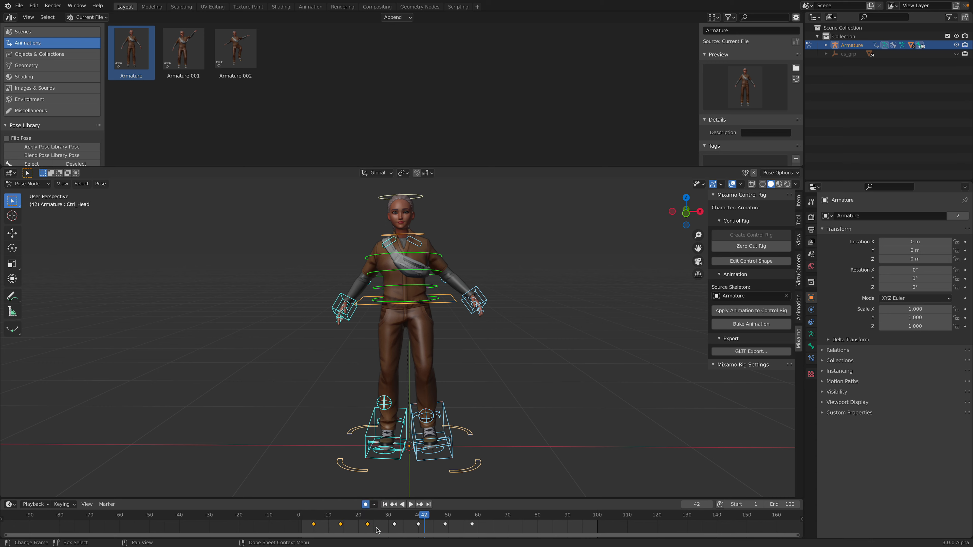
pyautogui.press('x')
pyautogui.click(356, 527)
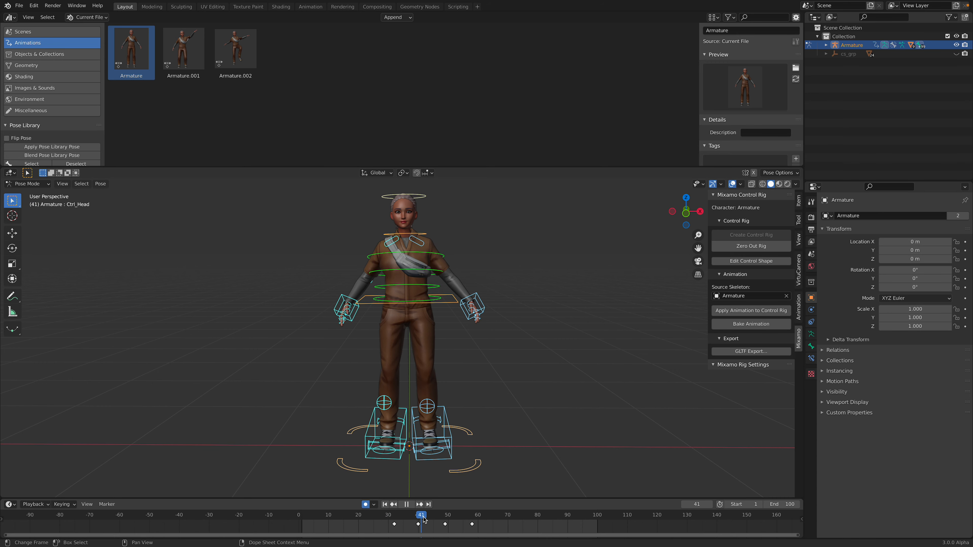
# Step: Play the remaining animation briefly and move all four remaining keyframes earlier so the first sits at frame 2
pyautogui.press('space')
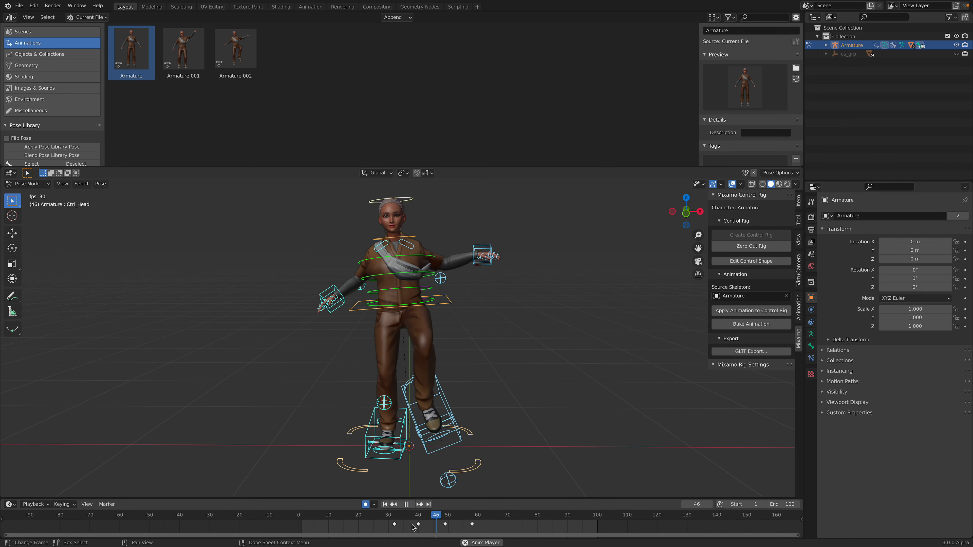
pyautogui.press('space')
pyautogui.press('a')
pyautogui.press('g')
pyautogui.click(391, 529)
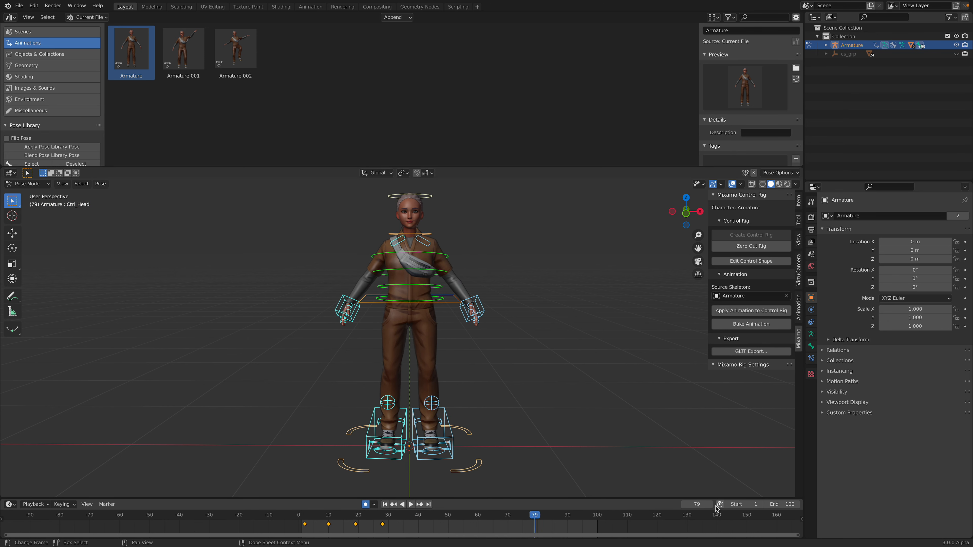
# Step: Set the animation's end frame to 30 and play the shortened loop
pyautogui.write('30')
pyautogui.press('Return')
pyautogui.press('space')
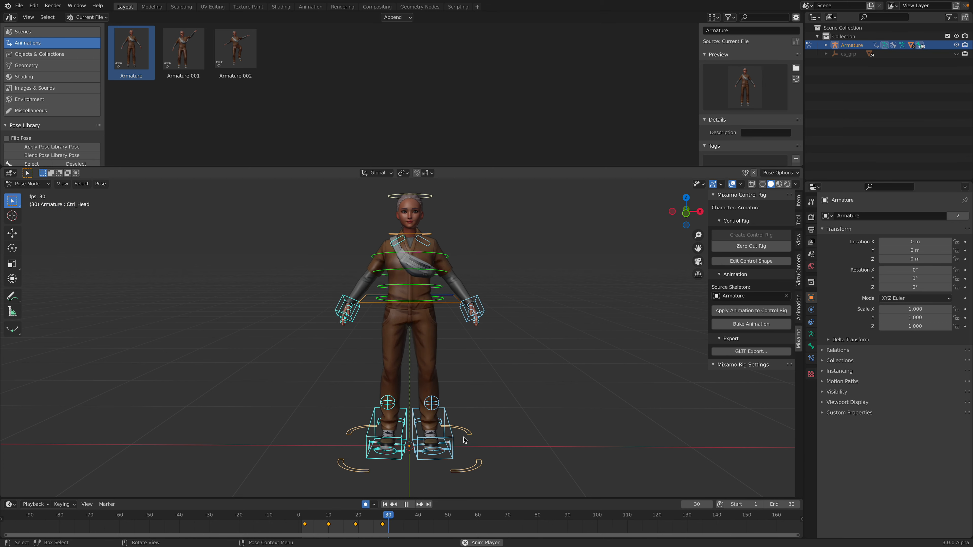
pyautogui.press('space')
# Step: Set the animation's end frame to 40 and move the four keyframes later so the first sits at frame 12
pyautogui.moveTo(366, 517); pyautogui.dragTo(305, 522)
pyautogui.scroll(-1, 460, 527)
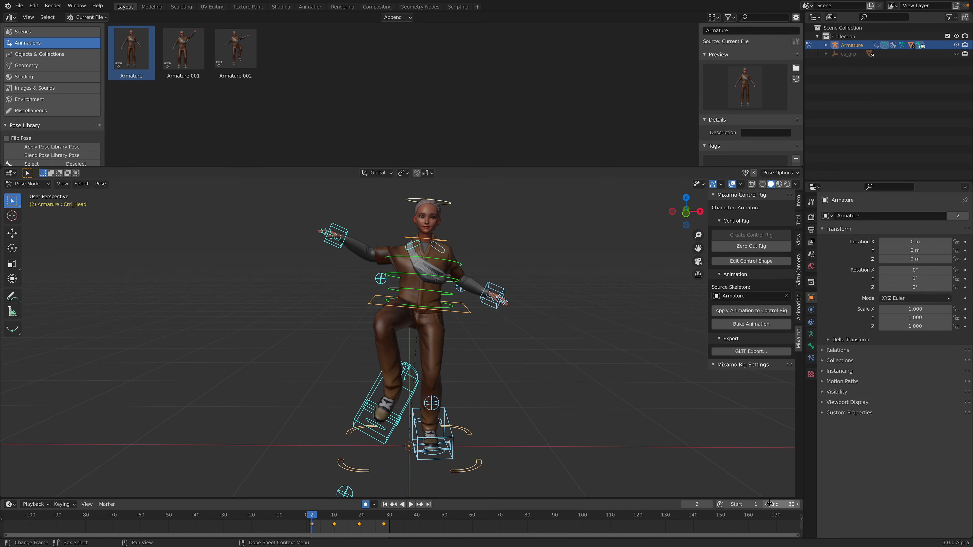
pyautogui.write('40')
pyautogui.press('Return')
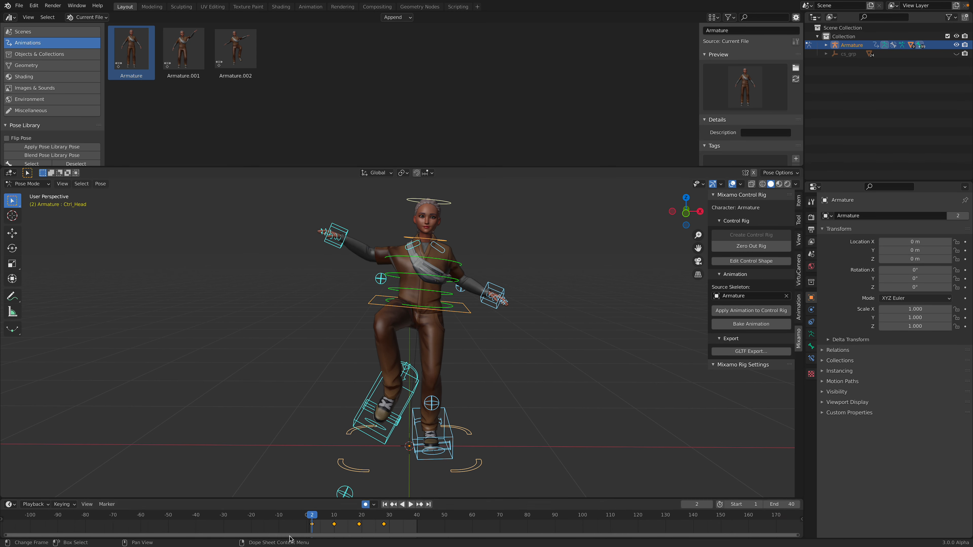
pyautogui.moveTo(300, 521); pyautogui.dragTo(392, 532)
pyautogui.press('g')
pyautogui.click(416, 528)
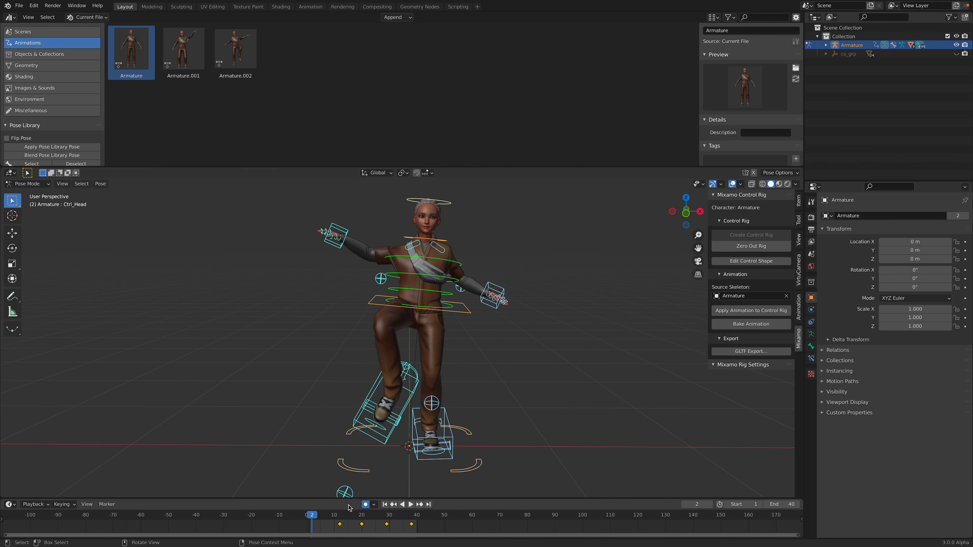
# Step: Play the 40-frame loop and inspect the character's motion close up, at full height and from another angle
pyautogui.press('space')
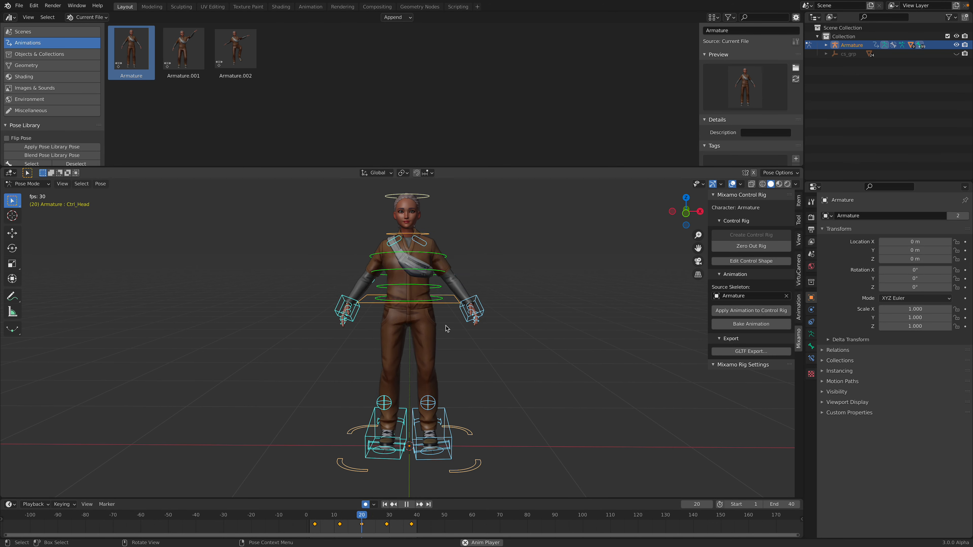
pyautogui.press('space')
pyautogui.scroll(4, 433, 314)
pyautogui.press('space')
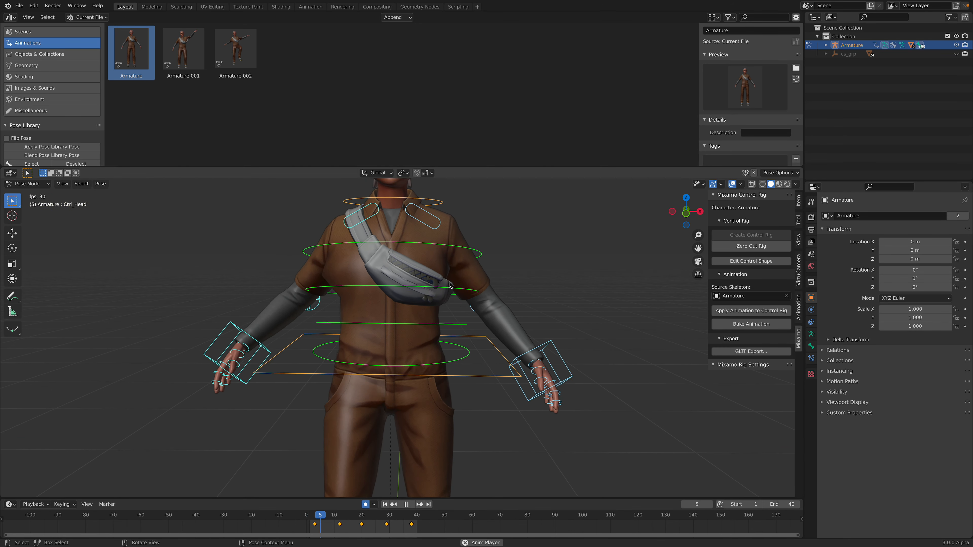
pyautogui.scroll(-6, 435, 272)
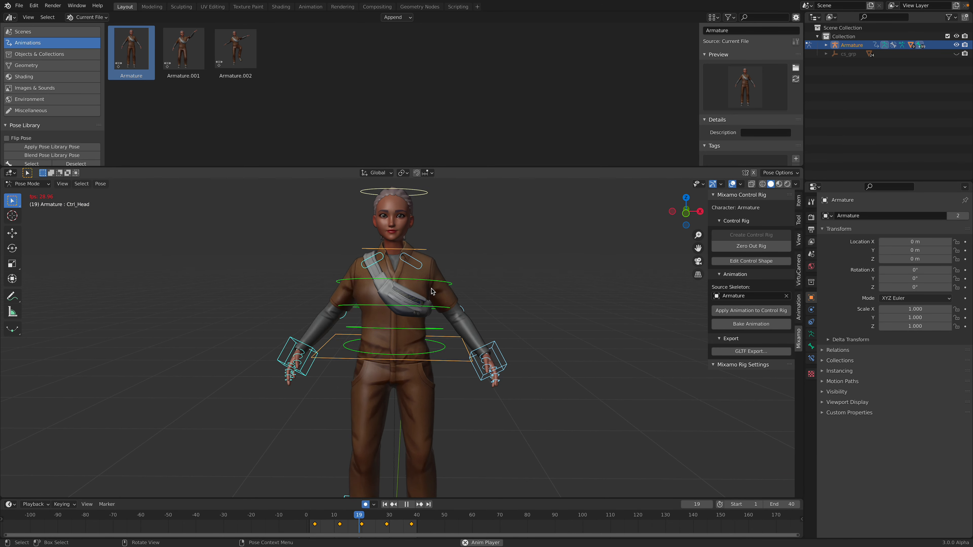
pyautogui.moveTo(387, 305); pyautogui.dragTo(463, 234, button='middle')
pyautogui.press('space')
# Step: Save the Blender file, switch the armature to Object Mode and deselect everything
pyautogui.hotkey('ctrl', 's')
pyautogui.click(29, 184)
pyautogui.click(27, 193)
pyautogui.click(354, 217)
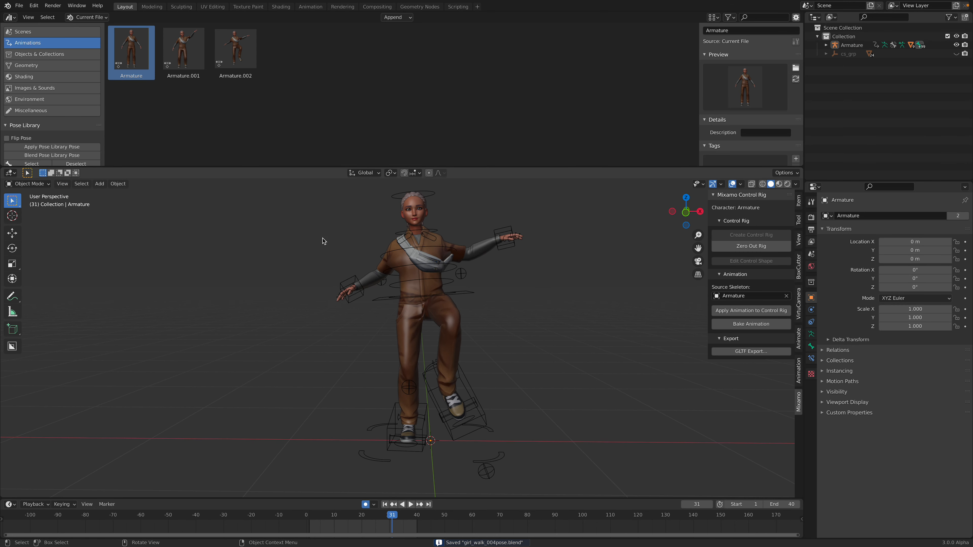
# Step: Export the character with the Mixamo GLTF export to the Desktop as girl_walk_004pose.glb in glTF Binary (.glb) format
pyautogui.moveTo(546, 167); pyautogui.dragTo(533, 139)
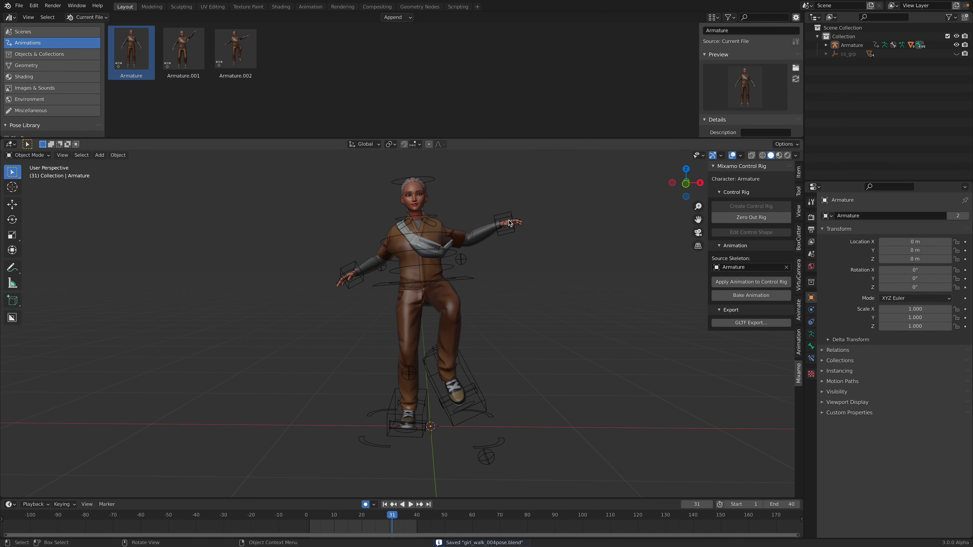
pyautogui.click(731, 325)
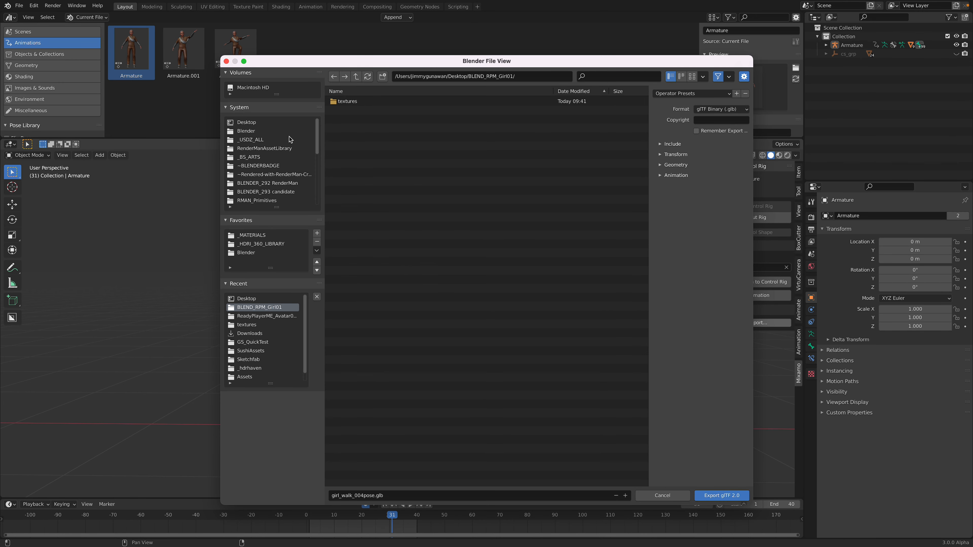
pyautogui.click(278, 123)
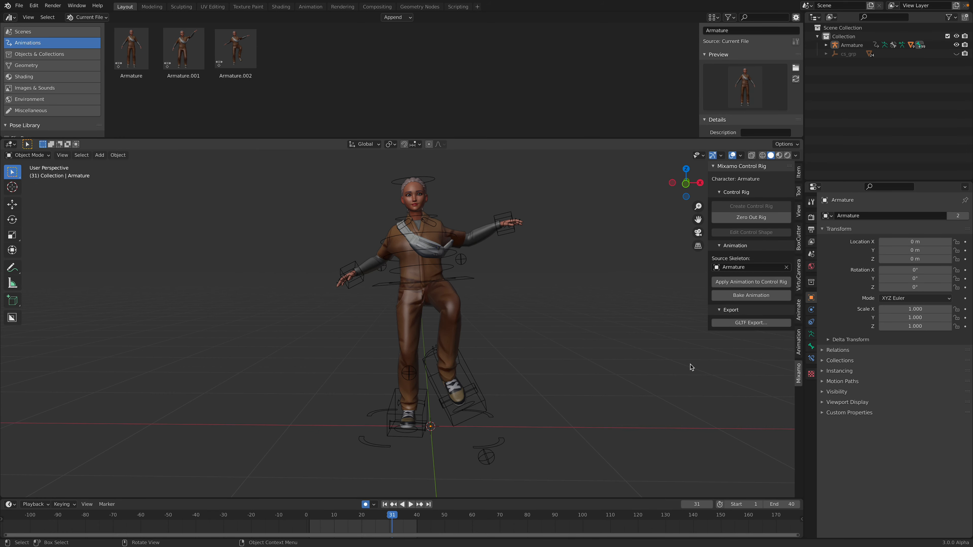
# Step: Switch to Reality Converter, load girl_walk_004pose.glb from the Desktop and play its animation
pyautogui.hotkey('ctrl', 'Left')
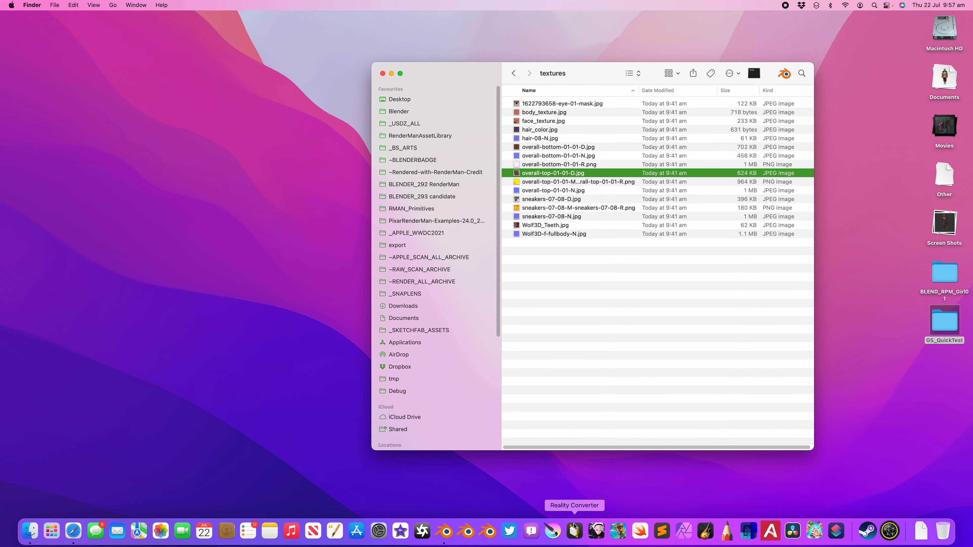
pyautogui.click(574, 531)
pyautogui.click(423, 100)
pyautogui.moveTo(609, 123); pyautogui.dragTo(360, 122)
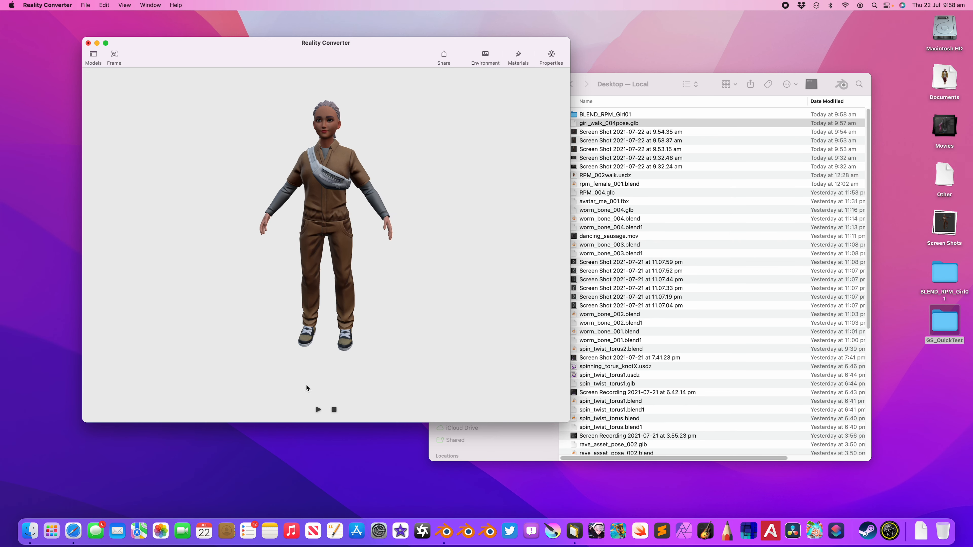
pyautogui.click(318, 409)
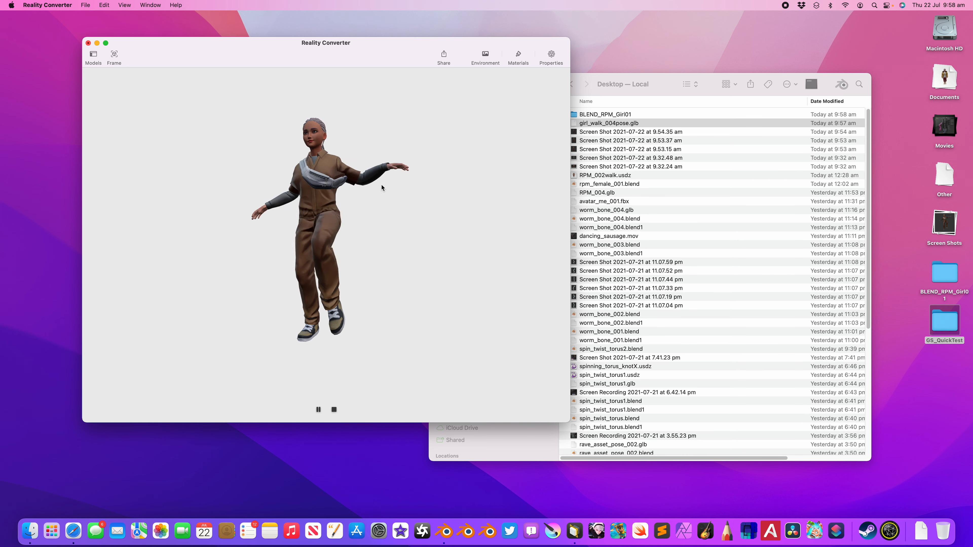
# Step: Open the sharing options for the model and close the Reality Converter window without exporting
pyautogui.click(444, 55)
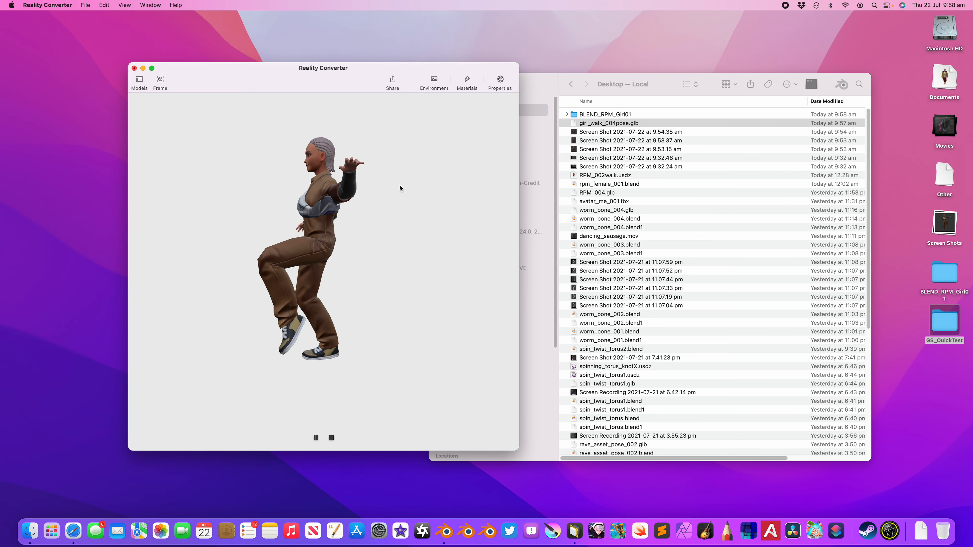
pyautogui.click(134, 68)
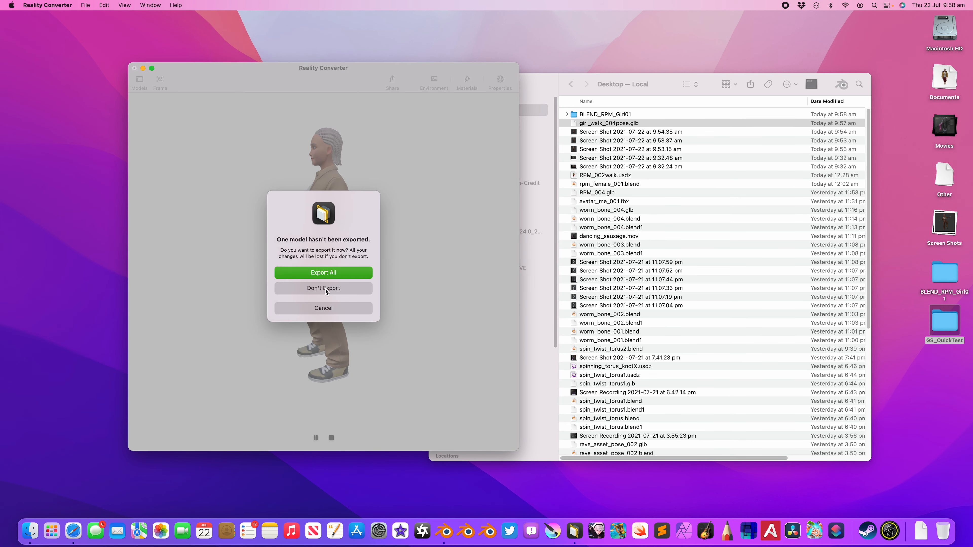
pyautogui.click(325, 289)
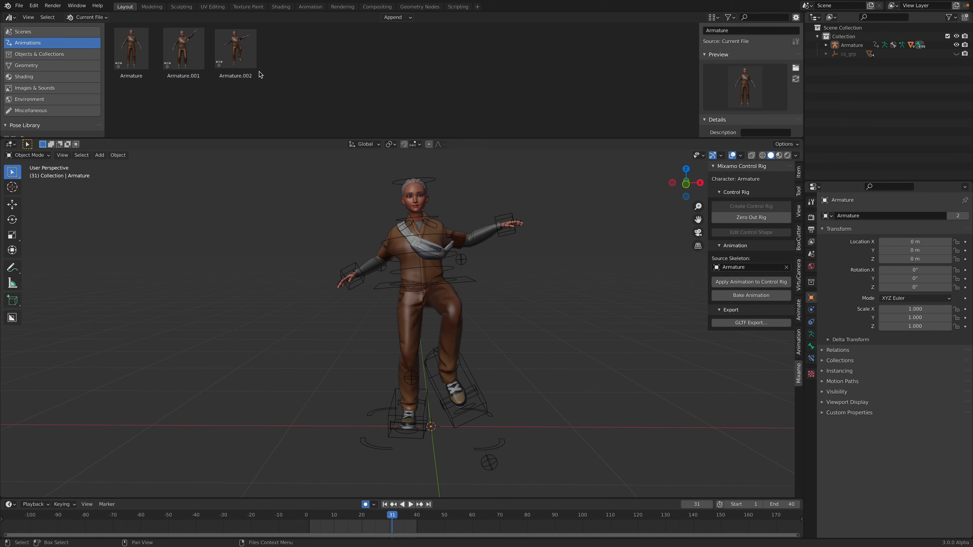
# Step: View the Blender character from another angle, then switch to the browser to view the Mixamo add-on page and the Ready Player Me avatar page
pyautogui.moveTo(556, 235); pyautogui.dragTo(508, 259, button='middle')
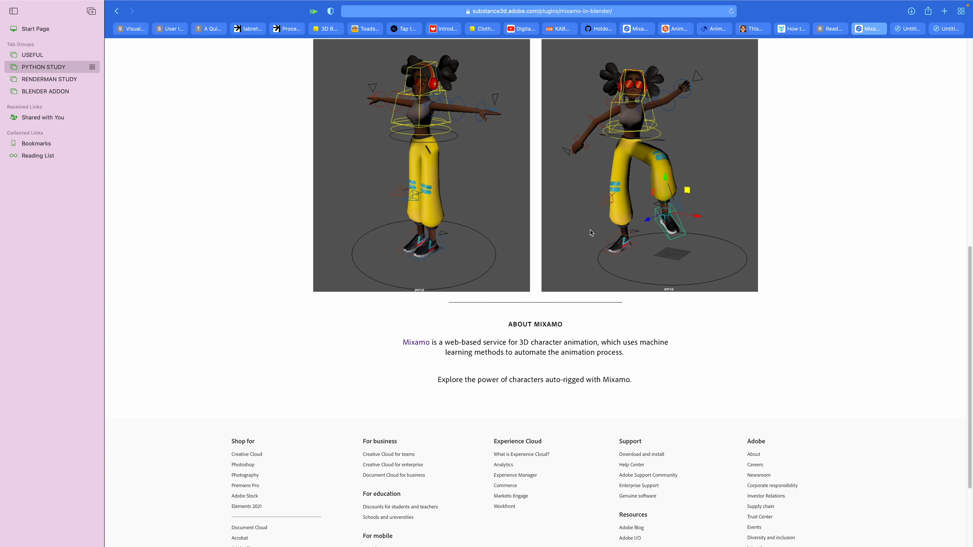
pyautogui.scroll(5, 598, 225)
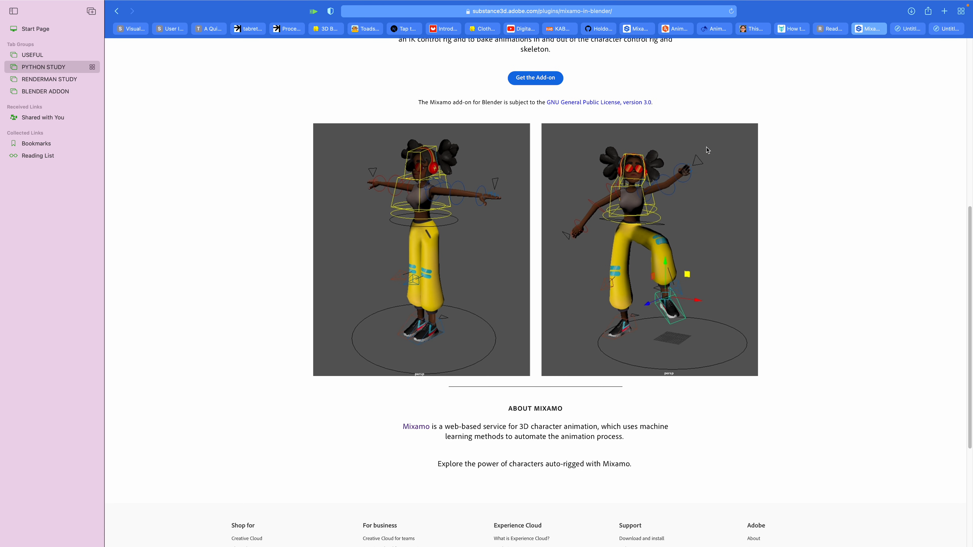
pyautogui.click(828, 31)
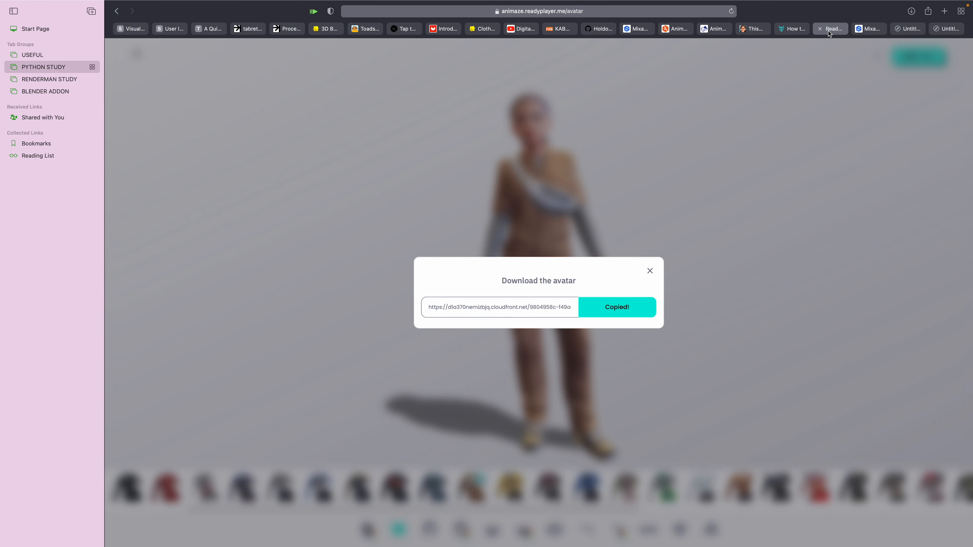